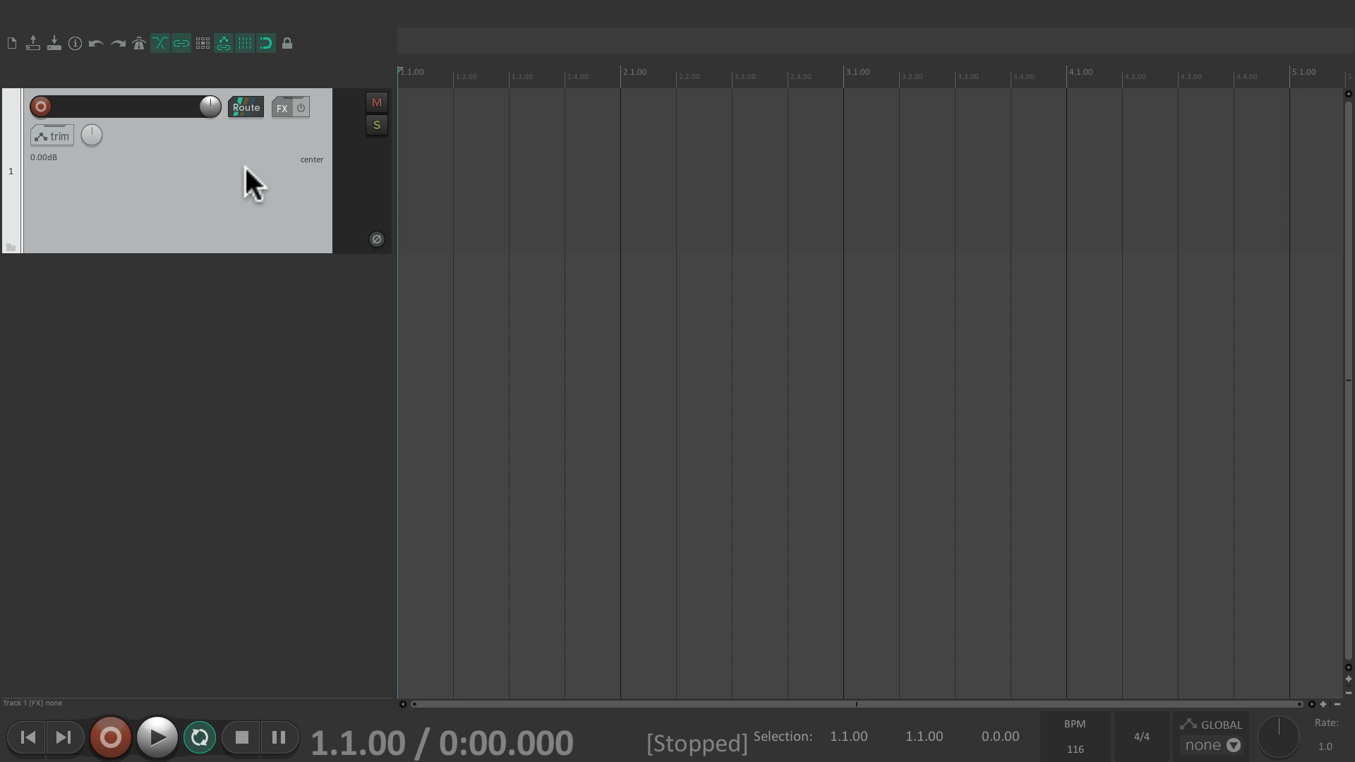
Add two new empty tracks below track 1.
{"action": "double_click", "coordinate": [261, 339]}
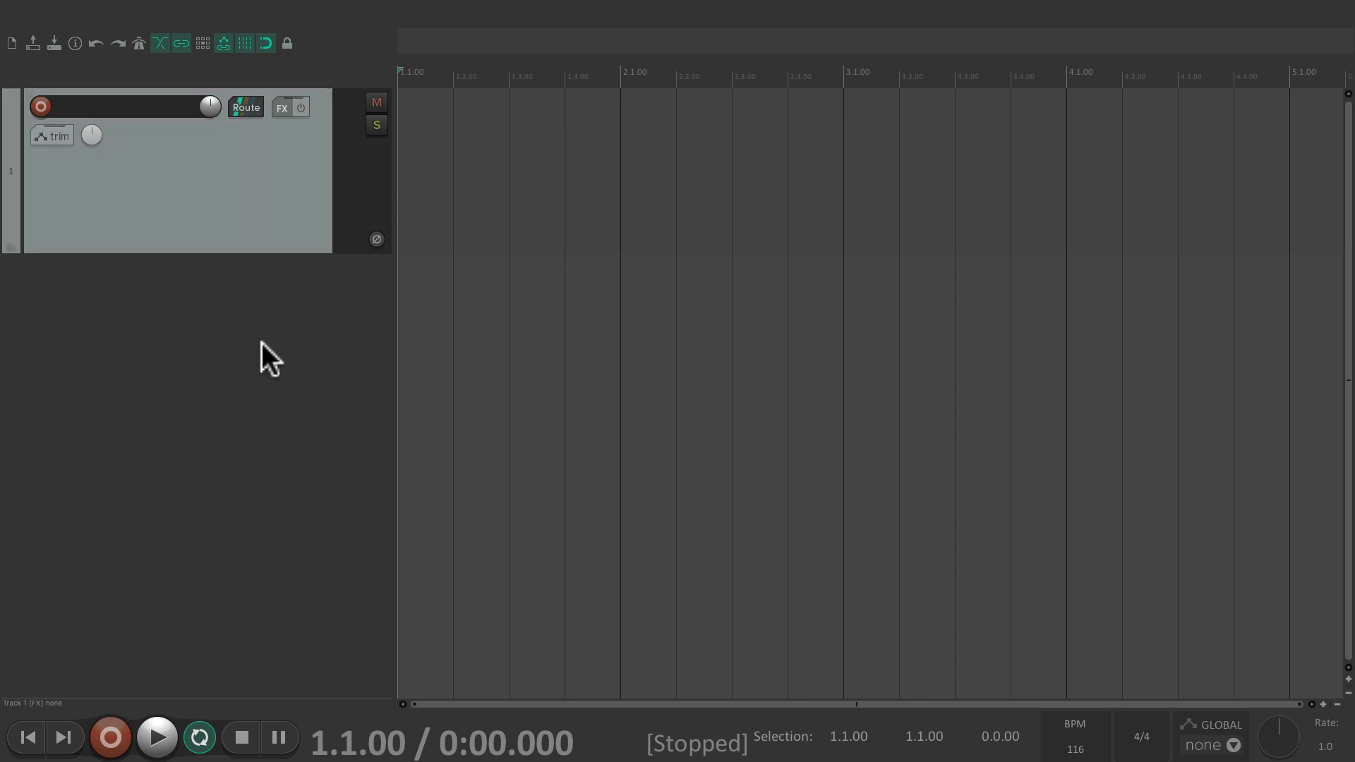
{"action": "double_click", "coordinate": [276, 486]}
{"action": "left_click", "coordinate": [312, 643]}
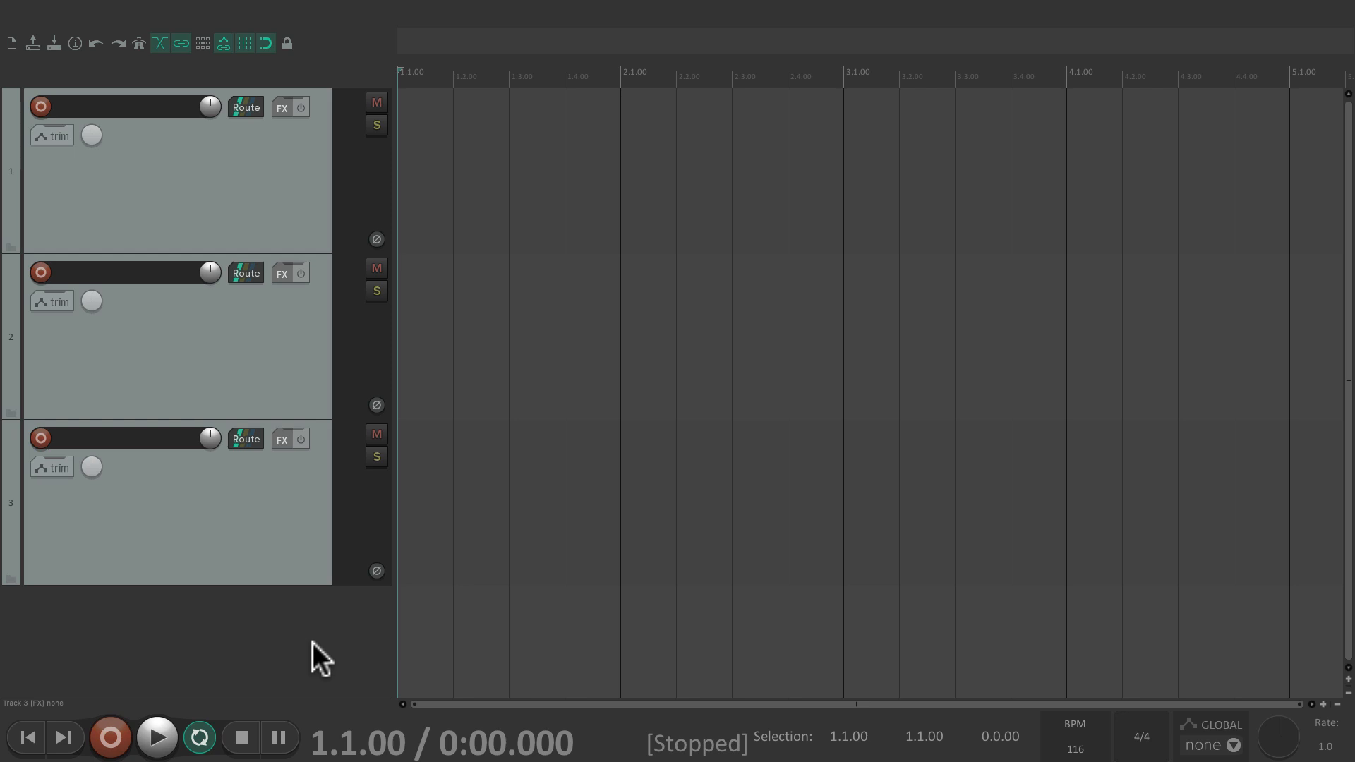
Delete tracks 3 and 2, keeping only track 1 in the project.
{"action": "left_click", "coordinate": [278, 531]}
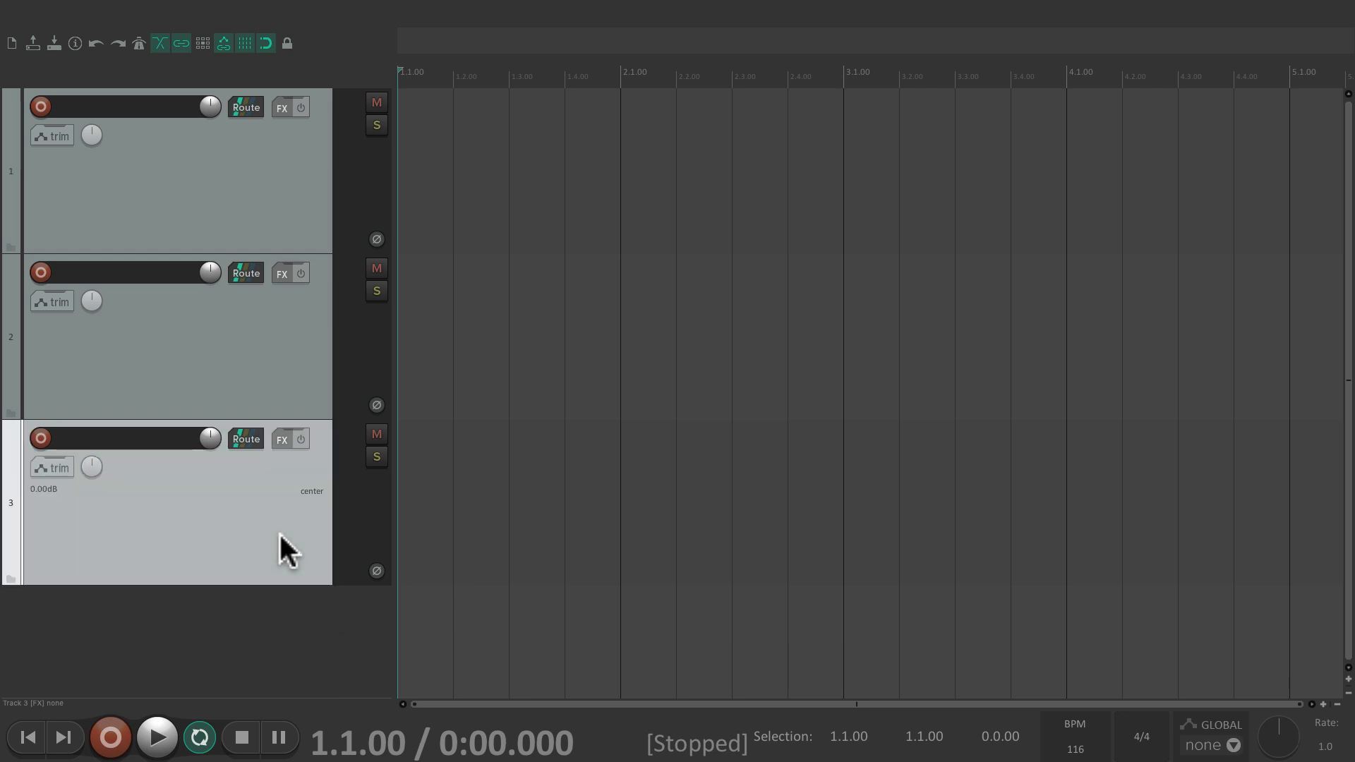
{"action": "key", "text": "Delete"}
{"action": "left_click", "coordinate": [269, 396]}
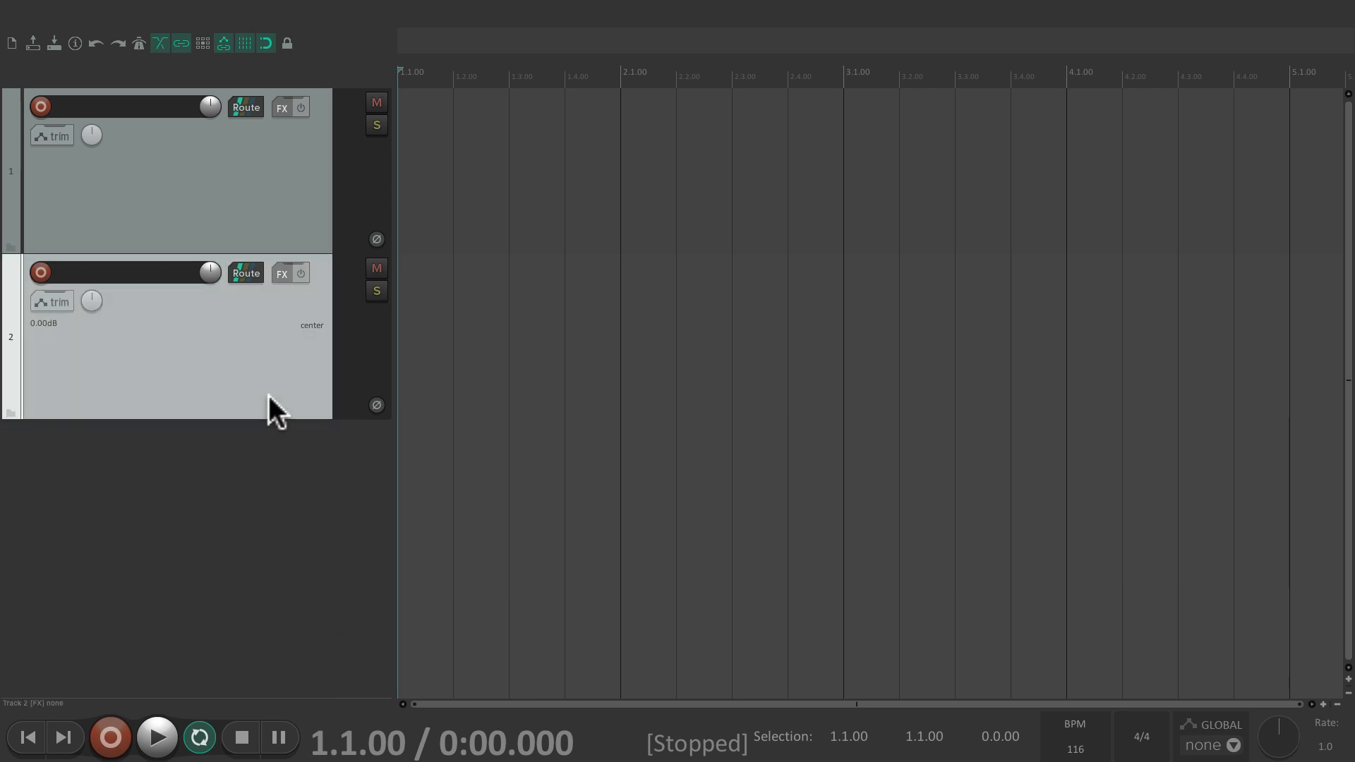
{"action": "key", "text": "Delete"}
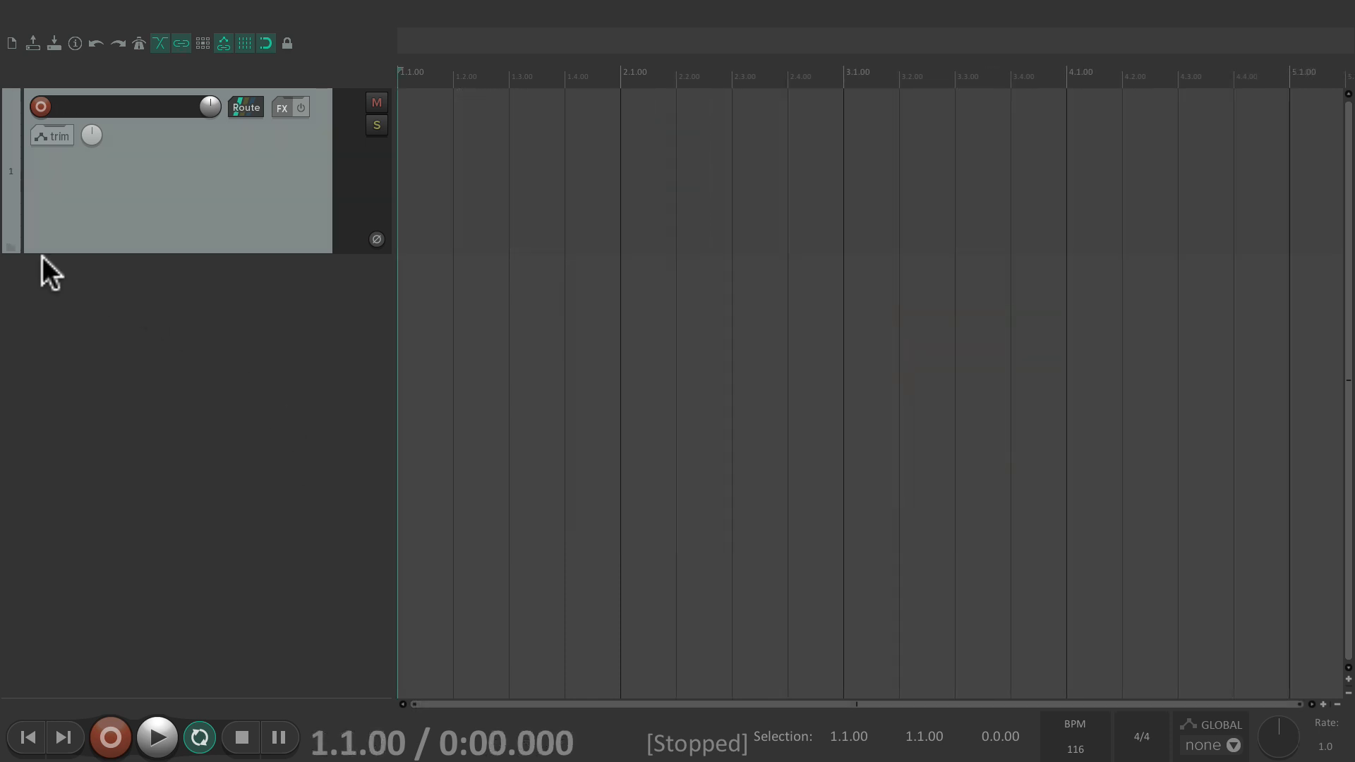
Turn track 1 into a folder track and add five child tracks inside it.
{"action": "left_click", "coordinate": [11, 247]}
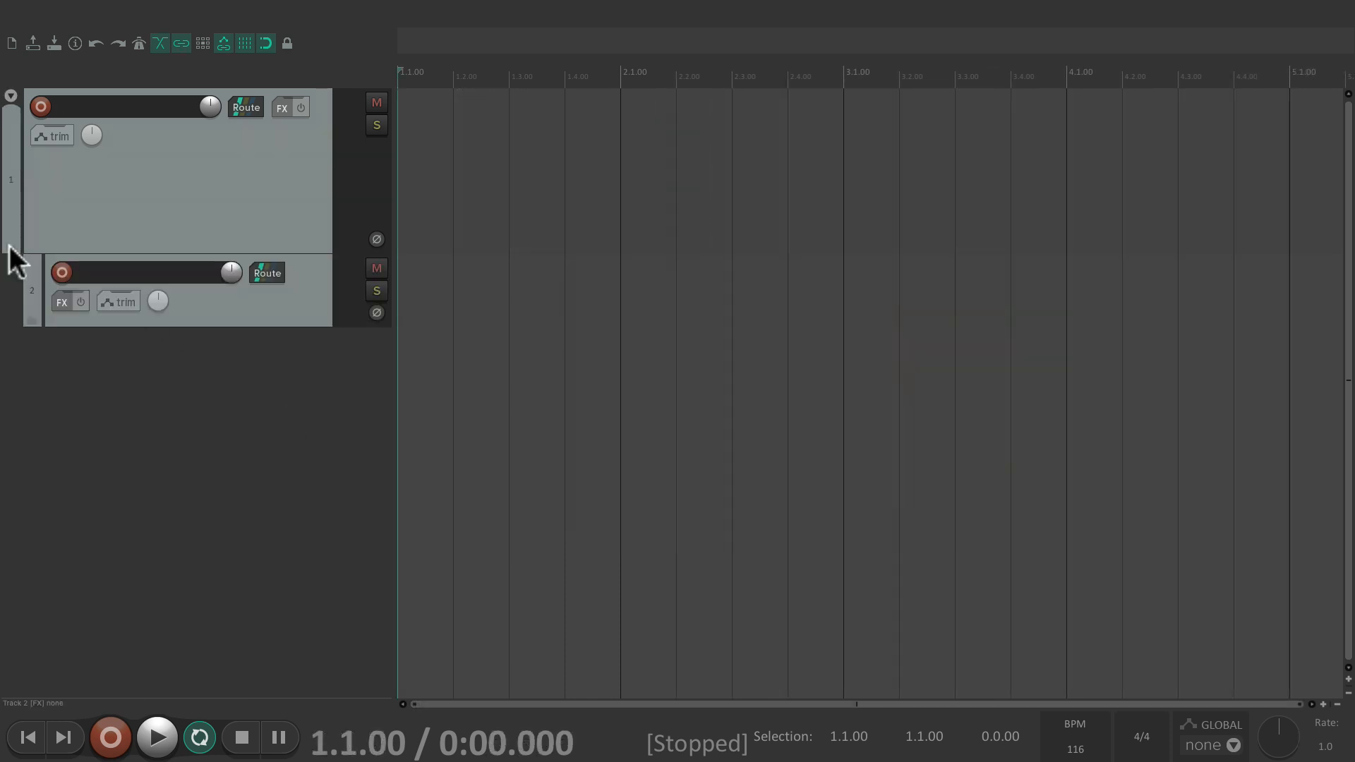
{"action": "key", "text": "ctrl+t"}
{"action": "key", "text": "ctrl+t"}
{"action": "key", "text": "ctrl+t"}
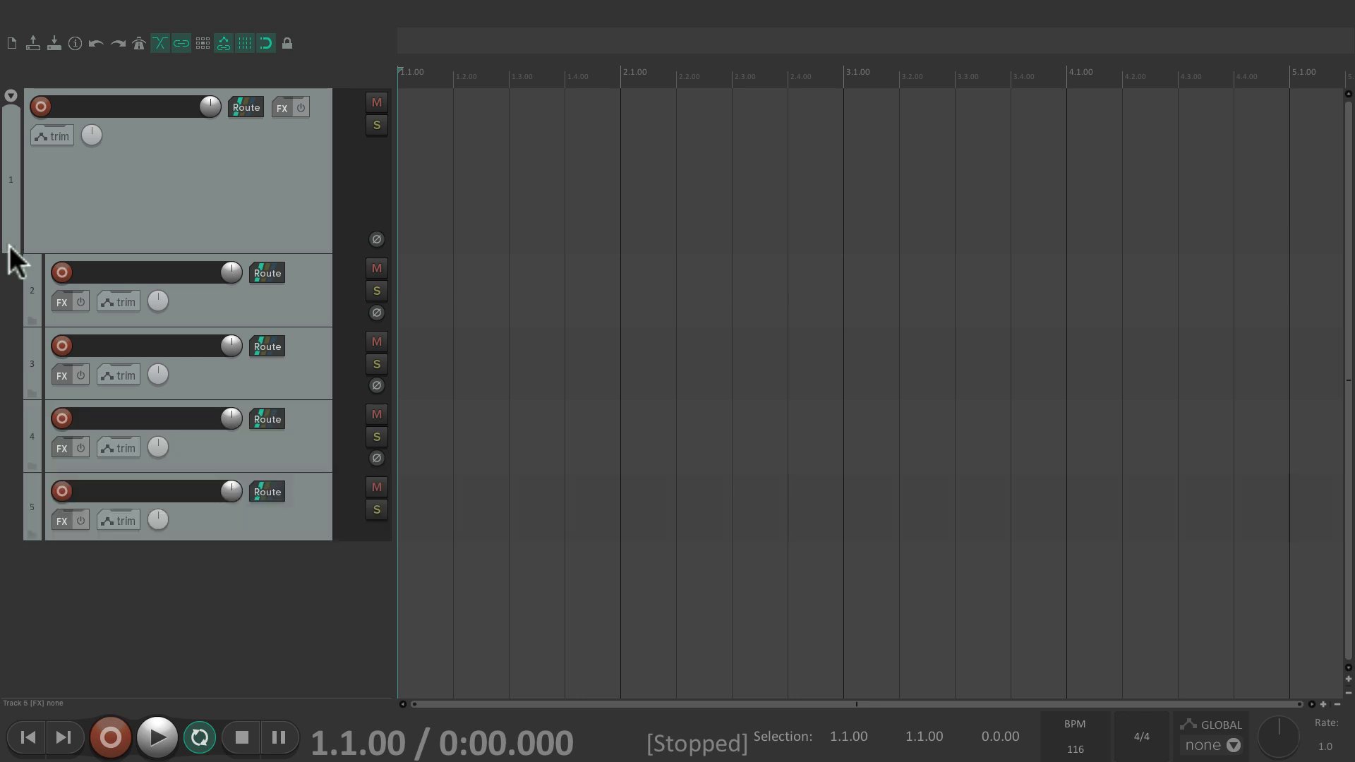
{"action": "key", "text": "ctrl+t"}
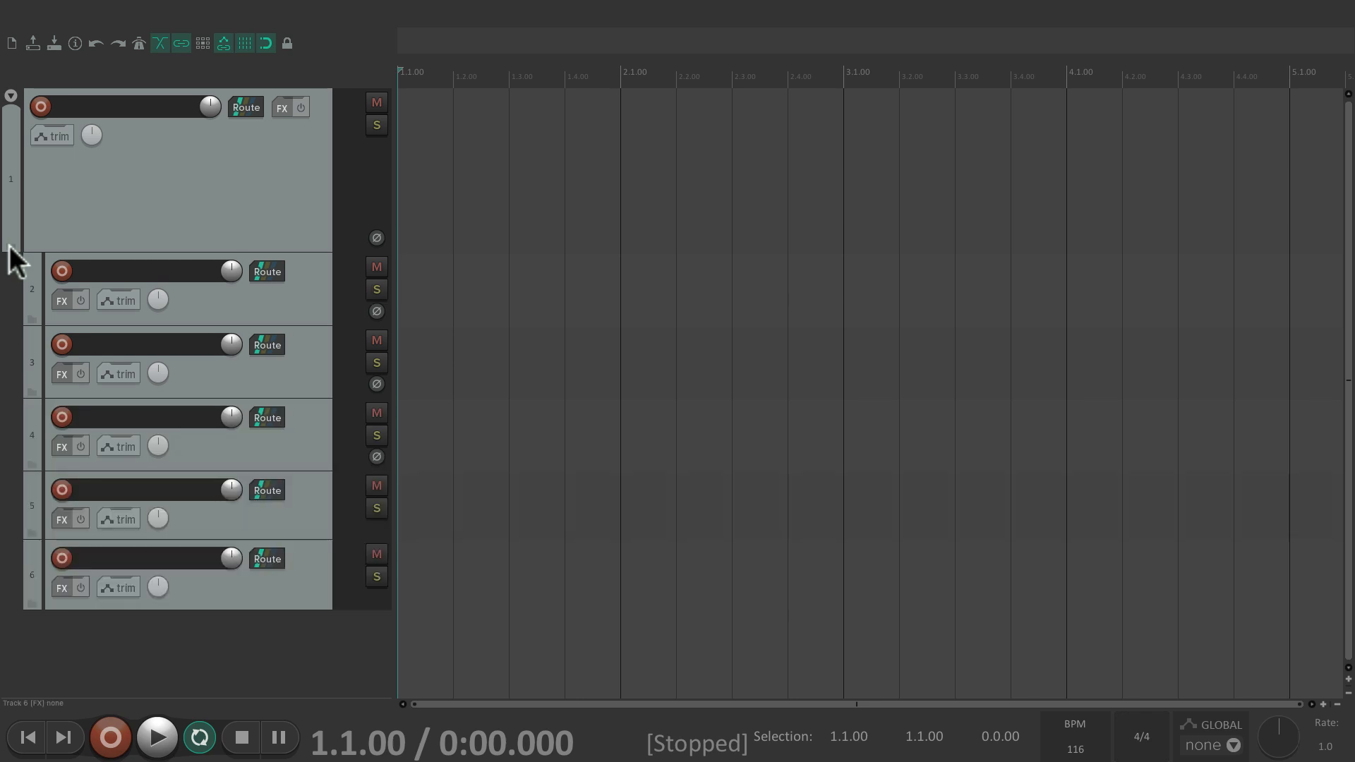
{"action": "left_click", "coordinate": [10, 247]}
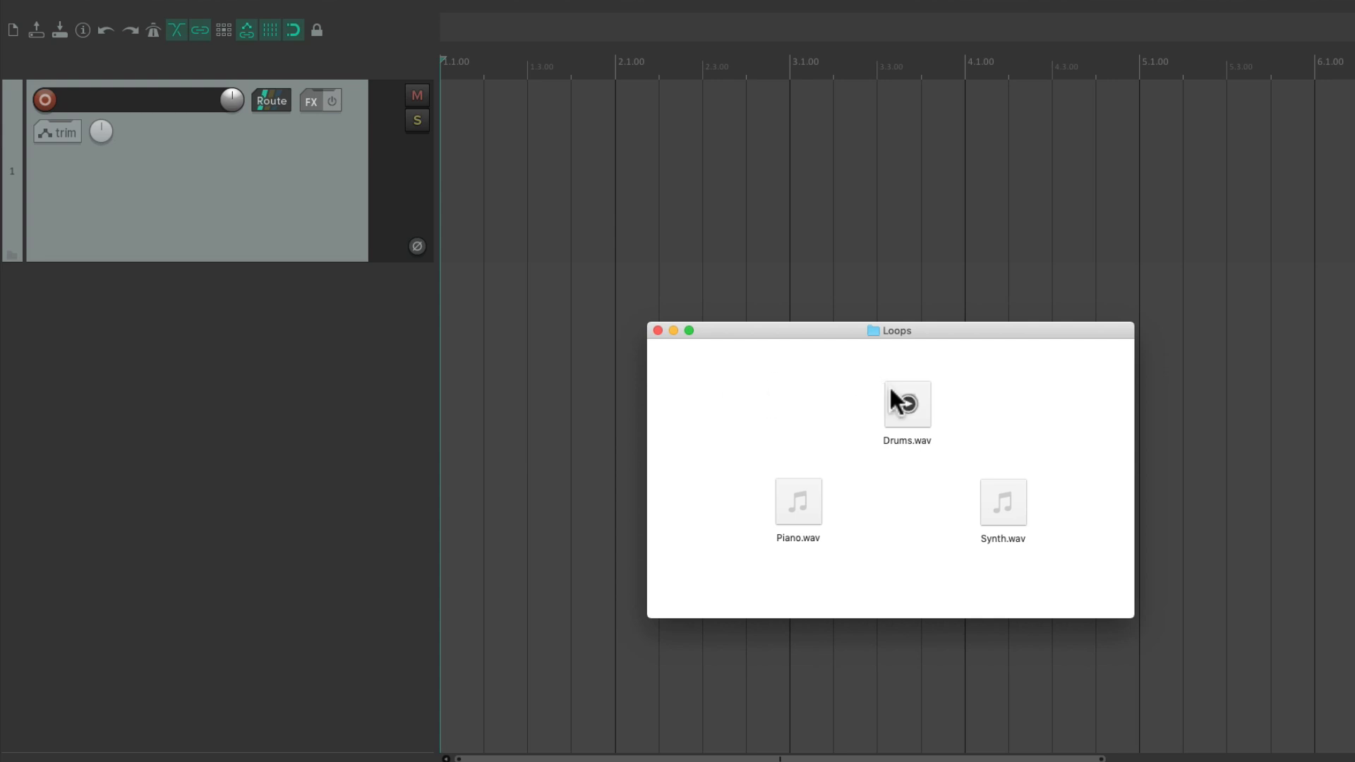
Import Drums.wav from the Loops folder onto track 1 at 2.1.00 and play it back from there.
{"action": "left_click_drag", "start_coordinate": [891, 391], "coordinate": [612, 173]}
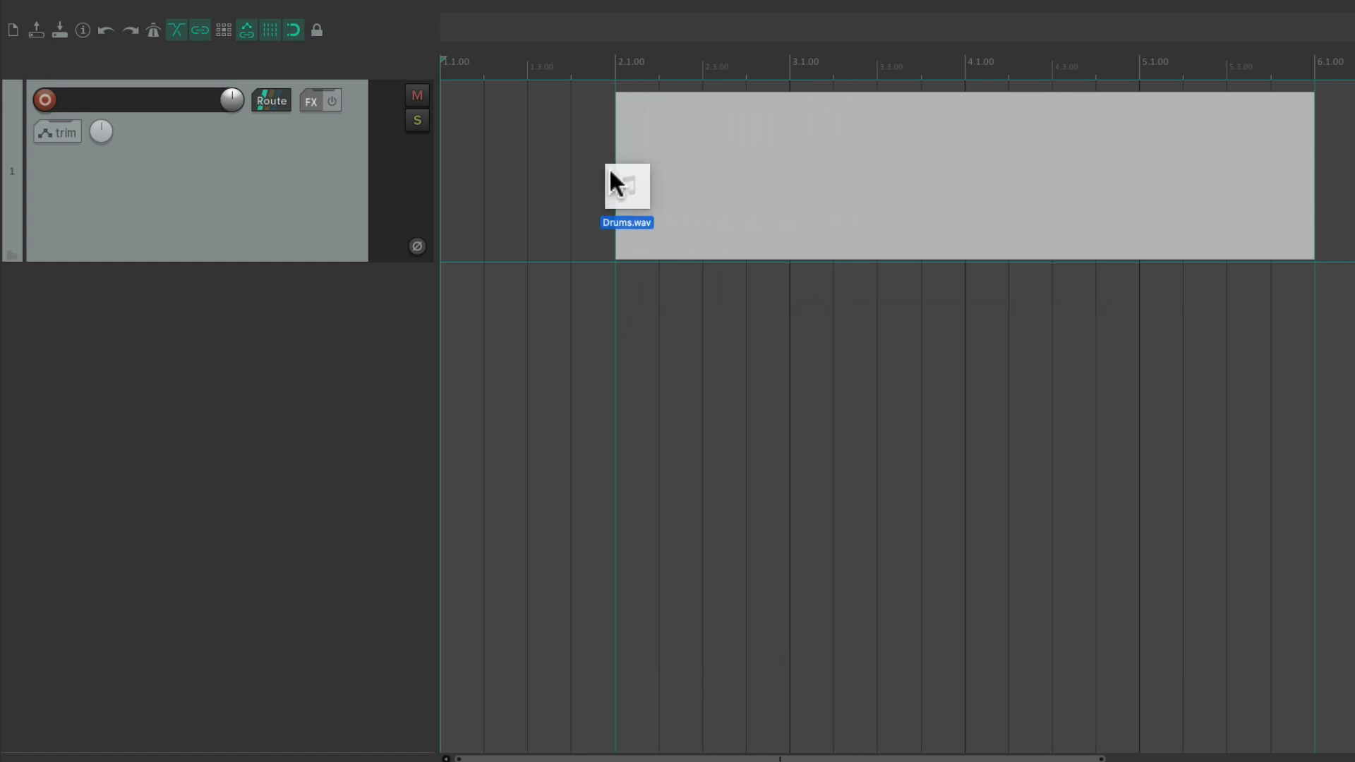
{"action": "left_click_drag", "start_coordinate": [611, 173], "coordinate": [612, 173]}
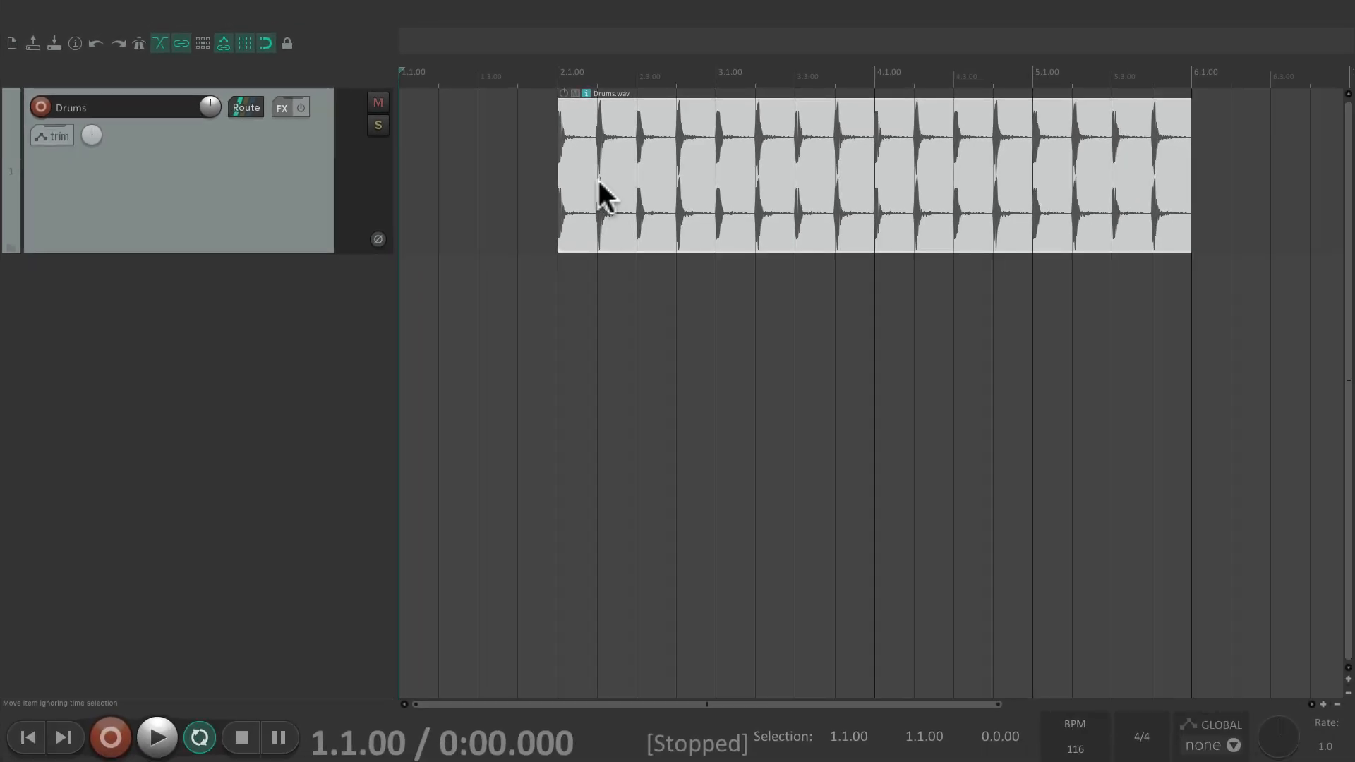
{"action": "mouse_move", "coordinate": [581, 137]}
{"action": "left_mouse_down"}
{"action": "mouse_move", "coordinate": [630, 125]}
{"action": "mouse_move", "coordinate": [611, 167]}
{"action": "mouse_move", "coordinate": [648, 166]}
{"action": "mouse_move", "coordinate": [597, 169]}
{"action": "left_mouse_up"}
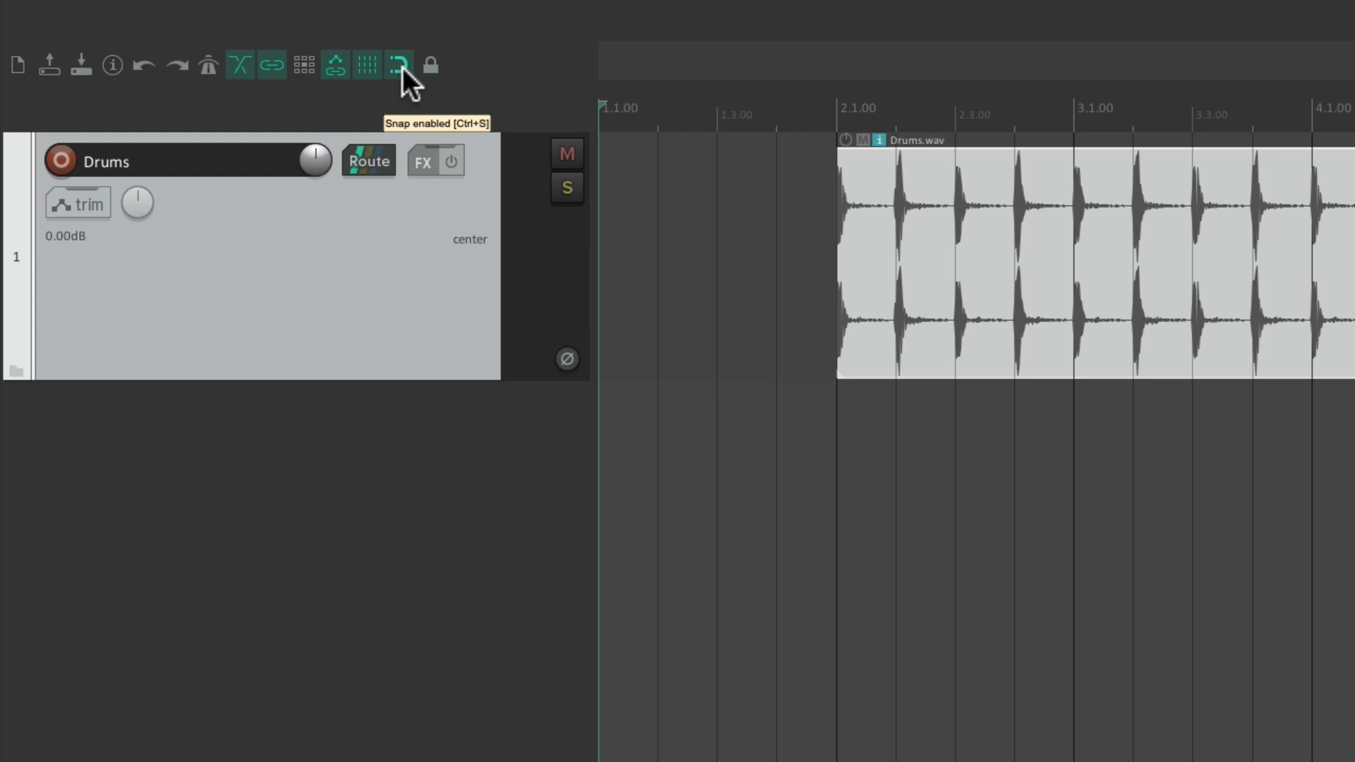
{"action": "left_click", "coordinate": [399, 66]}
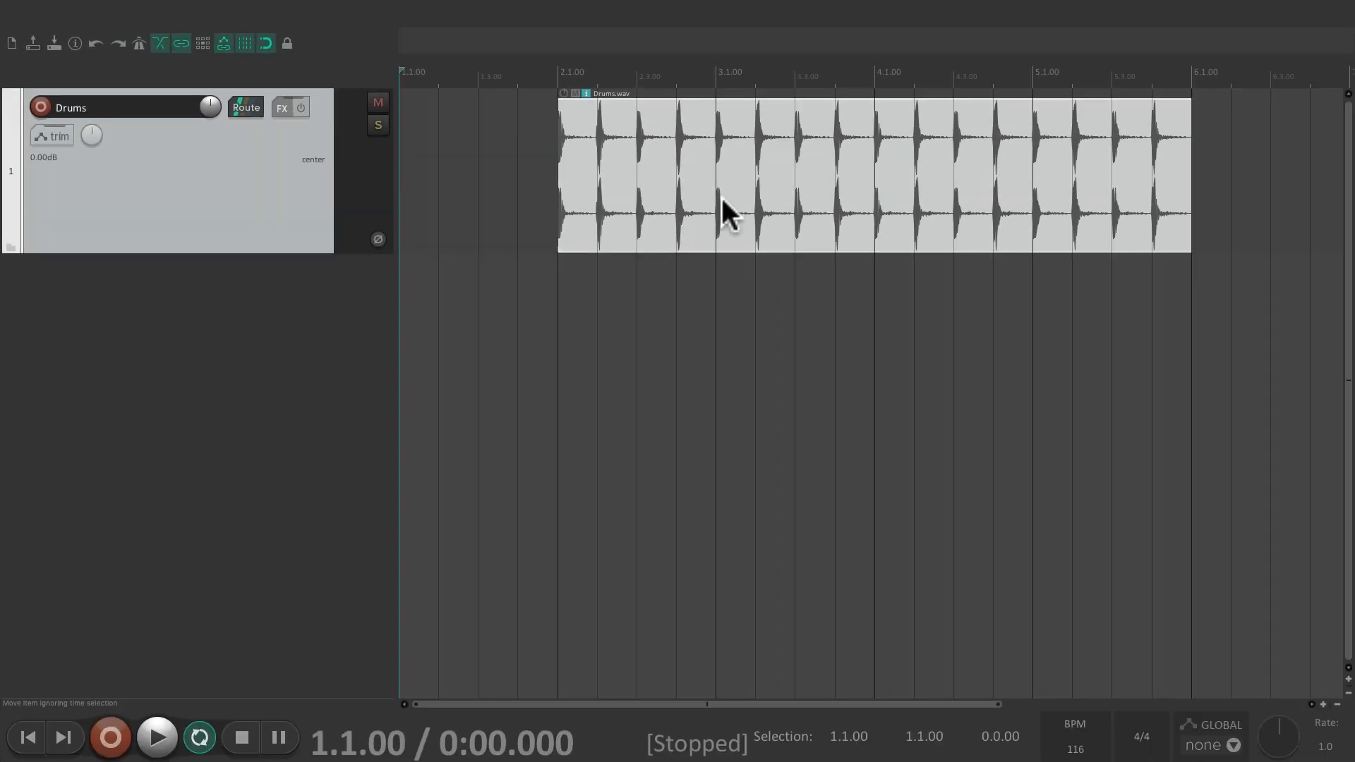
{"action": "left_click", "coordinate": [563, 333]}
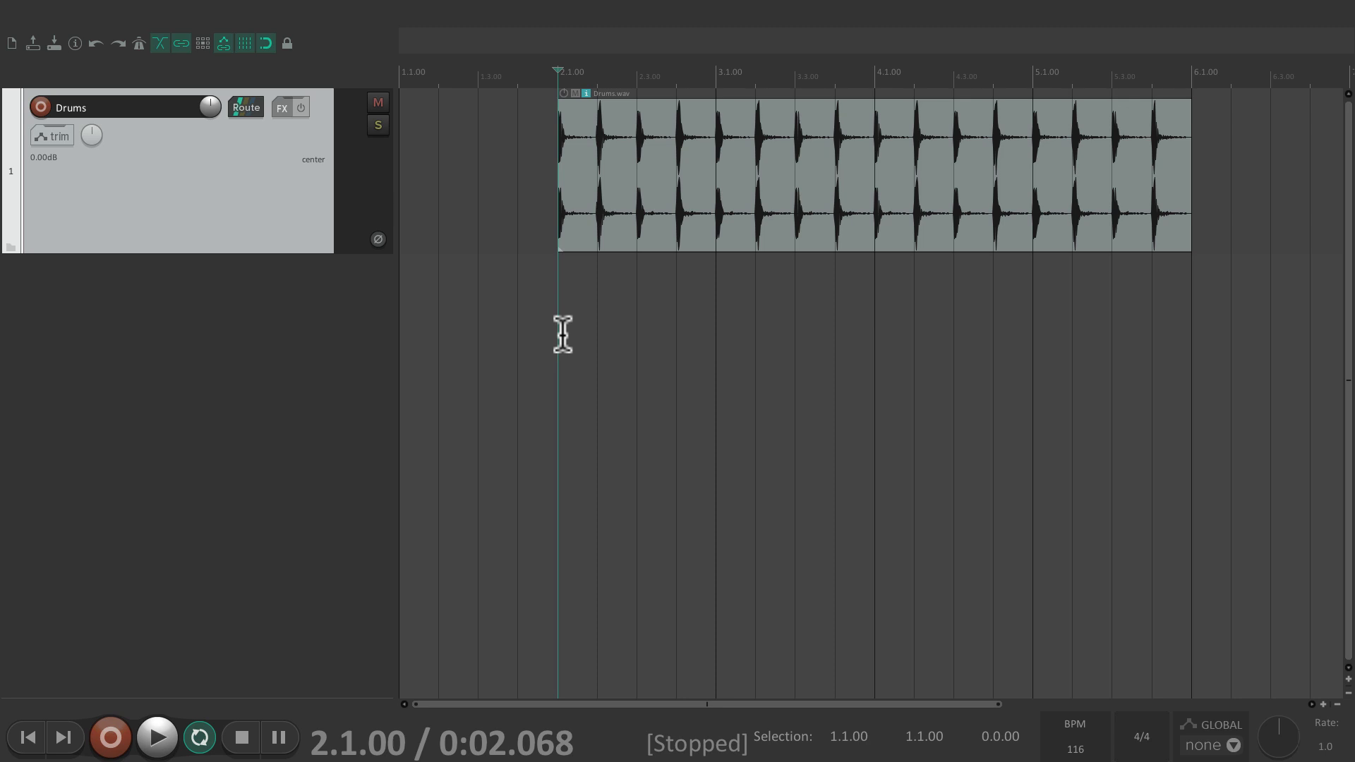
{"action": "key", "text": "space"}
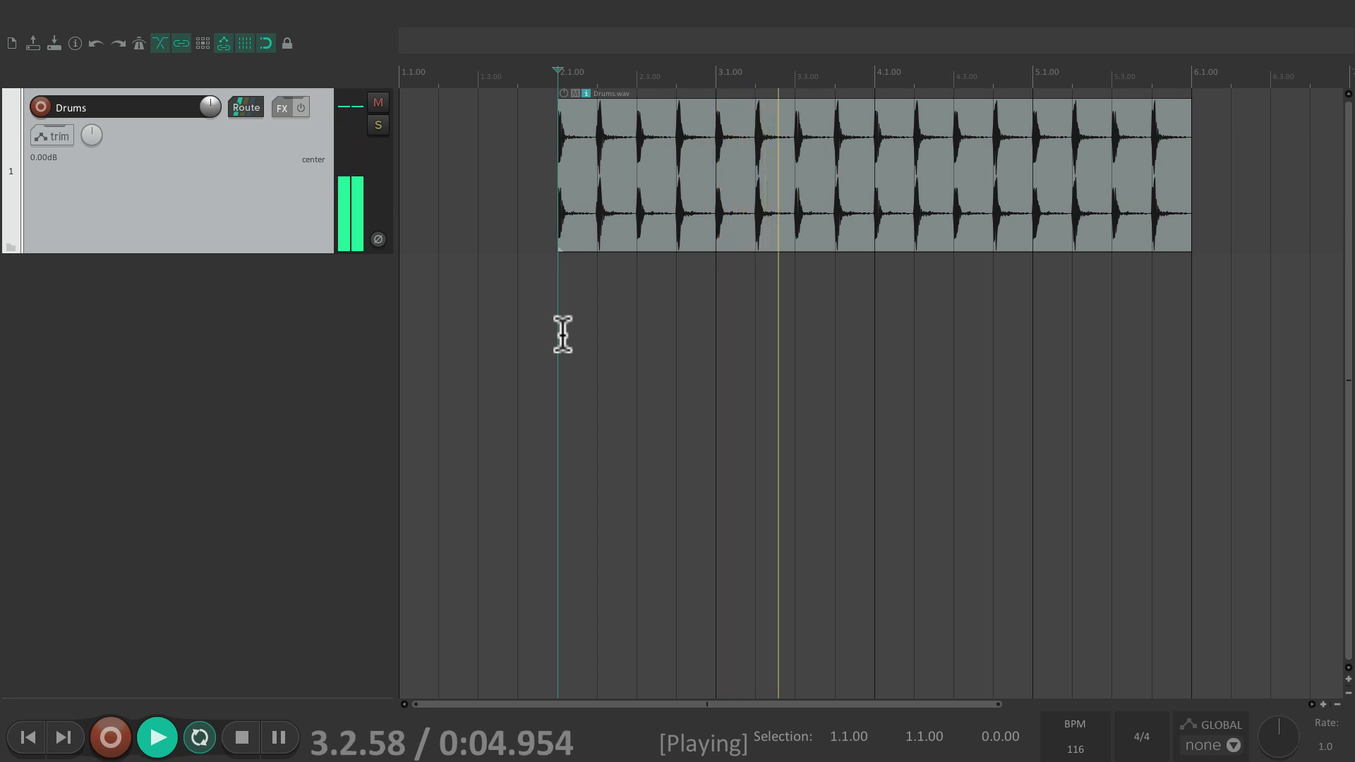
{"action": "key", "text": "space"}
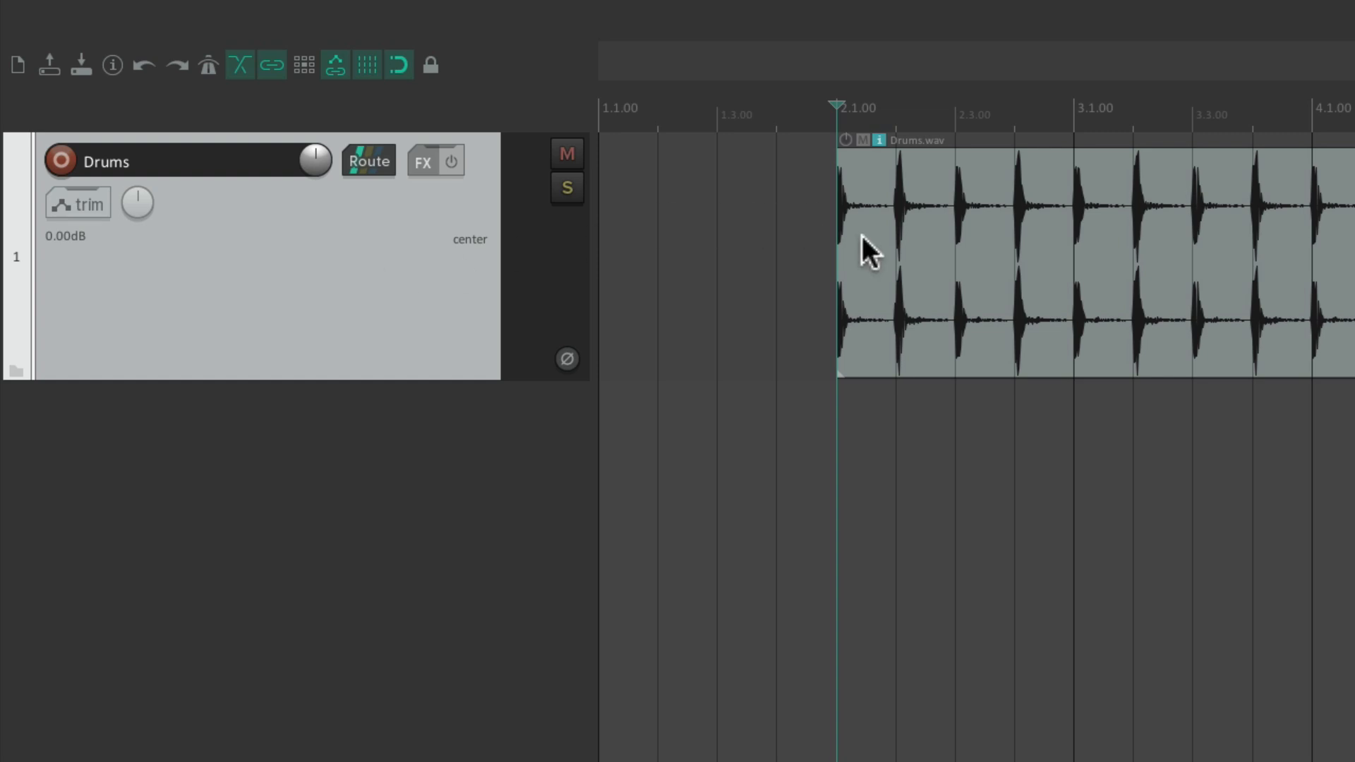
Undo the Drums.wav import, and redo it to restore the item on track 1.
{"action": "key", "text": "ctrl+z"}
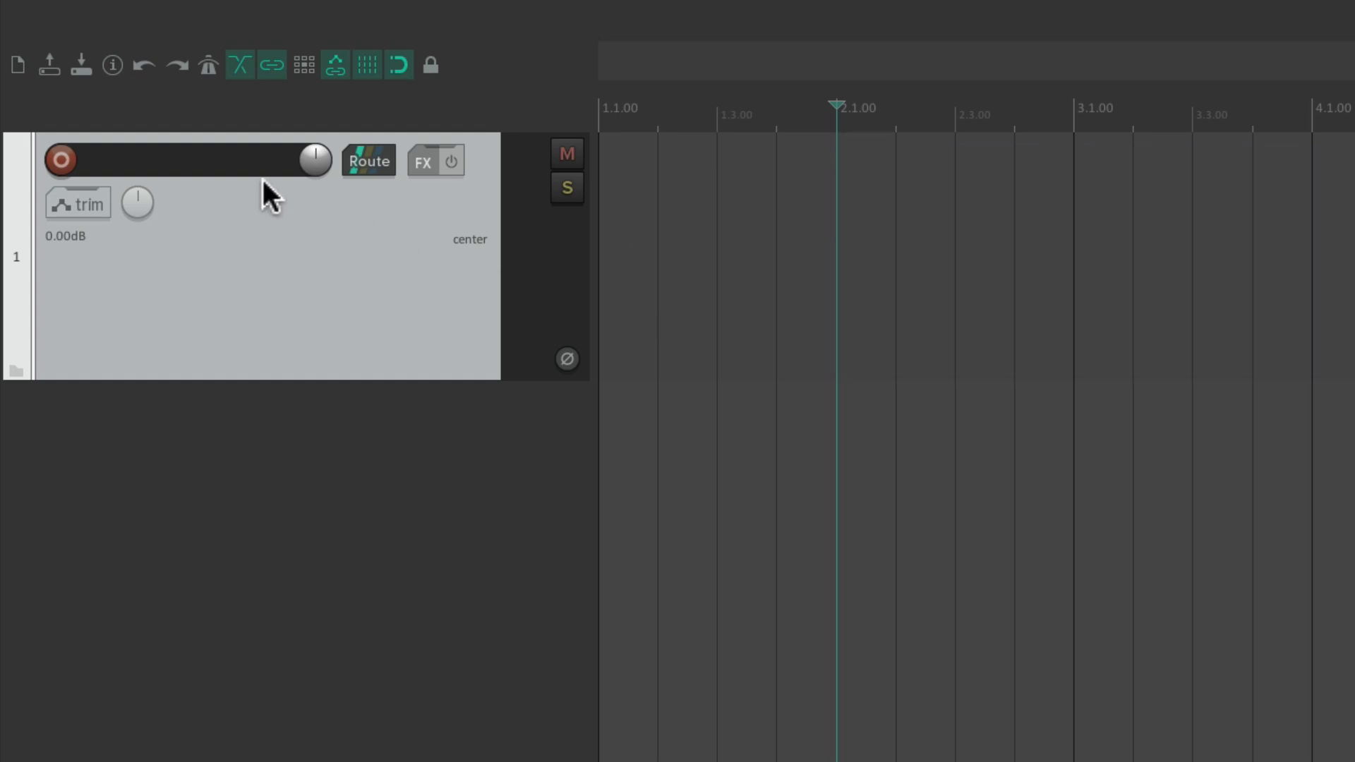
{"action": "key", "text": "ctrl+shift+z"}
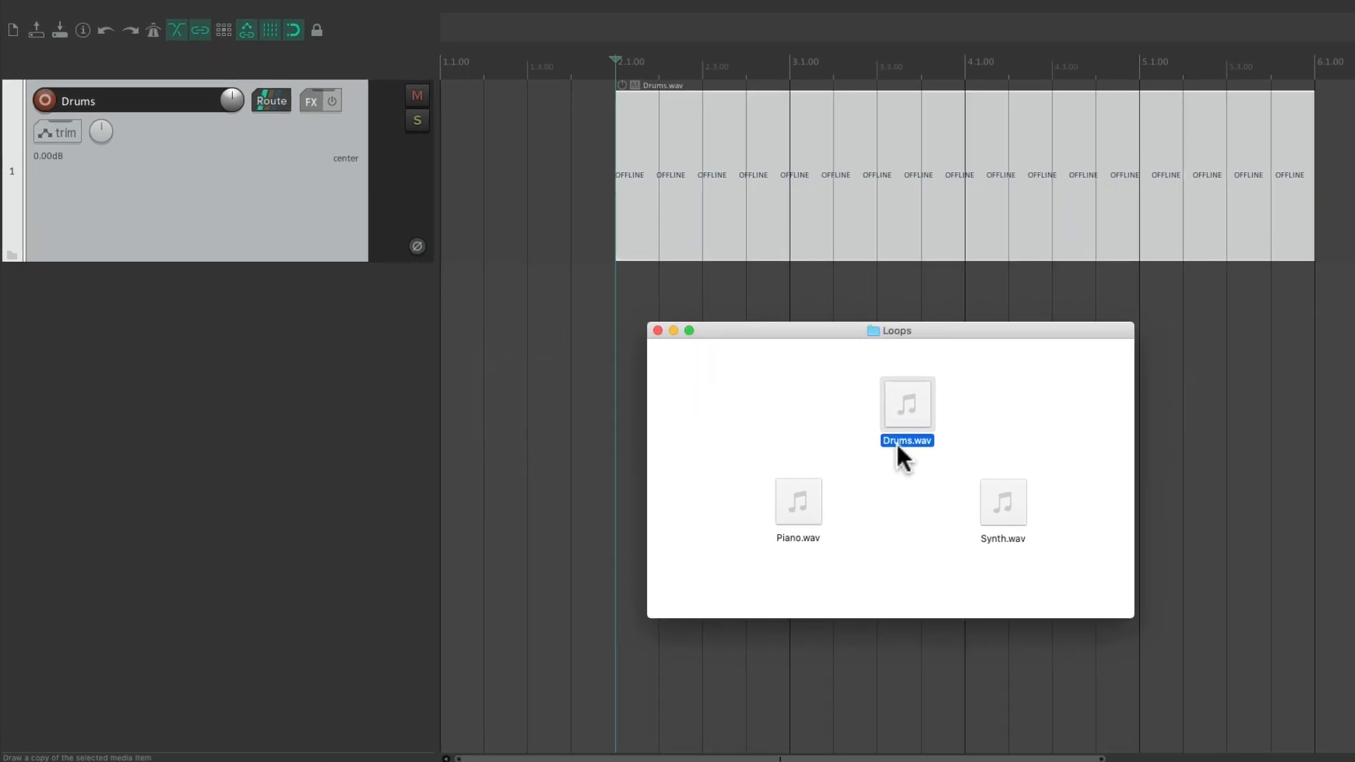
Import Piano.wav onto a new track below Drums at 2.1.00 and play both loops together.
{"action": "left_click", "coordinate": [808, 480]}
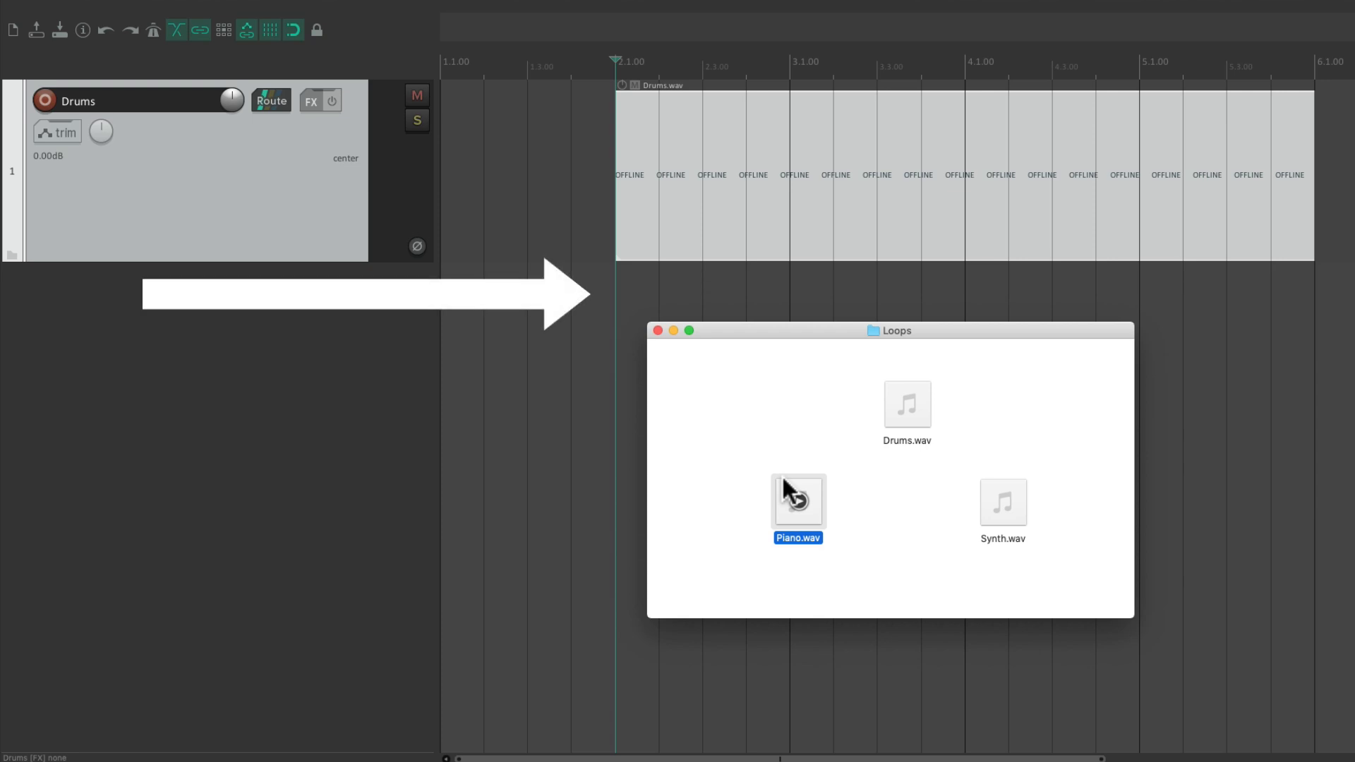
{"action": "left_click_drag", "start_coordinate": [787, 486], "coordinate": [618, 290]}
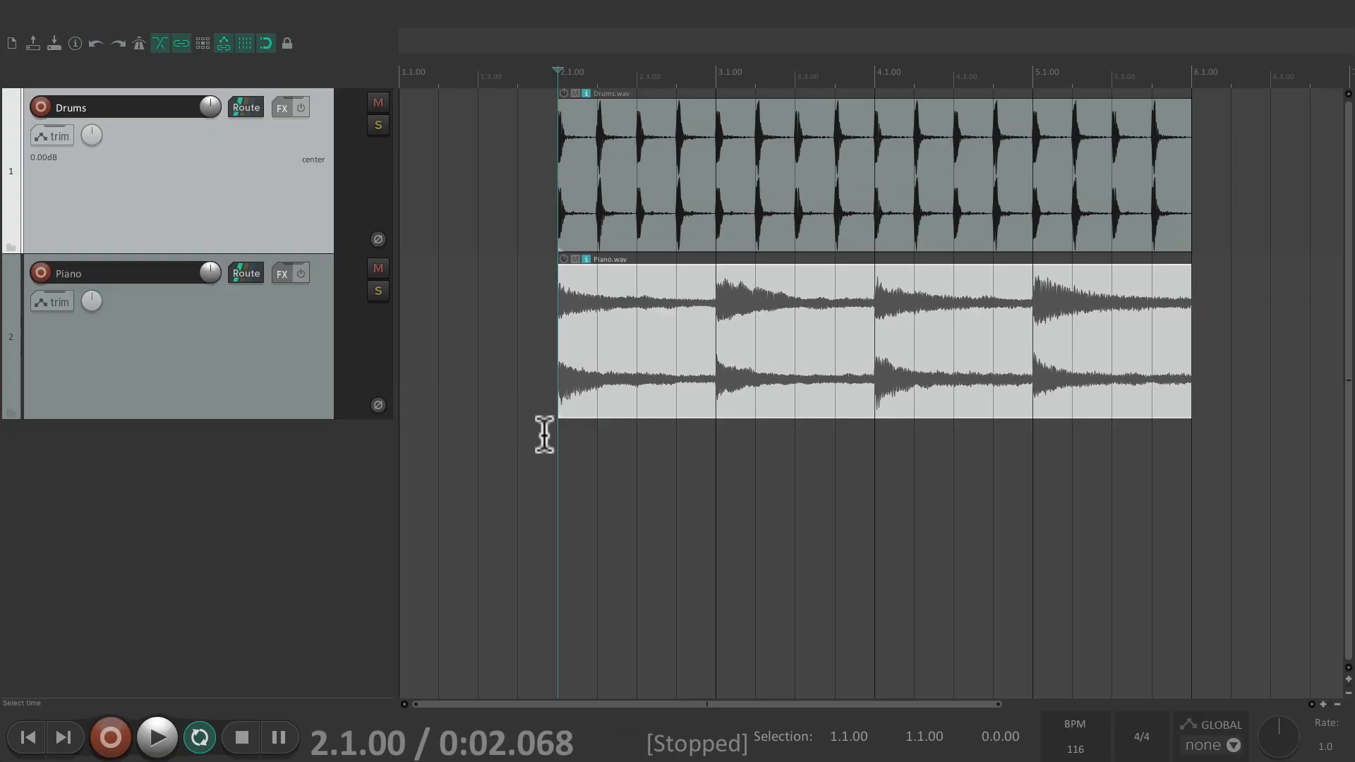
{"action": "left_click", "coordinate": [555, 456]}
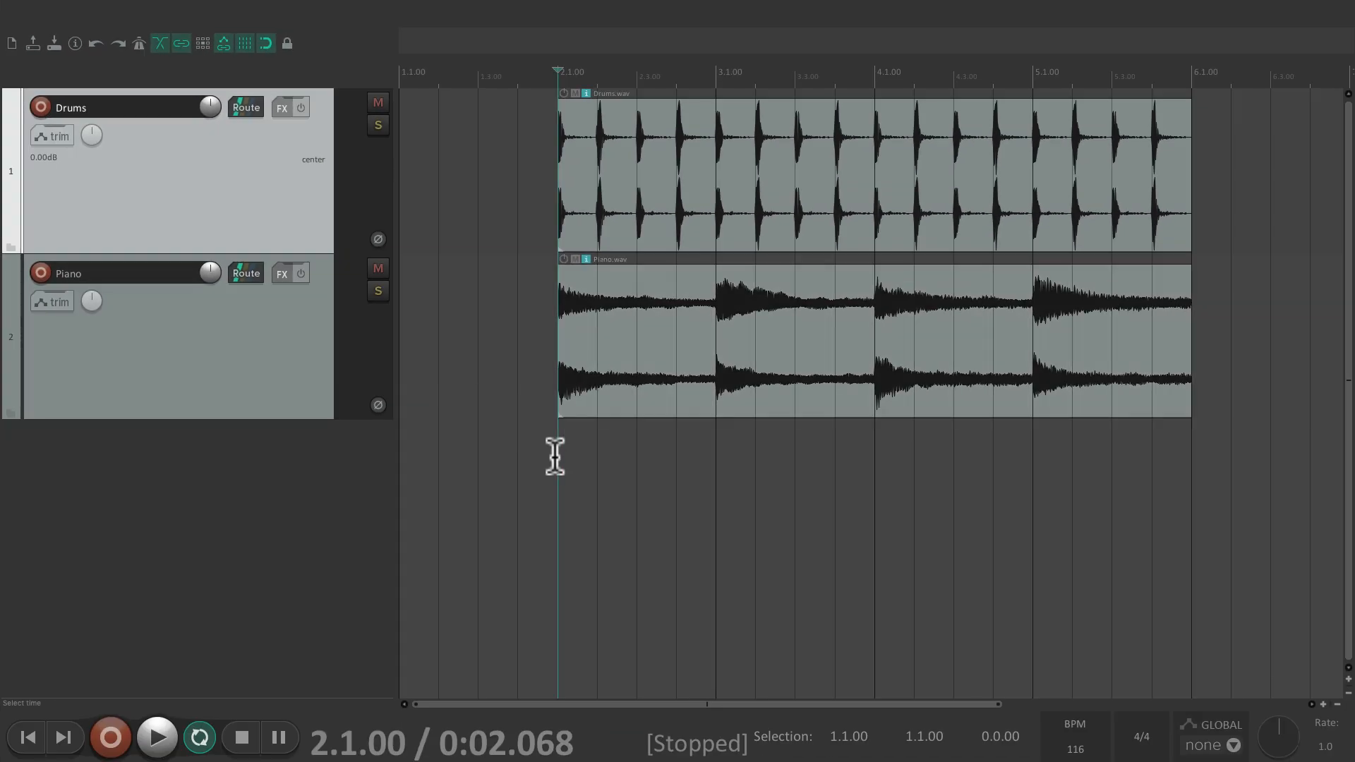
{"action": "key", "text": "space"}
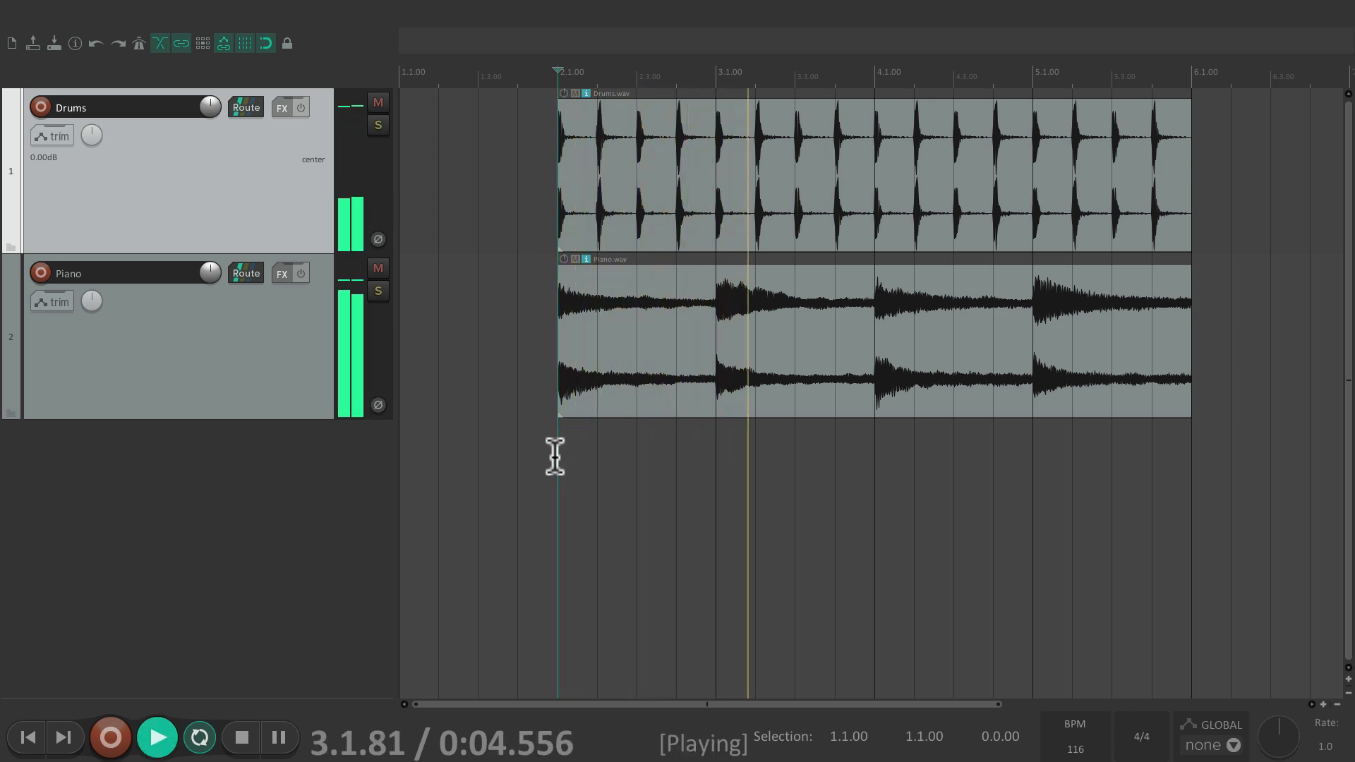
{"action": "key", "text": "space"}
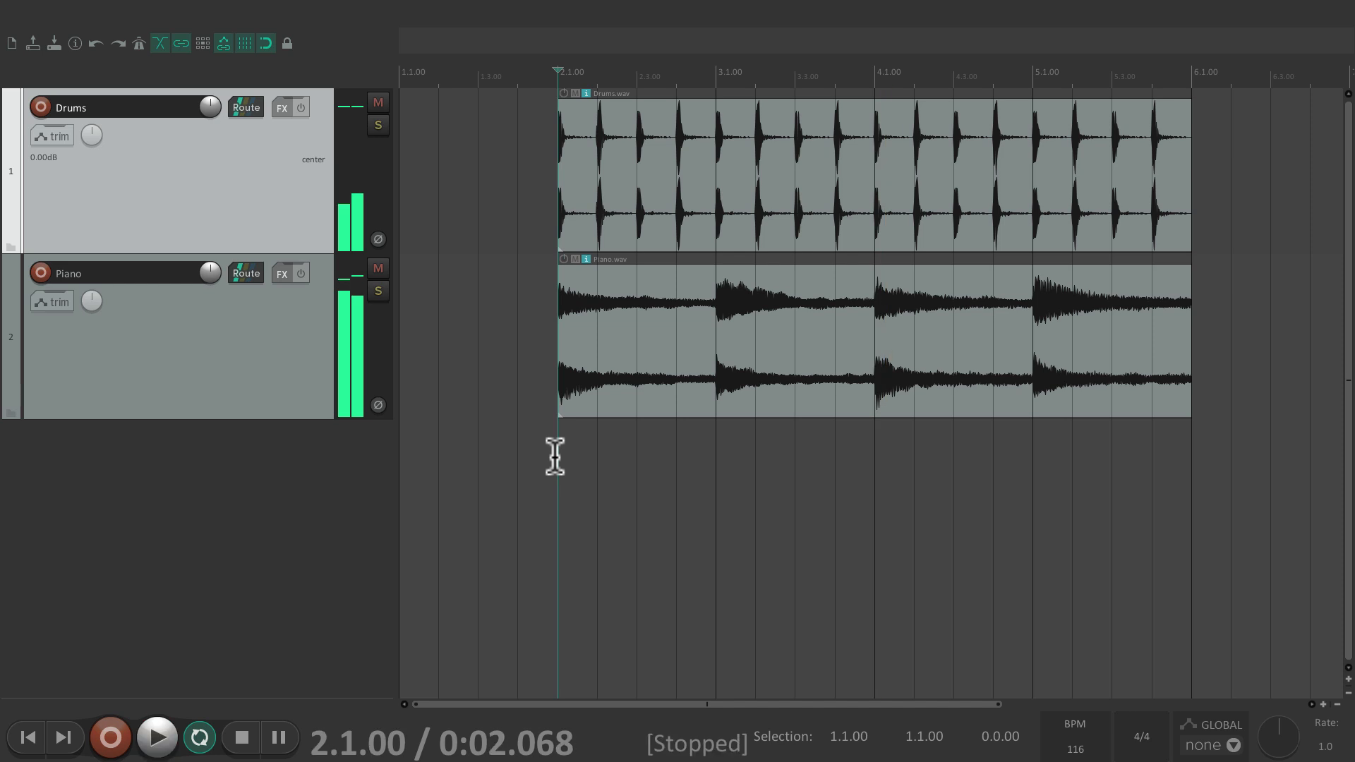
Import Synth.wav onto a new track below Piano at 2.1.00 and play all three loops together.
{"action": "left_click_drag", "start_coordinate": [570, 286], "coordinate": [607, 312]}
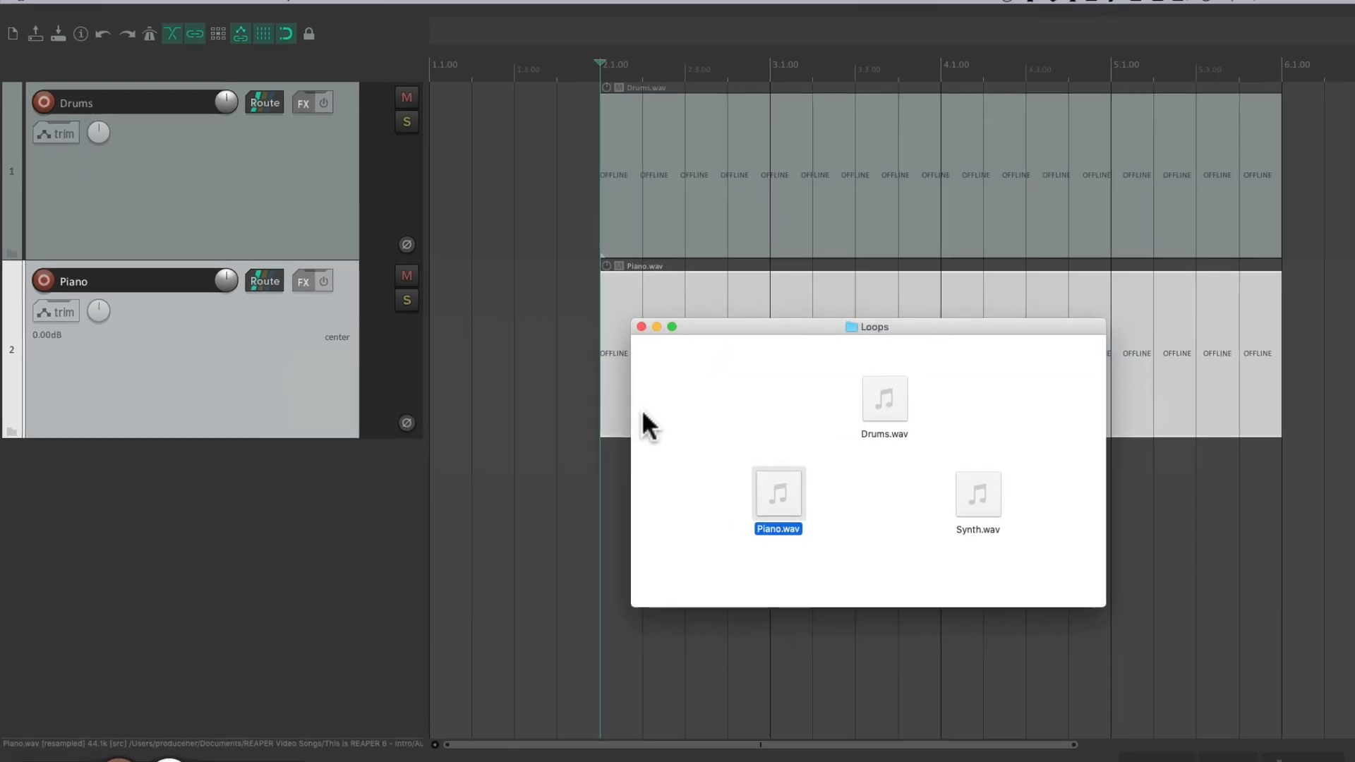
{"action": "left_click", "coordinate": [930, 541]}
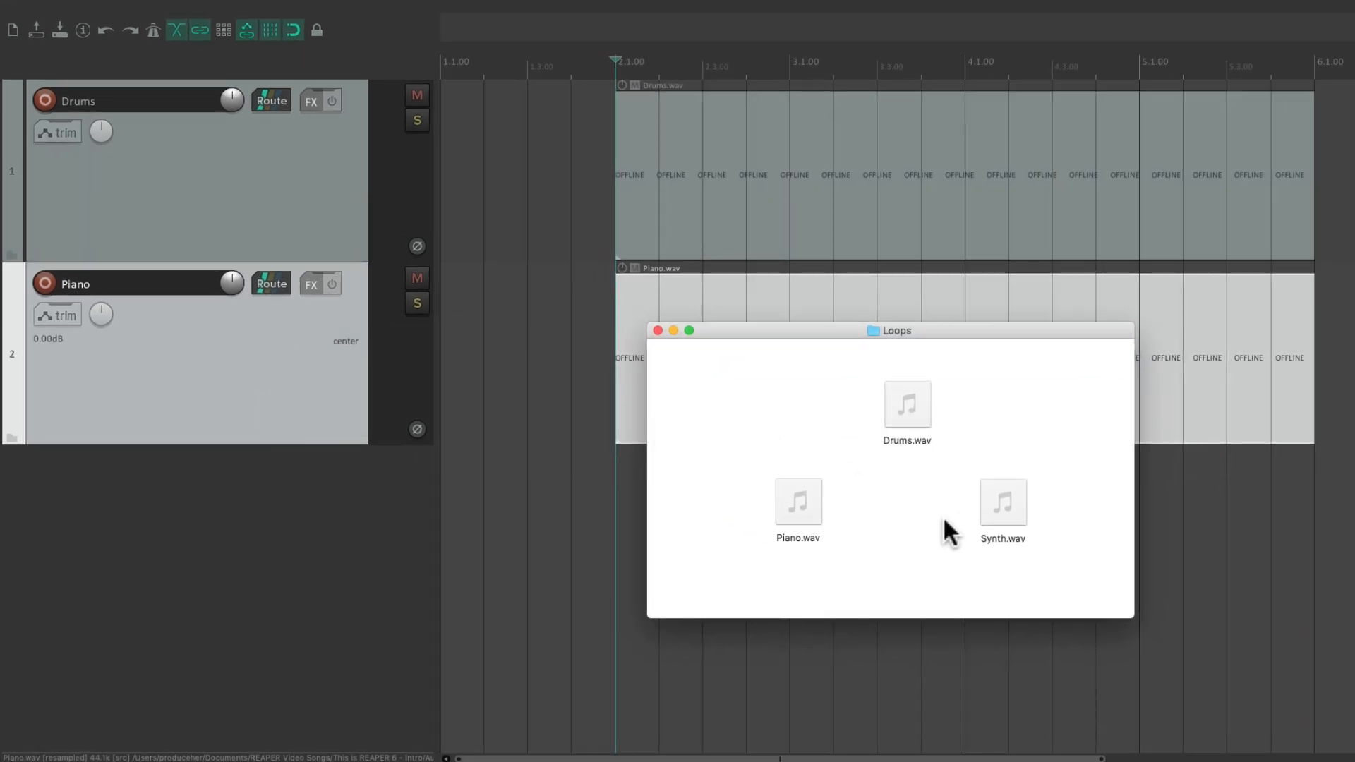
{"action": "left_click_drag", "start_coordinate": [989, 499], "coordinate": [615, 487]}
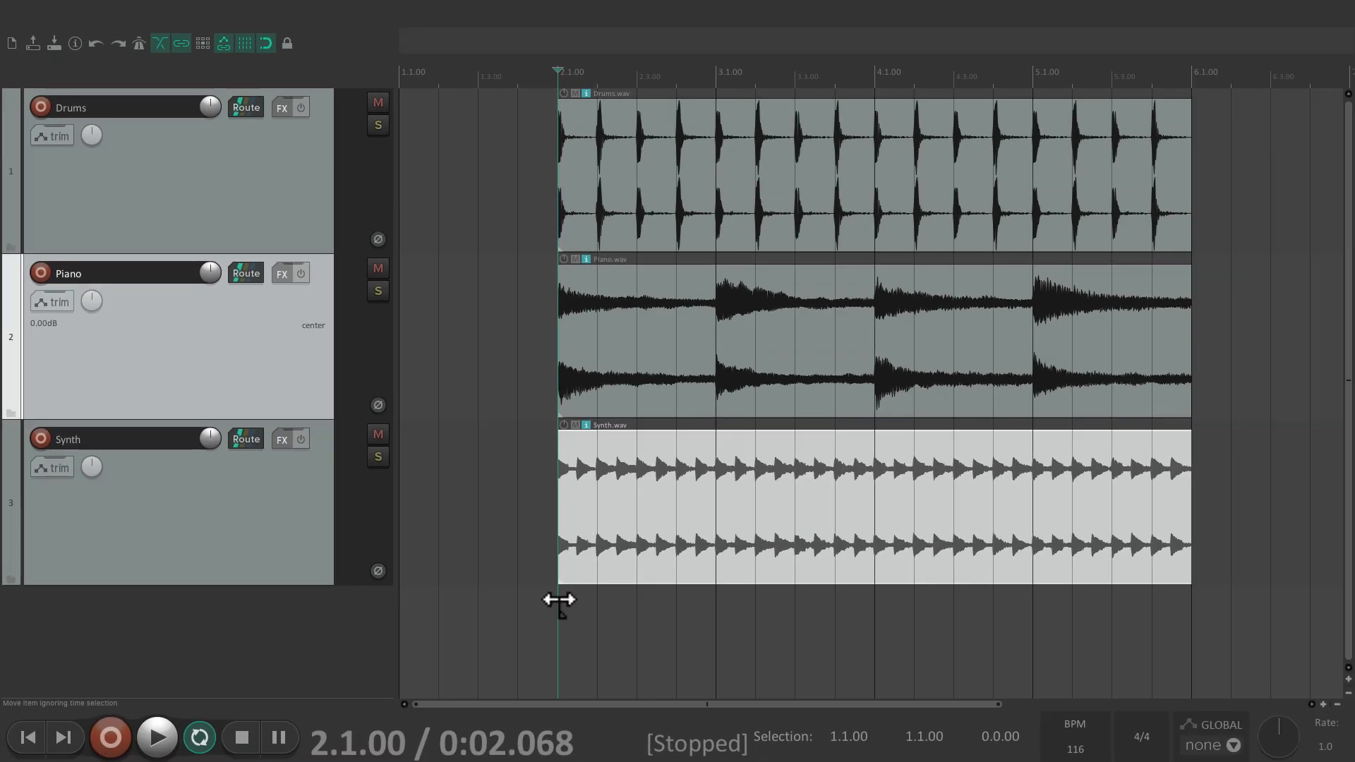
{"action": "left_click", "coordinate": [557, 621]}
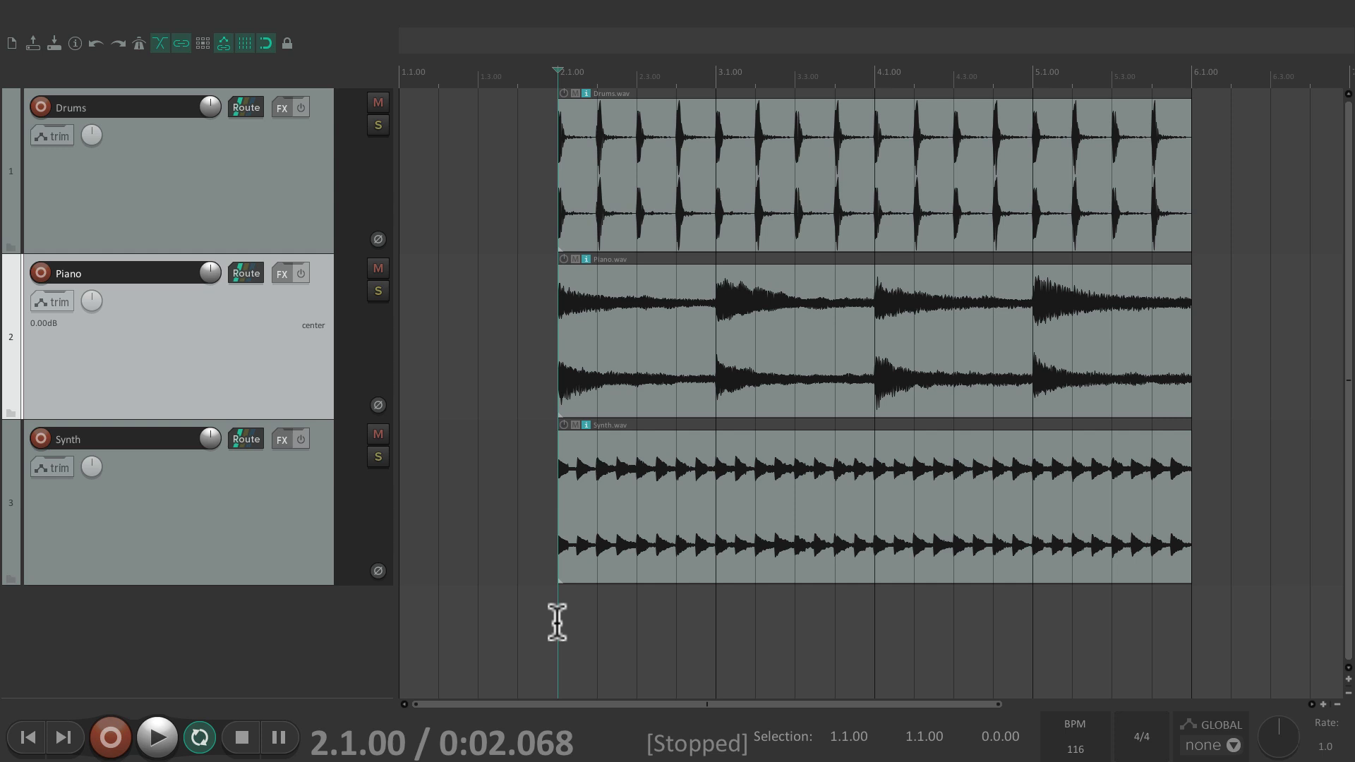
{"action": "key", "text": "space"}
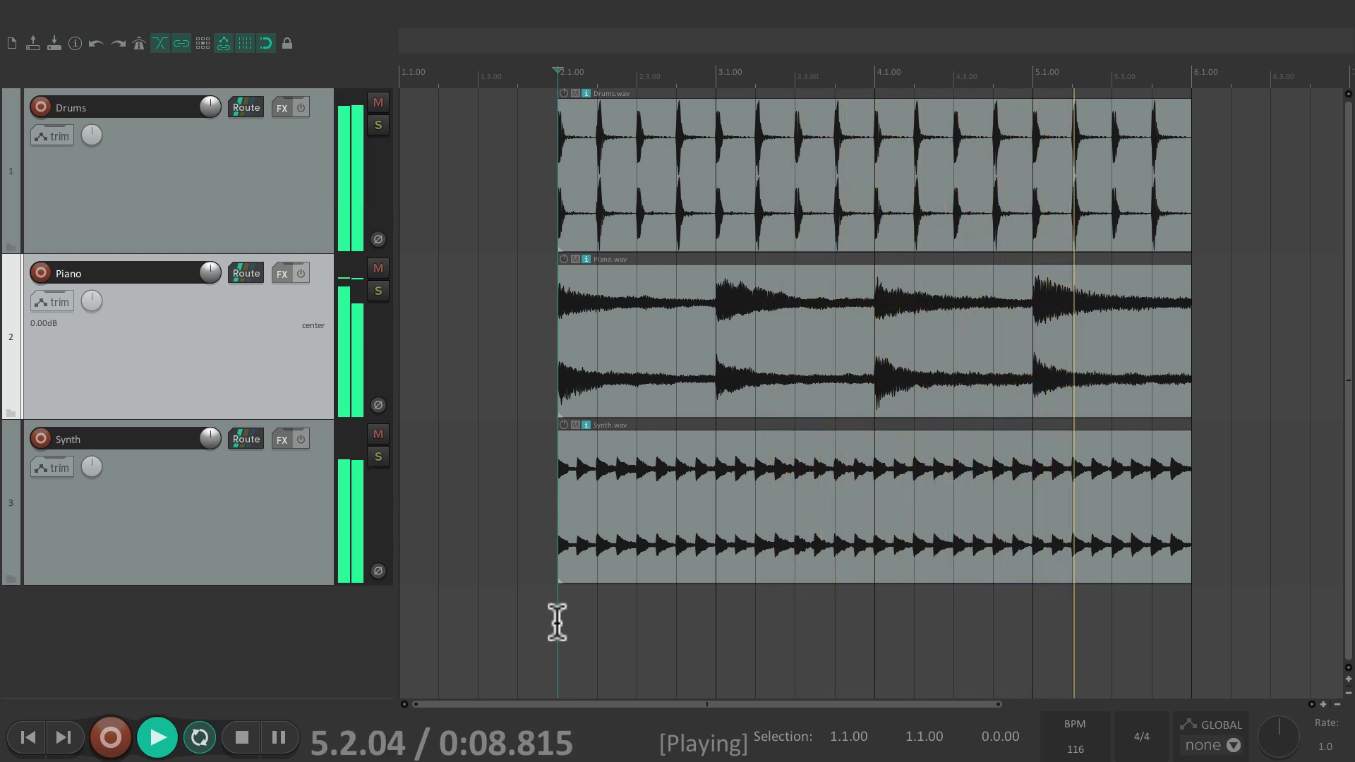
{"action": "key", "text": "space"}
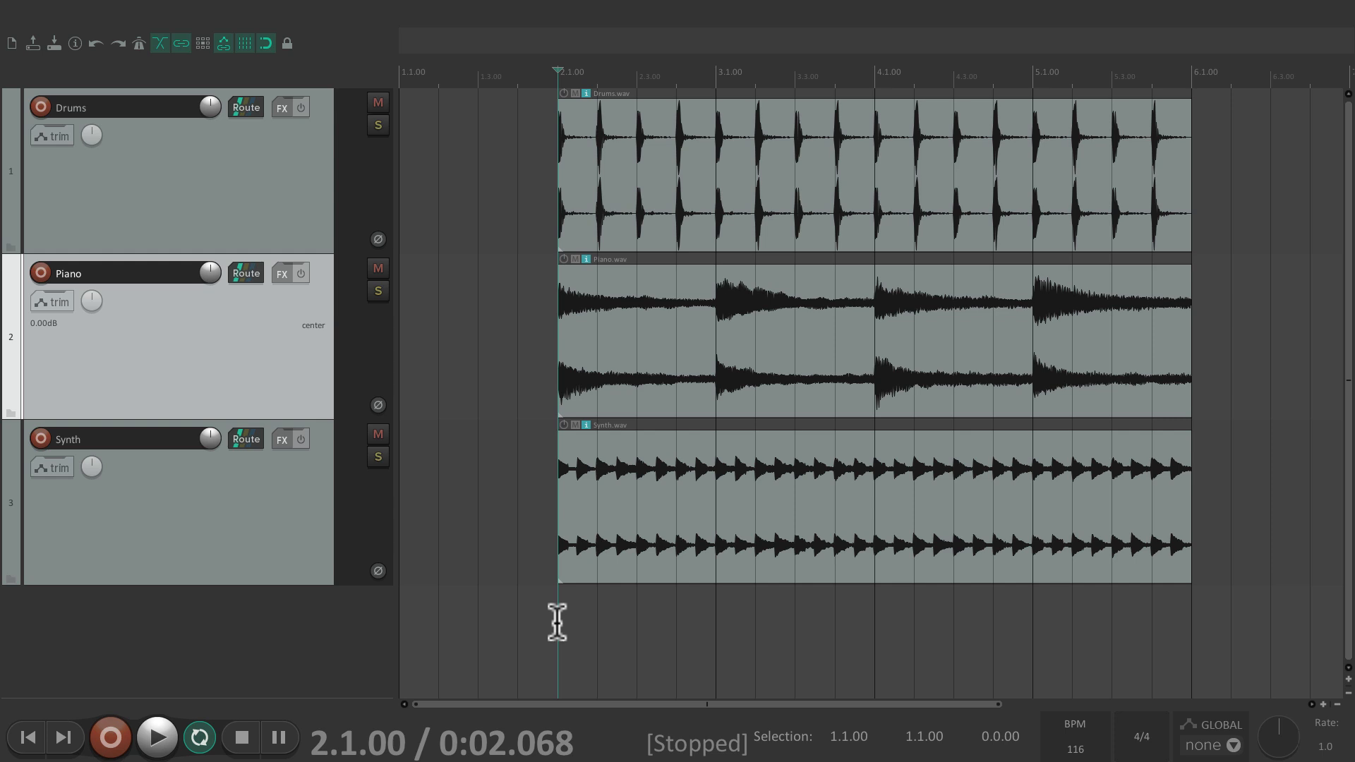
Move the Synth item to 4.1.00, play the arrangement, and return the item to 2.1.00.
{"action": "left_click_drag", "start_coordinate": [605, 502], "coordinate": [488, 507]}
{"action": "left_click_drag", "start_coordinate": [568, 501], "coordinate": [905, 502]}
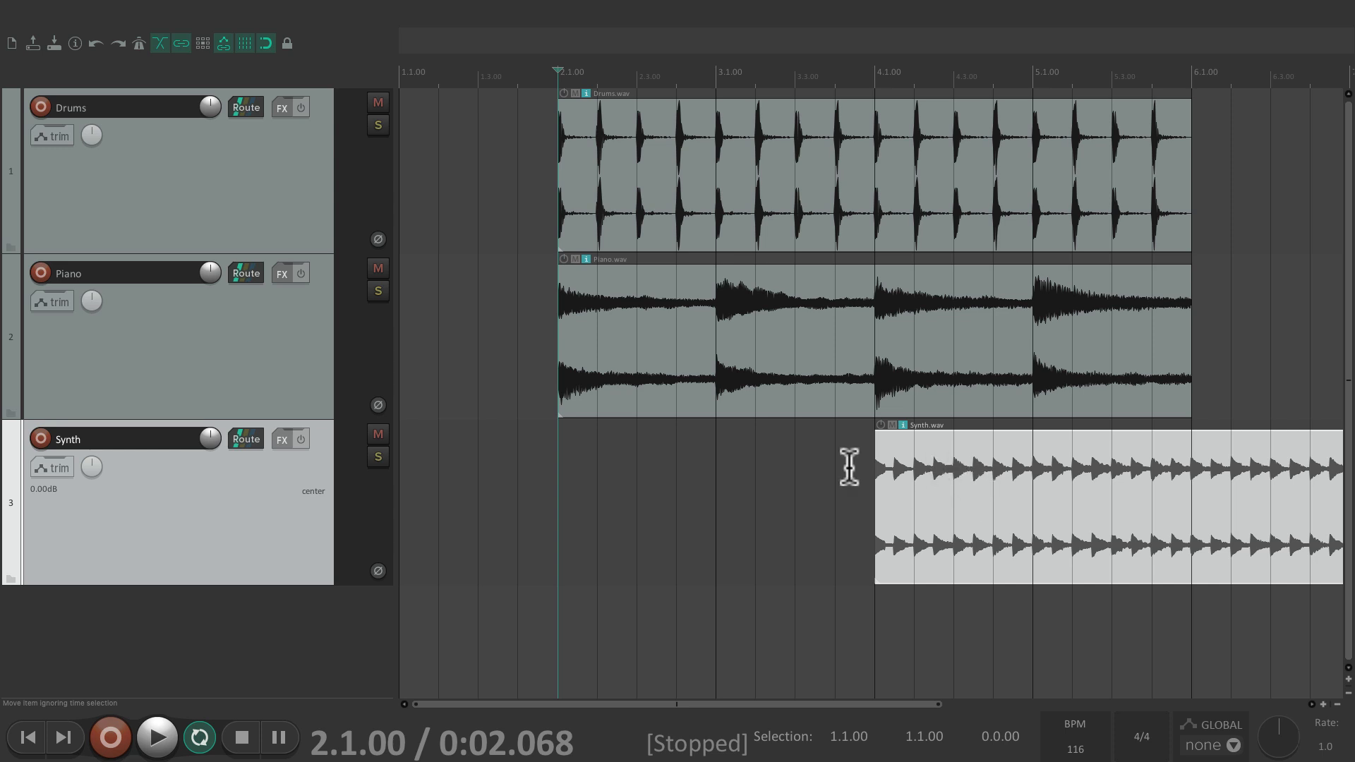
{"action": "key", "text": "space"}
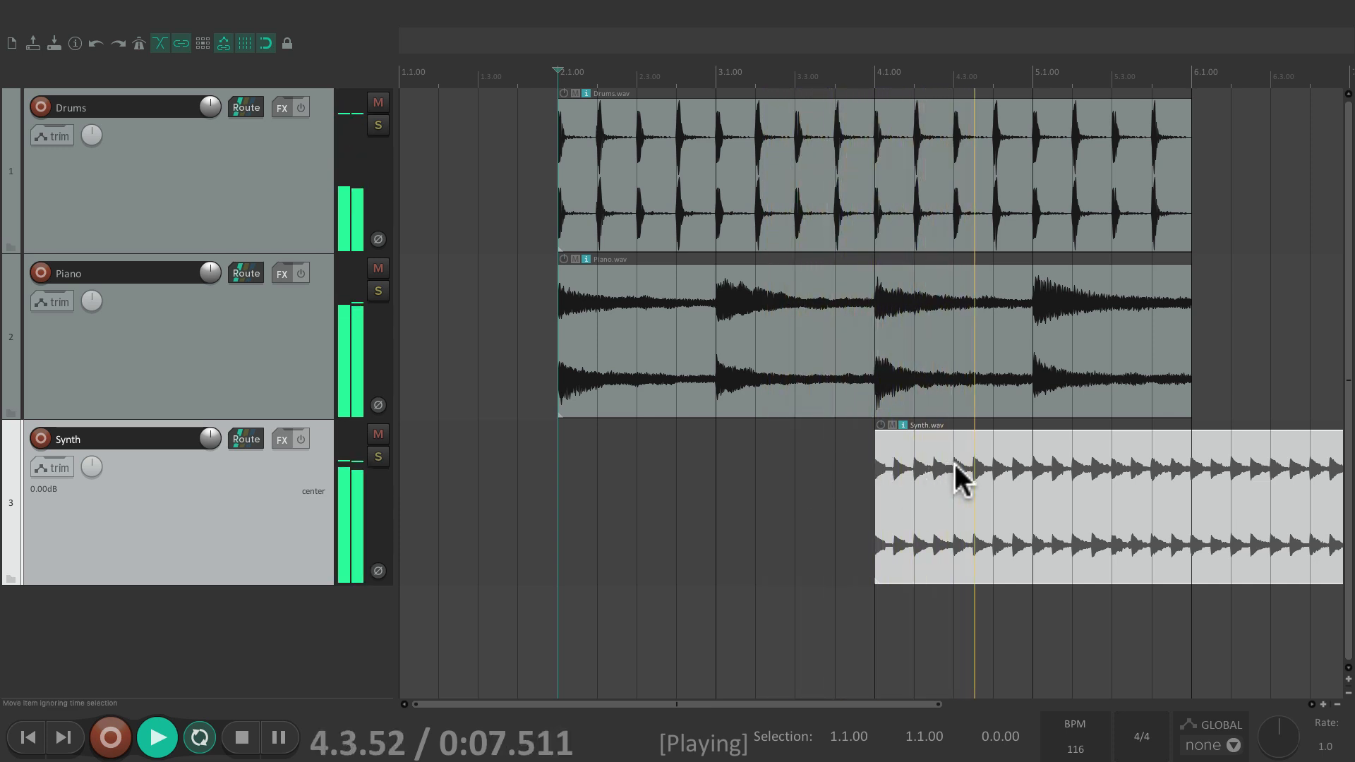
{"action": "key", "text": "space"}
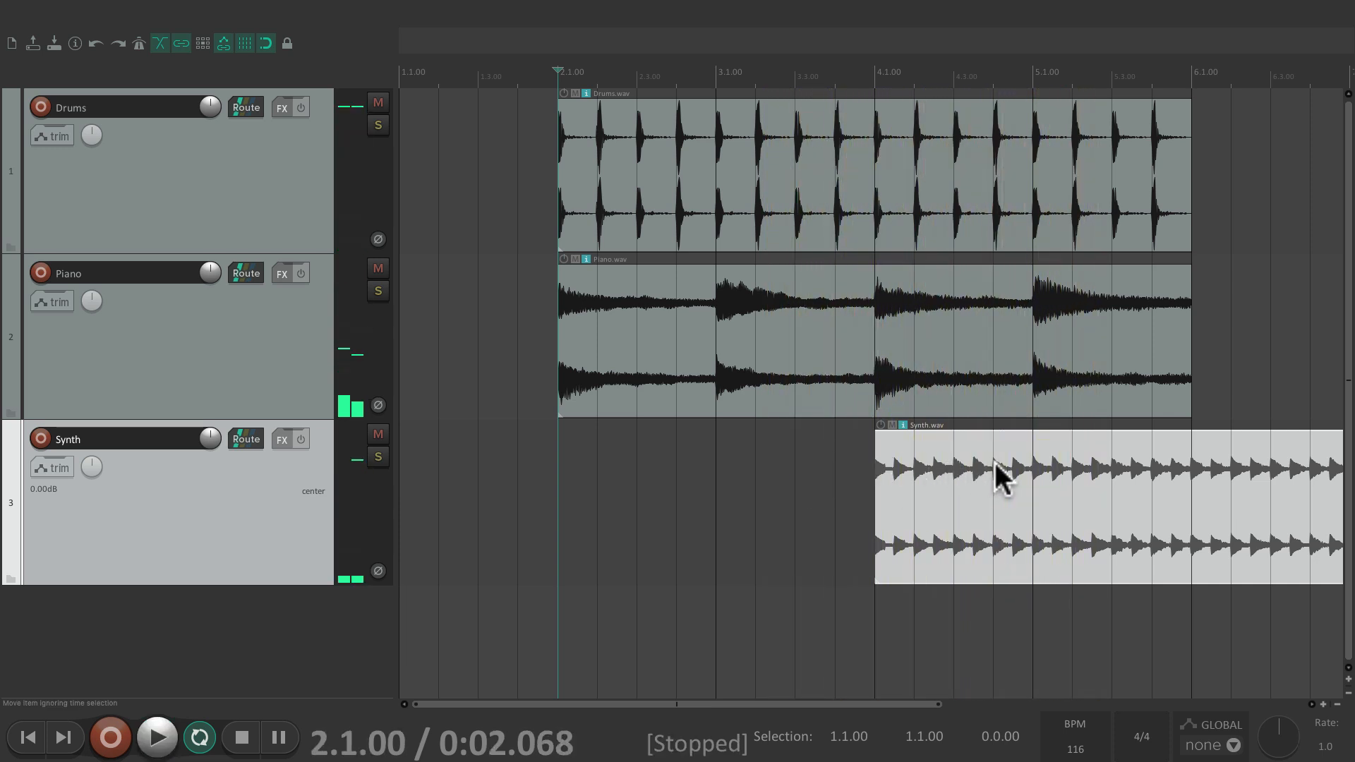
{"action": "left_click_drag", "start_coordinate": [995, 464], "coordinate": [624, 460]}
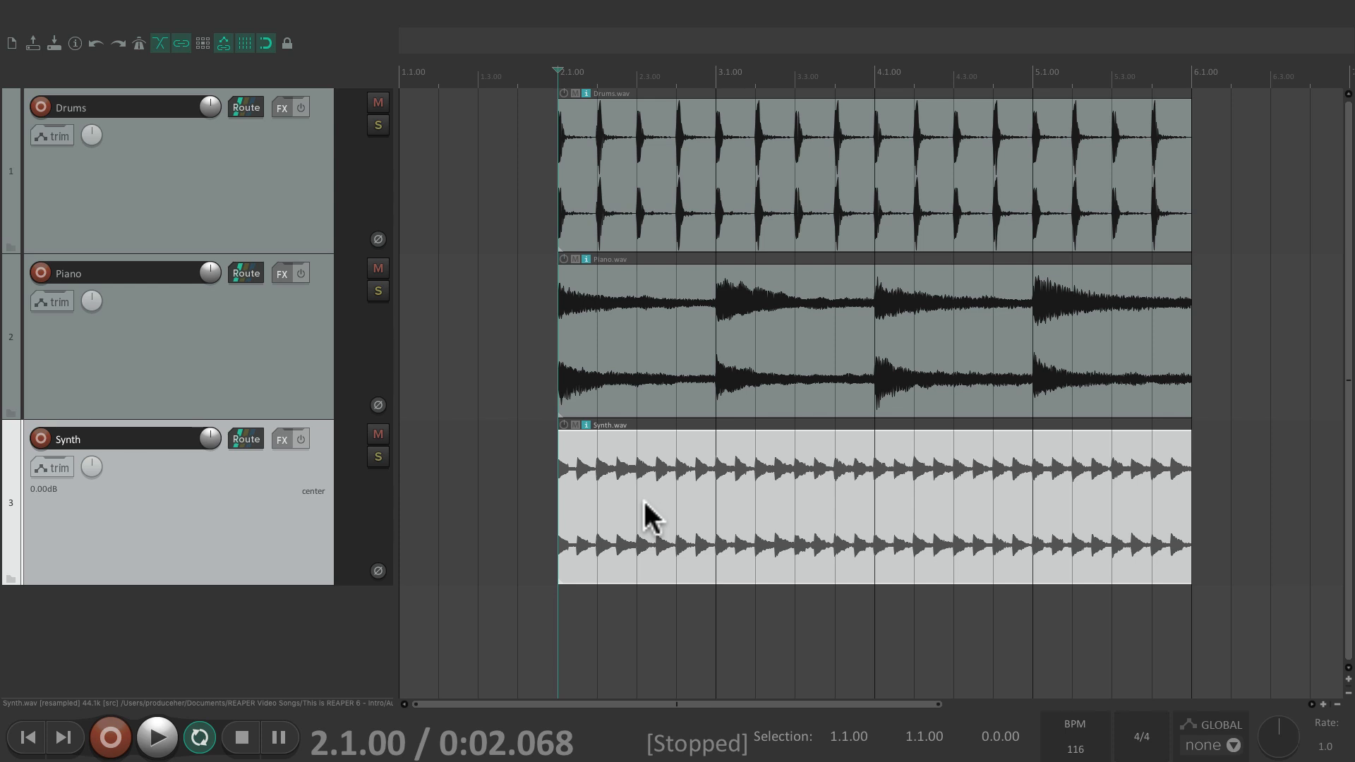
Delete the Synth item from its track and undo the deletion.
{"action": "key", "text": "Delete"}
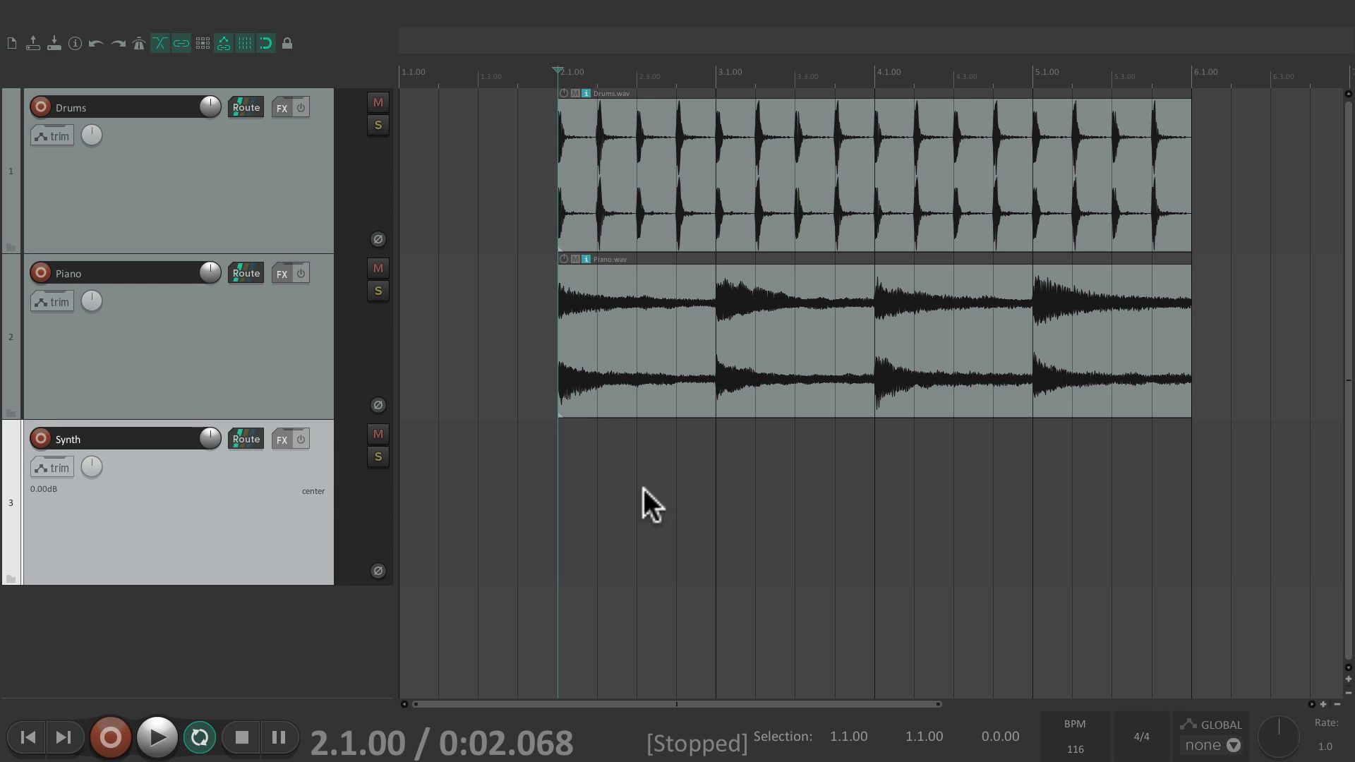
{"action": "key", "text": "ctrl+z"}
Cut the Piano item, paste it at 6.1.00 on the Piano track, and undo the paste.
{"action": "left_click", "coordinate": [650, 286]}
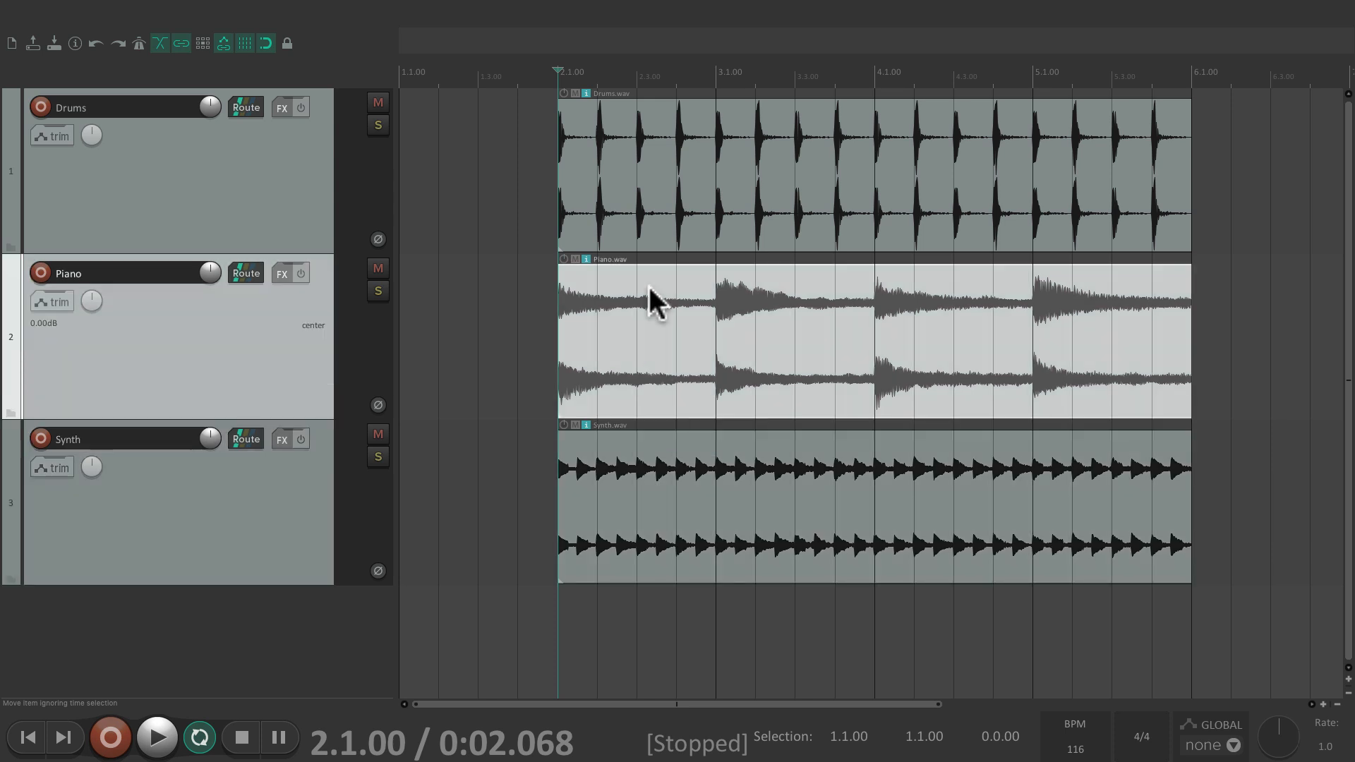
{"action": "key", "text": "Delete"}
{"action": "scroll", "coordinate": [650, 288], "scroll_direction": "right", "scroll_amount": 5}
{"action": "scroll", "coordinate": [642, 291], "scroll_direction": "right", "scroll_amount": 1}
{"action": "left_click", "coordinate": [589, 309]}
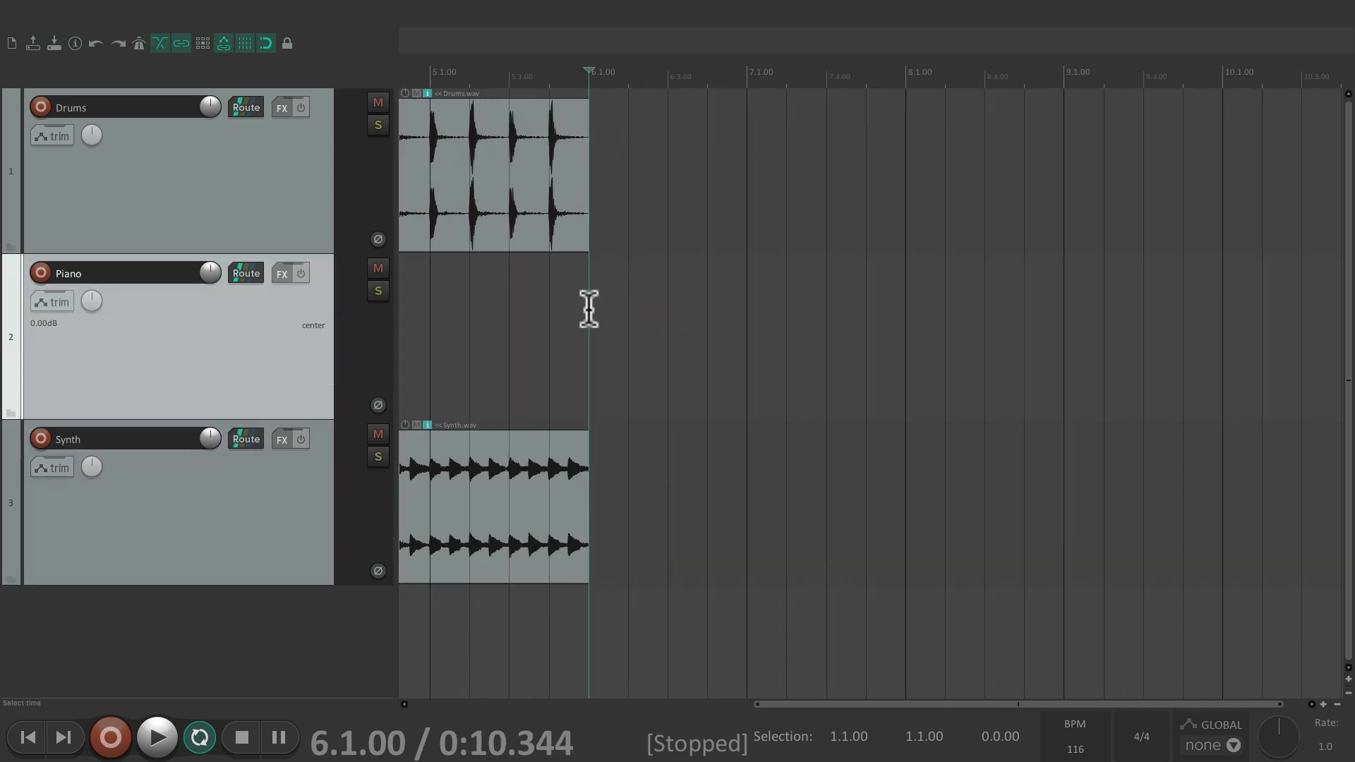
{"action": "key", "text": "ctrl+v"}
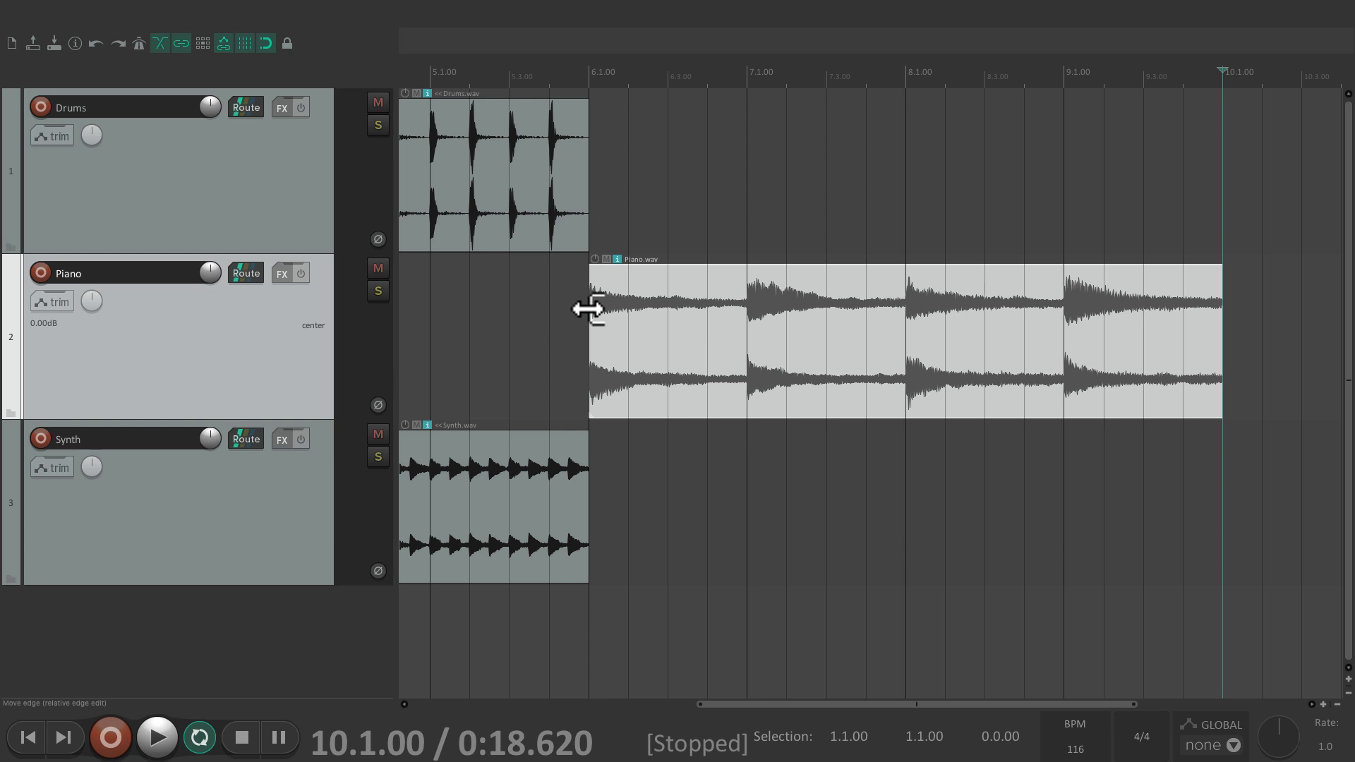
{"action": "key", "text": "ctrl+z"}
Paste the cut Piano item back onto the Piano track at 2.1.00.
{"action": "scroll", "coordinate": [587, 305], "scroll_direction": "left", "scroll_amount": 6}
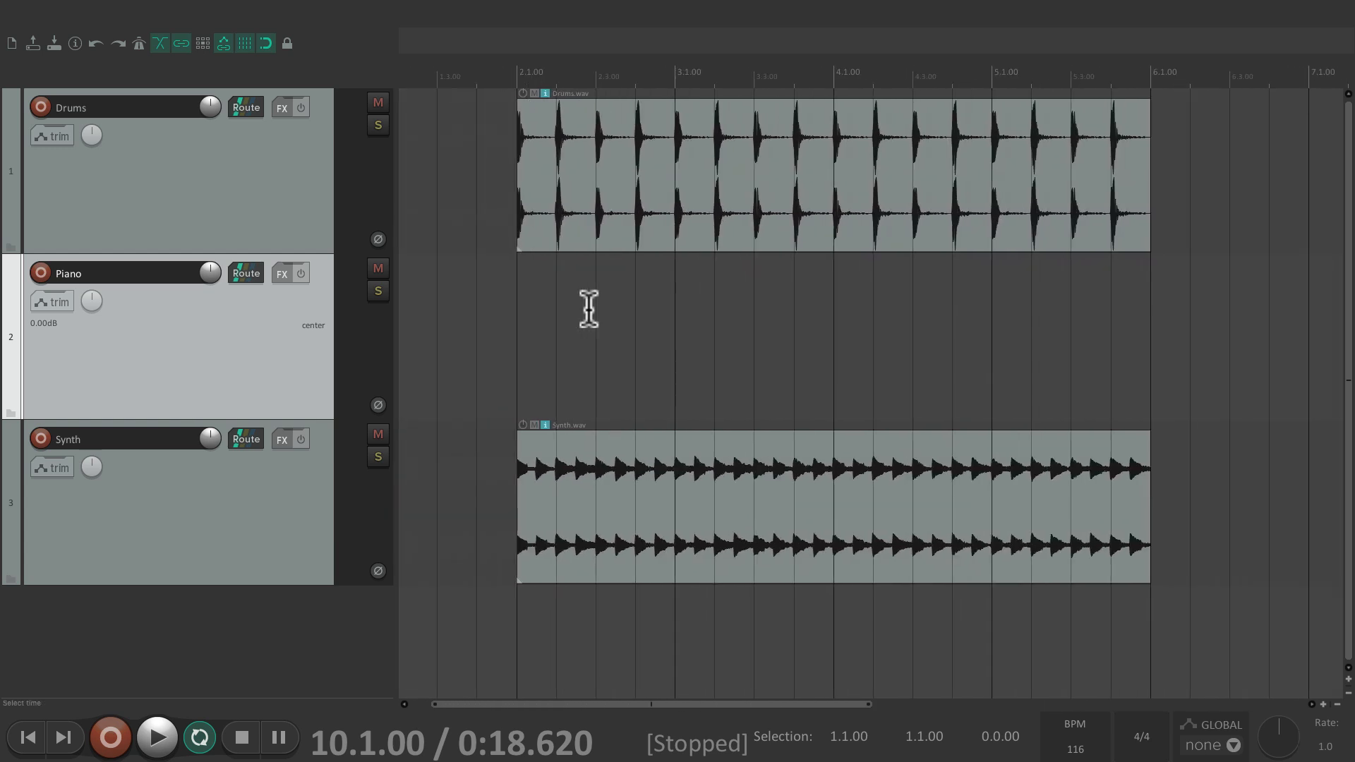
{"action": "left_click", "coordinate": [544, 302]}
{"action": "key", "text": "ctrl+v"}
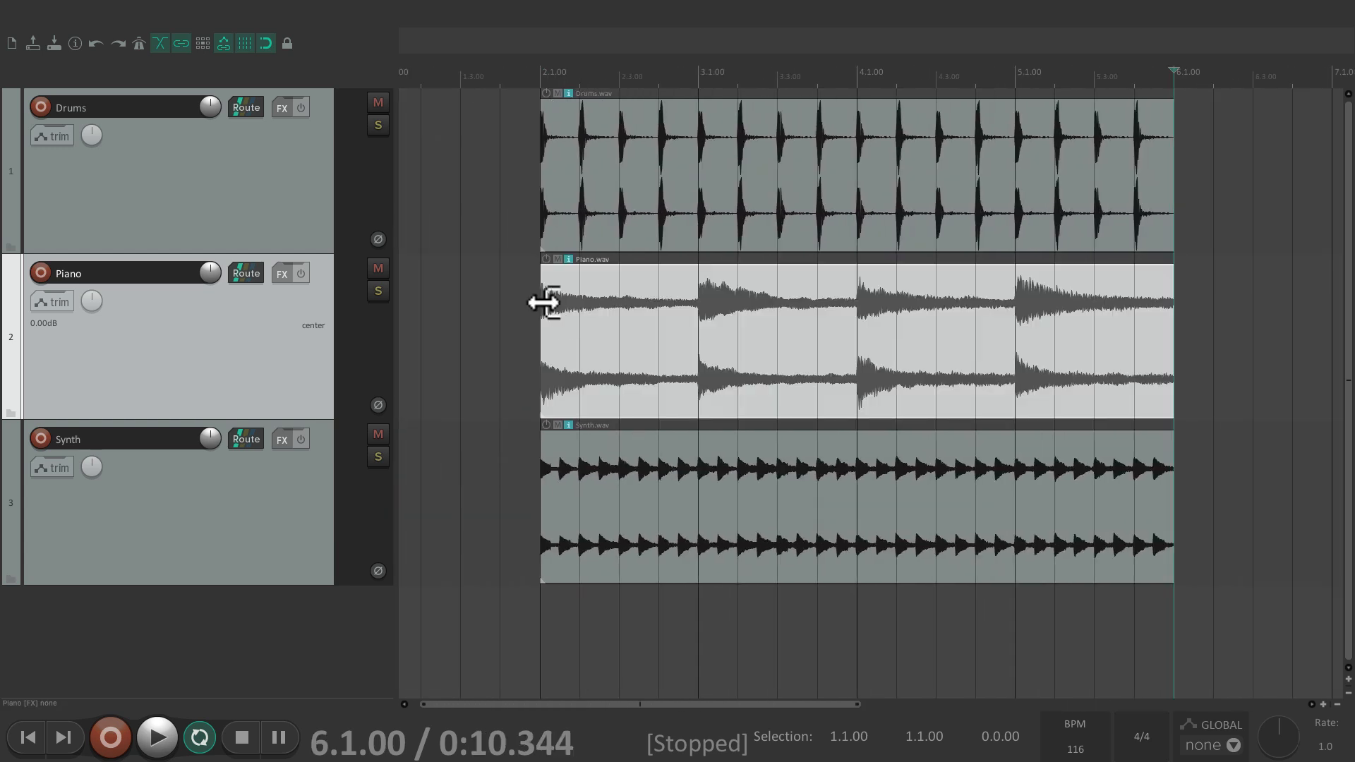
Undo the edits back until only the Drums track remains, and redo them until the Piano and Synth tracks are restored.
{"action": "key", "text": "ctrl+z"}
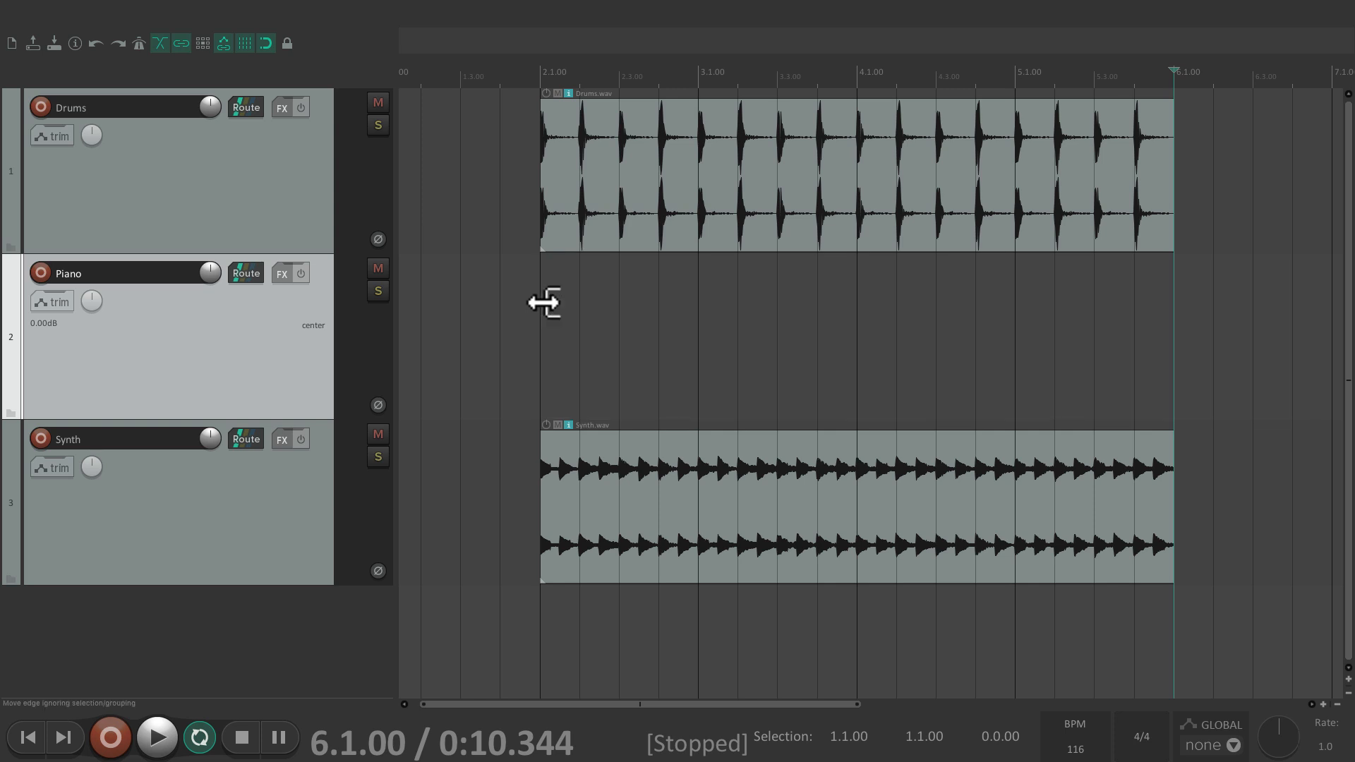
{"action": "key", "text": "ctrl+shift+z"}
{"action": "key", "text": "ctrl+z"}
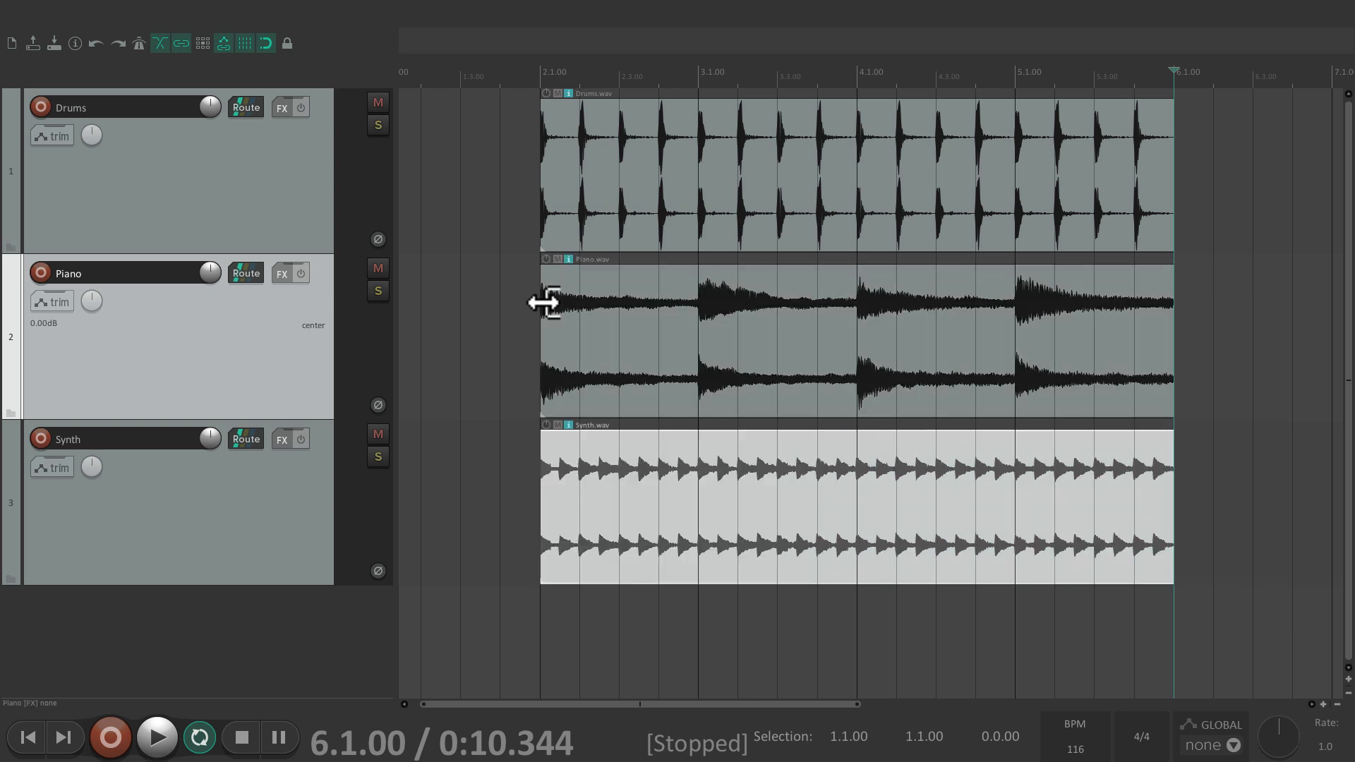
{"action": "key", "text": "ctrl+z"}
{"action": "key", "text": "ctrl+z"}
{"action": "key", "text": "ctrl+z"}
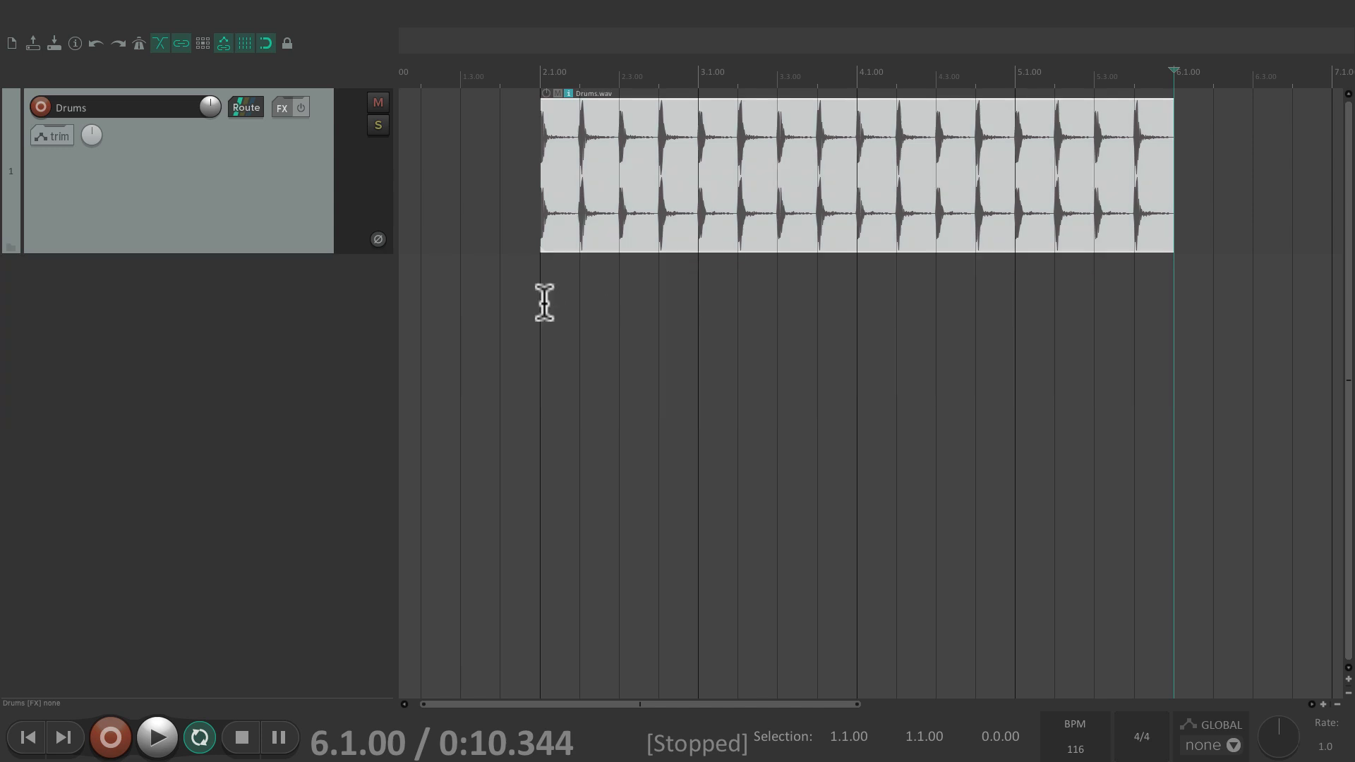
{"action": "key", "text": "ctrl+shift+z"}
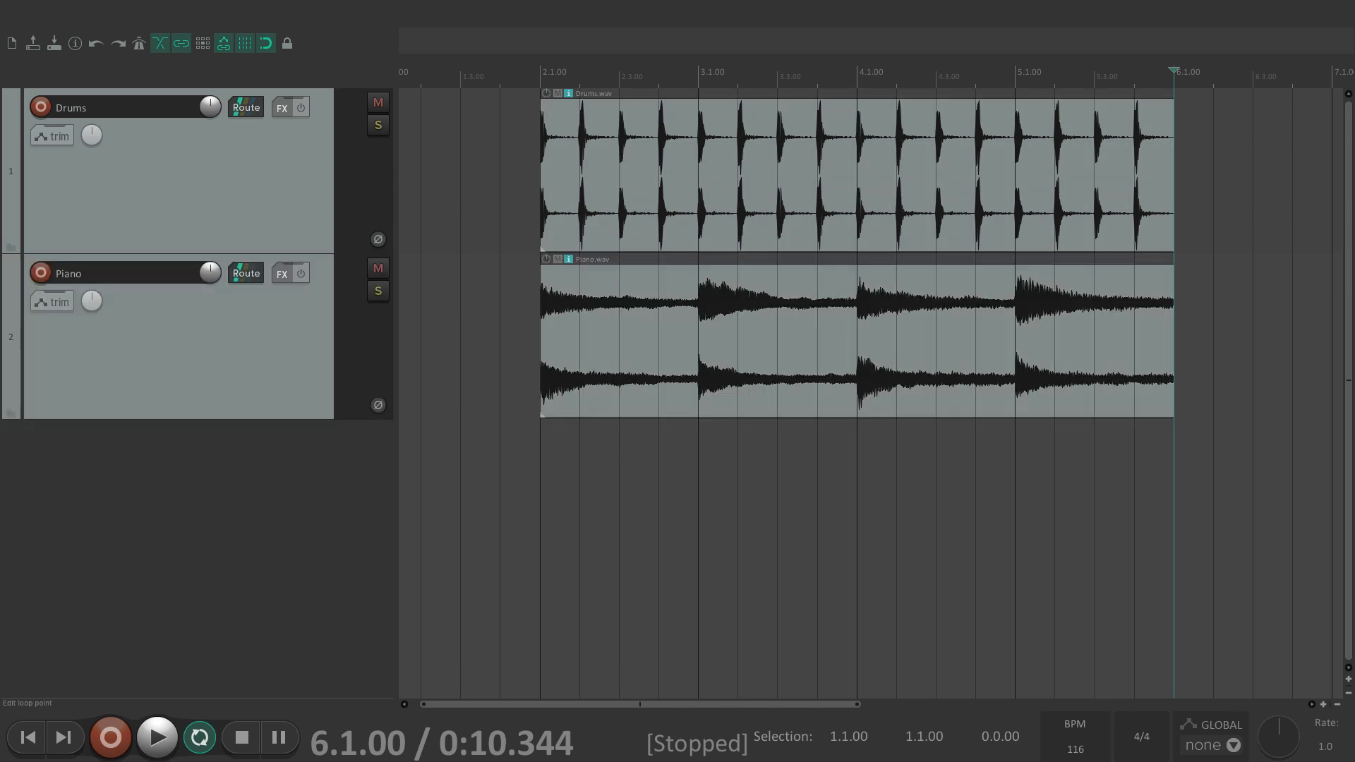
{"action": "key", "text": "ctrl+shift+z"}
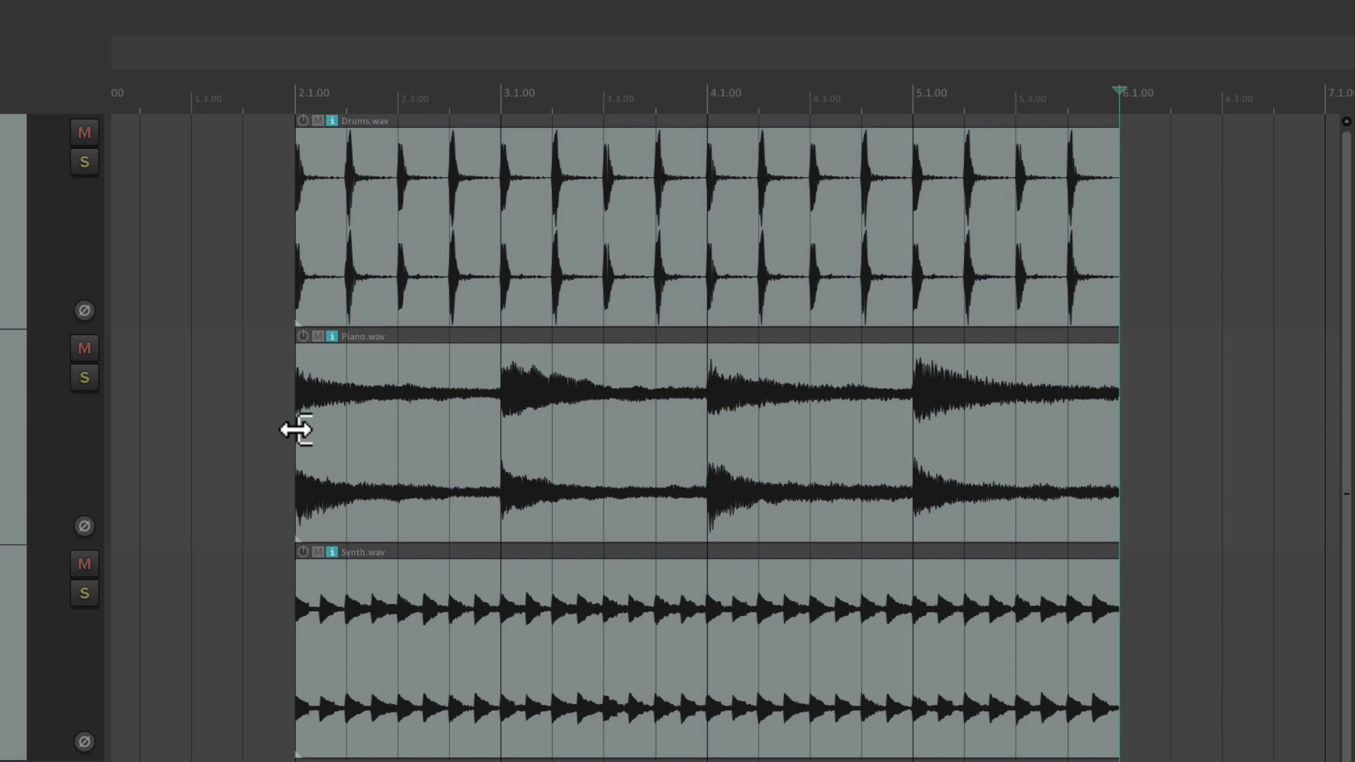
Trim and restore both edges of the Piano item, and do the same with all three items selected, ending at 2.1.00 and 6.1.00.
{"action": "mouse_move", "coordinate": [295, 429]}
{"action": "left_mouse_down"}
{"action": "mouse_move", "coordinate": [442, 427]}
{"action": "mouse_move", "coordinate": [300, 438]}
{"action": "left_mouse_up"}
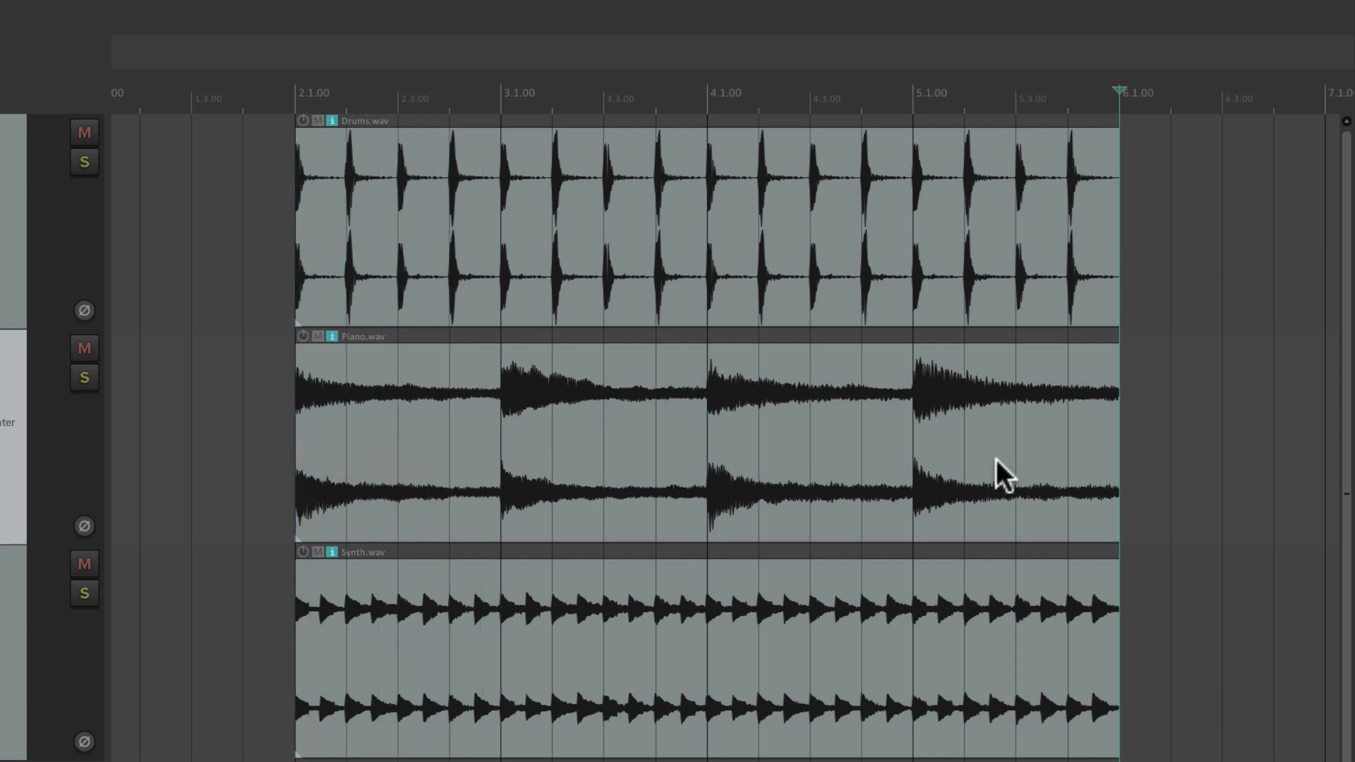
{"action": "mouse_move", "coordinate": [1115, 444]}
{"action": "left_mouse_down"}
{"action": "mouse_move", "coordinate": [781, 463]}
{"action": "mouse_move", "coordinate": [1118, 468]}
{"action": "left_mouse_up"}
{"action": "left_click", "coordinate": [697, 238]}
{"action": "key", "text": "ctrl+a"}
{"action": "mouse_move", "coordinate": [296, 208]}
{"action": "left_mouse_down"}
{"action": "mouse_move", "coordinate": [469, 211]}
{"action": "mouse_move", "coordinate": [296, 214]}
{"action": "left_mouse_up"}
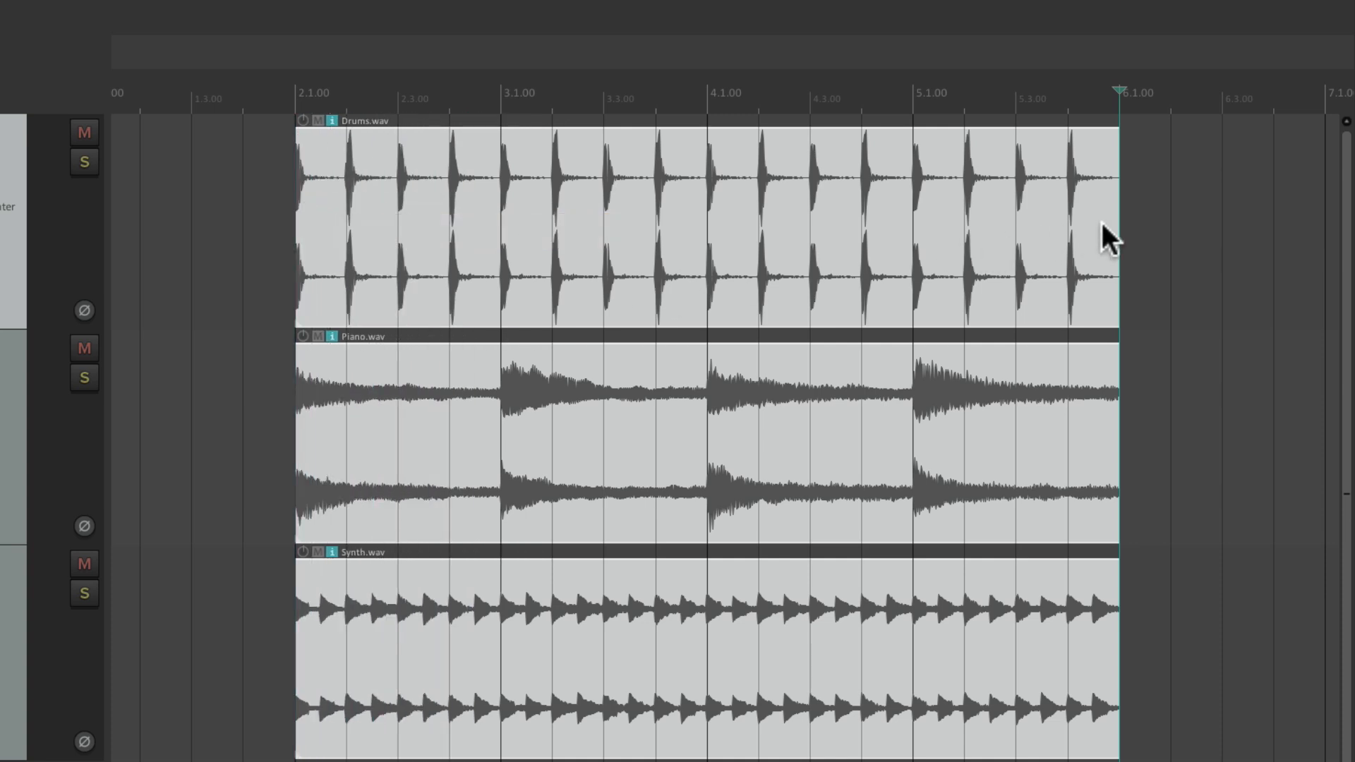
{"action": "mouse_move", "coordinate": [1115, 225]}
{"action": "left_mouse_down"}
{"action": "mouse_move", "coordinate": [874, 233]}
{"action": "mouse_move", "coordinate": [1117, 242]}
{"action": "left_mouse_up"}
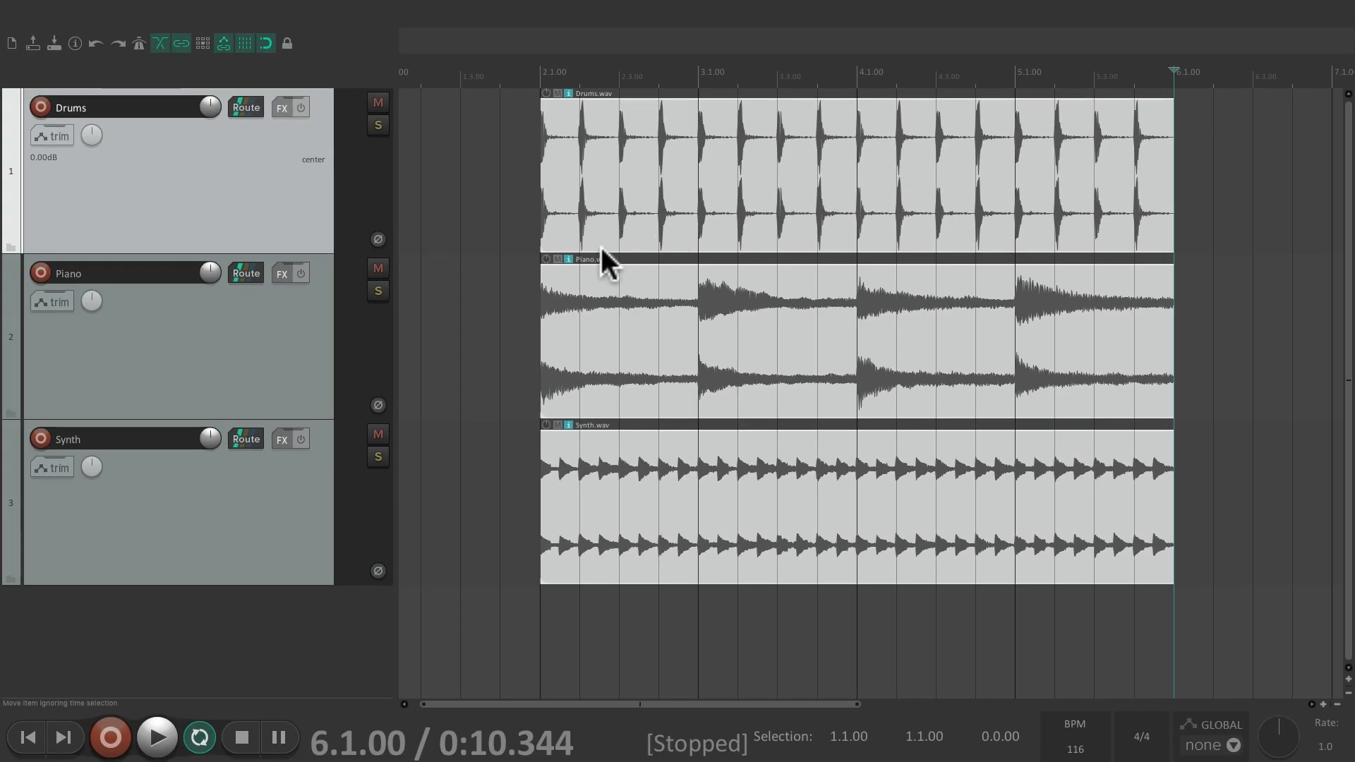
Extend the end of the Drums item to about 10.1.00 so the loop repeats, and undo the extension.
{"action": "left_click", "coordinate": [260, 396]}
{"action": "left_click", "coordinate": [802, 151]}
{"action": "scroll", "coordinate": [802, 151], "scroll_direction": "right", "scroll_amount": 6}
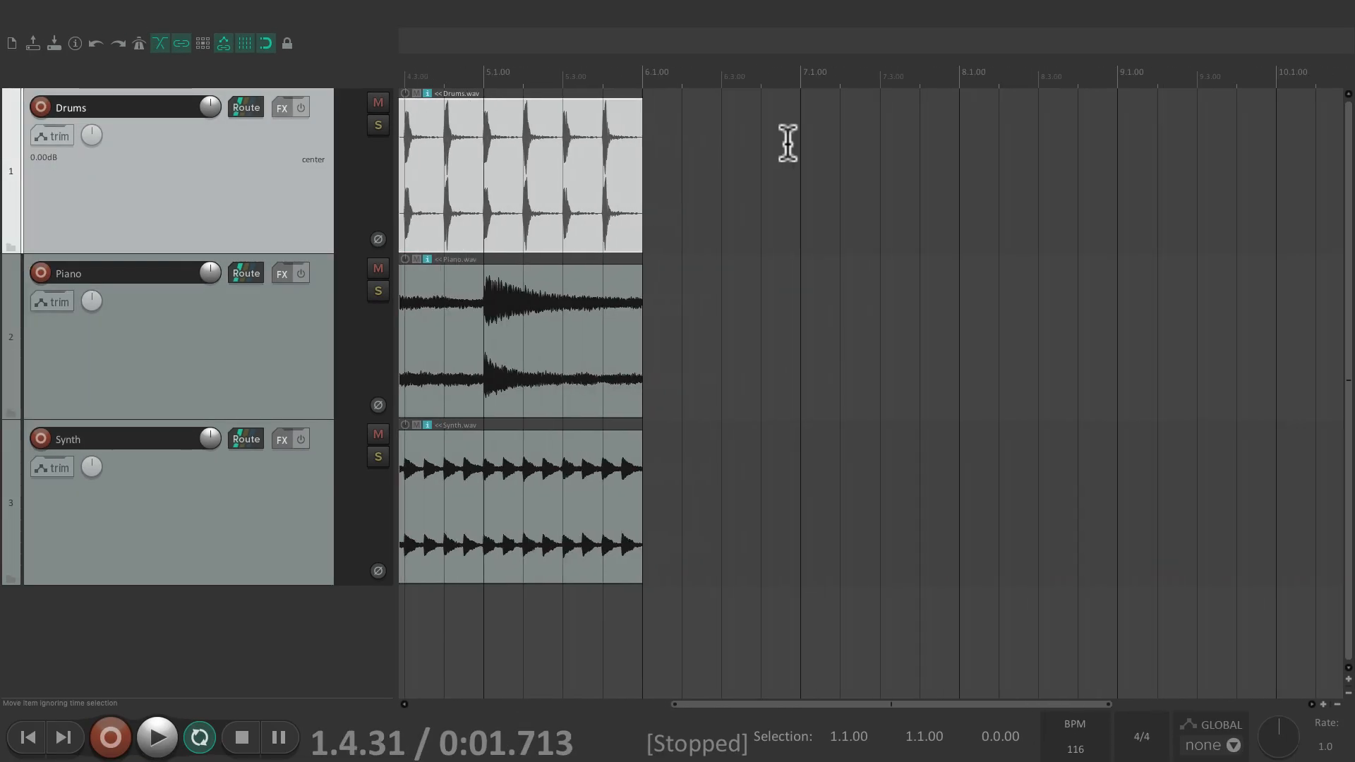
{"action": "left_click_drag", "start_coordinate": [642, 170], "coordinate": [1281, 190]}
{"action": "key", "text": "ctrl+z"}
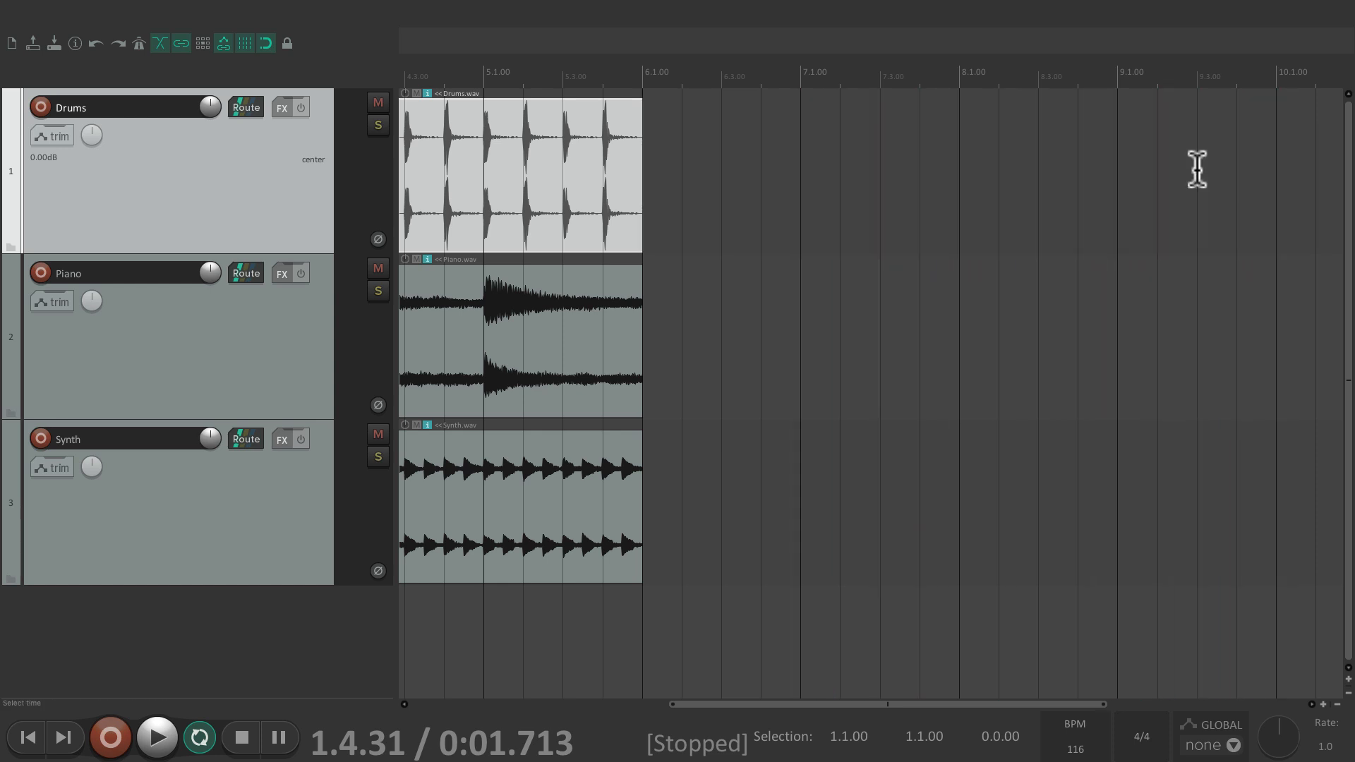
Give the Drums item a fade-in up to 3.1.00 and a fade-out from 5.1.00, and undo both fades.
{"action": "scroll", "coordinate": [1198, 166], "scroll_direction": "up", "scroll_amount": 3}
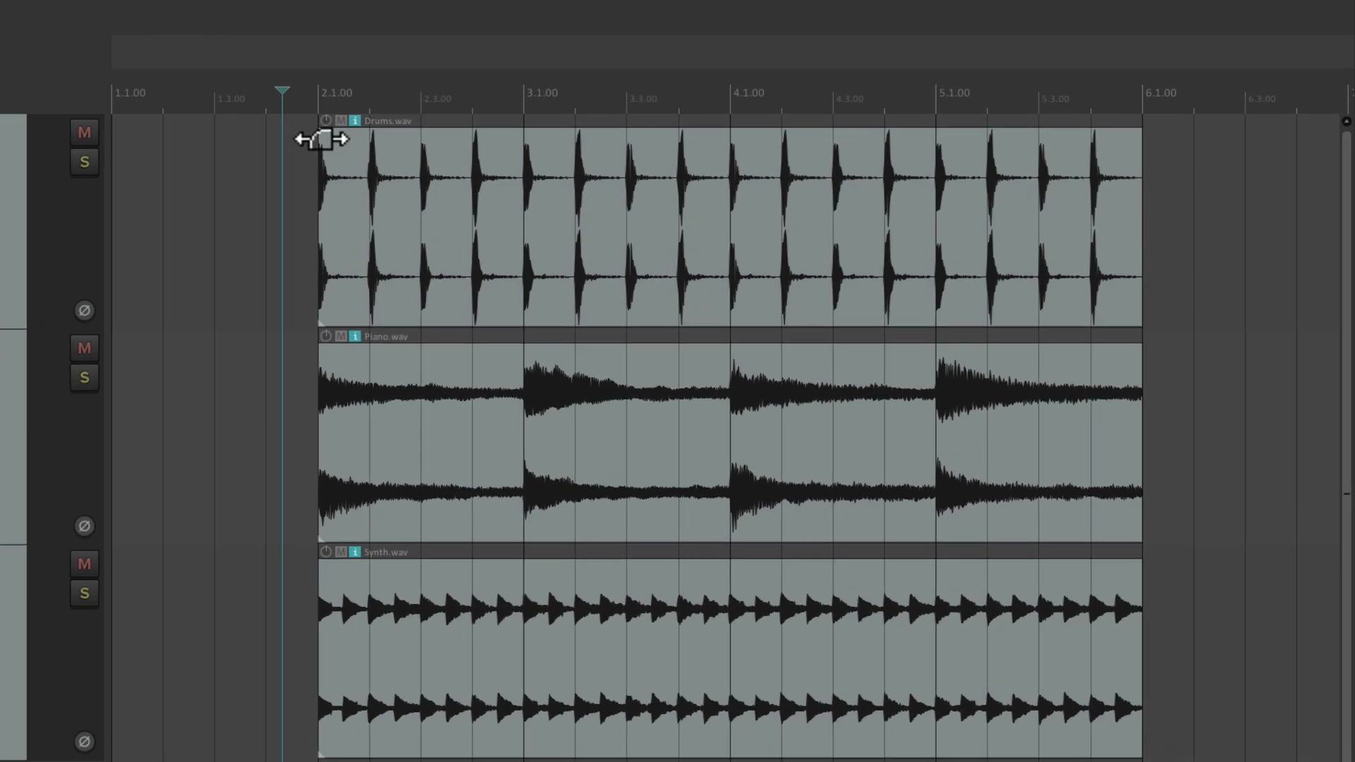
{"action": "left_click_drag", "start_coordinate": [321, 139], "coordinate": [526, 153]}
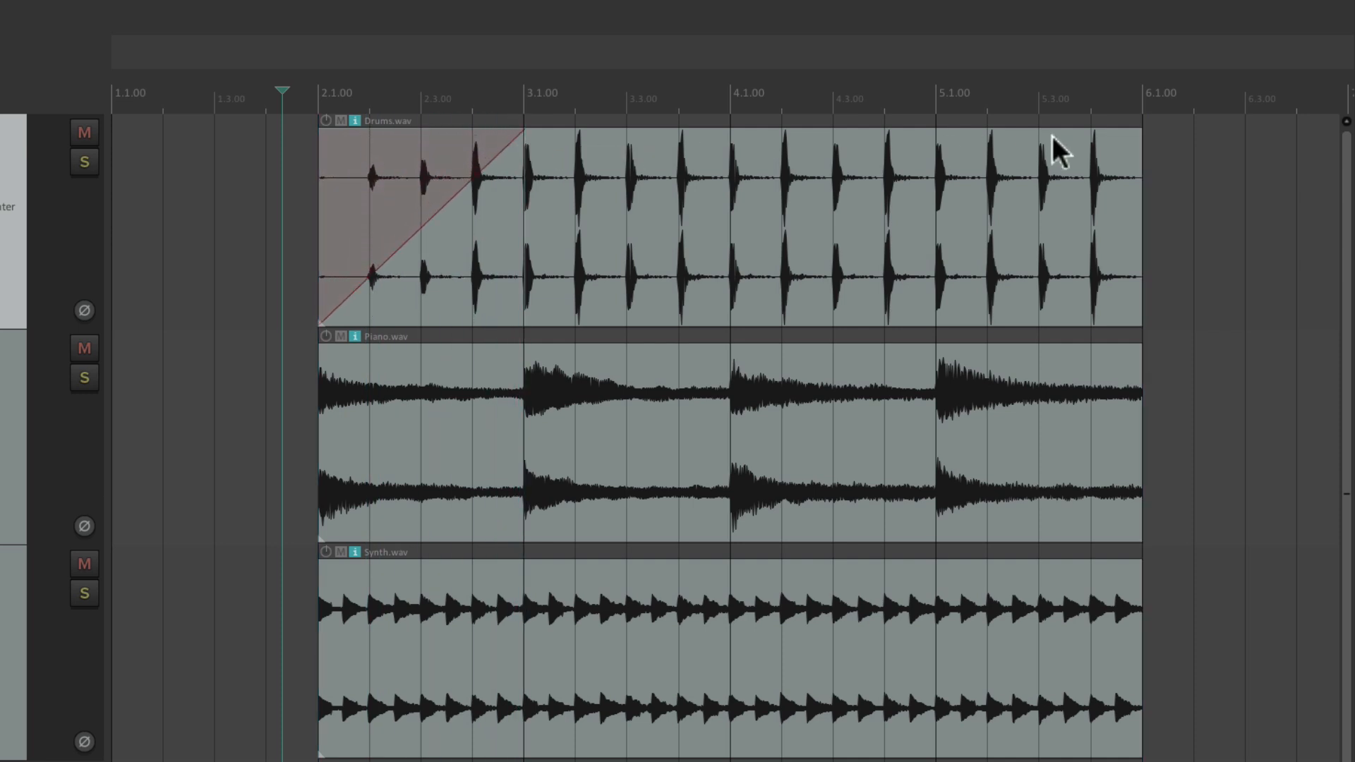
{"action": "left_click_drag", "start_coordinate": [1141, 138], "coordinate": [938, 176]}
{"action": "key", "text": "ctrl+z"}
{"action": "key", "text": "ctrl+z"}
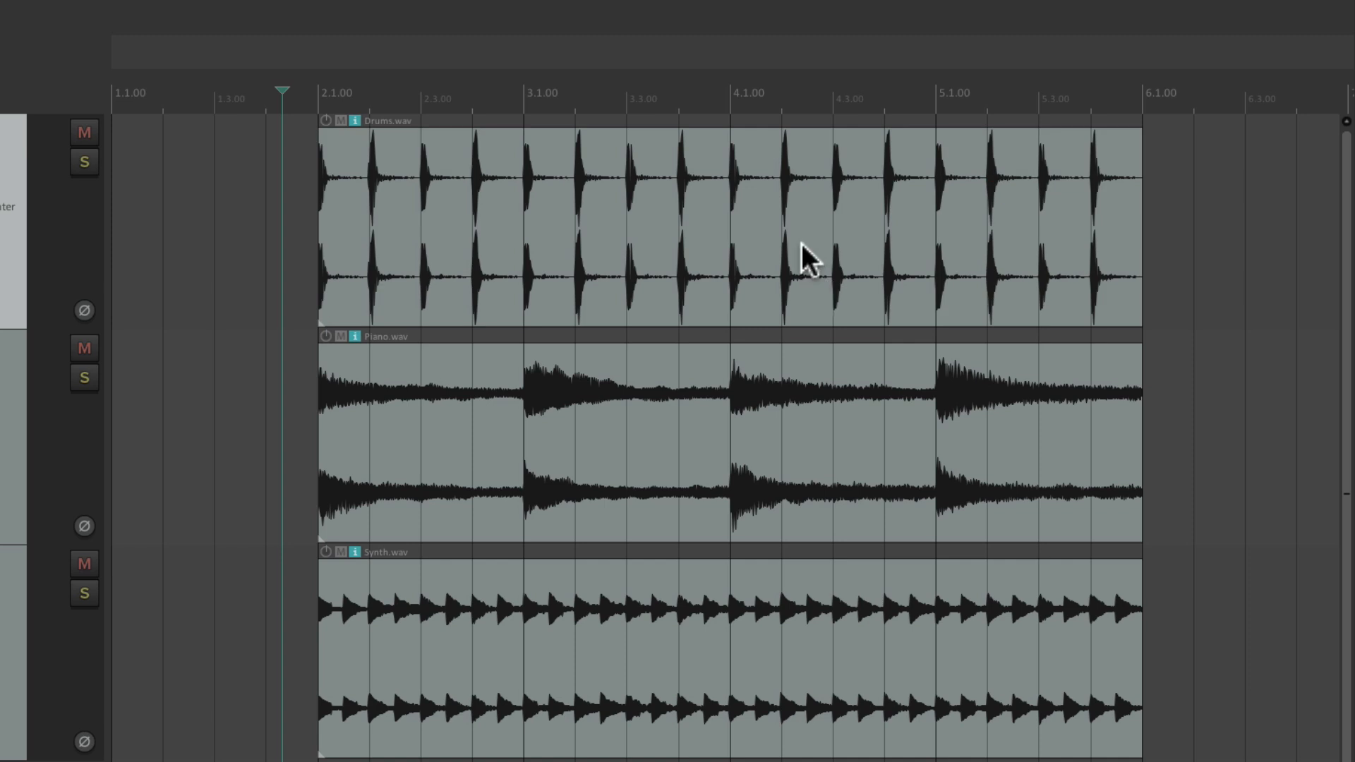
Select the Drums, Piano and Synth items and give them a fade-in to just before 3.1.00 and a fade-out from 5.1.00.
{"action": "left_click", "coordinate": [551, 181]}
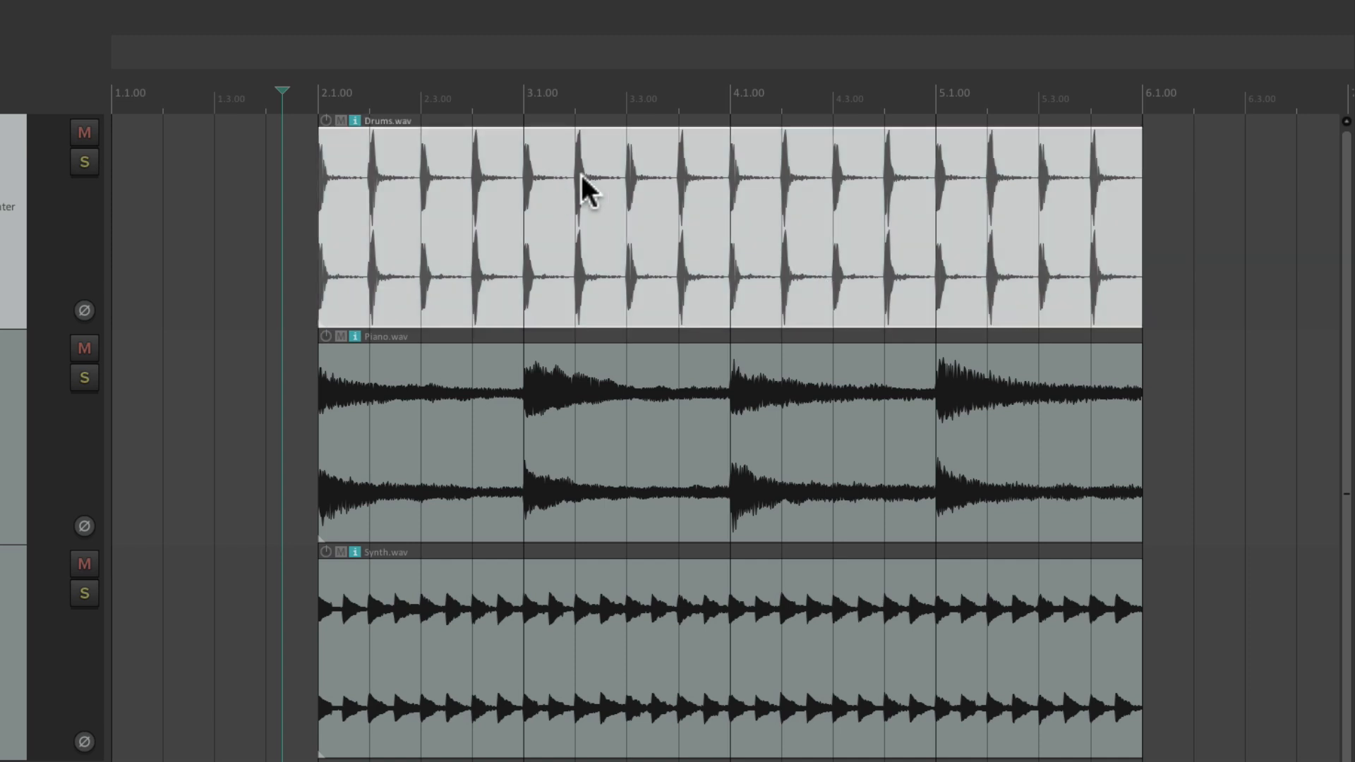
{"action": "left_click", "coordinate": [564, 388], "text": "ctrl"}
{"action": "left_click", "coordinate": [563, 599], "text": "ctrl"}
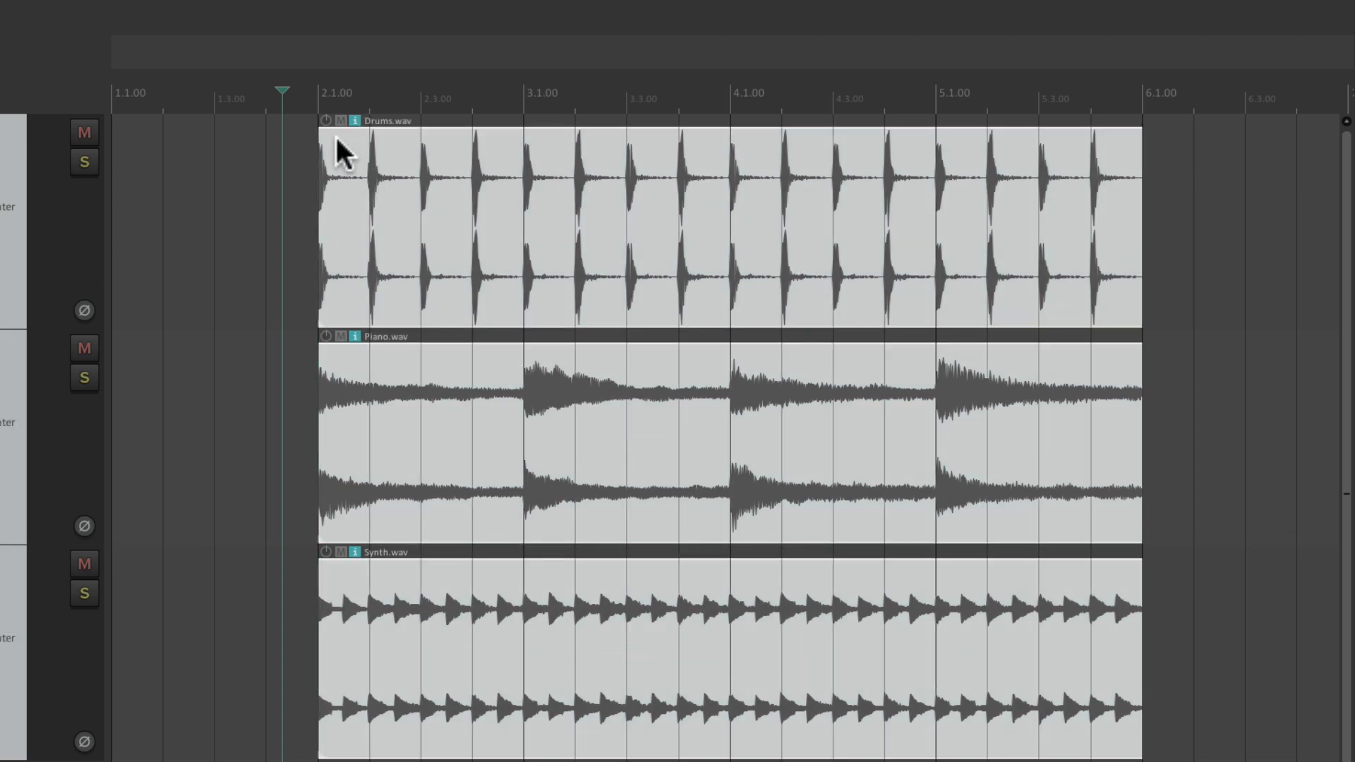
{"action": "left_click_drag", "start_coordinate": [323, 134], "coordinate": [515, 157]}
{"action": "left_click_drag", "start_coordinate": [1139, 134], "coordinate": [936, 167]}
Play the faded items from just before 2.1.00 through the fade-out and stop playback.
{"action": "left_click", "coordinate": [275, 210]}
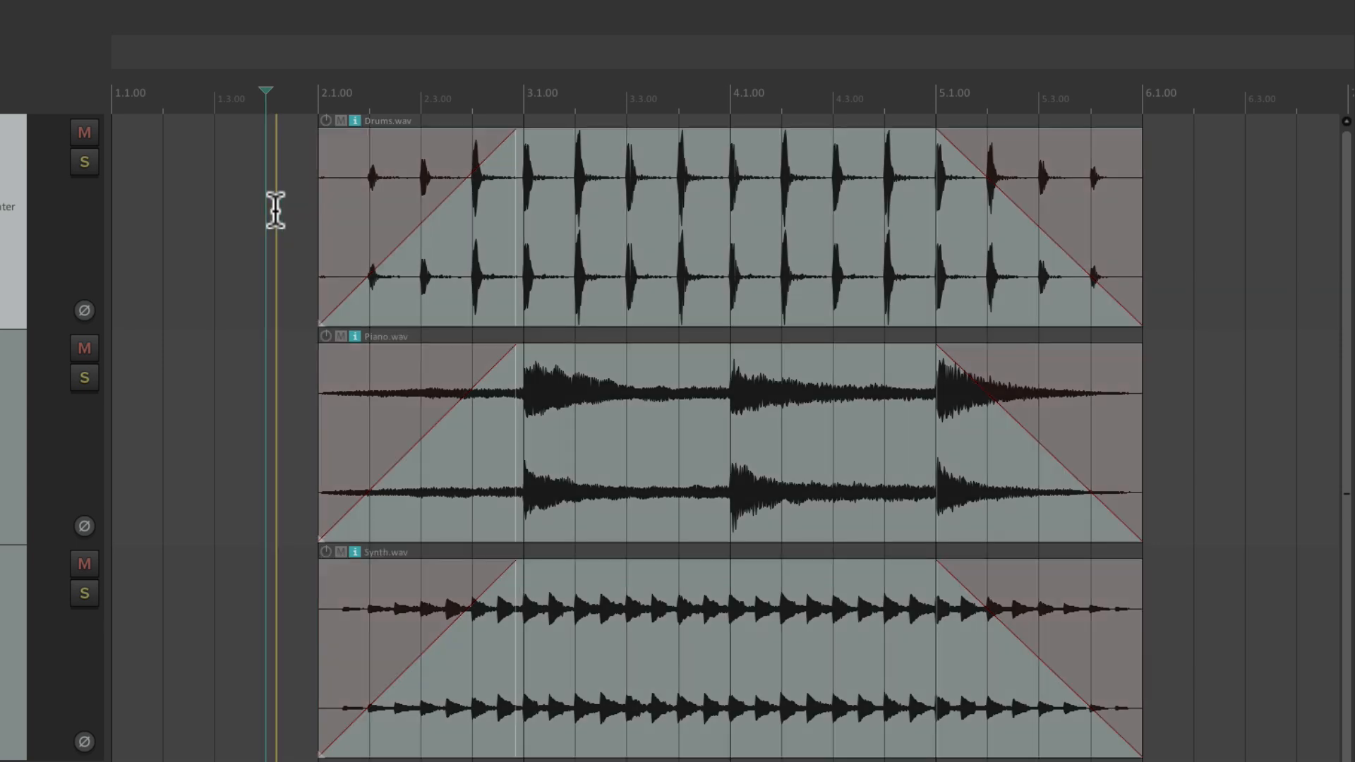
{"action": "key", "text": "space"}
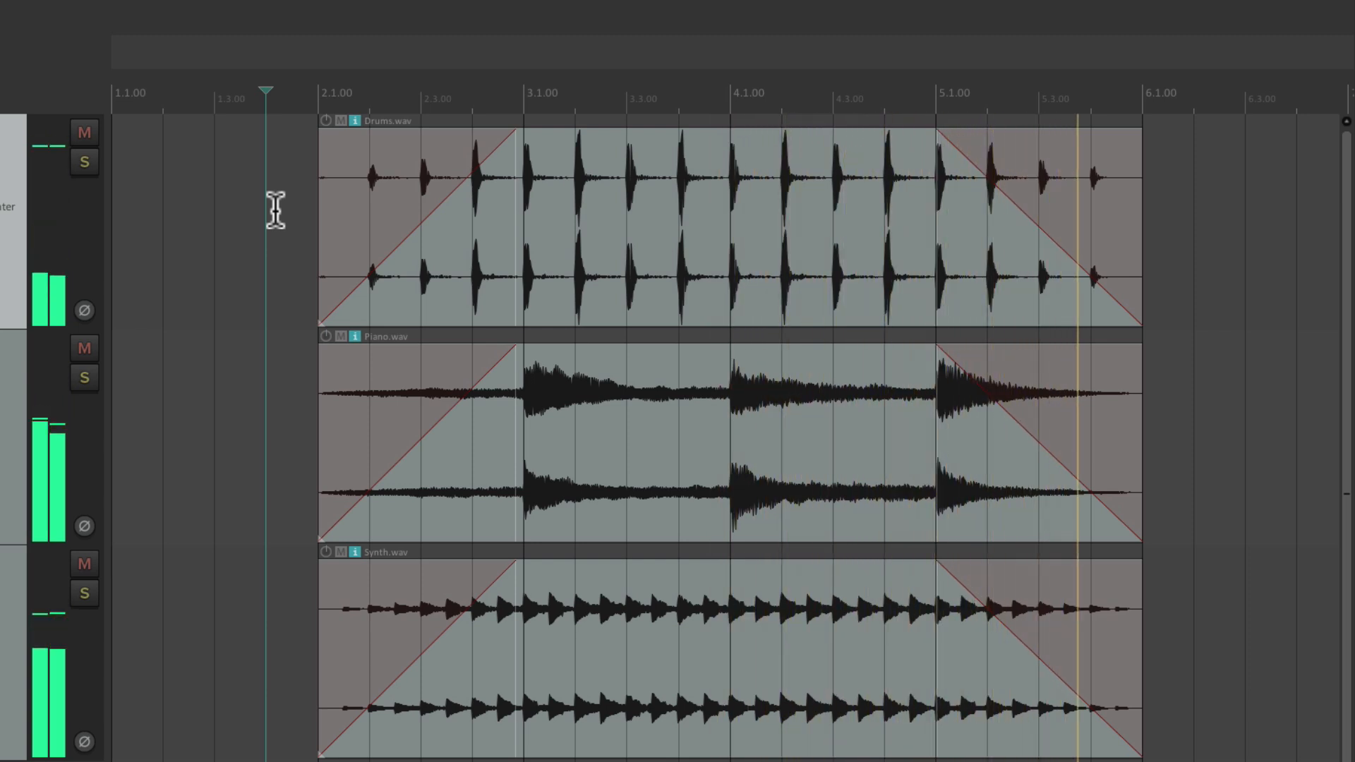
{"action": "key", "text": "space"}
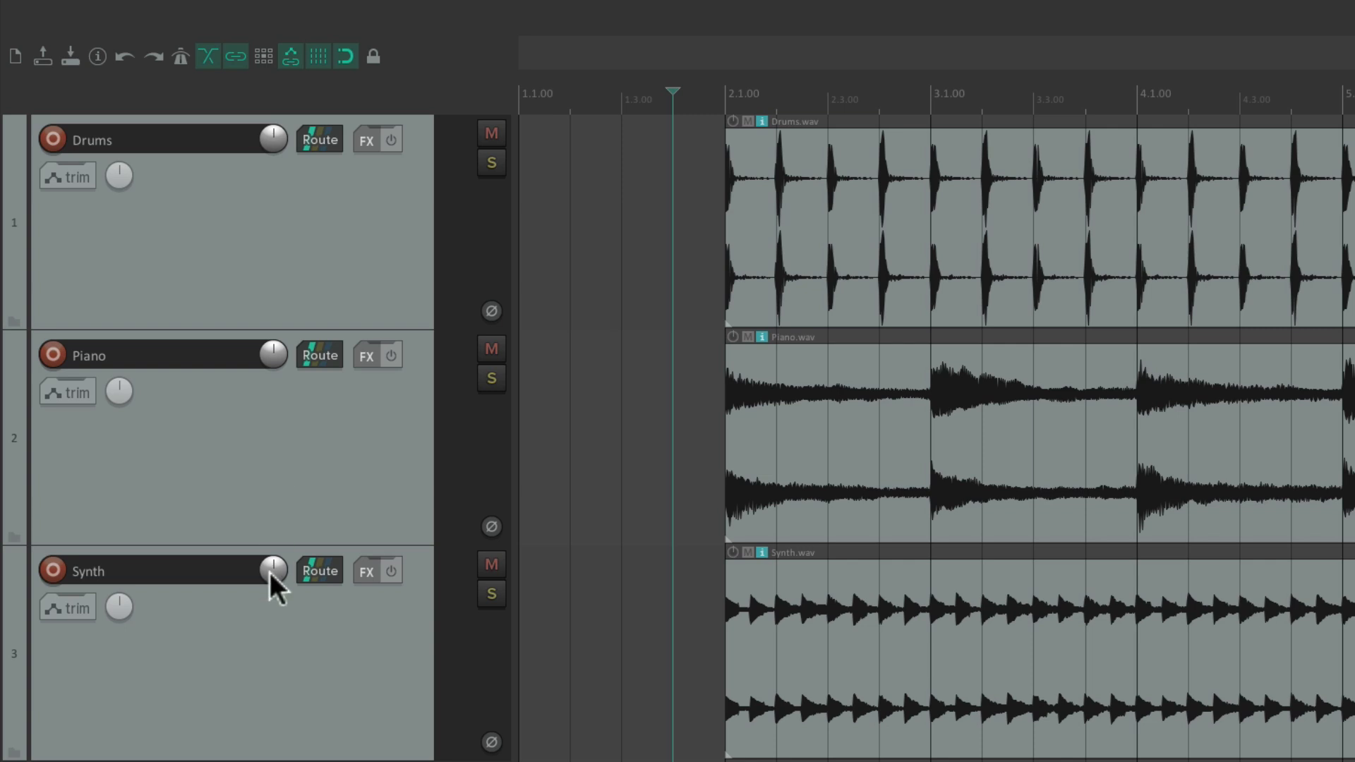
Mute and unmute the Drums and Piano tracks in turn, and solo and unsolo the Drums track.
{"action": "left_click", "coordinate": [482, 138]}
{"action": "left_click", "coordinate": [481, 137]}
{"action": "left_click", "coordinate": [491, 349]}
{"action": "left_click", "coordinate": [491, 349]}
{"action": "left_click", "coordinate": [494, 165]}
{"action": "left_click", "coordinate": [494, 165]}
Mute the Piano and Synth tracks, play Drums alone, and set the Drums volume to about -0.57 dB.
{"action": "left_click", "coordinate": [492, 346]}
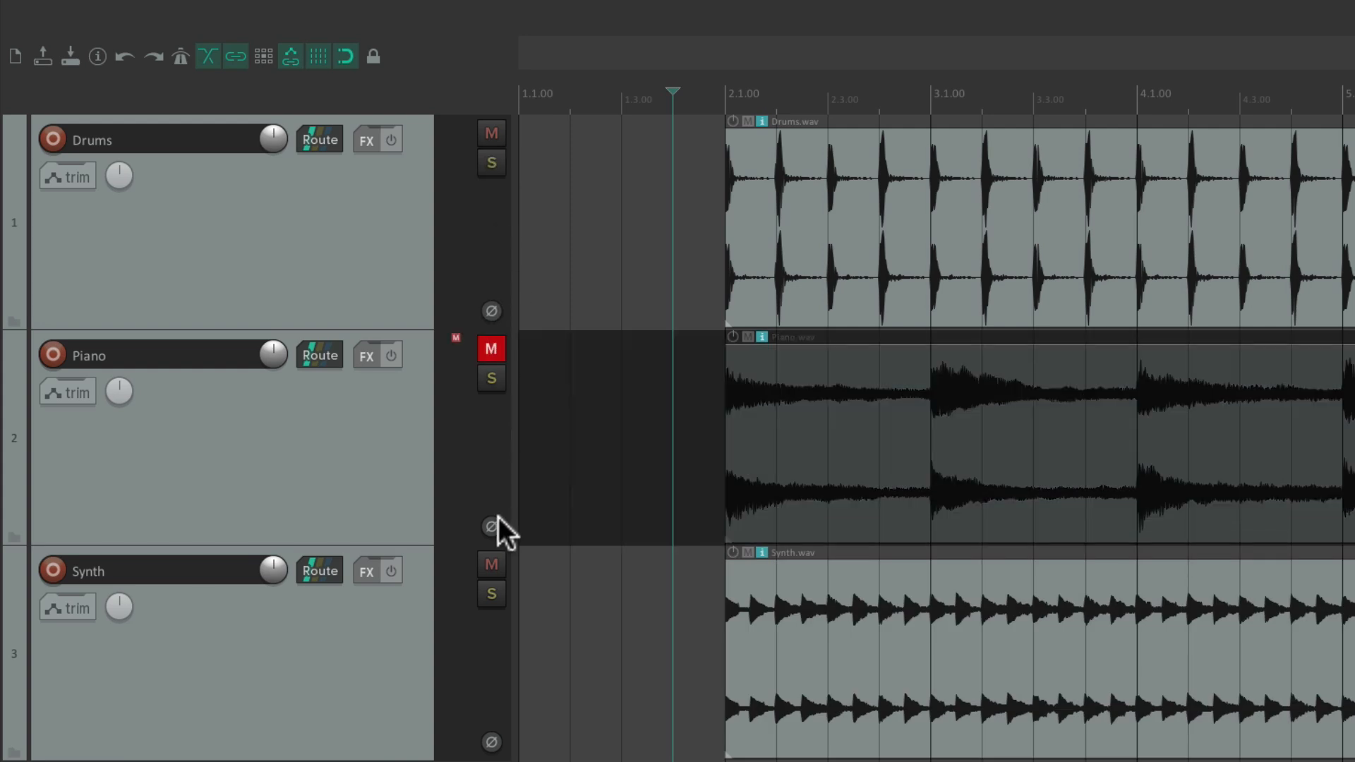
{"action": "left_click", "coordinate": [492, 563]}
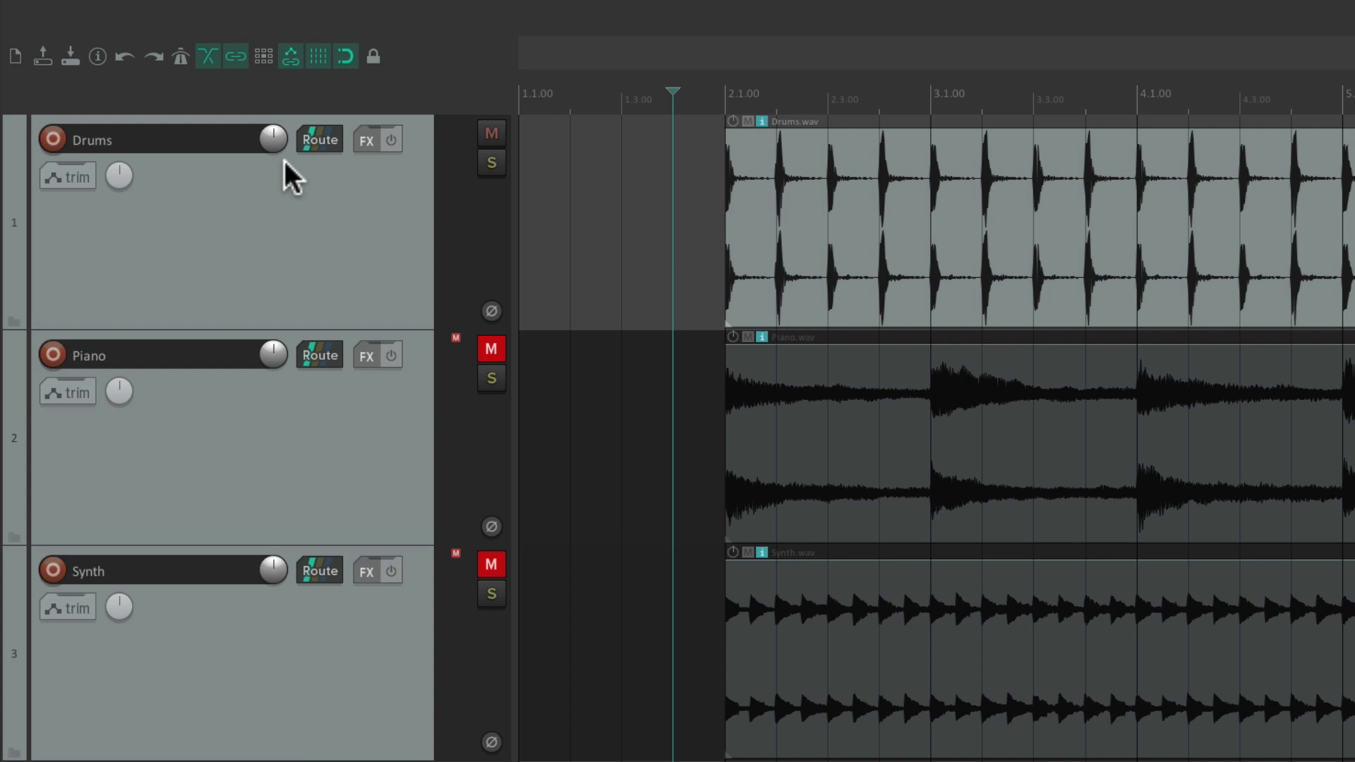
{"action": "key", "text": "space"}
{"action": "mouse_move", "coordinate": [274, 138]}
{"action": "left_mouse_down"}
{"action": "mouse_move", "coordinate": [274, 166]}
{"action": "mouse_move", "coordinate": [274, 113]}
{"action": "left_mouse_up"}
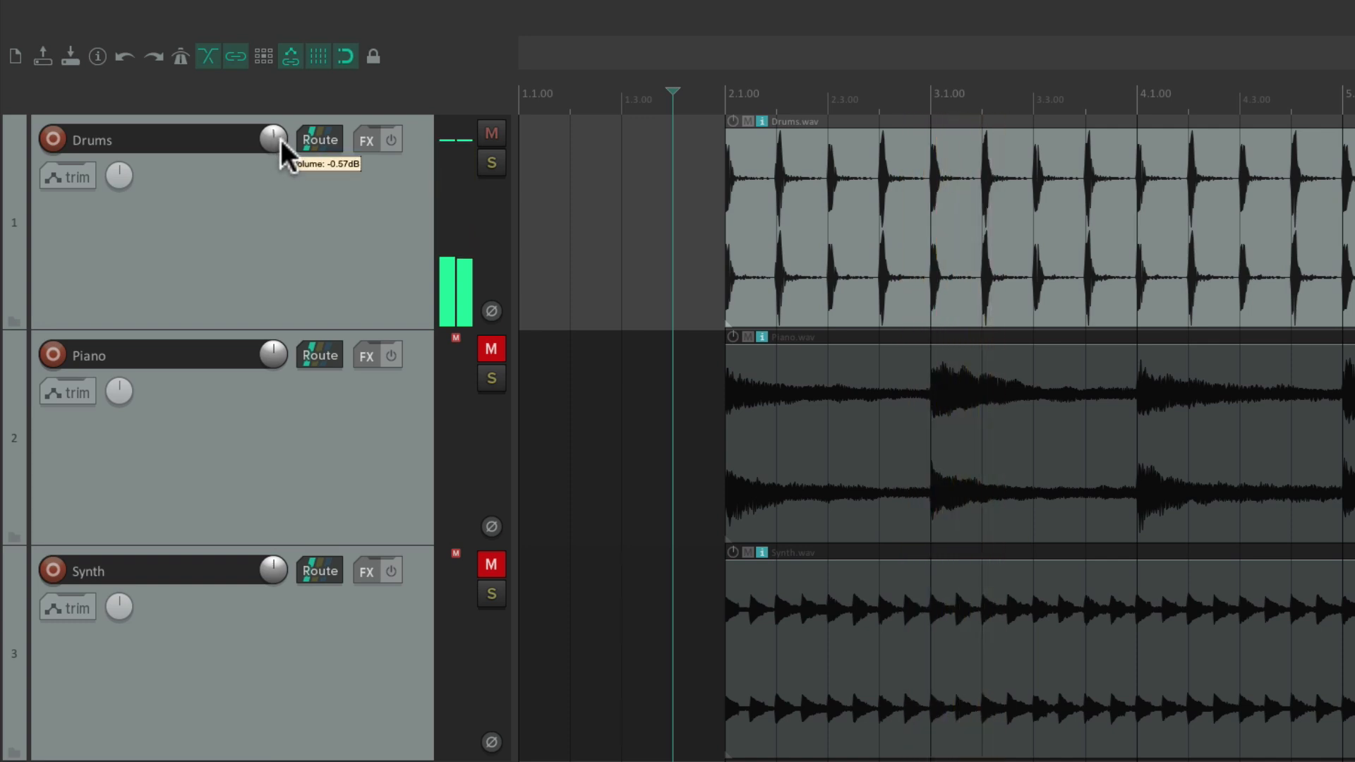
Unmute the Piano track and lower its volume while playing it together with Drums.
{"action": "left_click", "coordinate": [500, 353]}
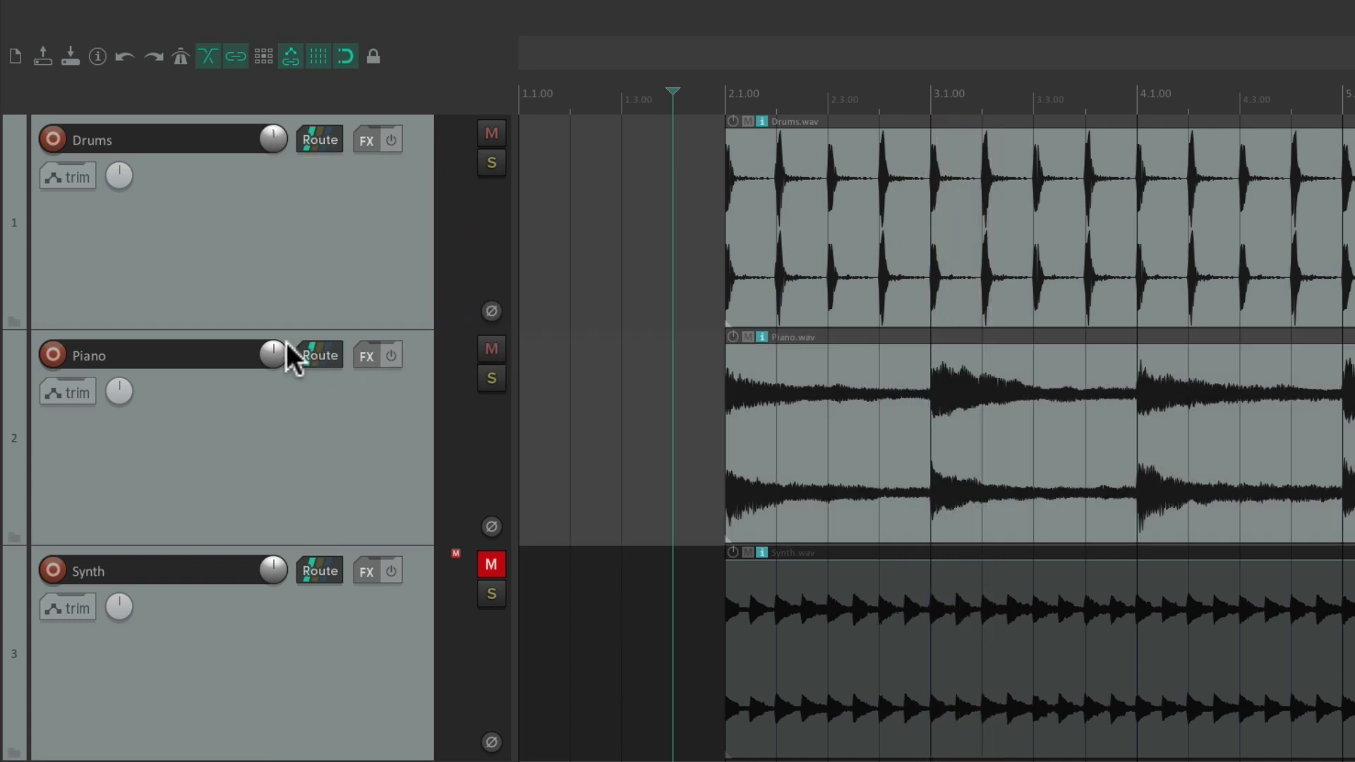
{"action": "key", "text": "space"}
{"action": "mouse_move", "coordinate": [272, 346]}
{"action": "left_mouse_down"}
{"action": "mouse_move", "coordinate": [272, 363]}
{"action": "mouse_move", "coordinate": [272, 343]}
{"action": "left_mouse_up"}
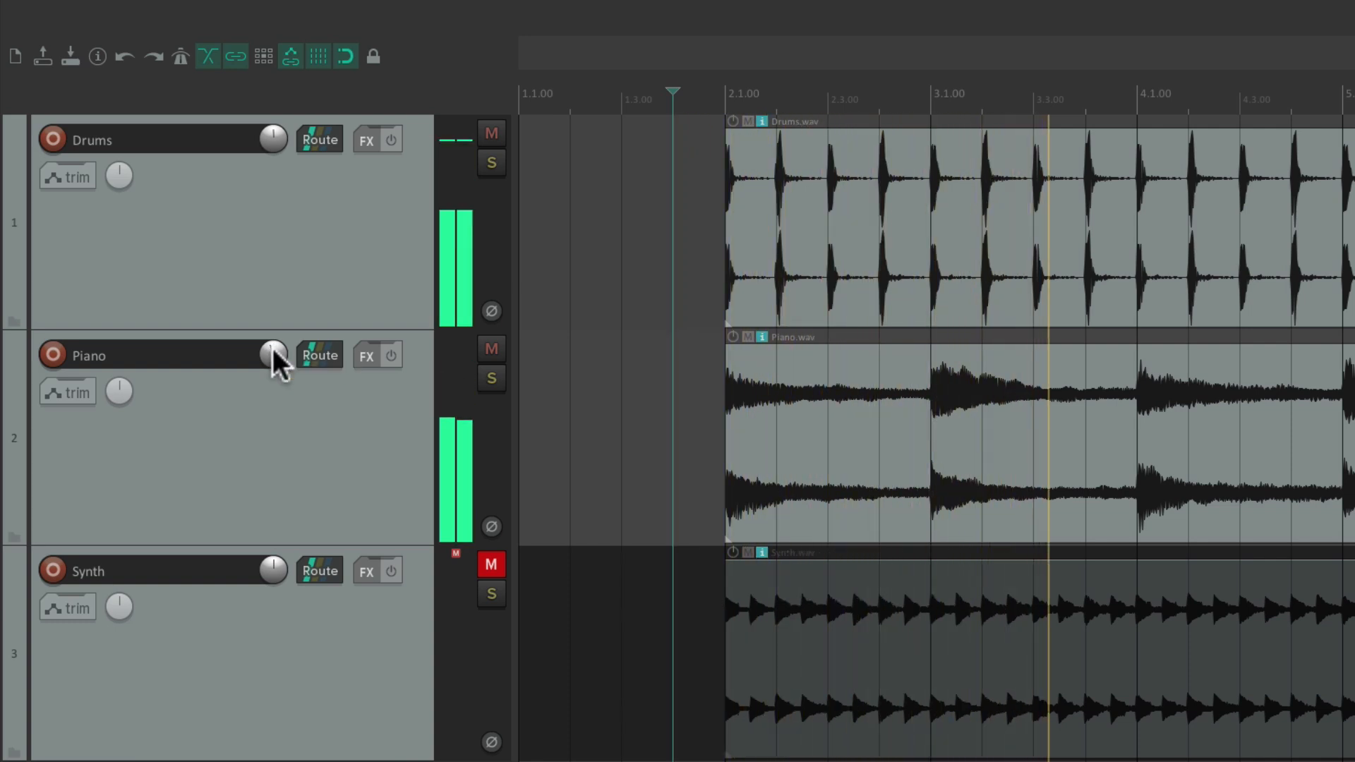
{"action": "key", "text": "space"}
Unmute the Synth track and set its volume to about -2.65 dB while playing all three tracks.
{"action": "left_click", "coordinate": [492, 565]}
{"action": "key", "text": "space"}
{"action": "mouse_move", "coordinate": [264, 579]}
{"action": "left_mouse_down"}
{"action": "mouse_move", "coordinate": [264, 612]}
{"action": "mouse_move", "coordinate": [264, 579]}
{"action": "mouse_move", "coordinate": [264, 590]}
{"action": "left_mouse_up"}
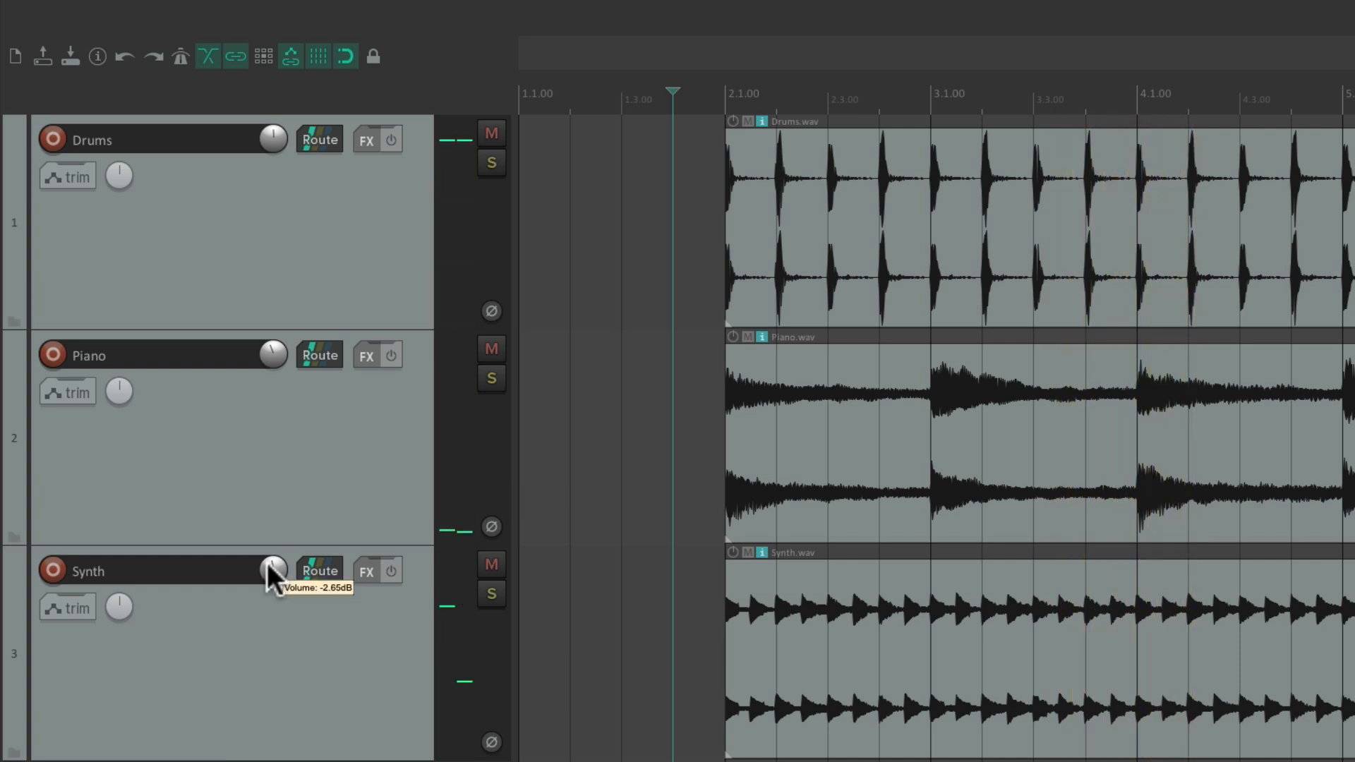
Solo the Synth track, play it alone briefly, and turn its solo off.
{"action": "left_click", "coordinate": [492, 594]}
{"action": "key", "text": "space"}
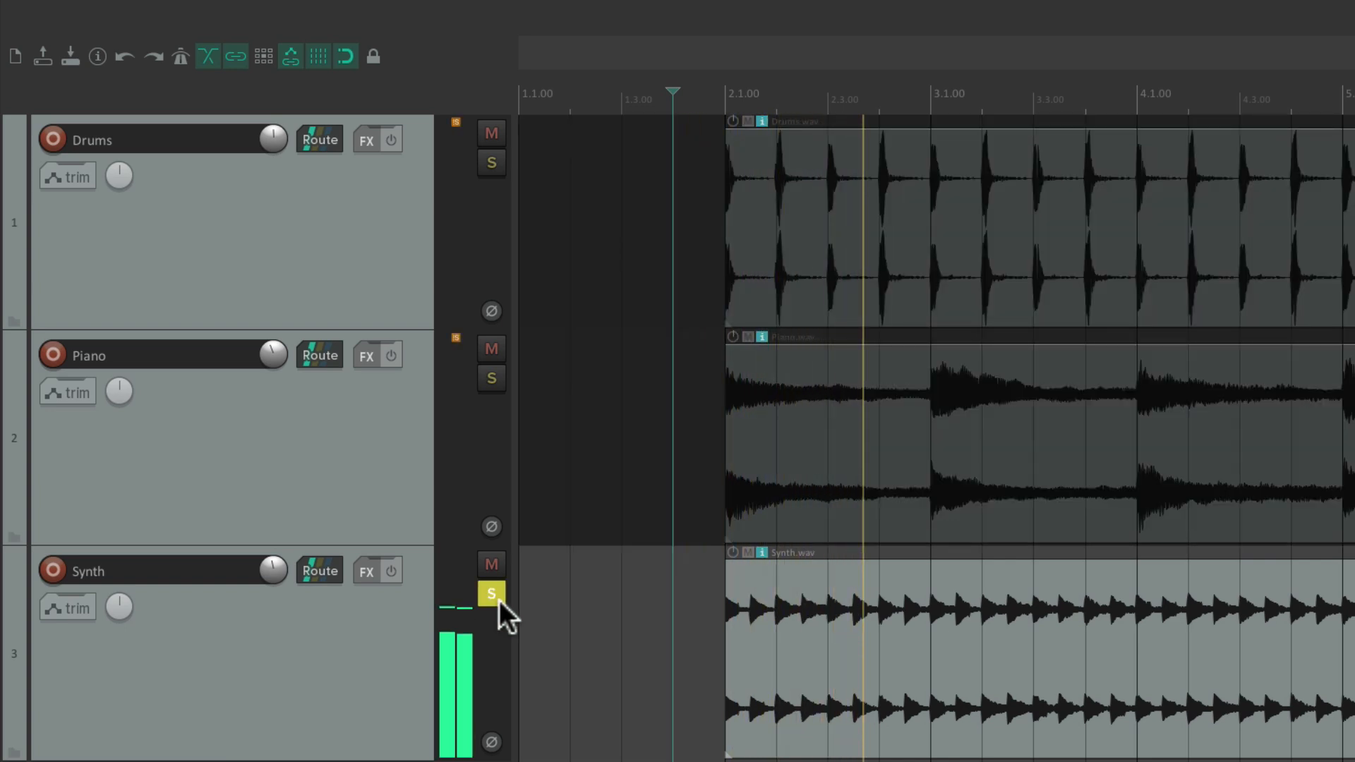
{"action": "key", "text": "space"}
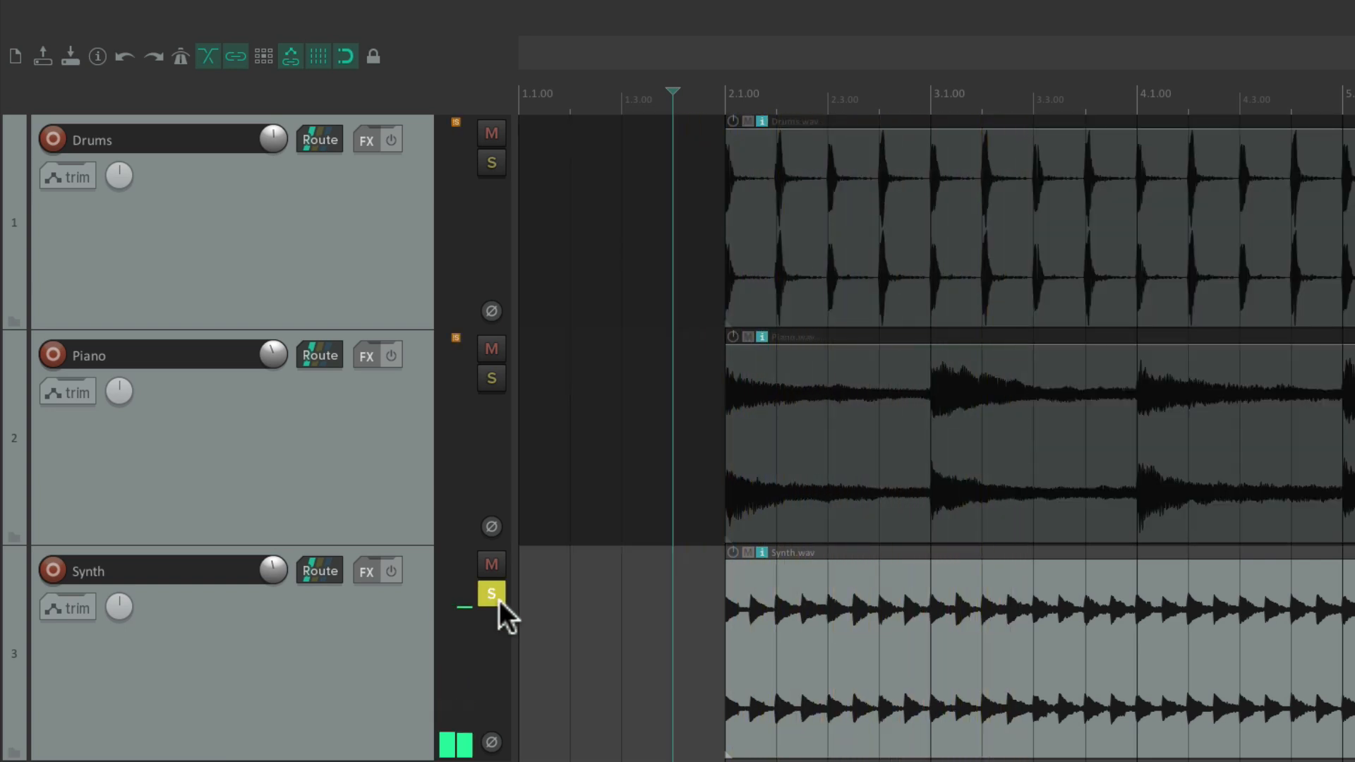
{"action": "left_click", "coordinate": [498, 599]}
Solo the Piano track, play it alone briefly, and turn its solo off.
{"action": "left_click", "coordinate": [492, 378]}
{"action": "key", "text": "space"}
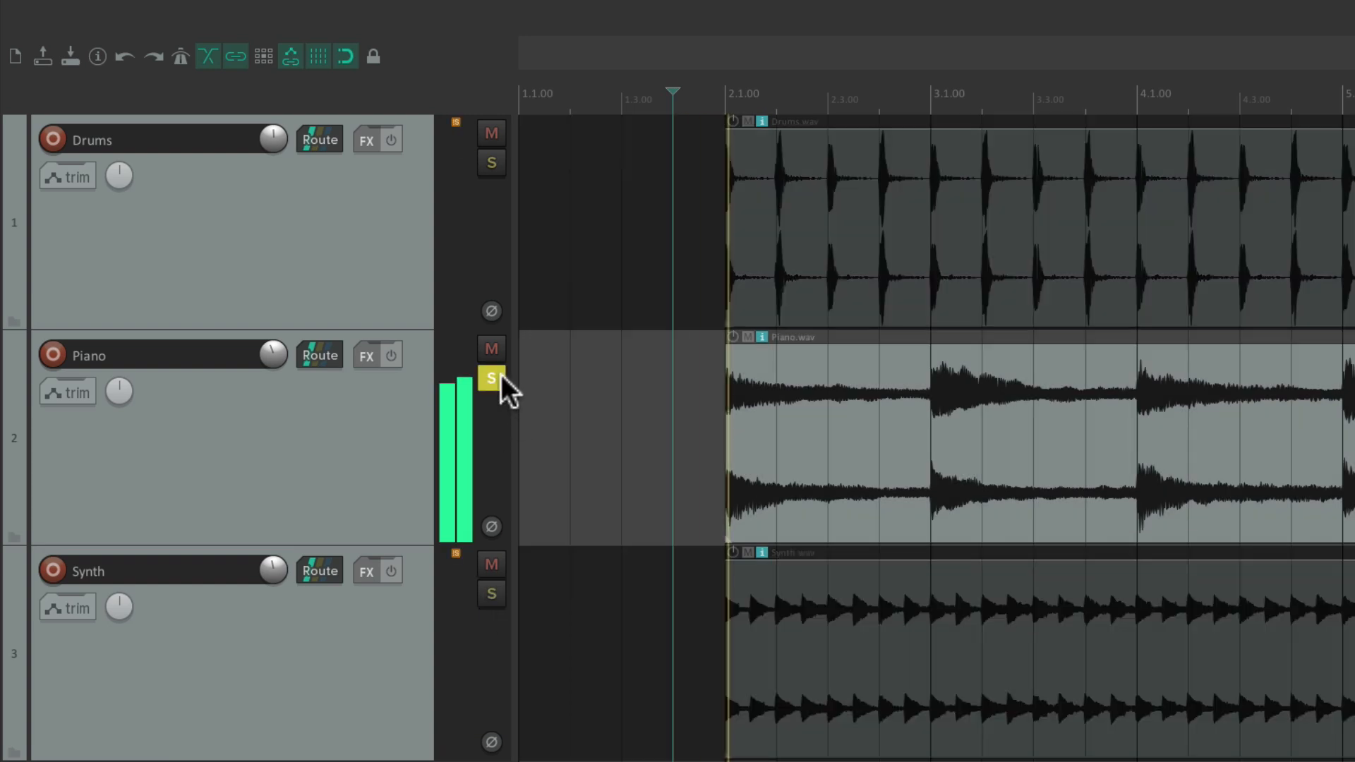
{"action": "key", "text": "space"}
{"action": "left_click", "coordinate": [501, 378]}
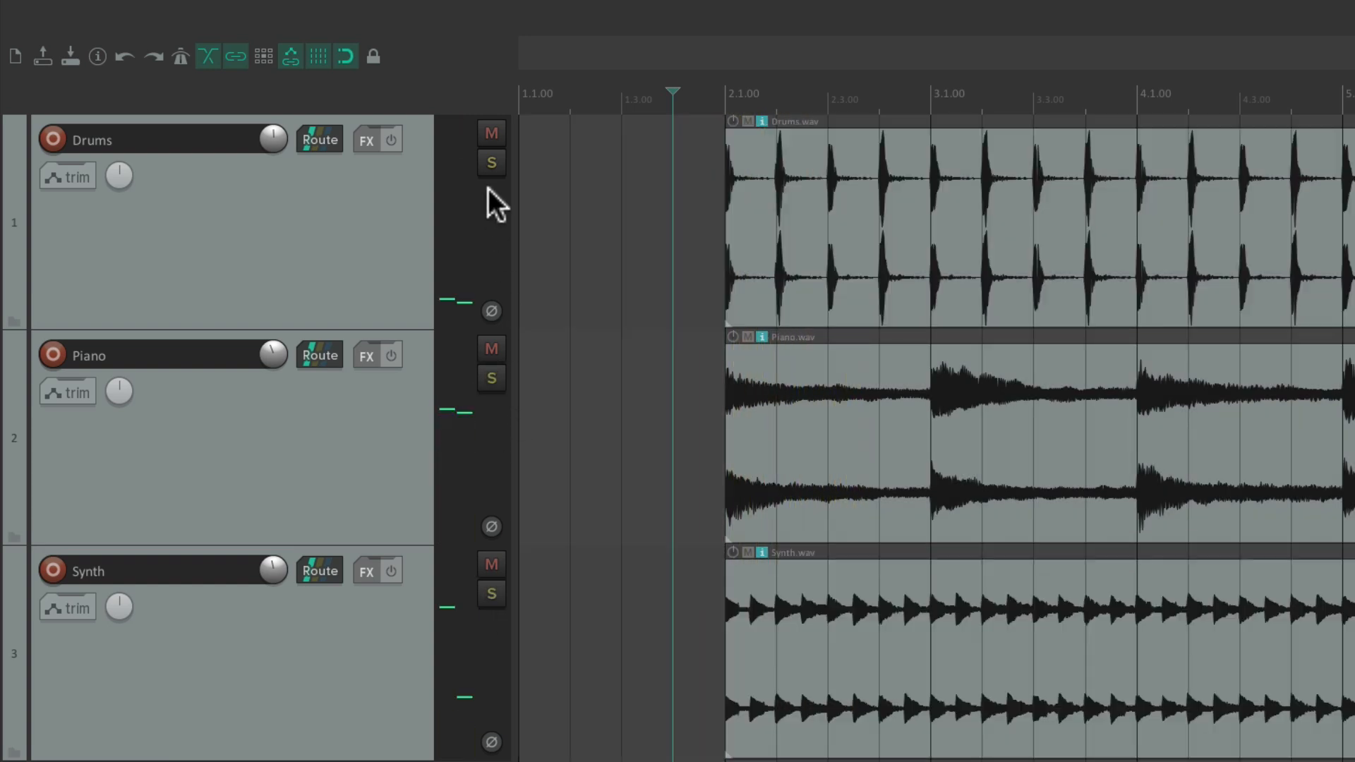
Solo the Drums track, play it alone briefly, and turn its solo off.
{"action": "left_click", "coordinate": [489, 161]}
{"action": "key", "text": "space"}
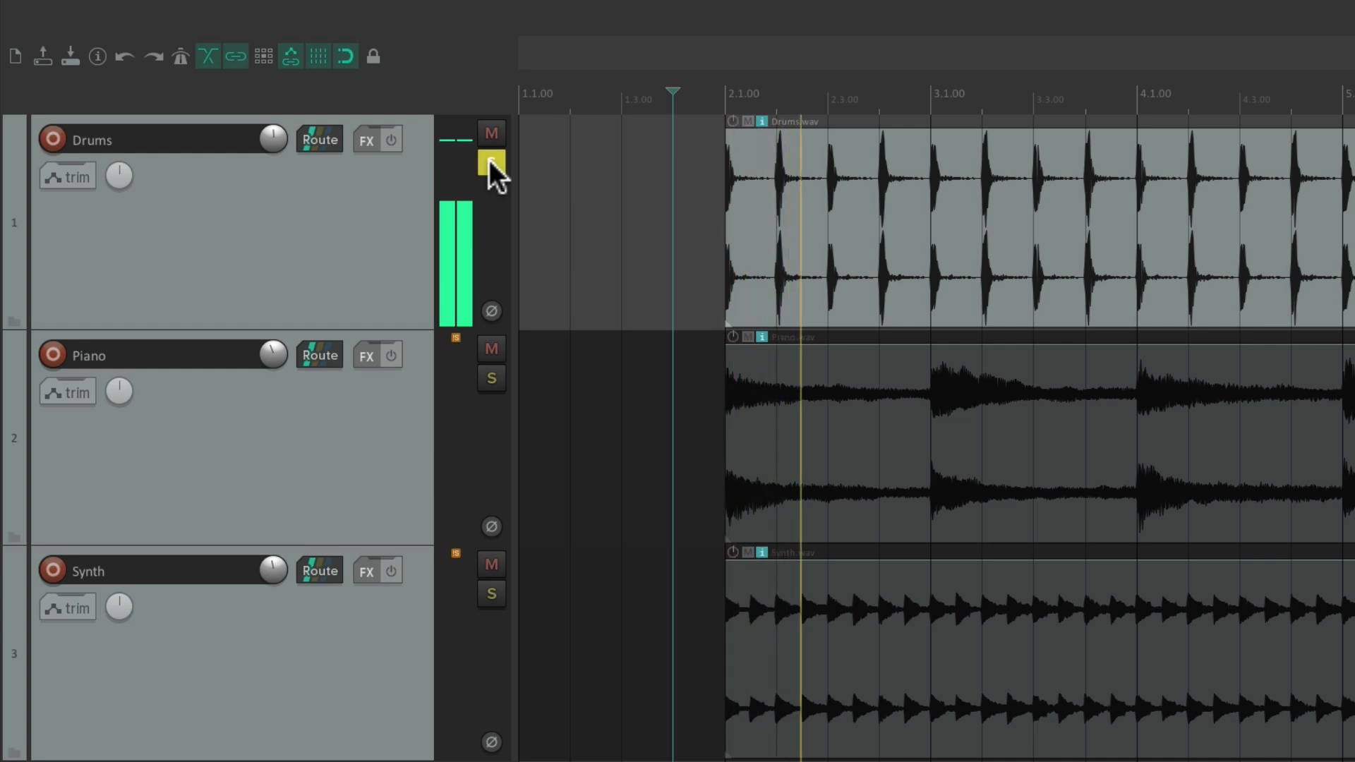
{"action": "key", "text": "space"}
{"action": "left_click", "coordinate": [489, 161]}
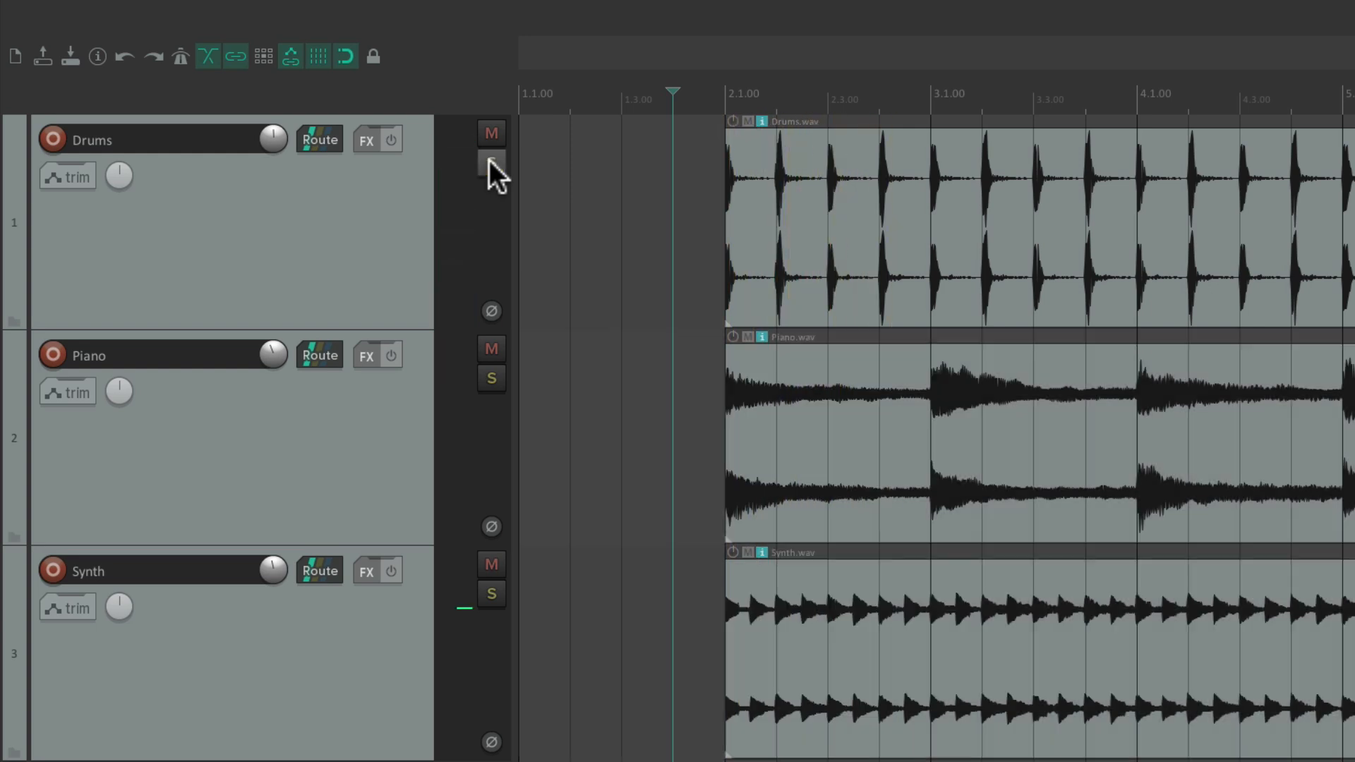
Mute the Piano and Synth tracks, play the Drums alone, and unmute Piano and Synth one after another during playback.
{"action": "left_click", "coordinate": [492, 349]}
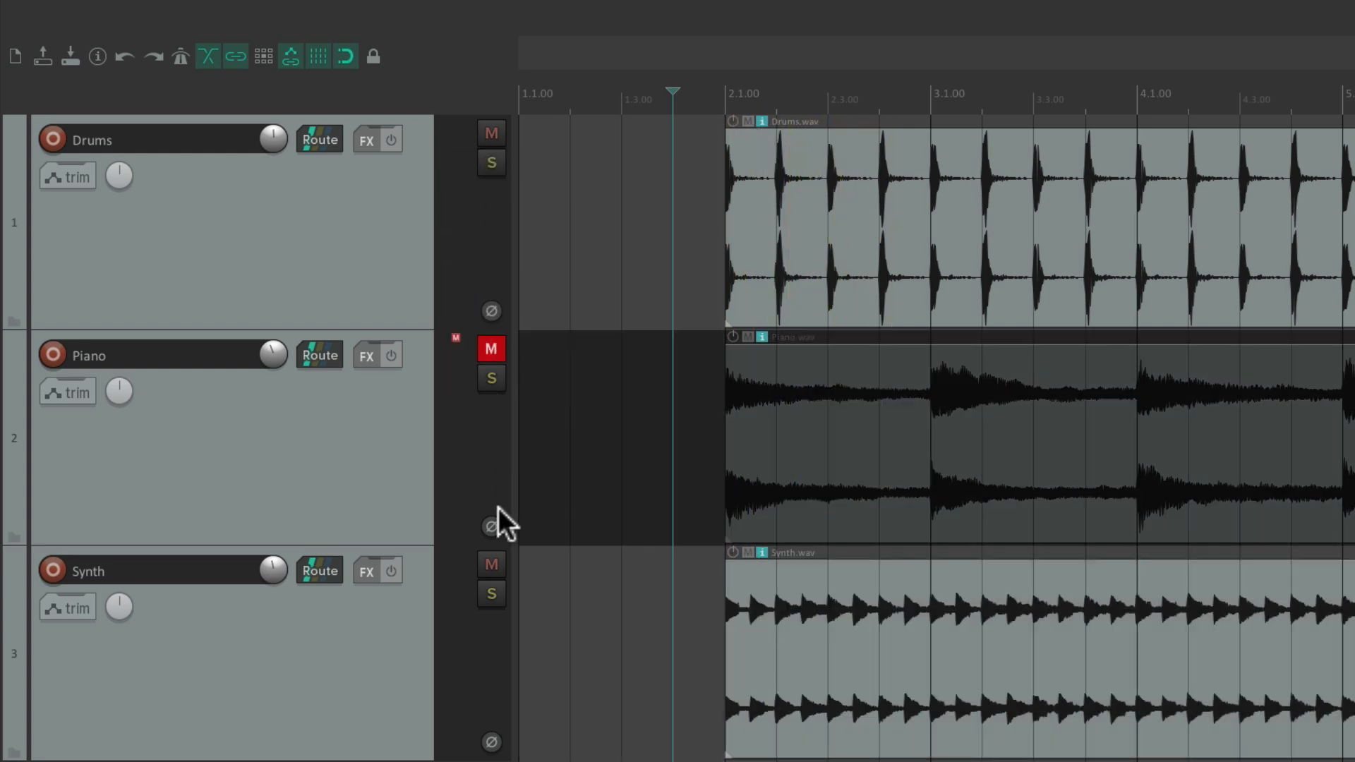
{"action": "left_click", "coordinate": [492, 565]}
{"action": "key", "text": "space"}
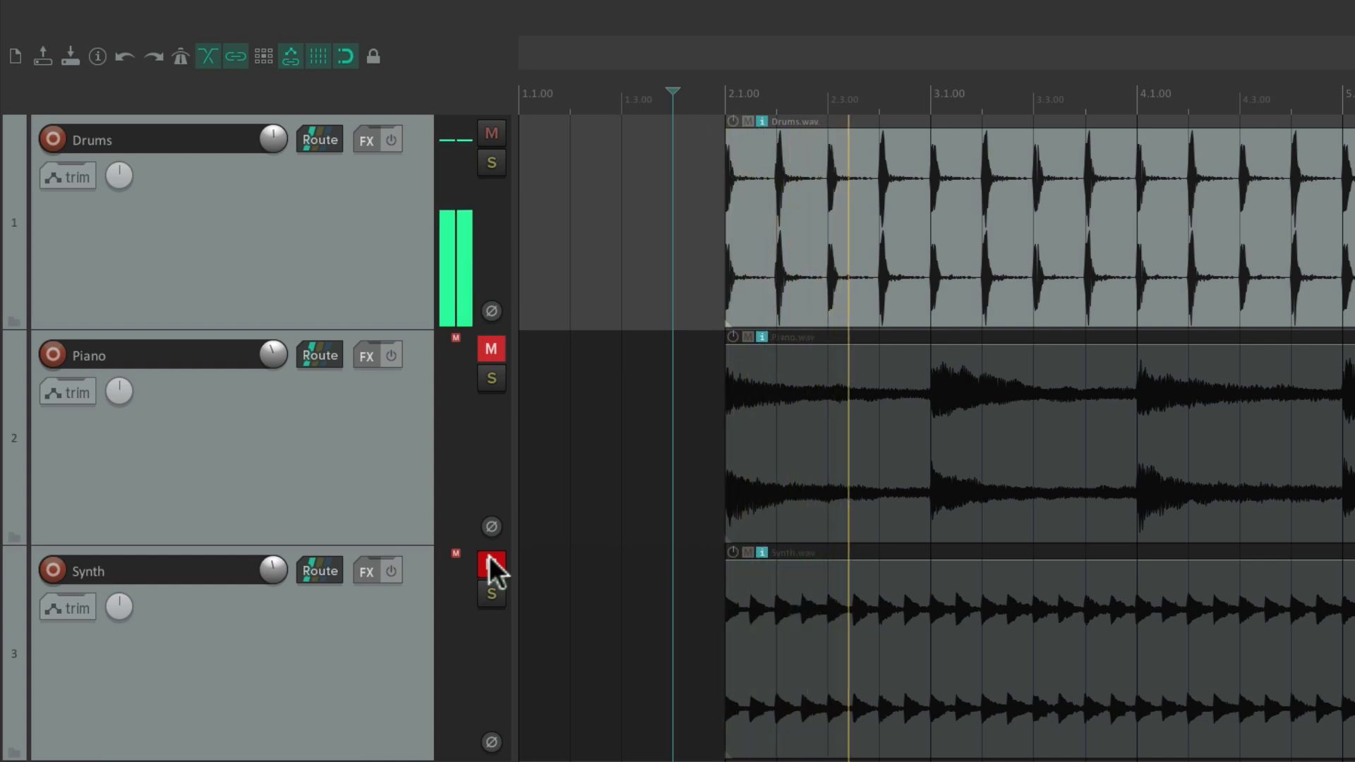
{"action": "left_click", "coordinate": [490, 349]}
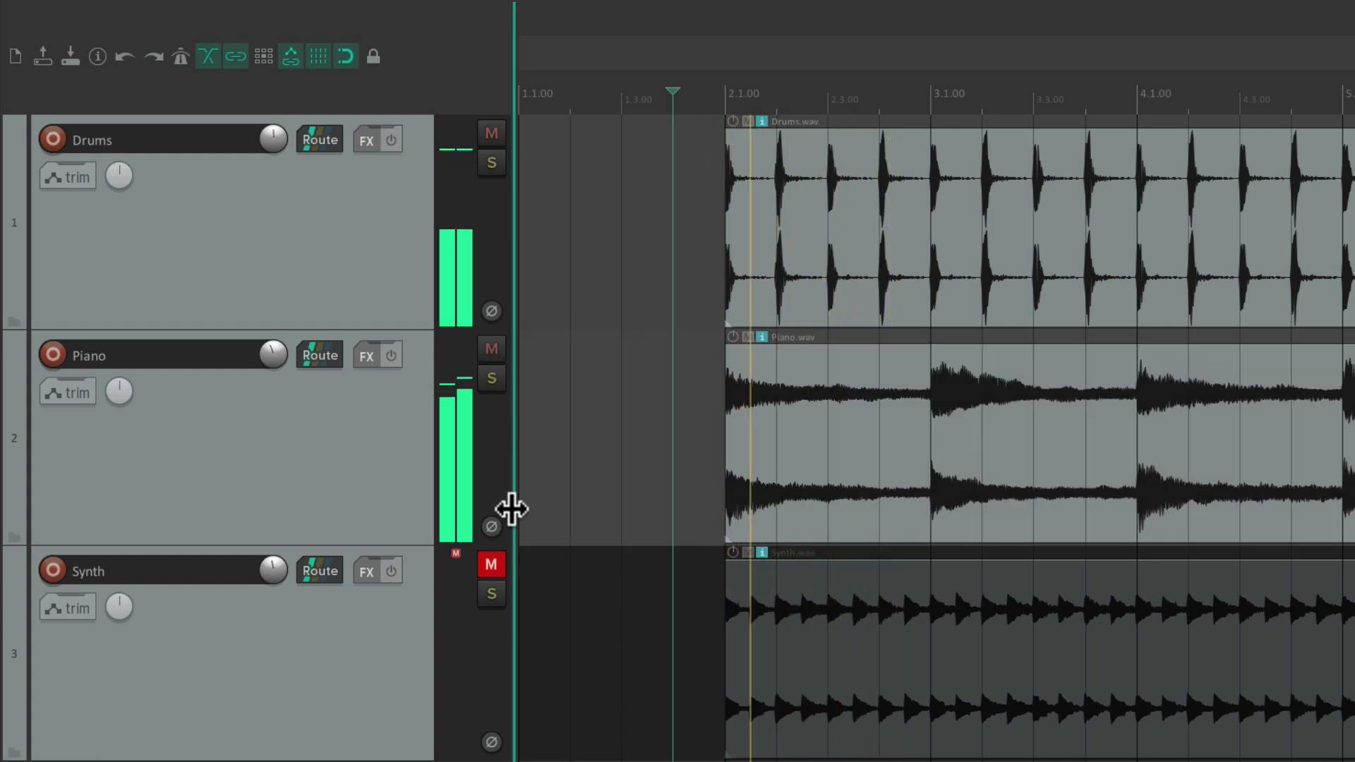
{"action": "left_click", "coordinate": [497, 561]}
{"action": "key", "text": "space"}
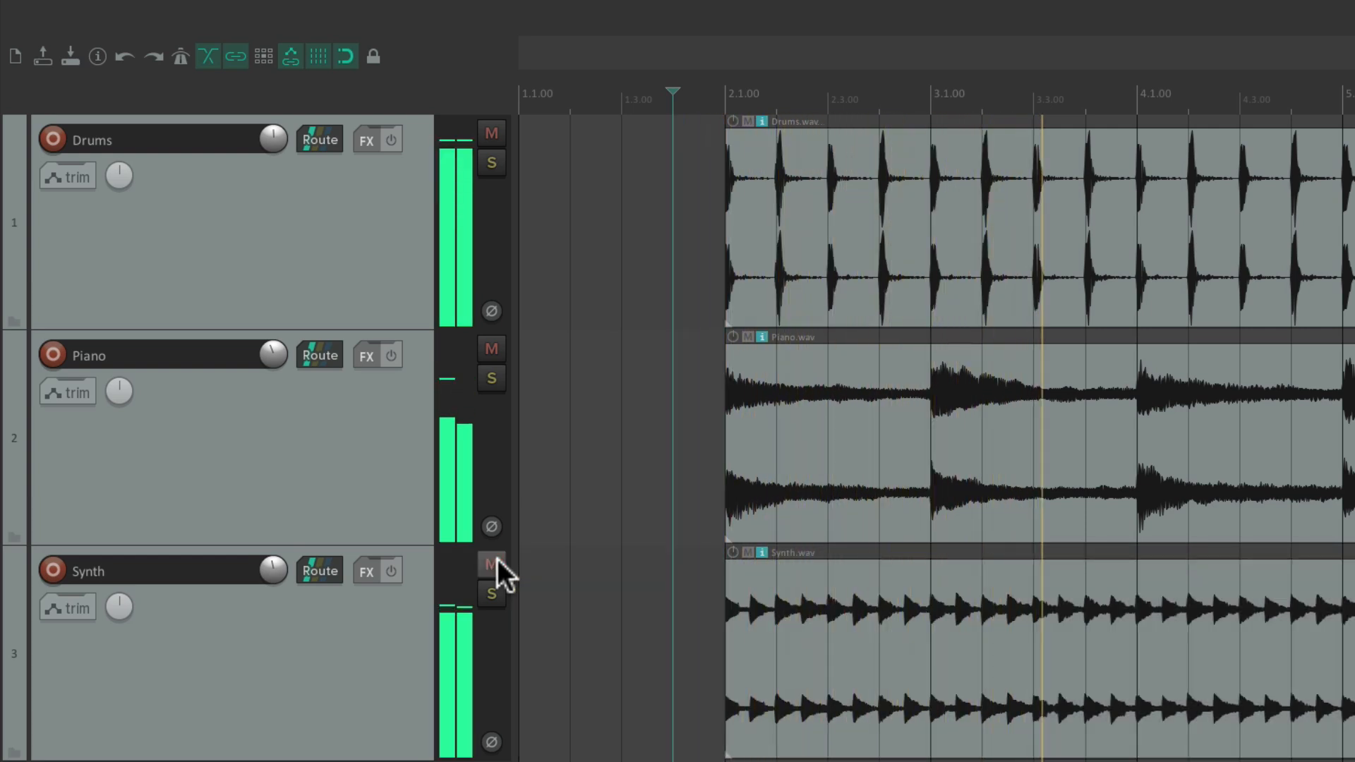
{"action": "key", "text": "space"}
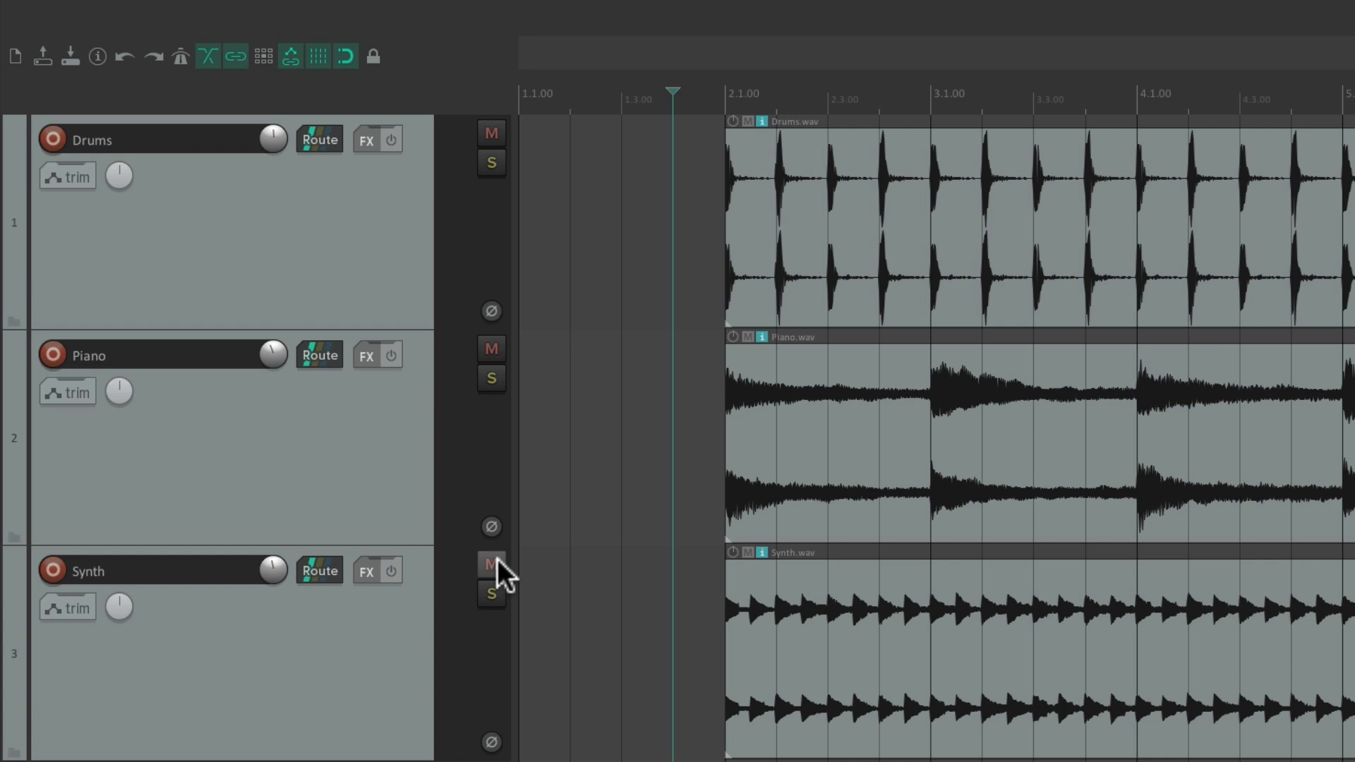
Pan the Piano track to the left and the Synth track to the right, and play the mix.
{"action": "left_click_drag", "start_coordinate": [116, 387], "coordinate": [116, 437]}
{"action": "left_click_drag", "start_coordinate": [115, 611], "coordinate": [116, 578]}
{"action": "key", "text": "space"}
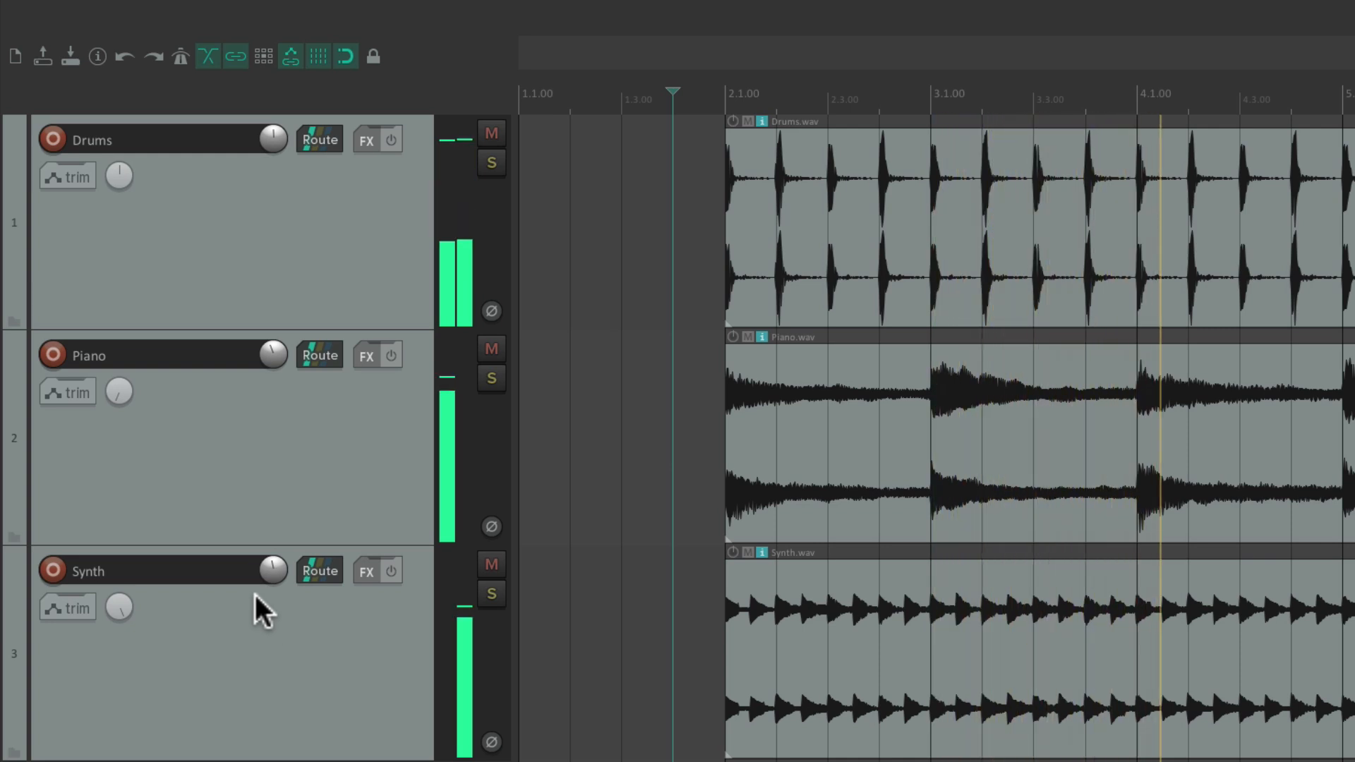
Set the Piano track's volume to about -1.51 dB, return the Piano and Synth pans to center, and stop playback.
{"action": "left_click_drag", "start_coordinate": [273, 355], "coordinate": [275, 365]}
{"action": "key", "text": "space"}
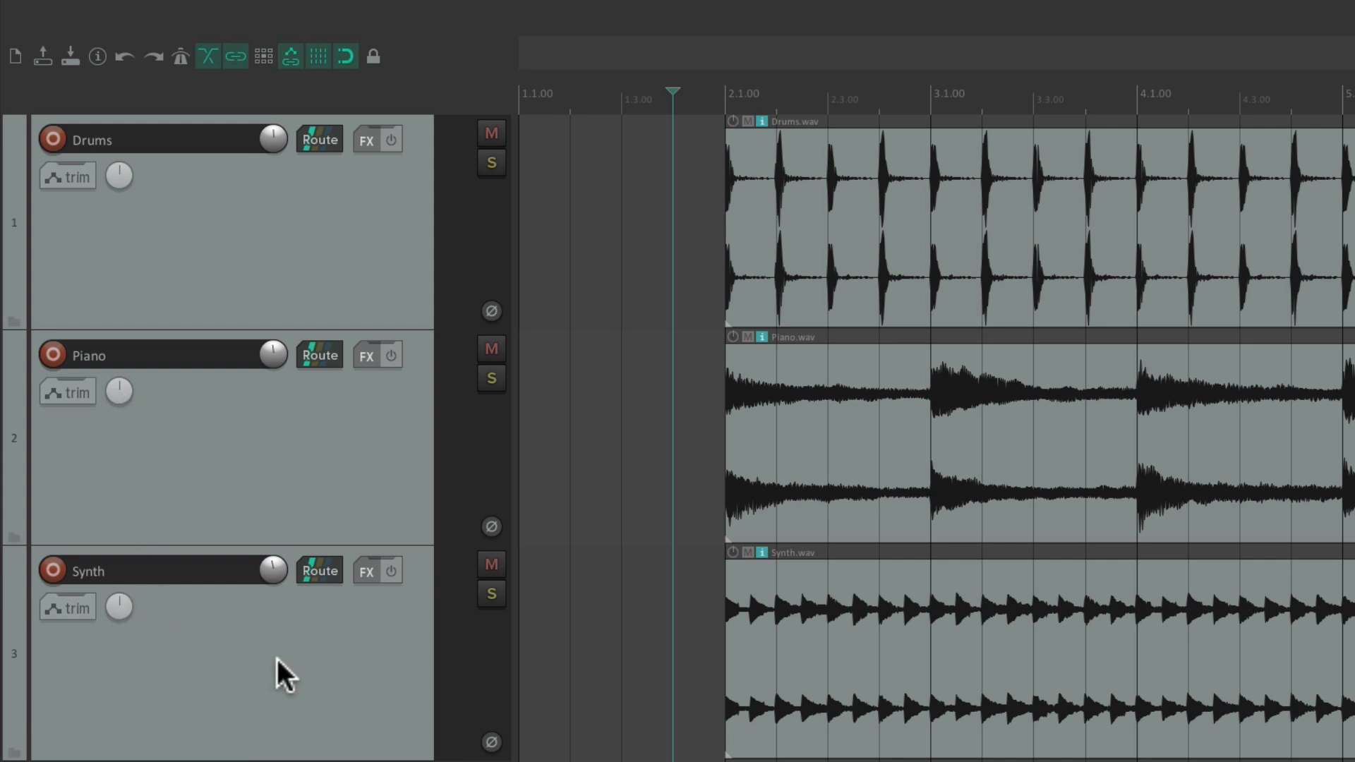
Examine the Drums track's available effects, its routing and send options, and its automation envelopes, closing each window without changes.
{"action": "left_click", "coordinate": [365, 142]}
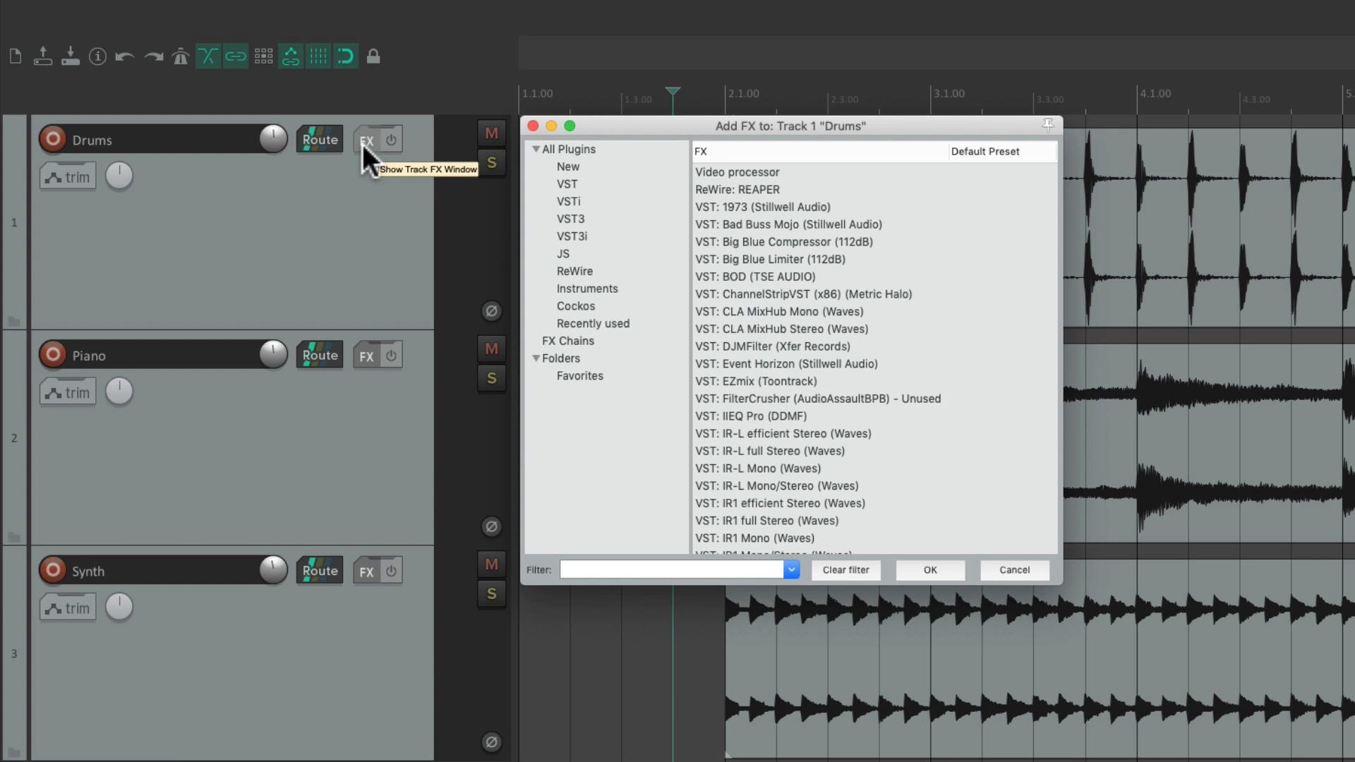
{"action": "left_click", "coordinate": [532, 126]}
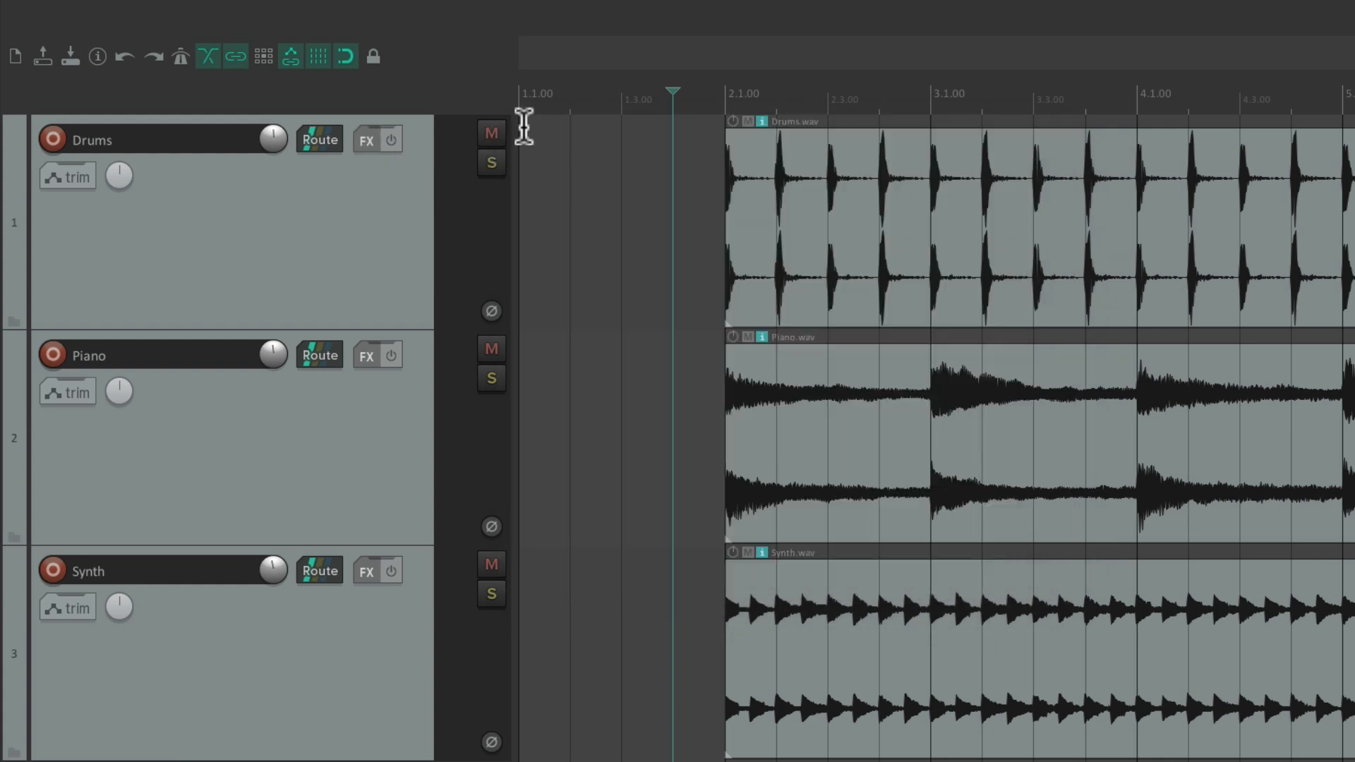
{"action": "left_click", "coordinate": [319, 142]}
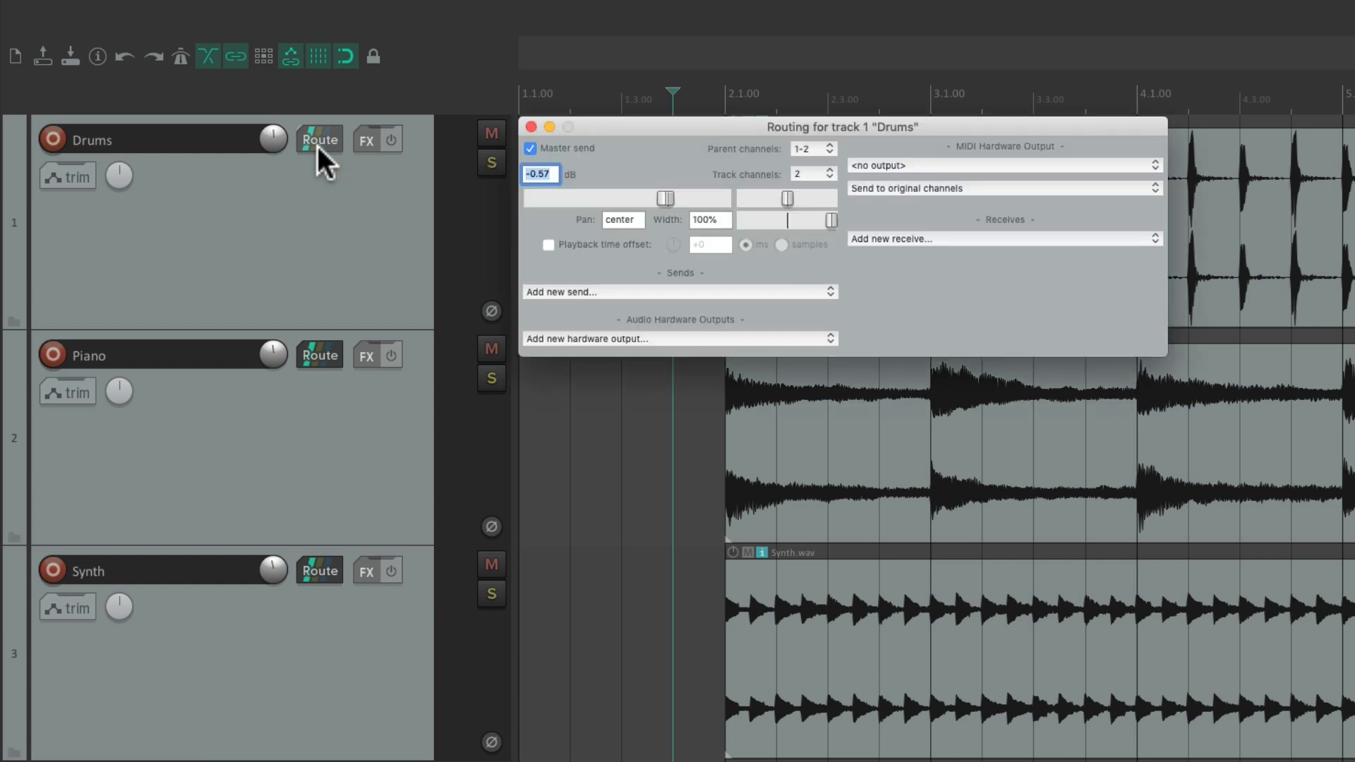
{"action": "left_click", "coordinate": [627, 289]}
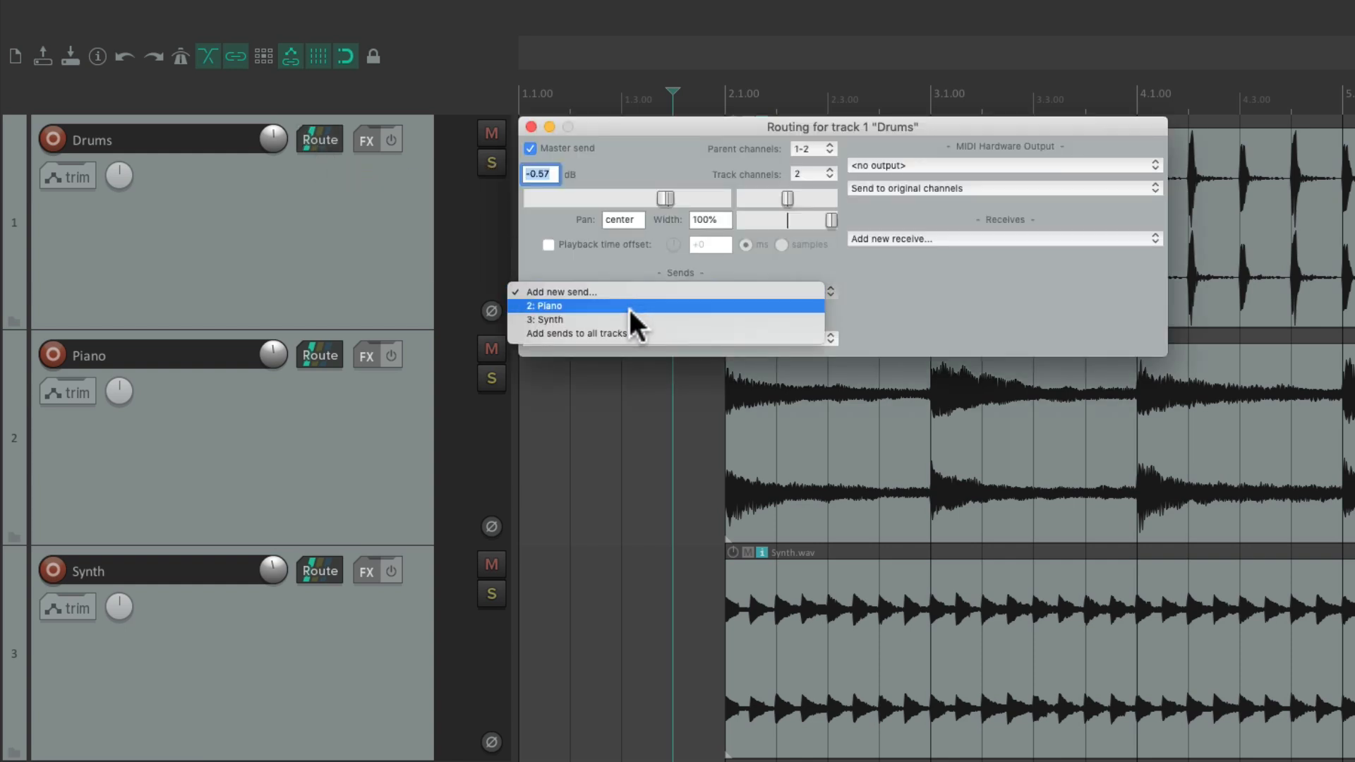
{"action": "left_click", "coordinate": [633, 291]}
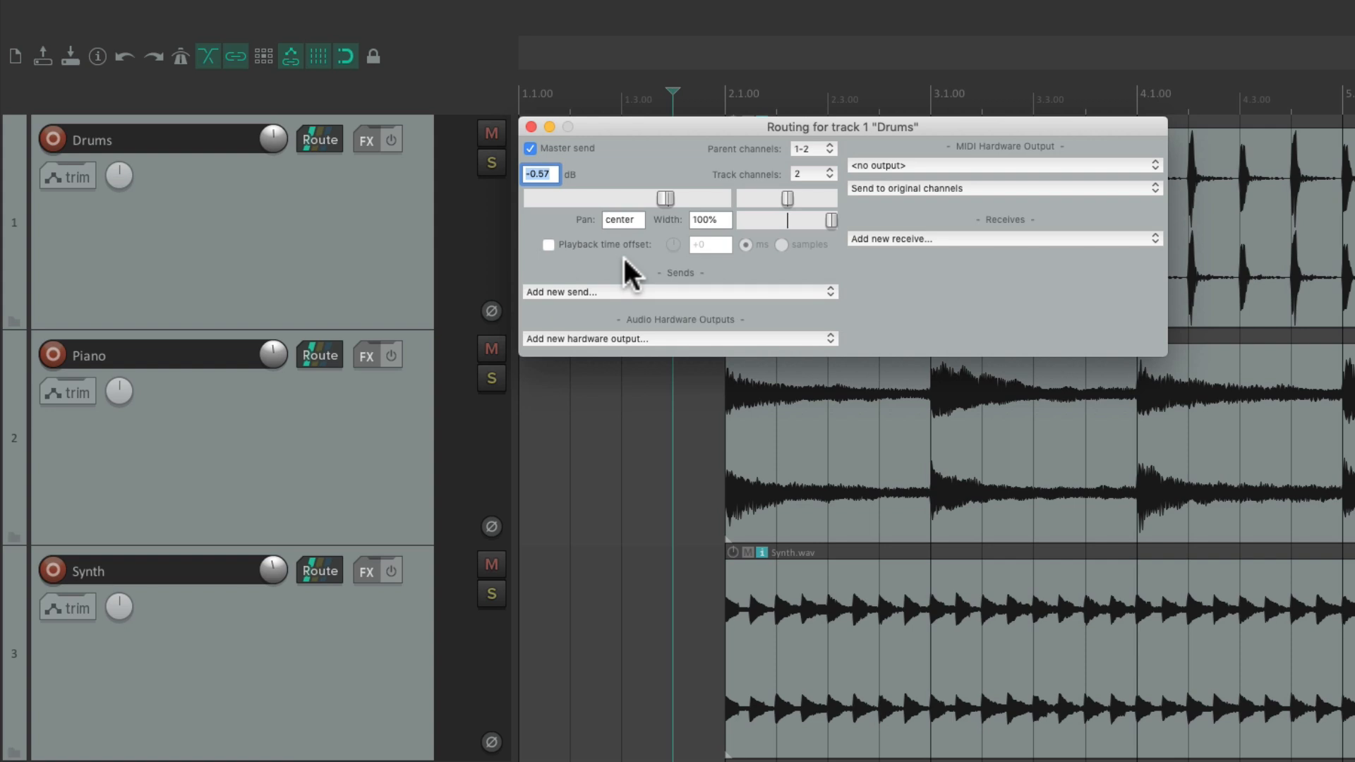
{"action": "left_click", "coordinate": [530, 127]}
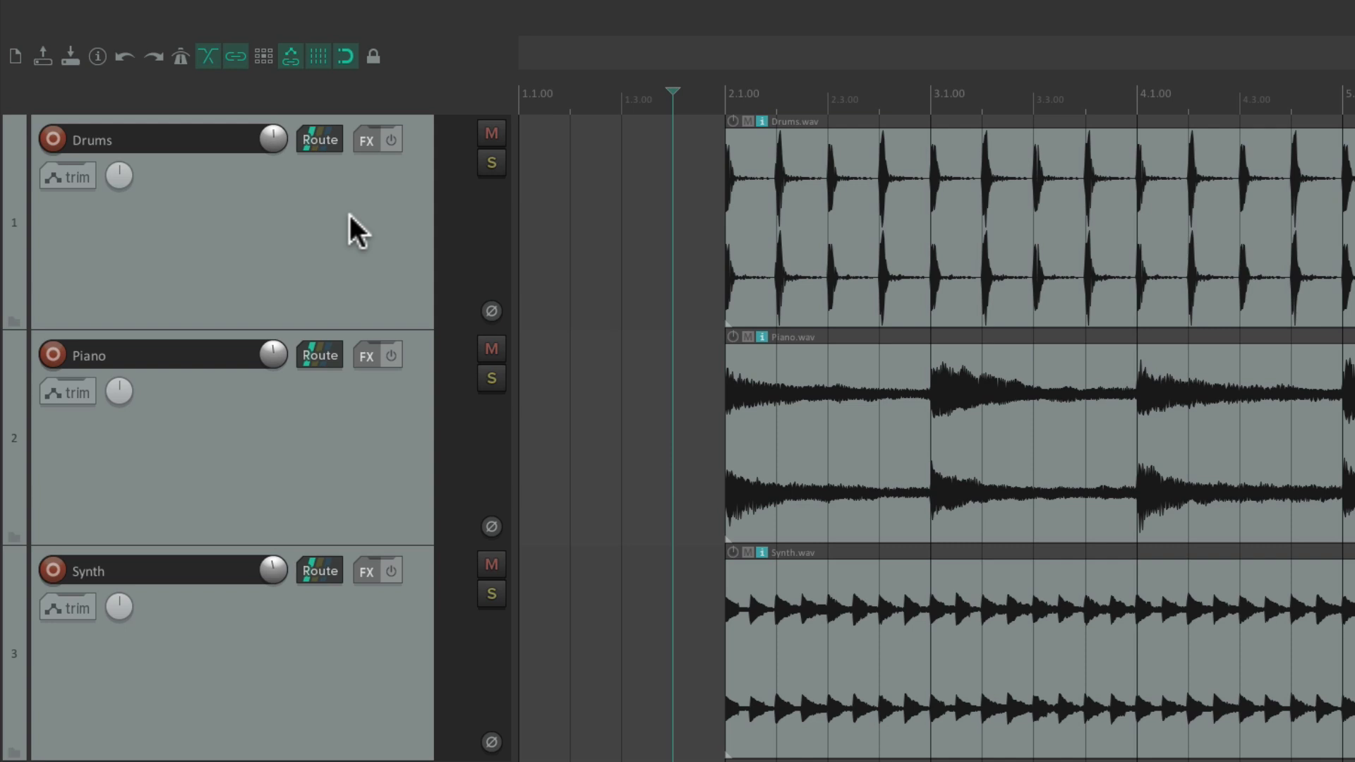
{"action": "left_click", "coordinate": [48, 178]}
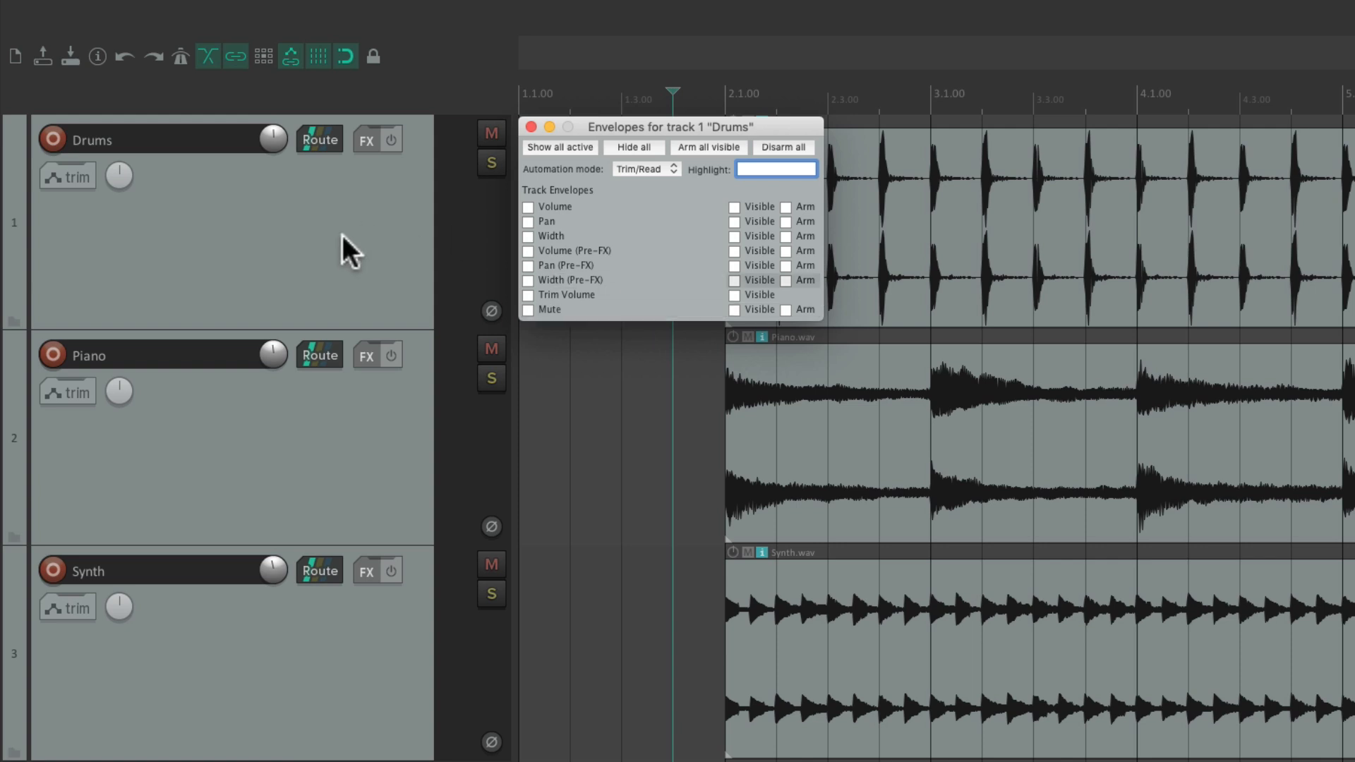
{"action": "left_click", "coordinate": [531, 127]}
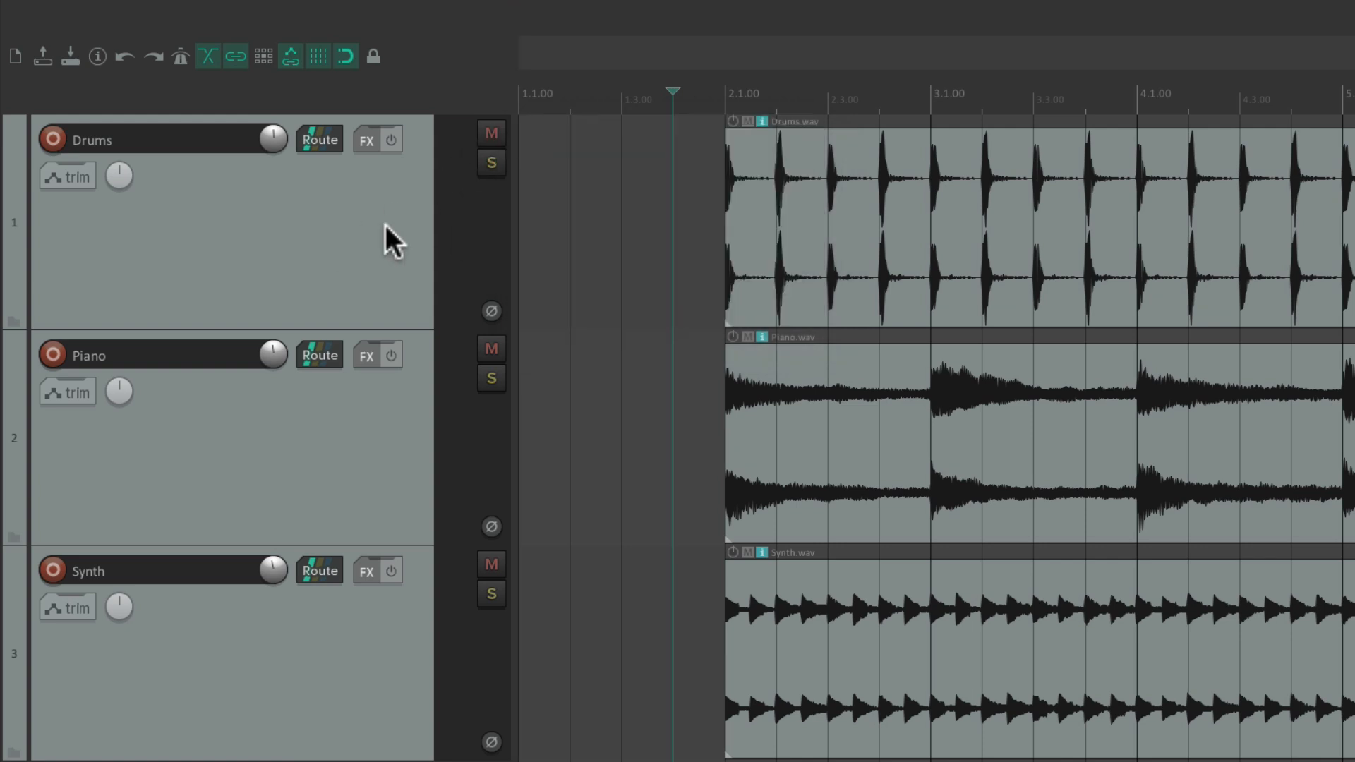
Show the mixer.
{"action": "mouse_move", "coordinate": [306, 10]}
{"action": "left_click", "coordinate": [207, 11]}
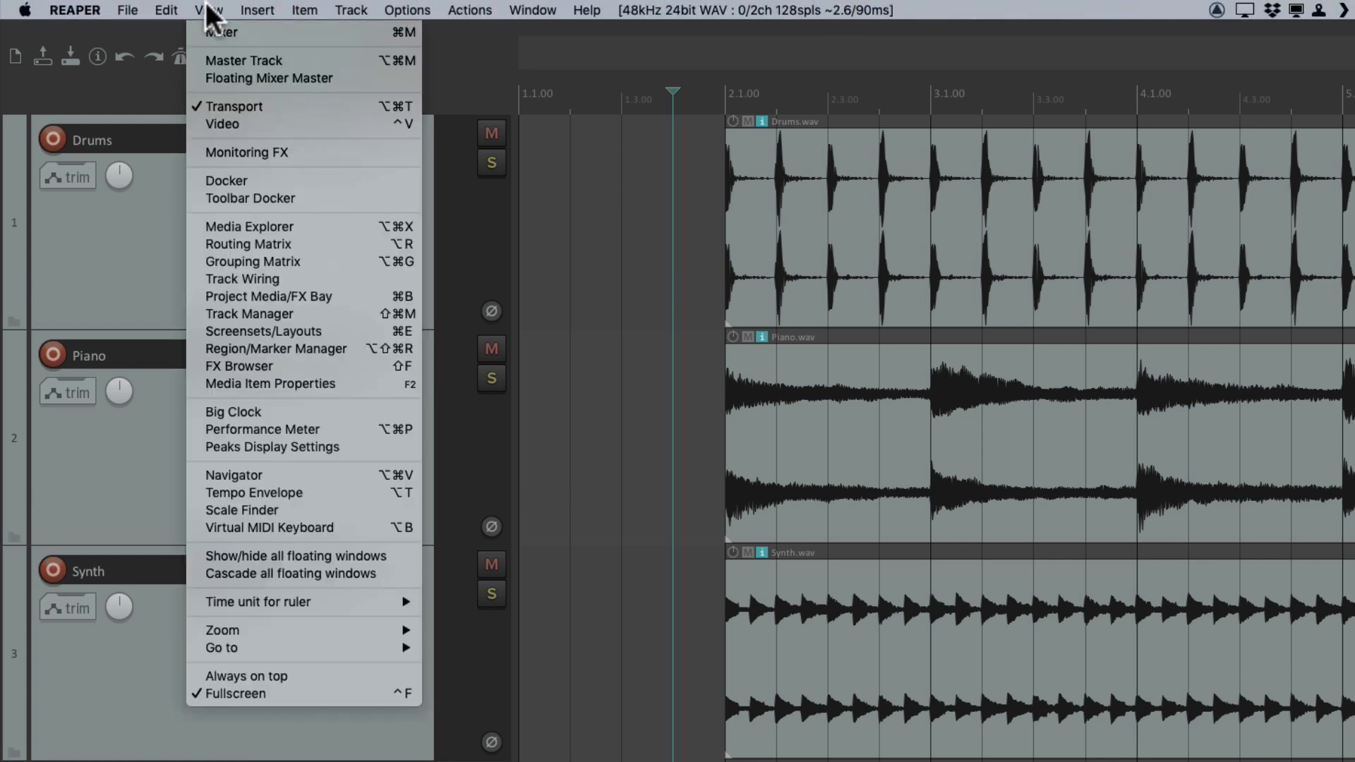
{"action": "left_click", "coordinate": [197, 27]}
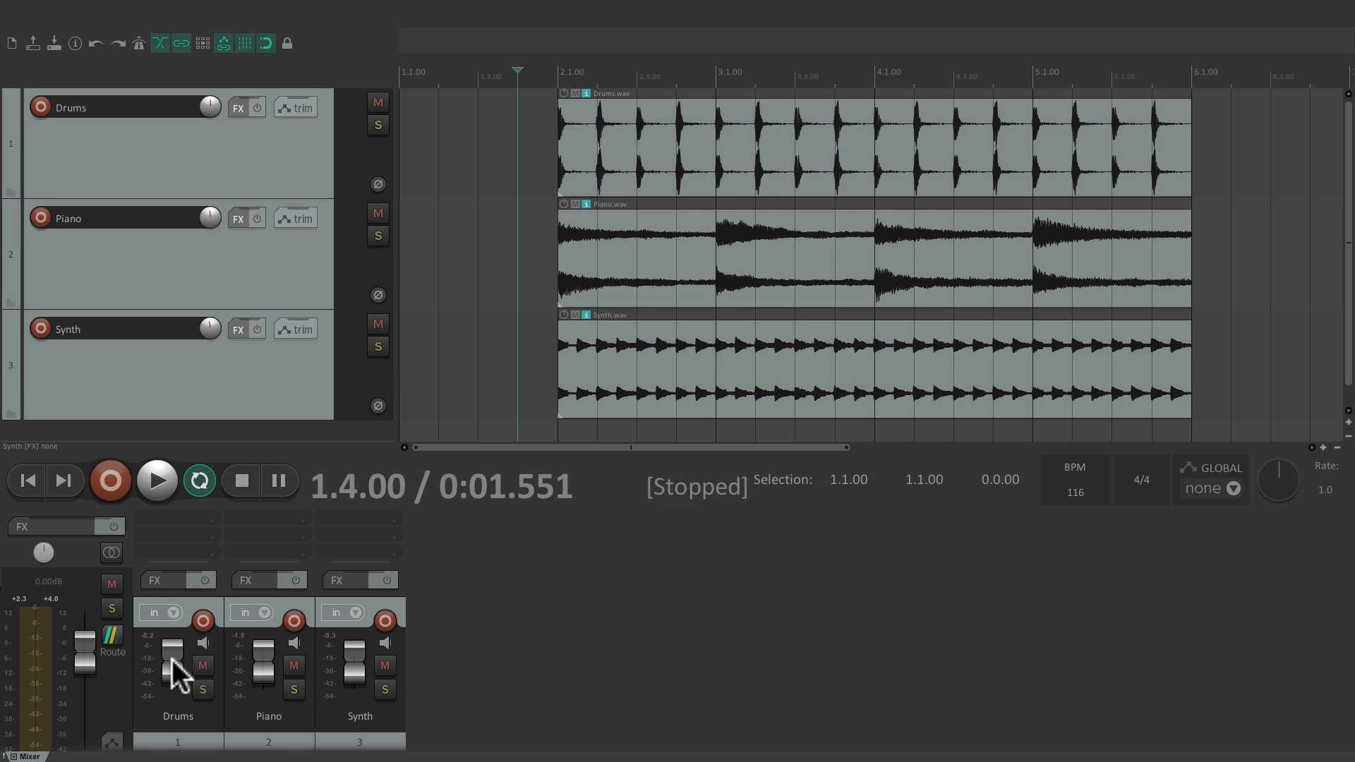
Undock the mixer into a floating window and enlarge the channel strips' pan and input area.
{"action": "mouse_move", "coordinate": [202, 214]}
{"action": "mouse_move", "coordinate": [342, 650]}
{"action": "left_click_drag", "start_coordinate": [31, 757], "coordinate": [745, 398]}
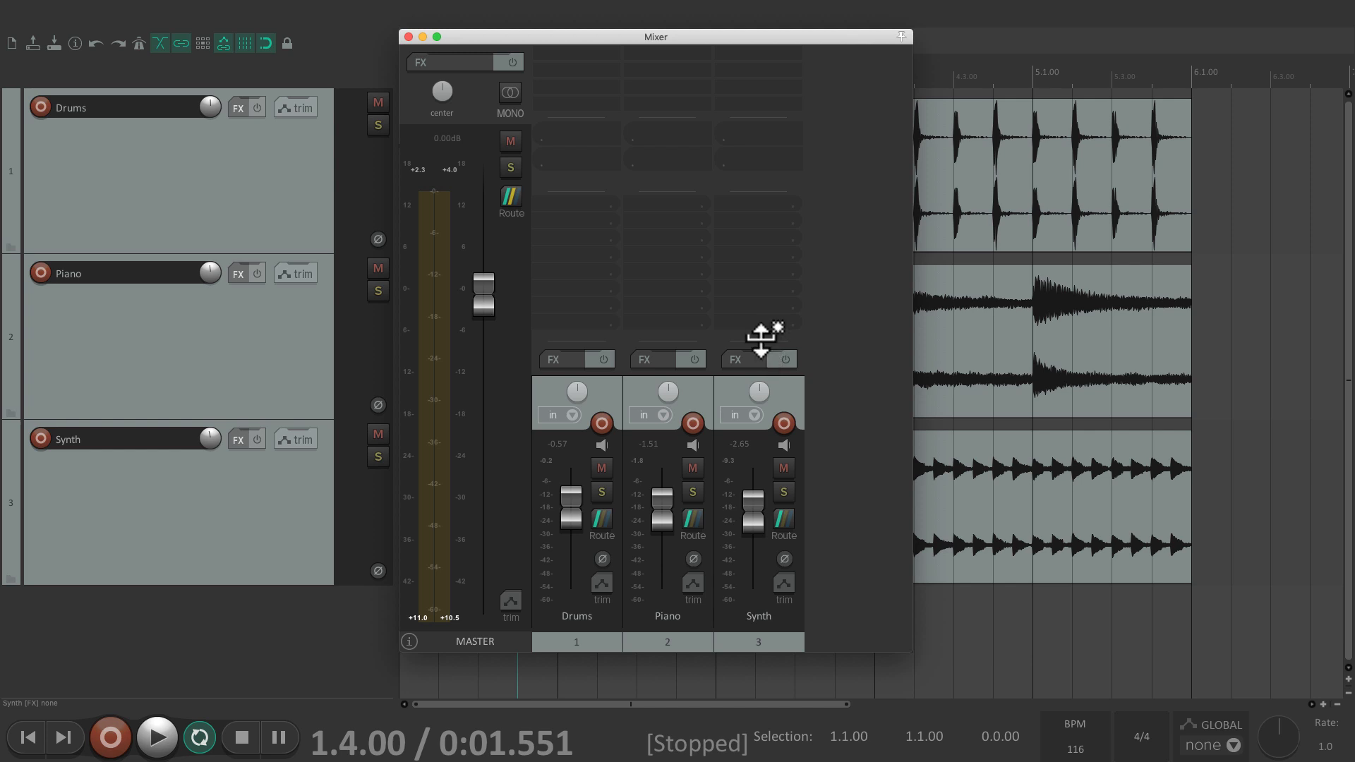
{"action": "left_click_drag", "start_coordinate": [761, 339], "coordinate": [775, 221]}
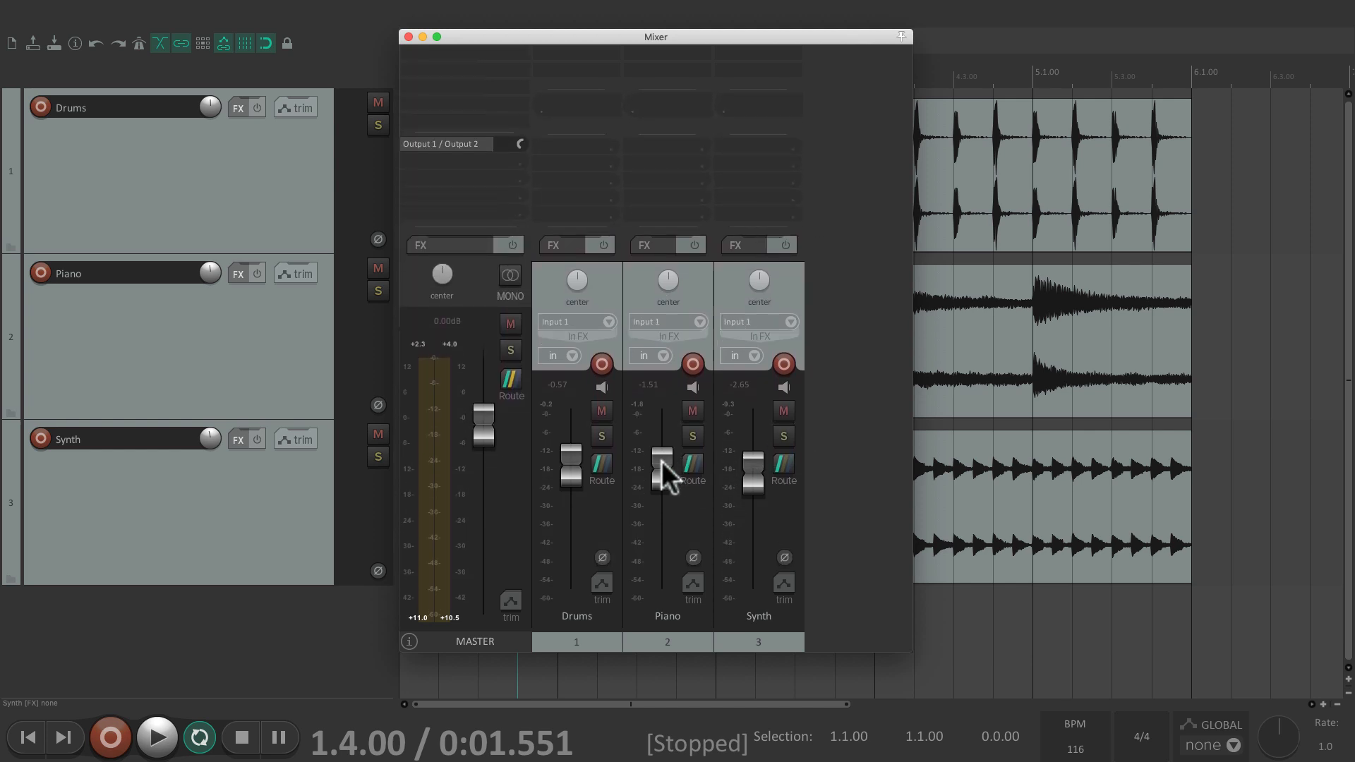
During playback, set the mixer volumes to about -3.58 dB for Piano, -3.73 dB for Synth and -2.22 dB for Drums, and hide the mixer.
{"action": "key", "text": "space"}
{"action": "mouse_move", "coordinate": [659, 469]}
{"action": "left_mouse_down"}
{"action": "mouse_move", "coordinate": [747, 547]}
{"action": "mouse_move", "coordinate": [748, 474]}
{"action": "mouse_move", "coordinate": [690, 566]}
{"action": "mouse_move", "coordinate": [671, 484]}
{"action": "left_mouse_up"}
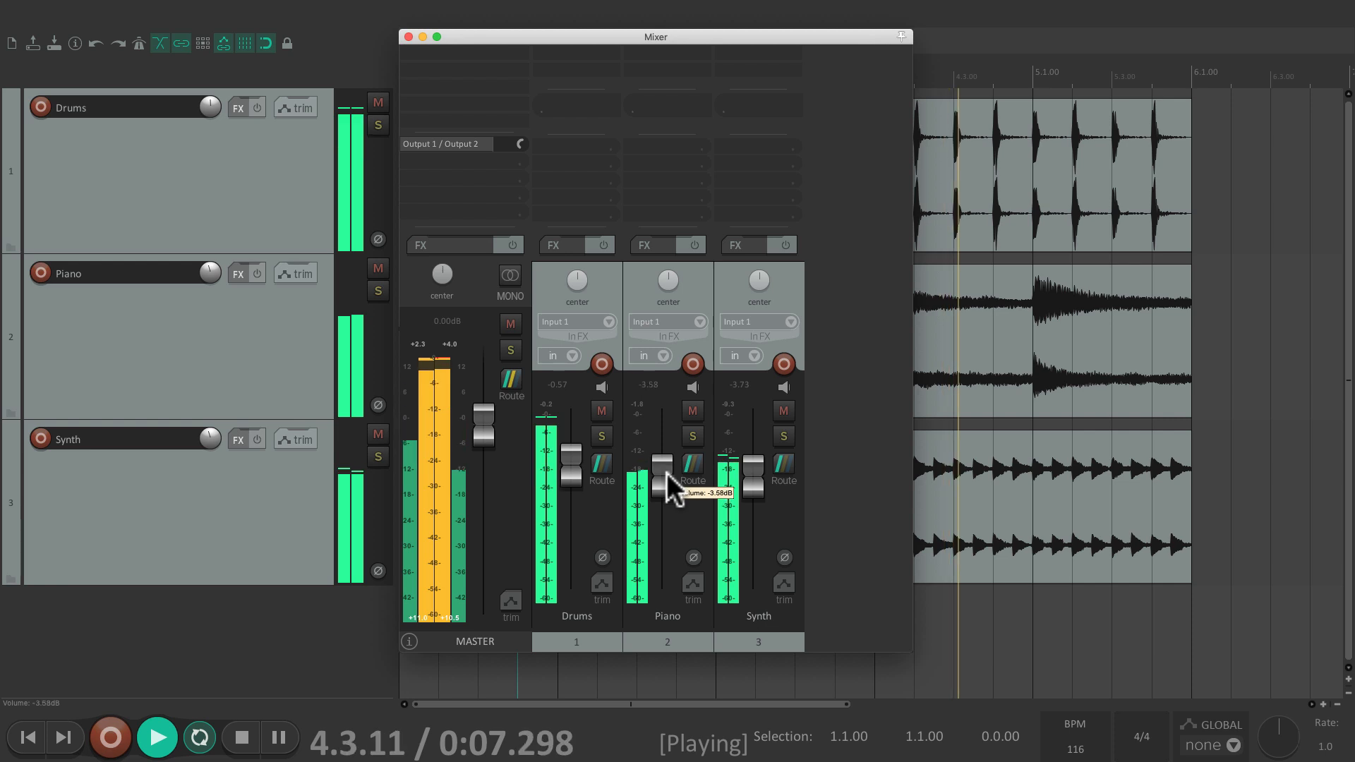
{"action": "mouse_move", "coordinate": [575, 471]}
{"action": "left_mouse_down"}
{"action": "mouse_move", "coordinate": [571, 538]}
{"action": "mouse_move", "coordinate": [574, 480]}
{"action": "left_mouse_up"}
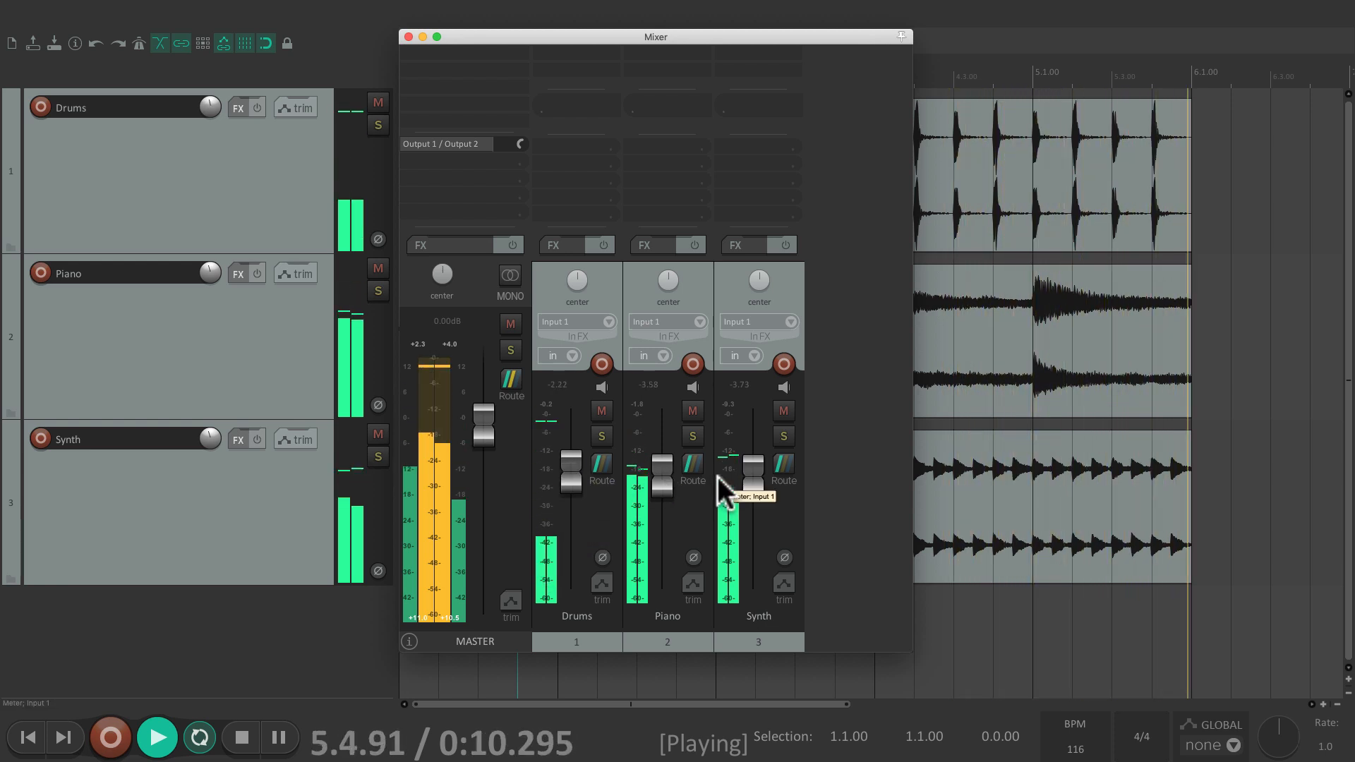
{"action": "key", "text": "space"}
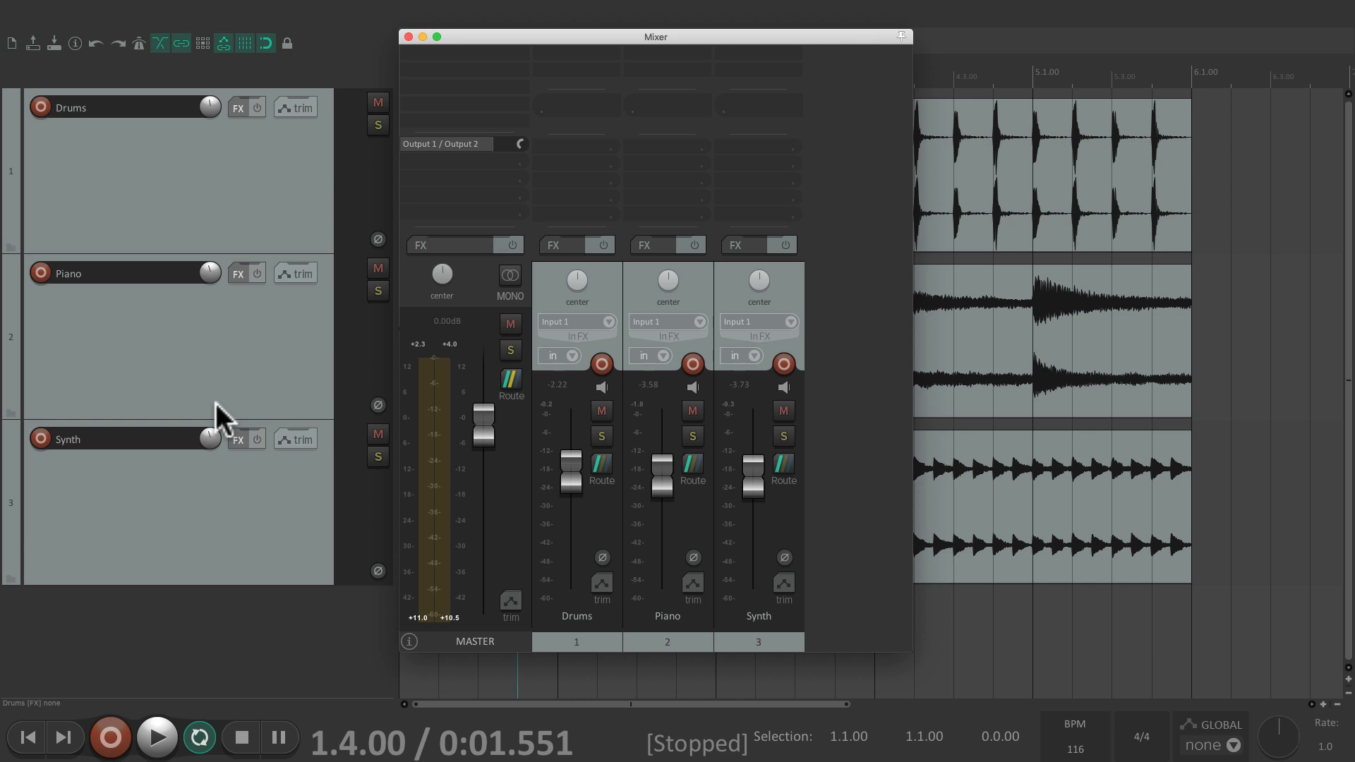
{"action": "key", "text": "super+m"}
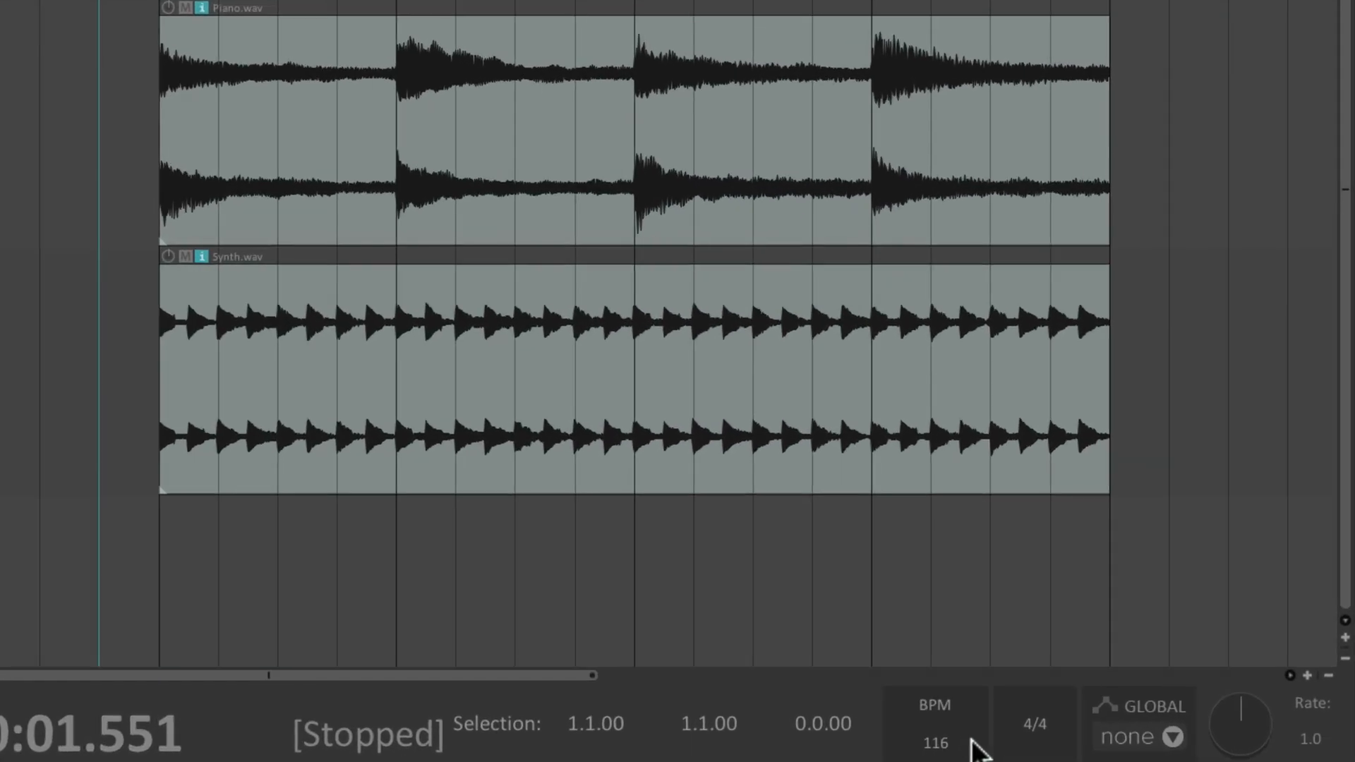
Set the project tempo to 125 BPM.
{"action": "double_click", "coordinate": [957, 741]}
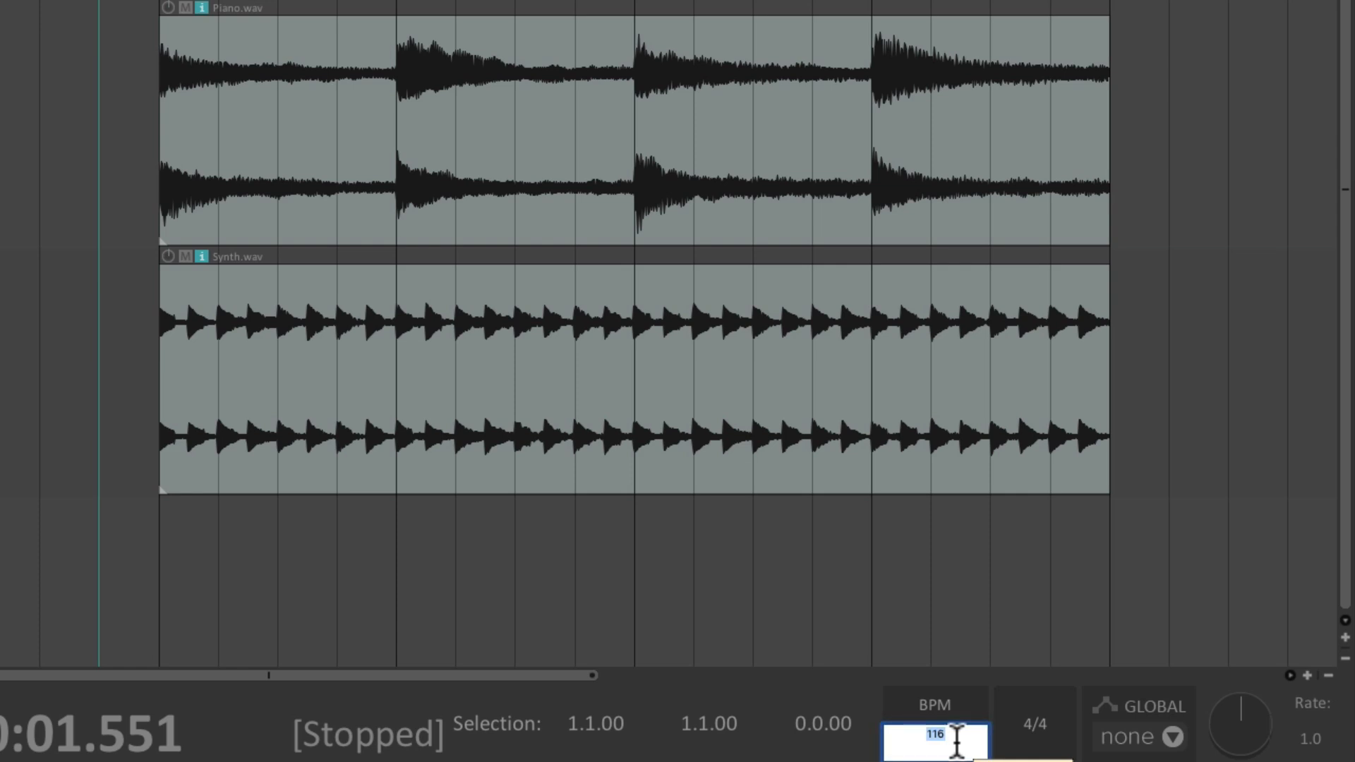
{"action": "type", "text": "125"}
{"action": "key", "text": "Return"}
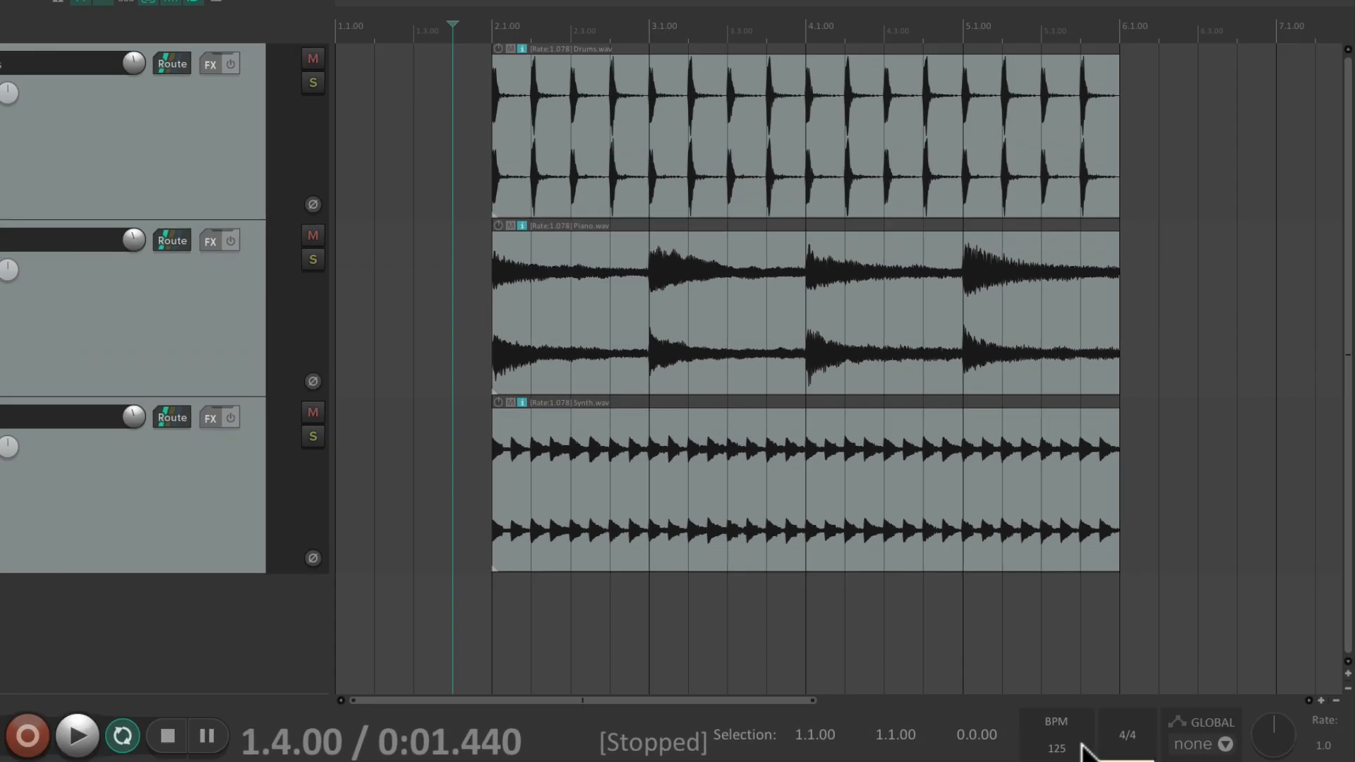
Move the edit cursor to the start of the items at 2.1.00 and play the loops briefly.
{"action": "key", "text": "Tab"}
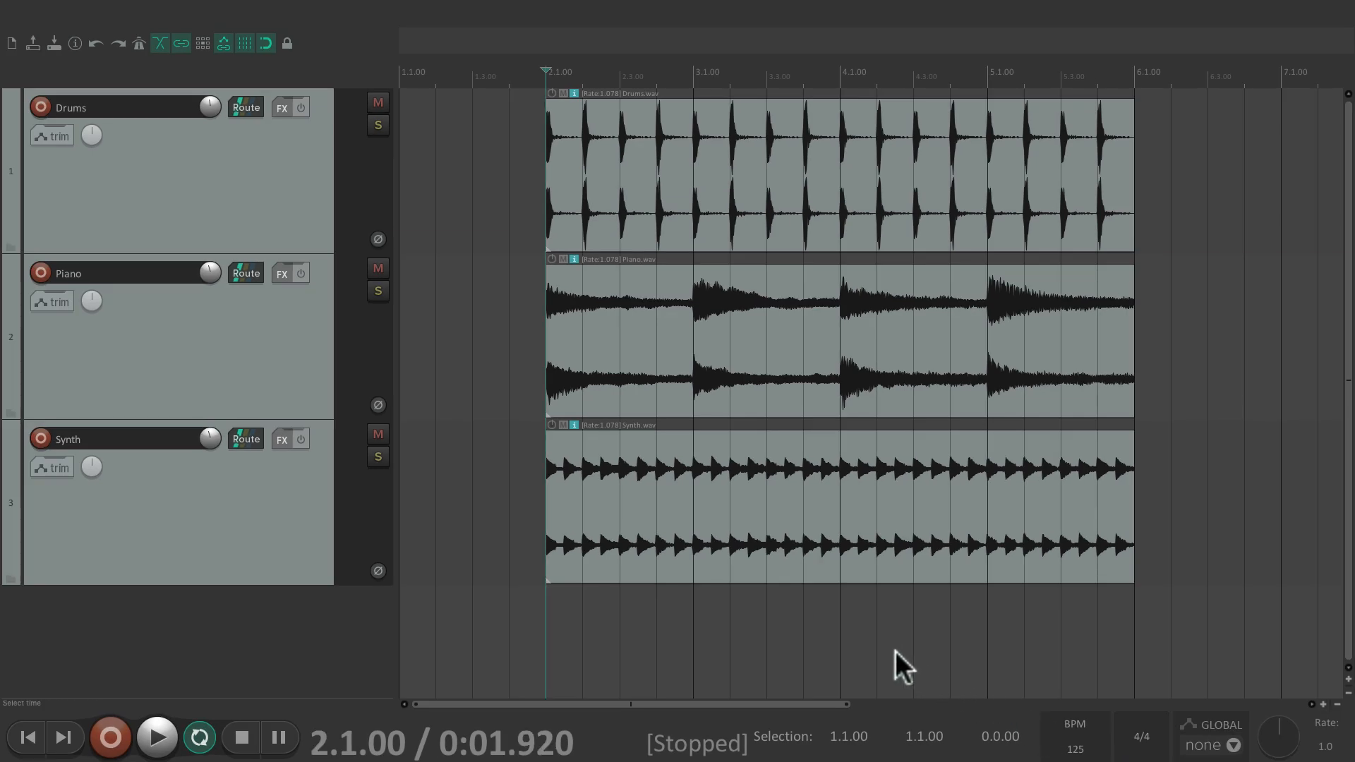
{"action": "key", "text": "space"}
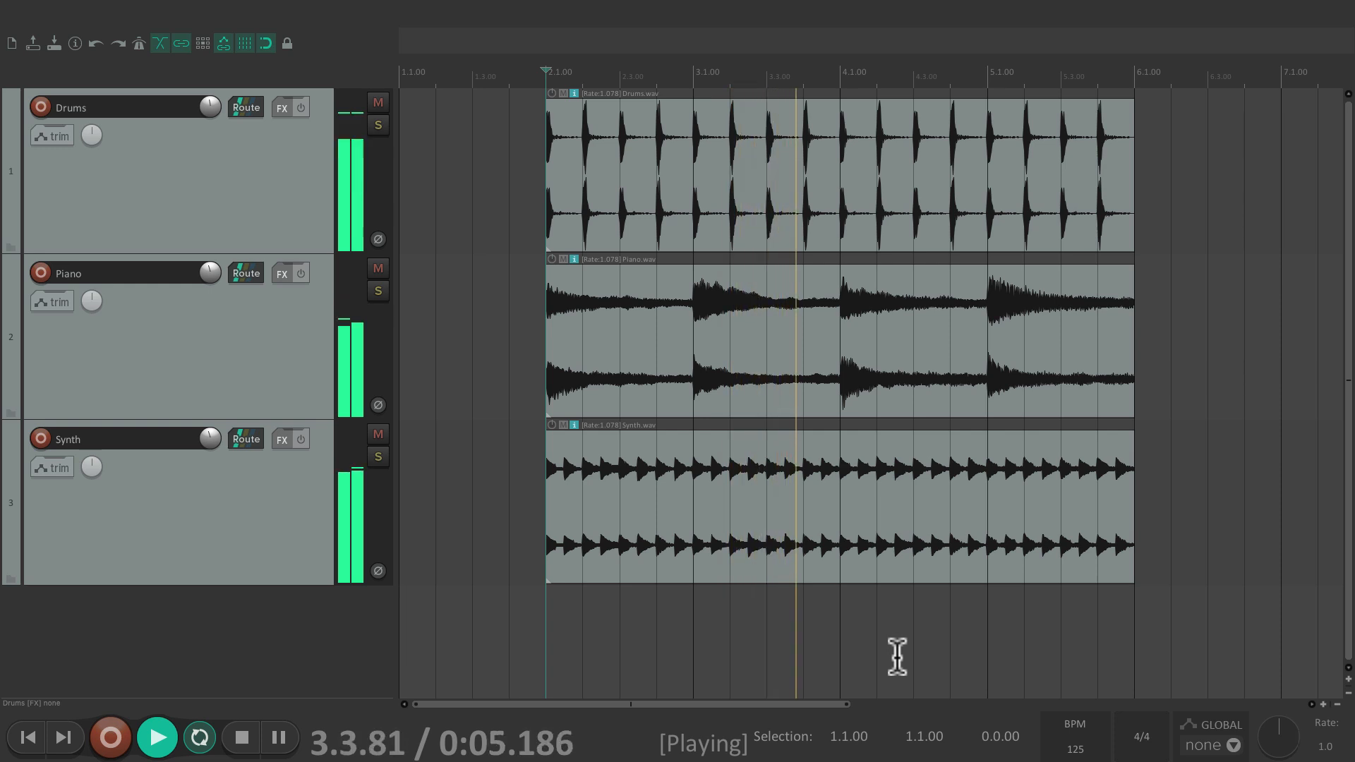
{"action": "key", "text": "space"}
Set the project tempo to 100 BPM and play the loops briefly at that tempo.
{"action": "double_click", "coordinate": [1021, 744]}
{"action": "type", "text": "100"}
{"action": "key", "text": "Return"}
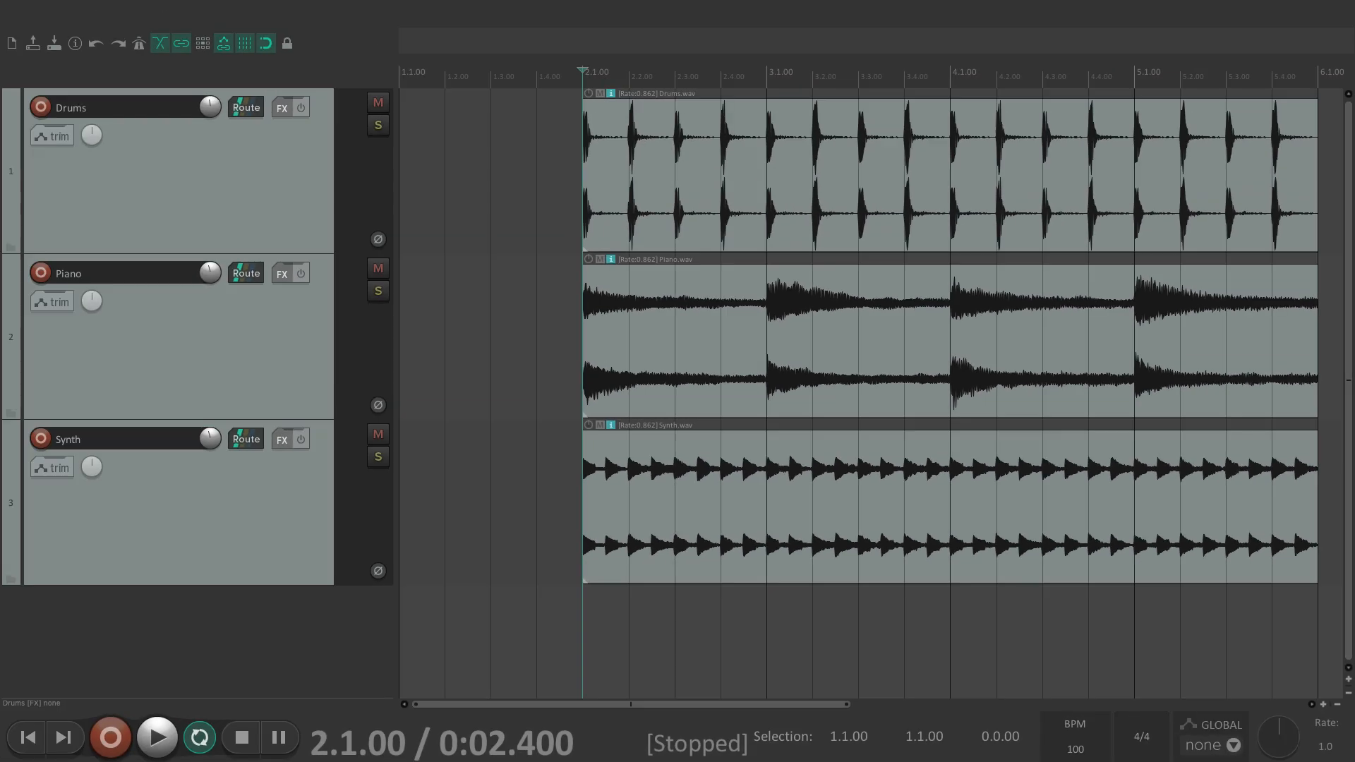
{"action": "key", "text": "space"}
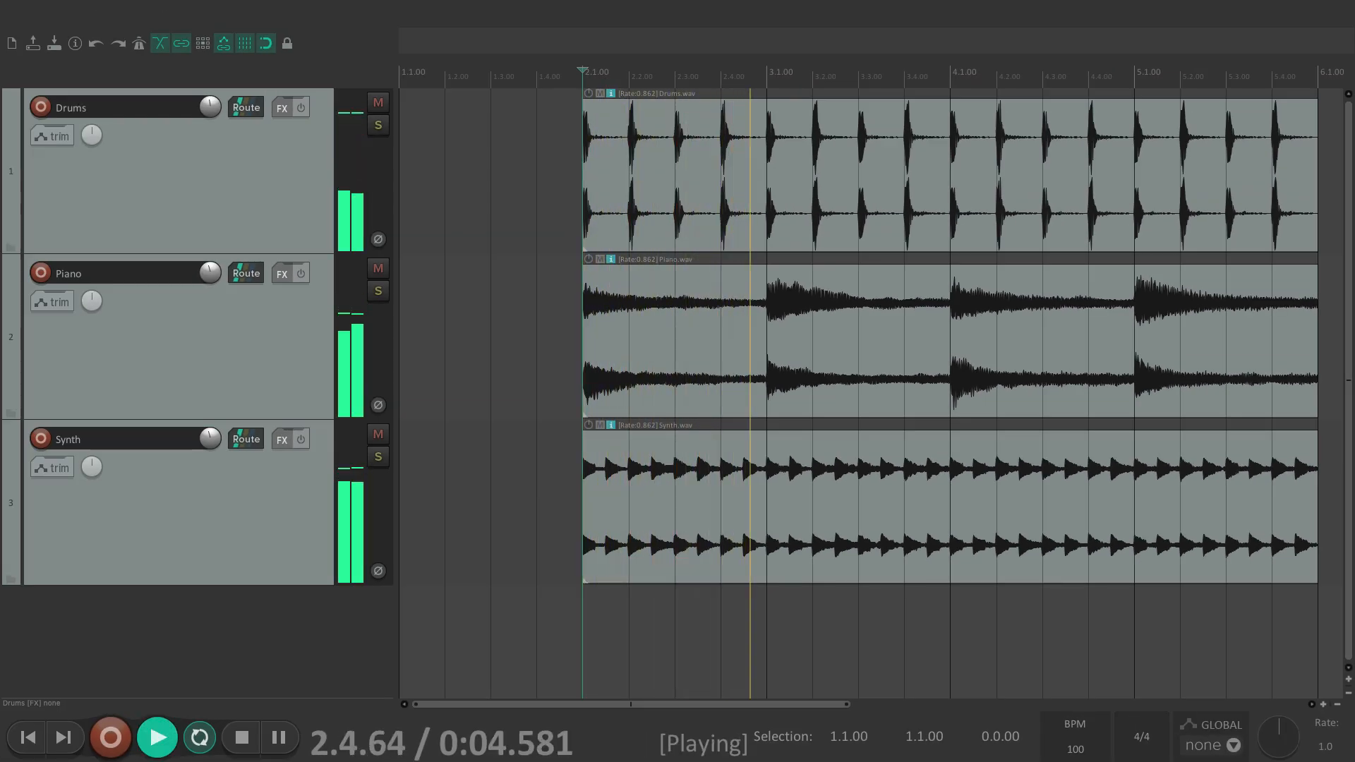
{"action": "key", "text": "space"}
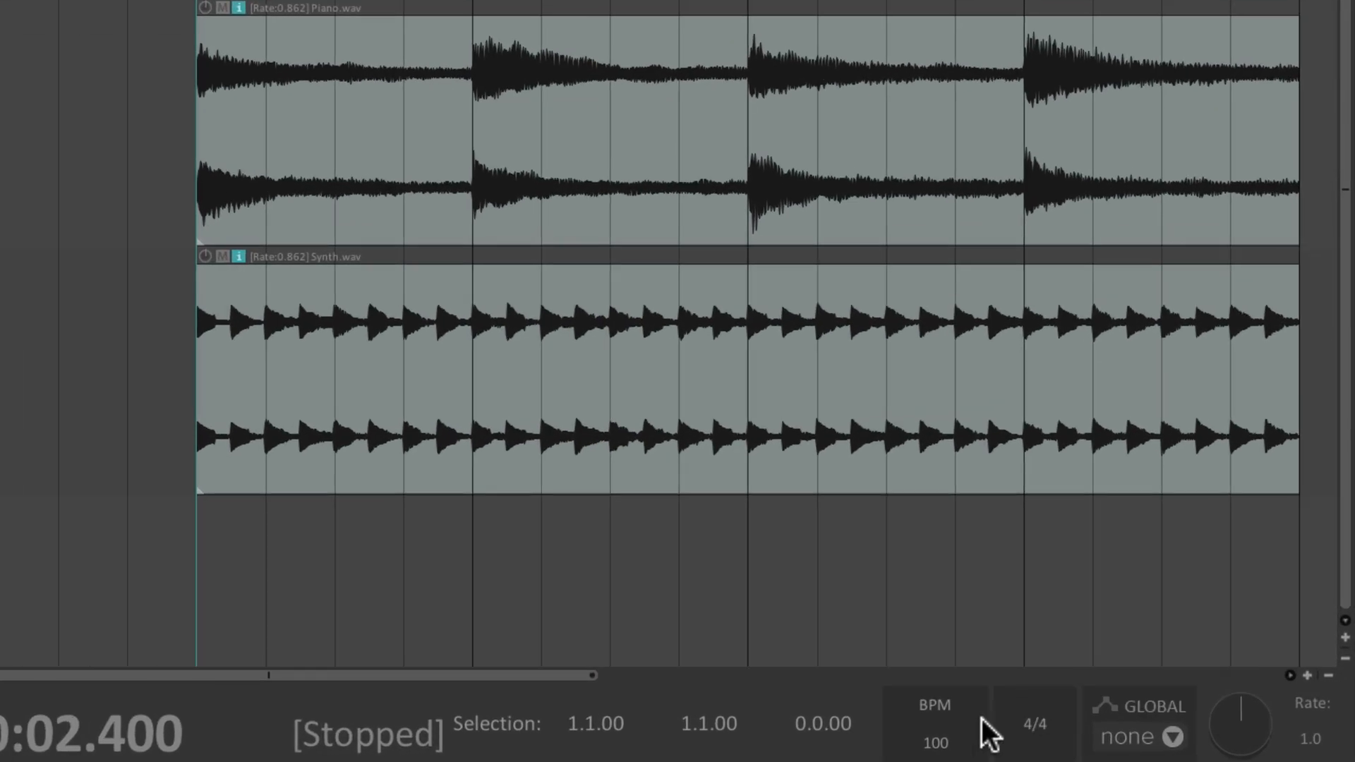
Set the project tempo back to 116 BPM.
{"action": "double_click", "coordinate": [1087, 750]}
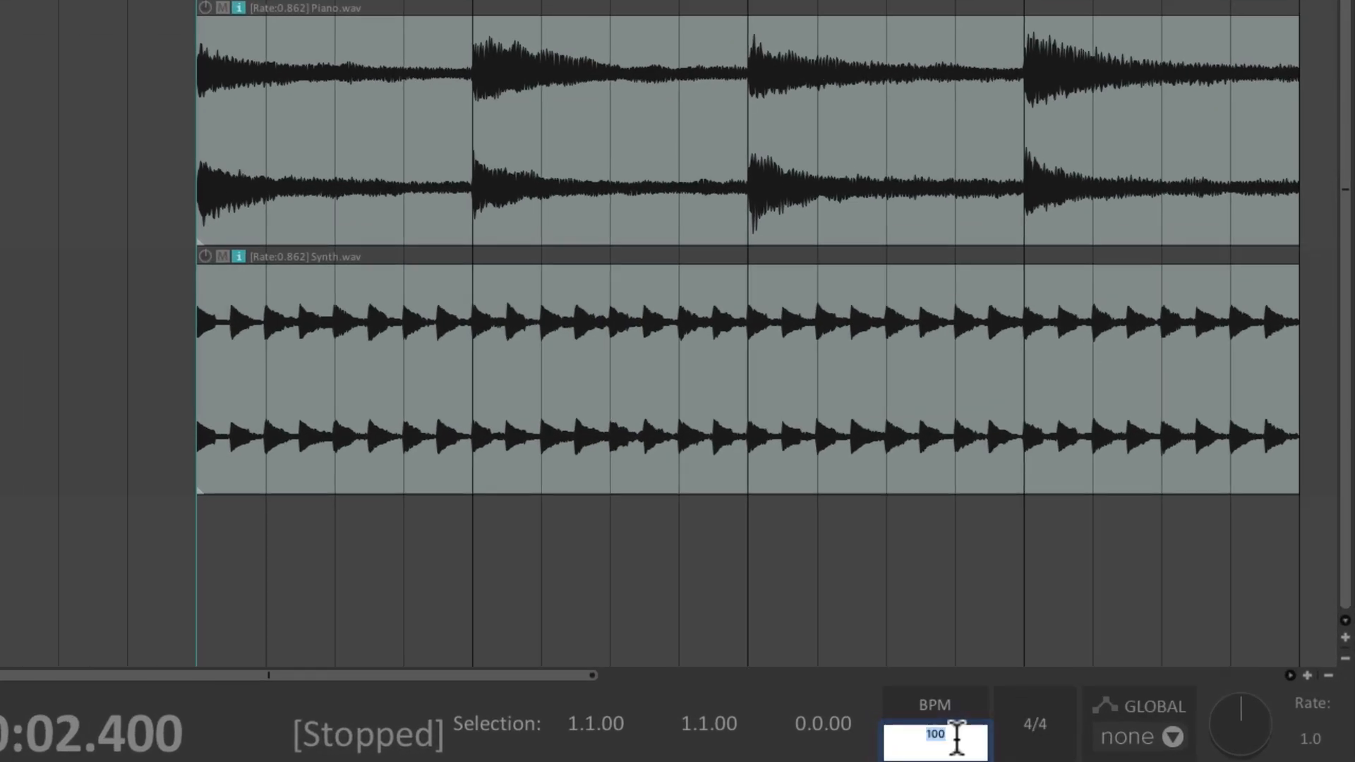
{"action": "type", "text": "116"}
{"action": "key", "text": "Return"}
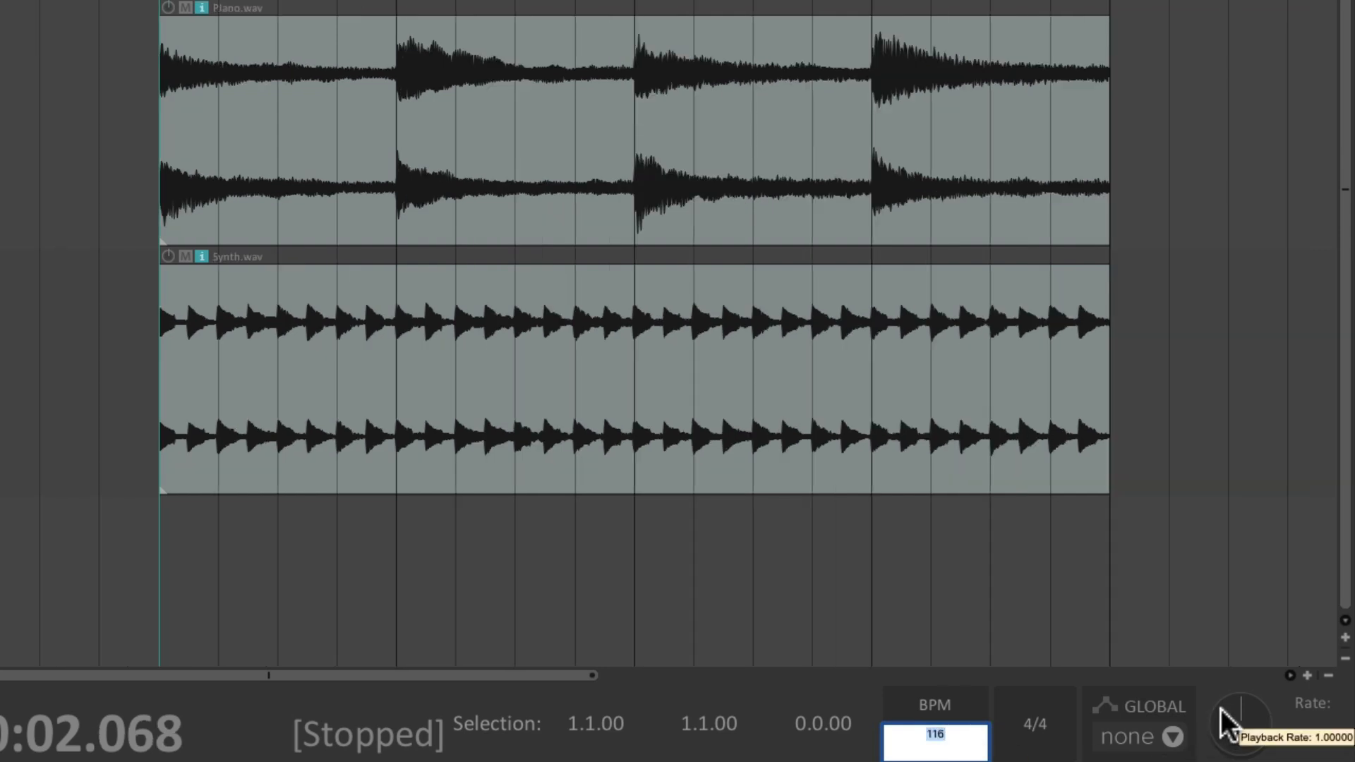
Lower the playback rate to about 0.838 and further to about 0.796, playing the project at each rate.
{"action": "left_click_drag", "start_coordinate": [1221, 708], "coordinate": [1221, 709]}
{"action": "key", "text": "space"}
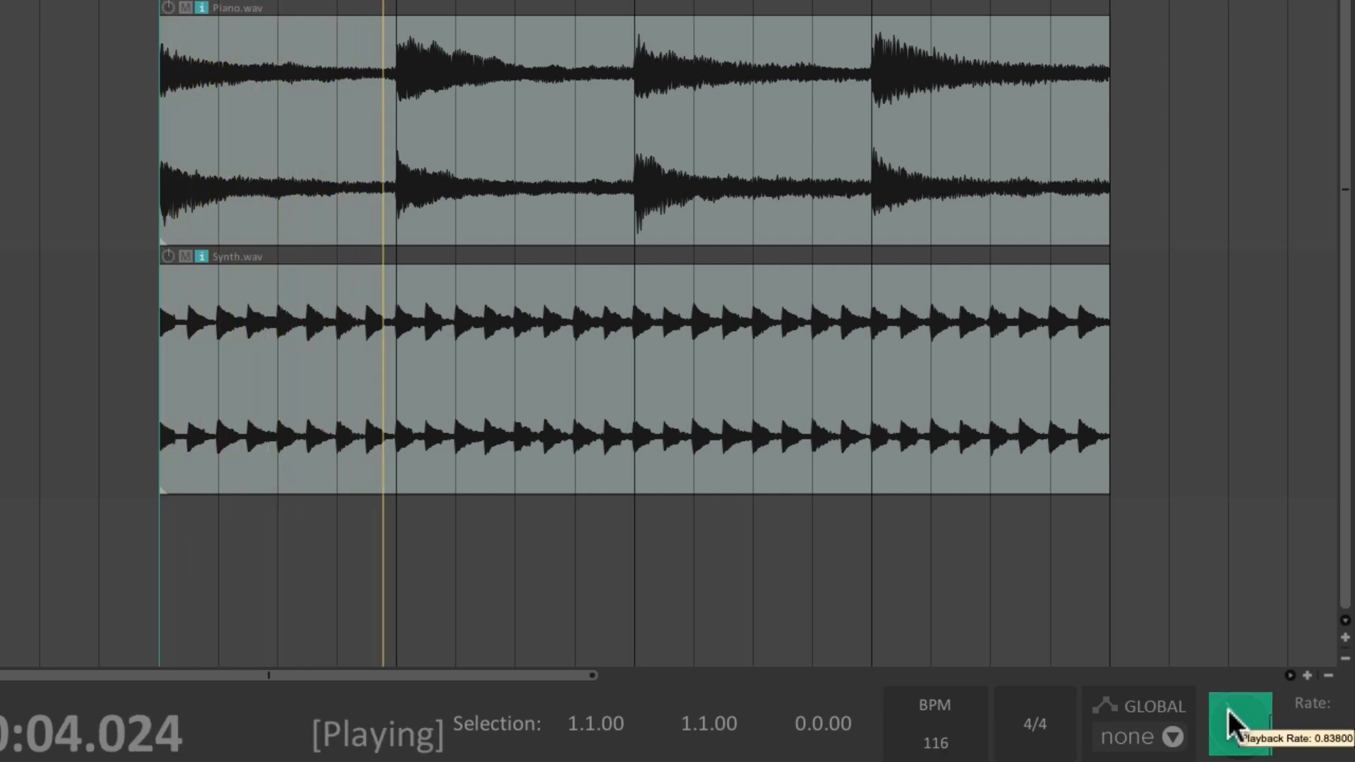
{"action": "key", "text": "space"}
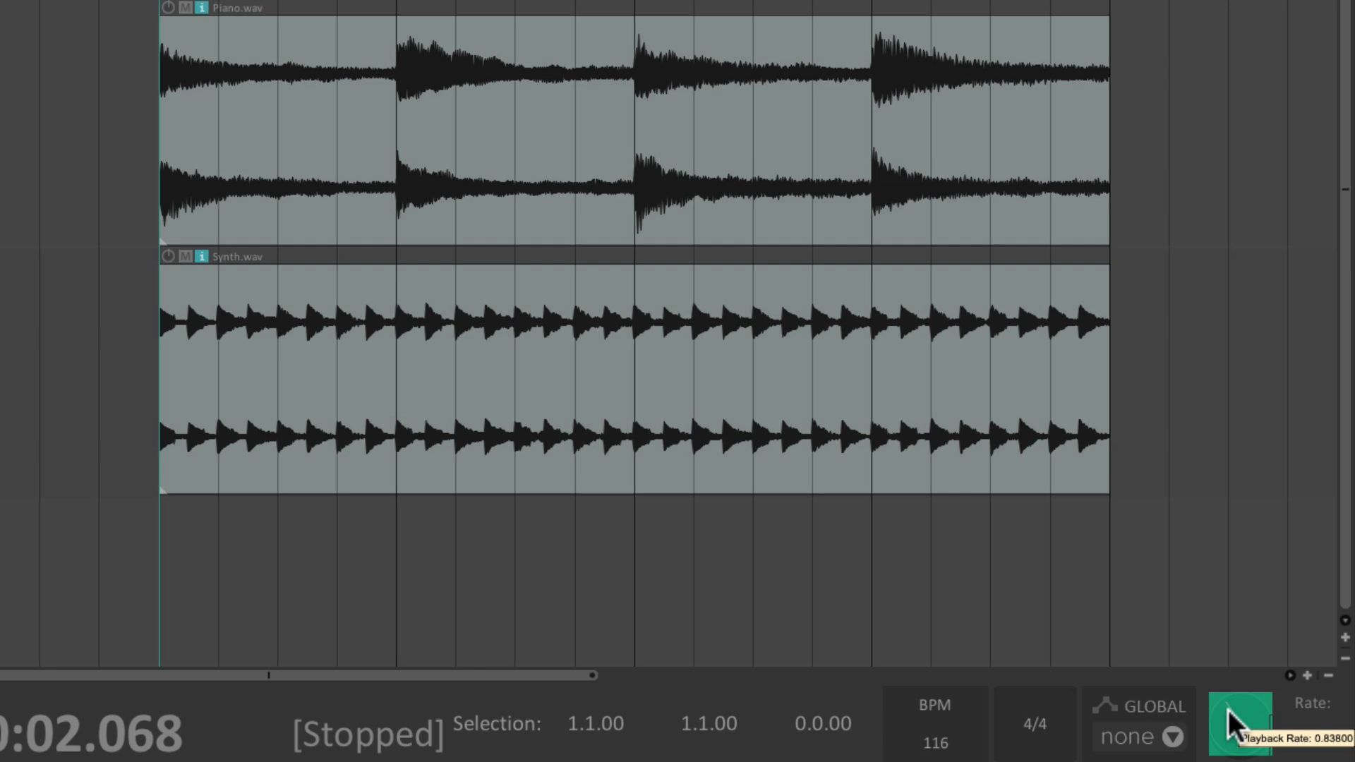
{"action": "scroll", "coordinate": [1228, 710], "scroll_direction": "down", "scroll_amount": 2}
{"action": "key", "text": "space"}
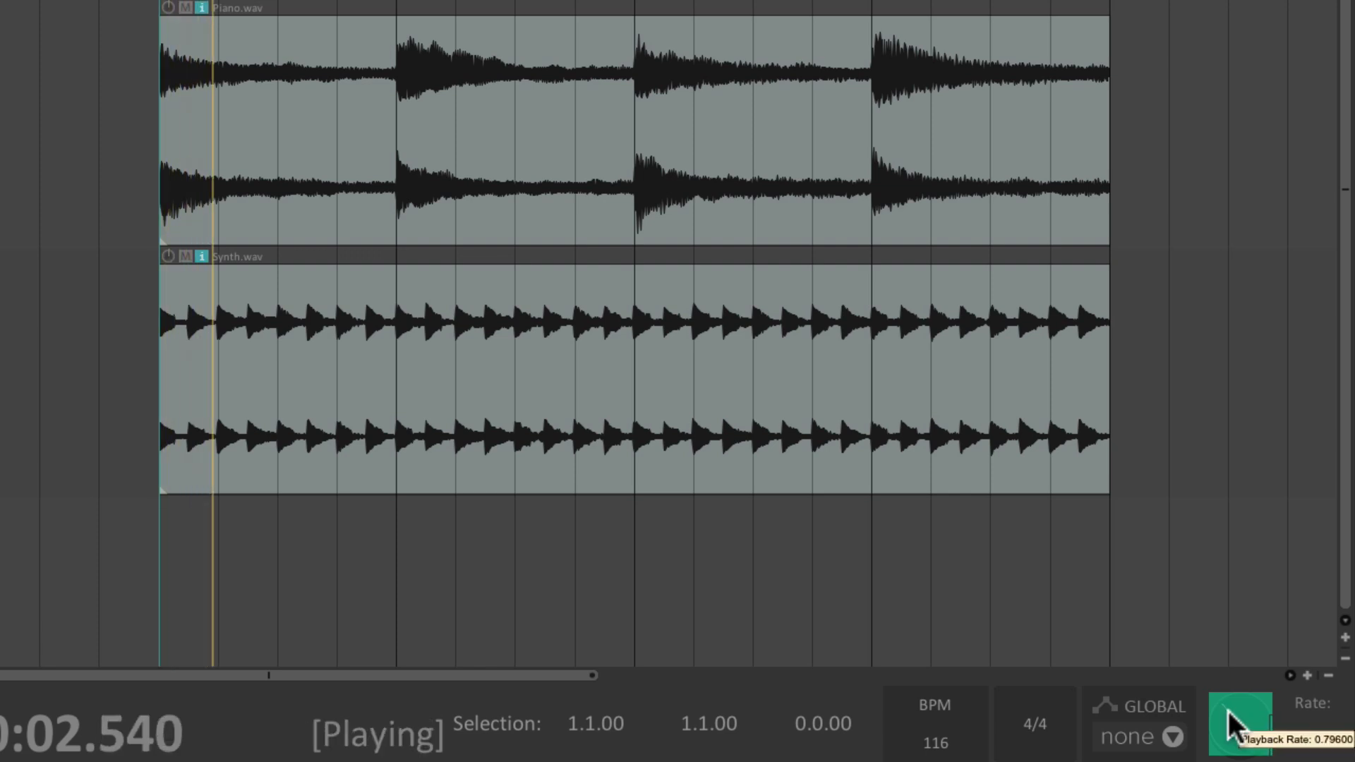
Raise the playback rate to about 1.768 and play the project briefly at that rate.
{"action": "key", "text": "space"}
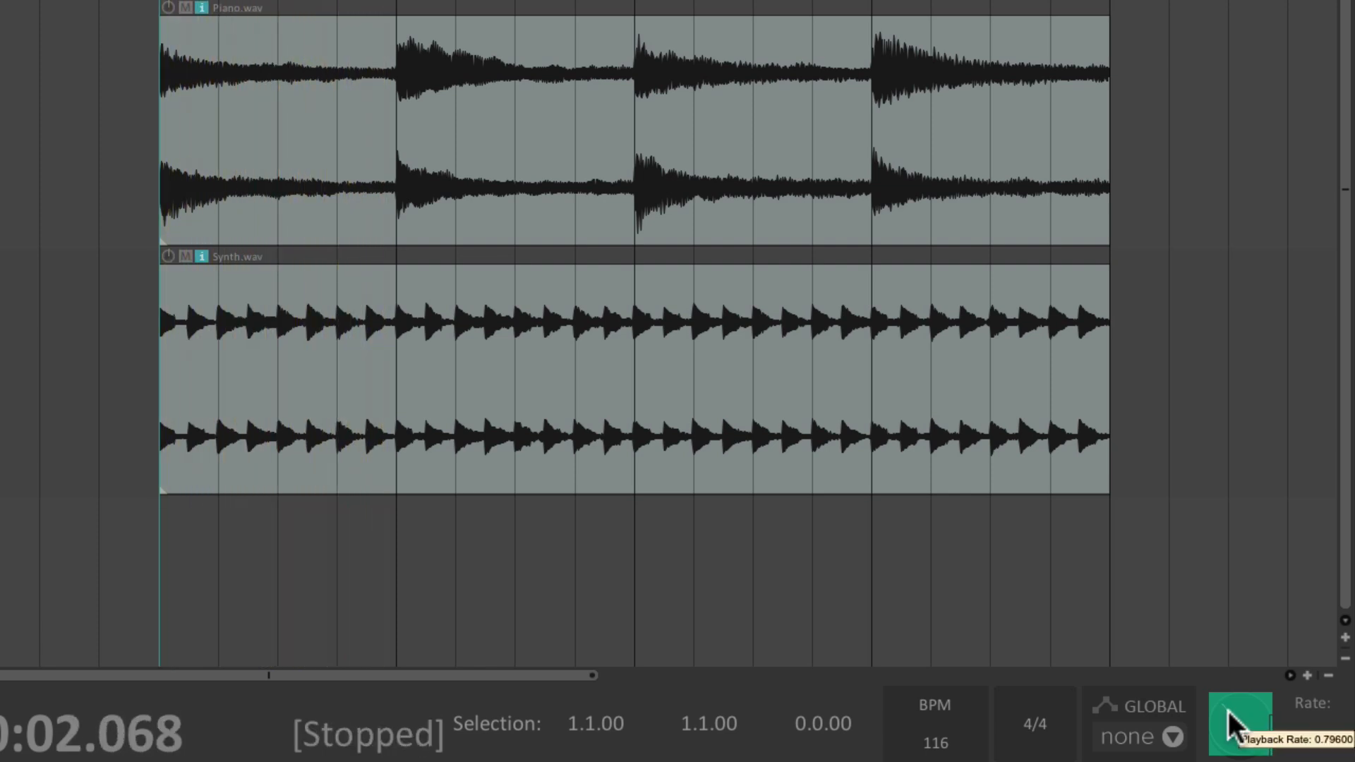
{"action": "left_click_drag", "start_coordinate": [1228, 710], "coordinate": [1229, 714]}
{"action": "key", "text": "space"}
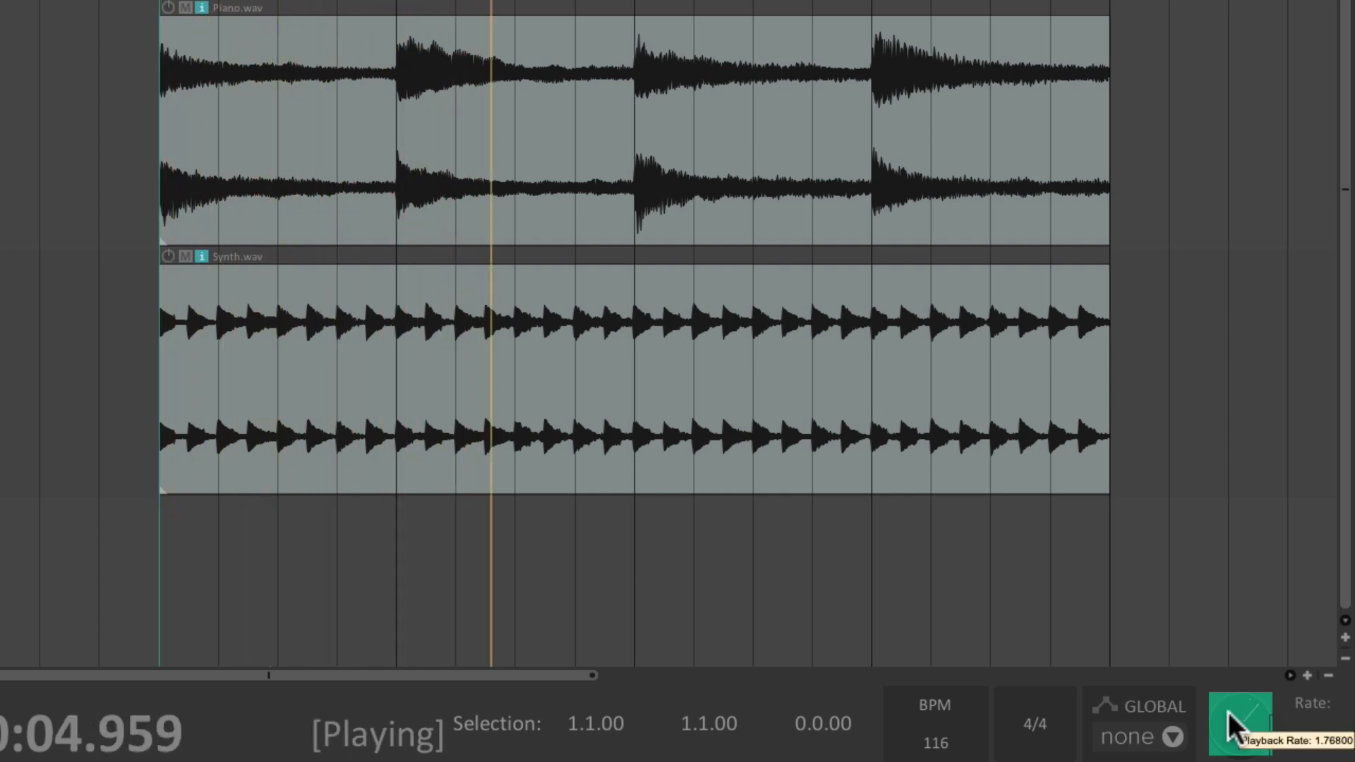
{"action": "key", "text": "space"}
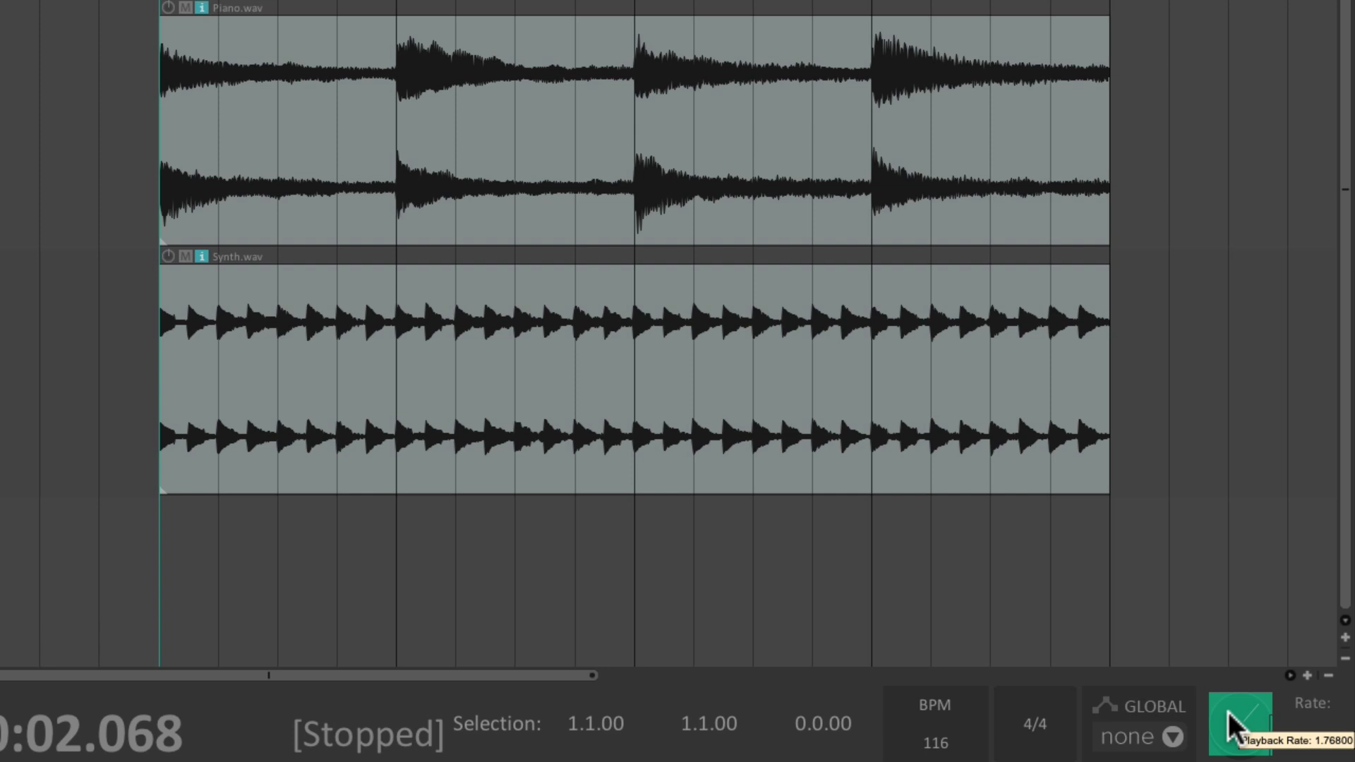
Reset the playback rate to 1.0 and play the loops briefly at normal speed.
{"action": "double_click", "coordinate": [1228, 713]}
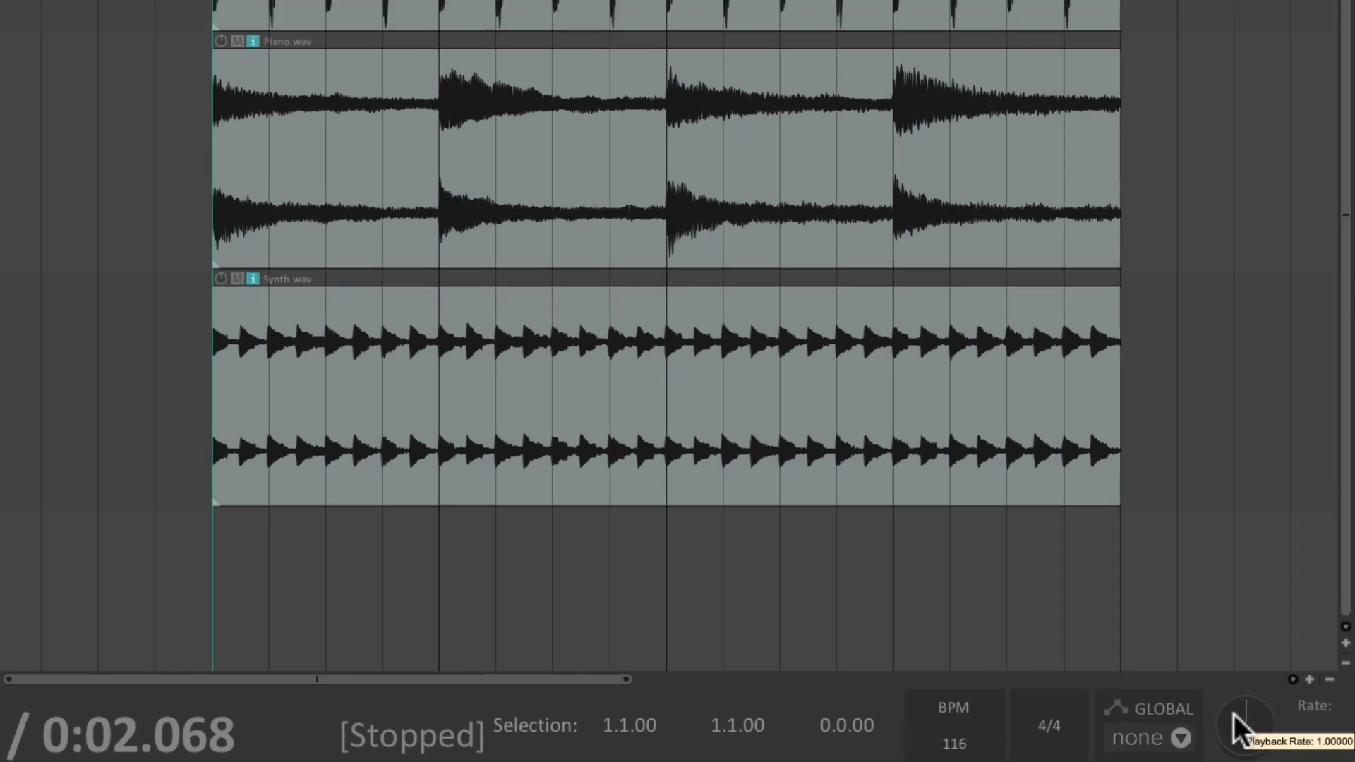
{"action": "key", "text": "space"}
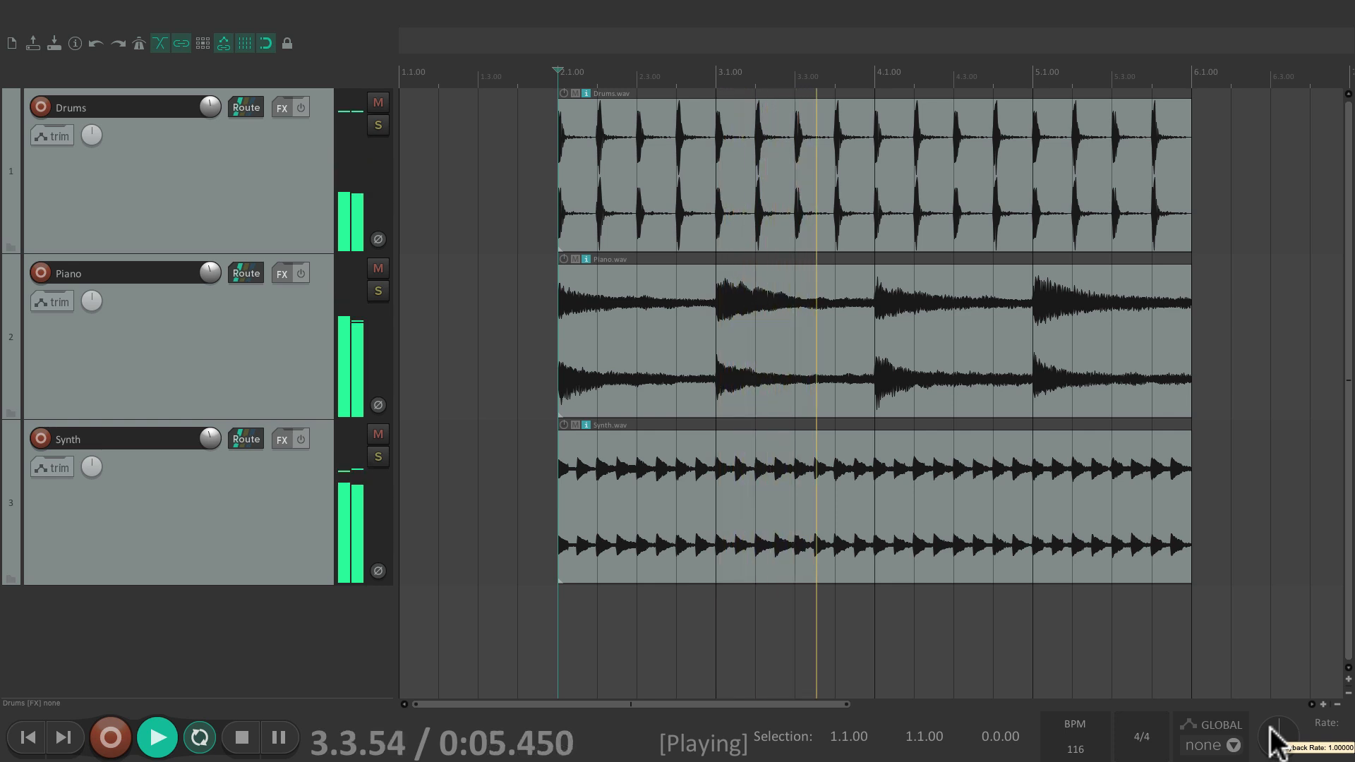
{"action": "key", "text": "space"}
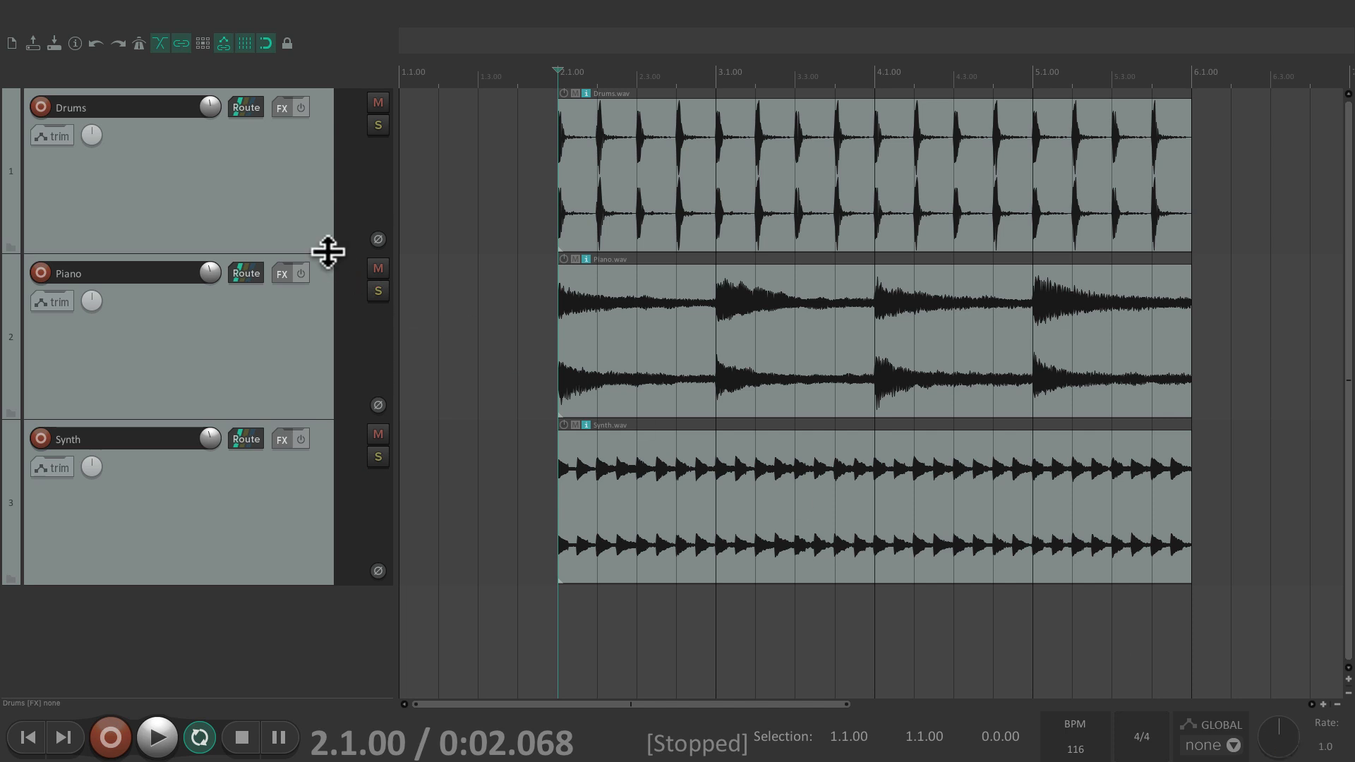
Adjust the track layout with a shorter Drums track, a taller Piano track and slightly narrower track controls.
{"action": "left_click_drag", "start_coordinate": [329, 252], "coordinate": [323, 223]}
{"action": "left_click_drag", "start_coordinate": [311, 390], "coordinate": [299, 417]}
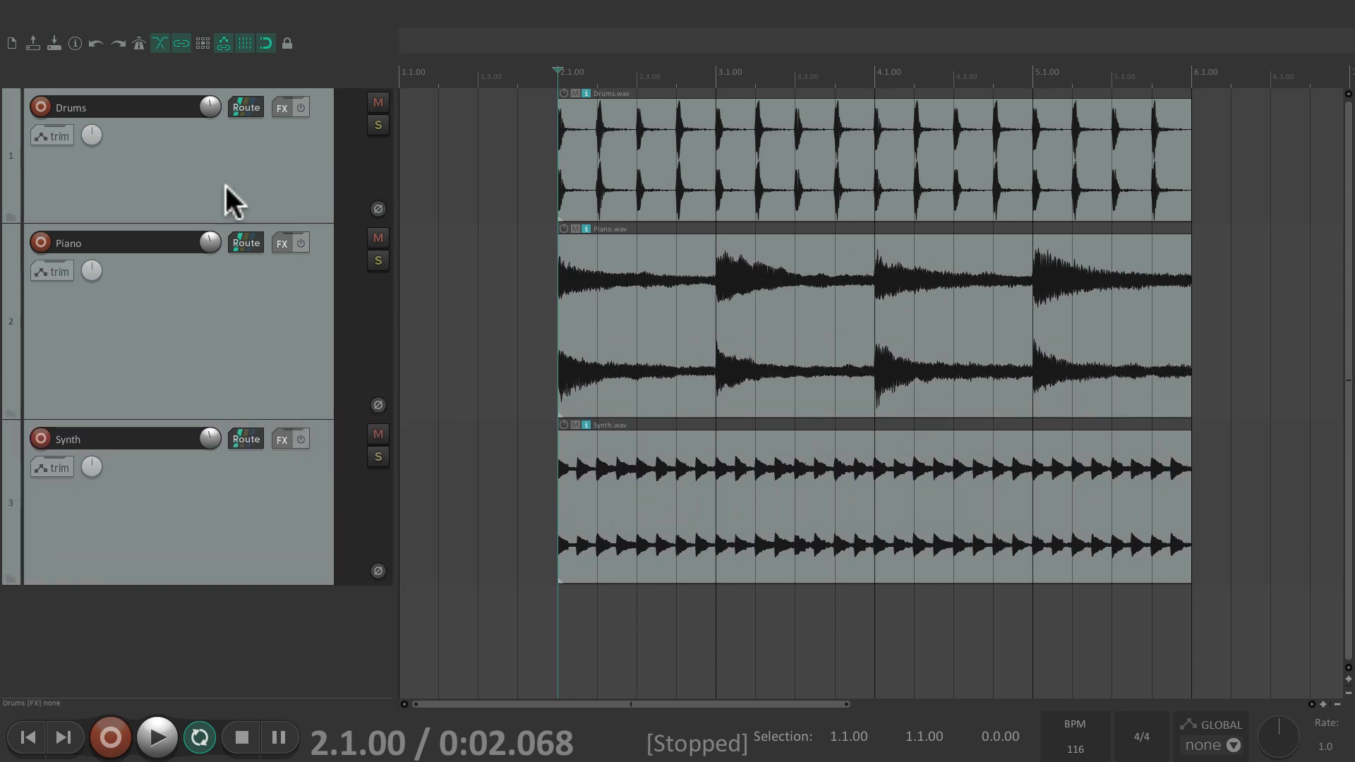
{"action": "left_click_drag", "start_coordinate": [396, 184], "coordinate": [385, 226]}
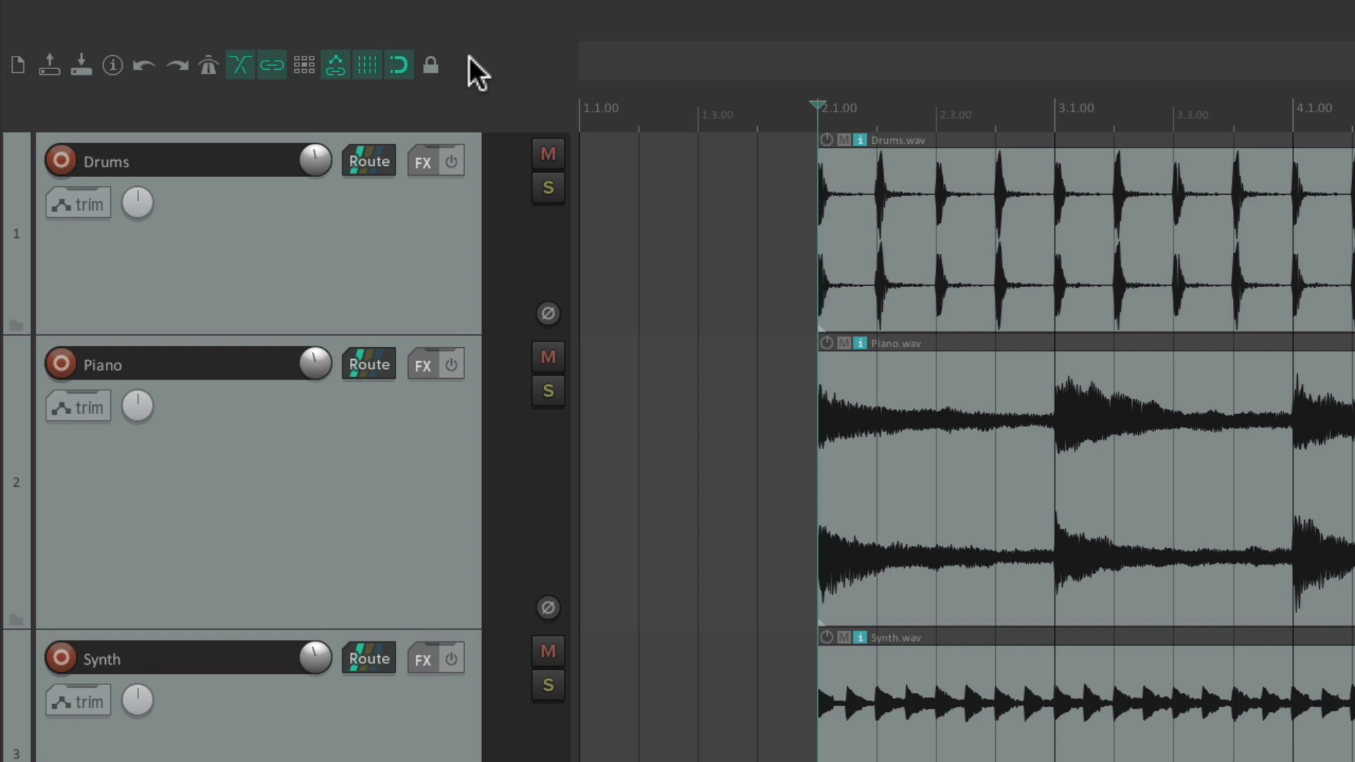
Enable locking and try to move the Piano and Drums items.
{"action": "left_click", "coordinate": [431, 66]}
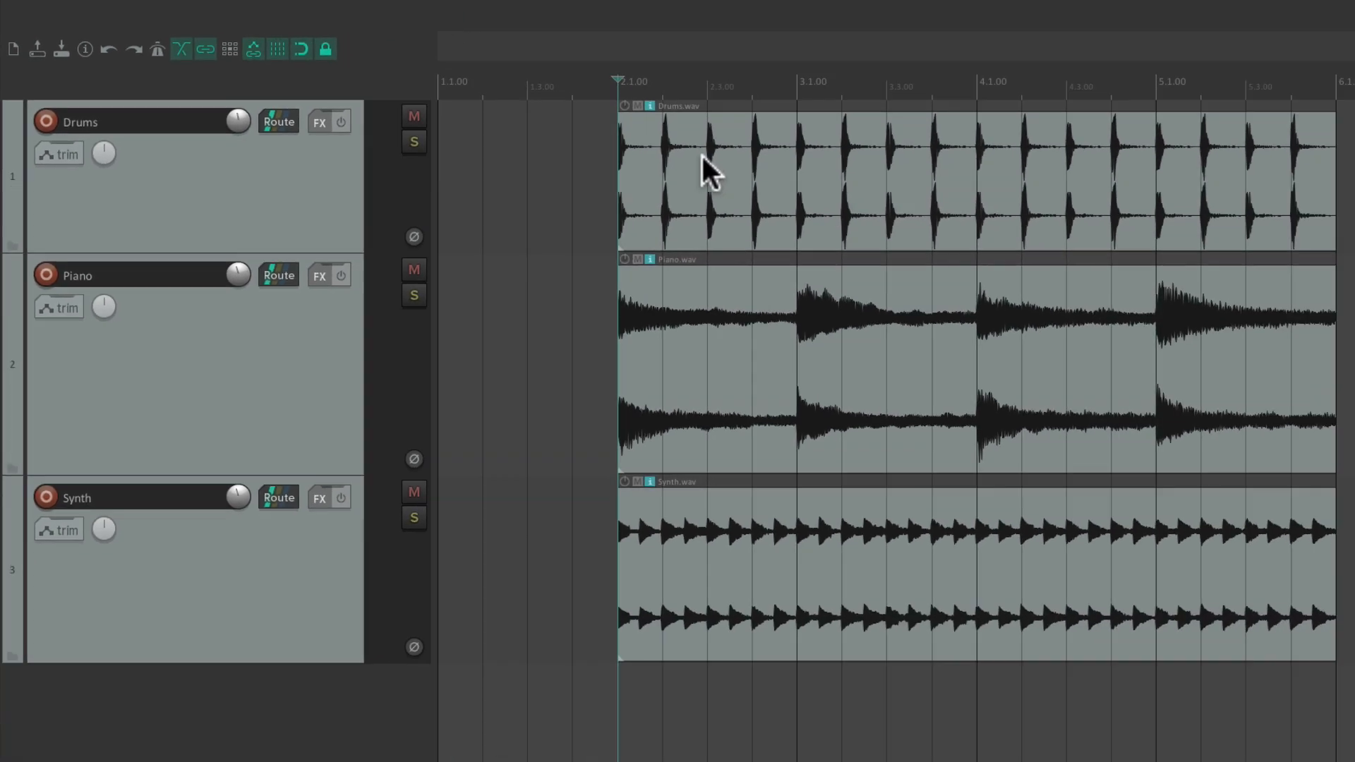
{"action": "left_click", "coordinate": [983, 196]}
{"action": "left_click", "coordinate": [774, 282]}
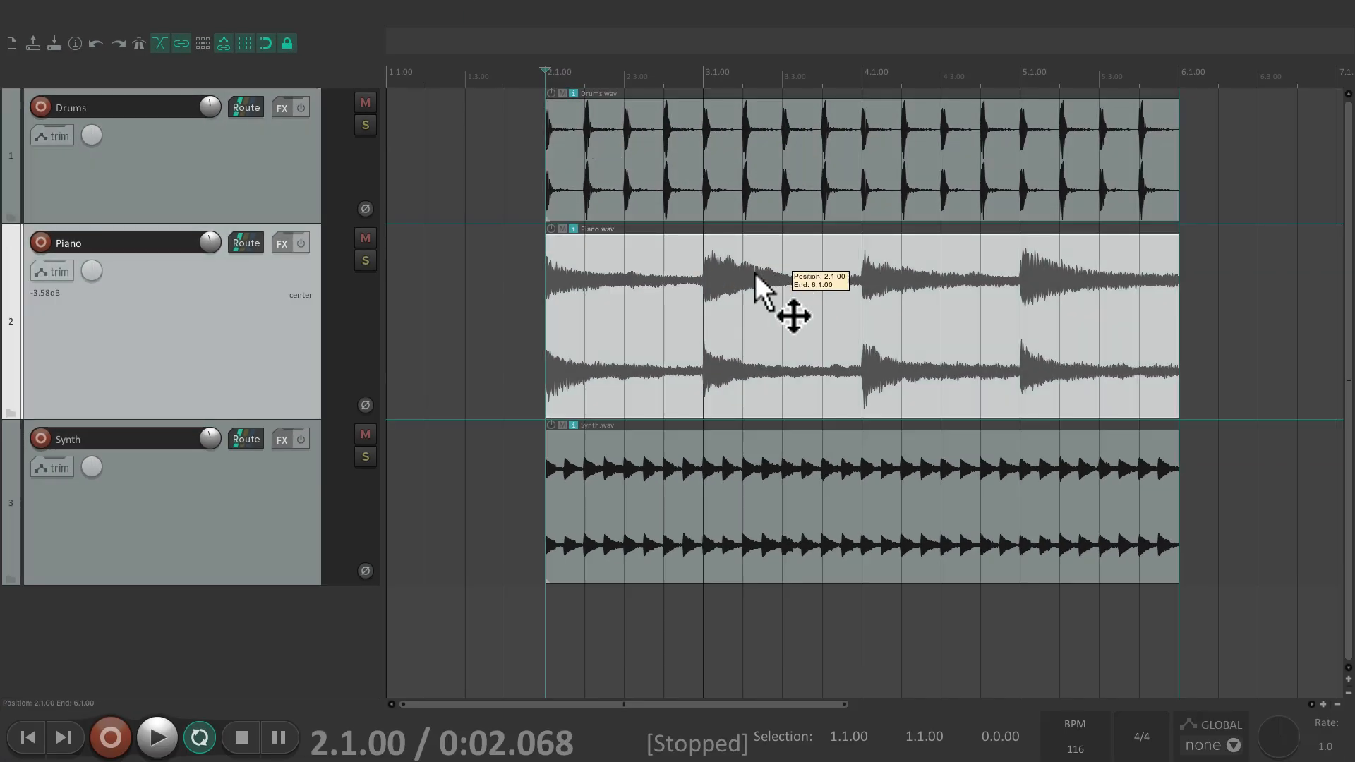
{"action": "left_click", "coordinate": [677, 150]}
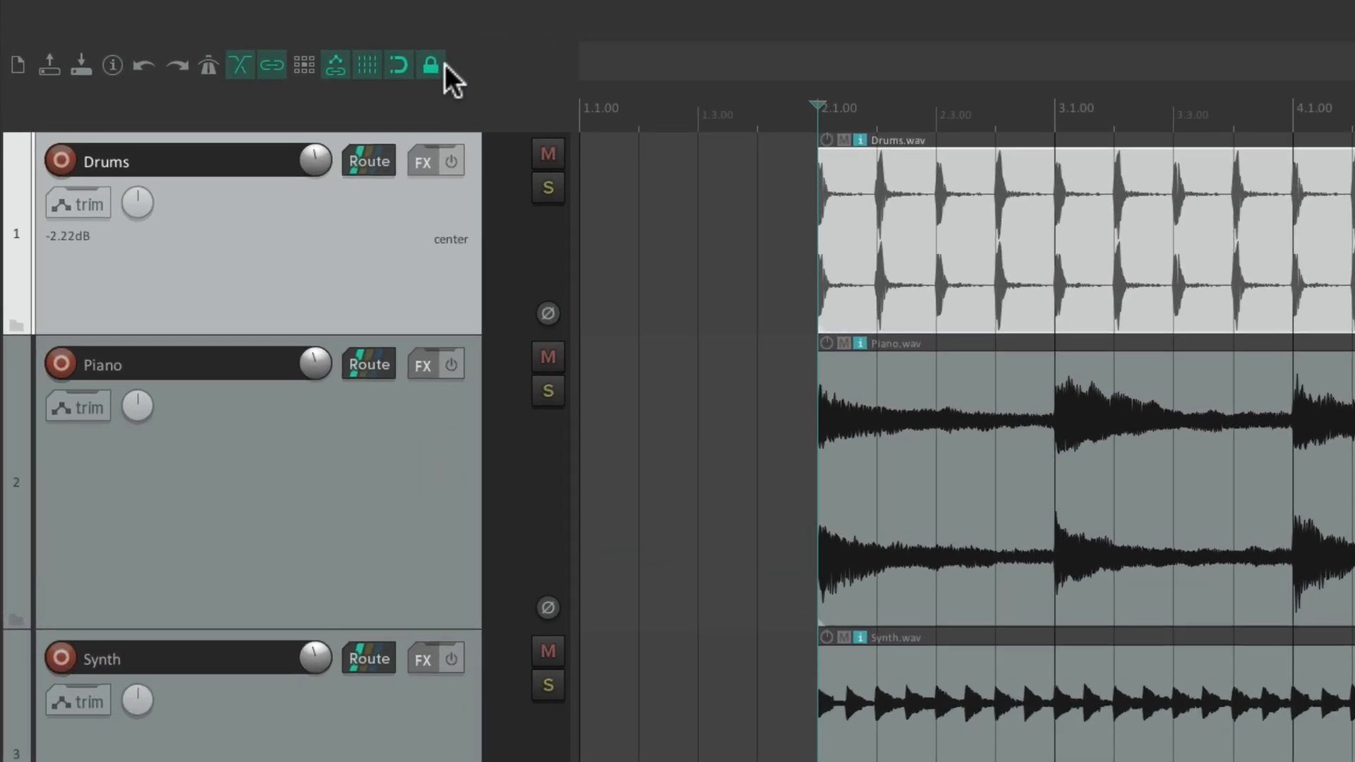
Turn locking off and try moving the Drums item, leaving it at 2.1.00.
{"action": "left_click", "coordinate": [432, 65]}
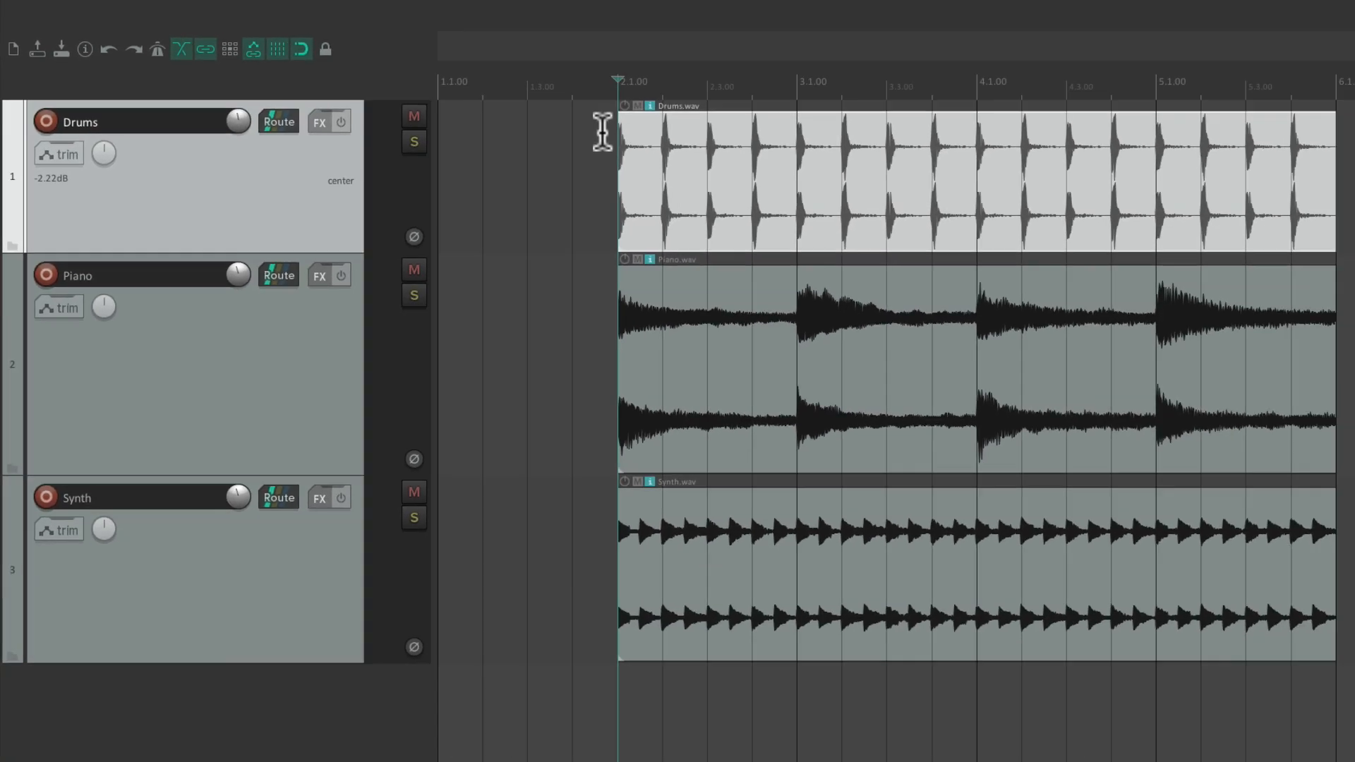
{"action": "left_click", "coordinate": [860, 191]}
{"action": "left_click_drag", "start_coordinate": [573, 127], "coordinate": [537, 199]}
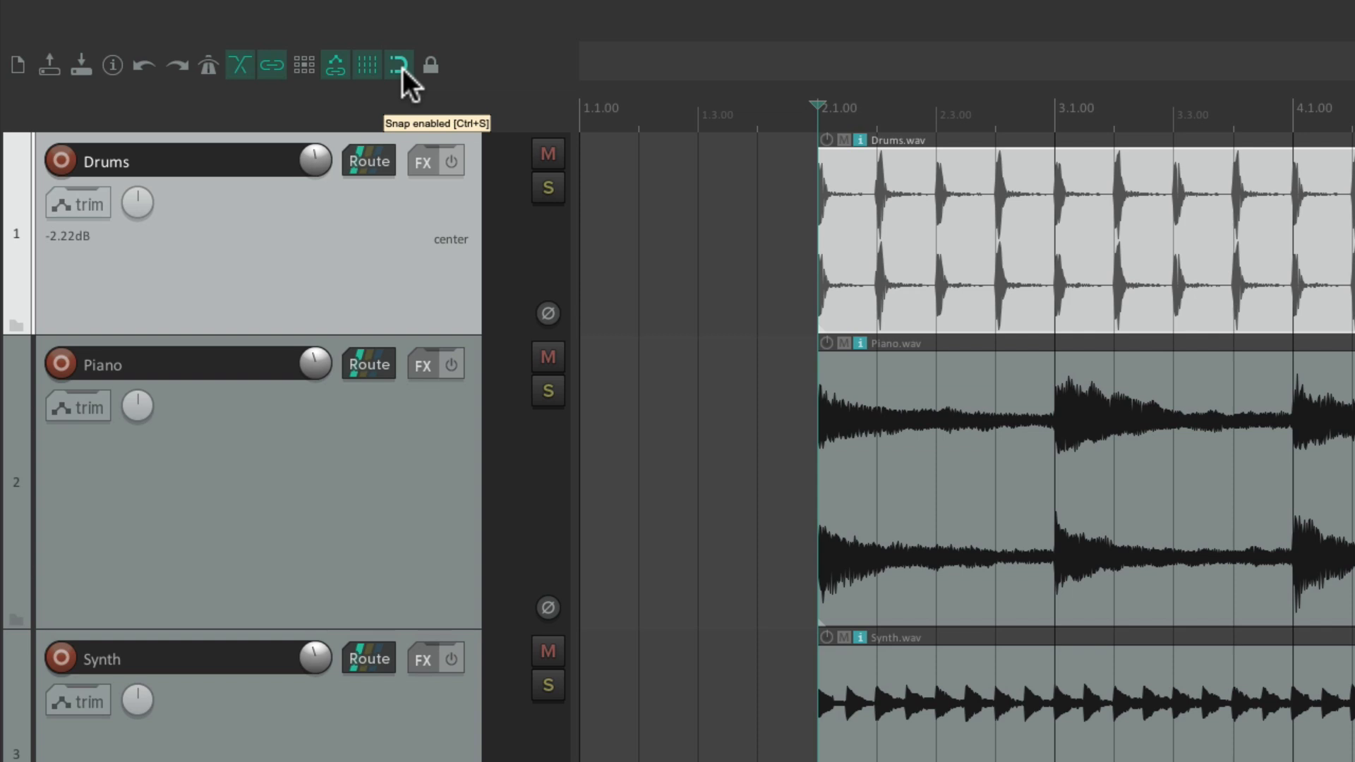
Disable snapping, move the Drums item freely off the grid, and return it to 2.1.00 with snapping enabled.
{"action": "left_click", "coordinate": [399, 65]}
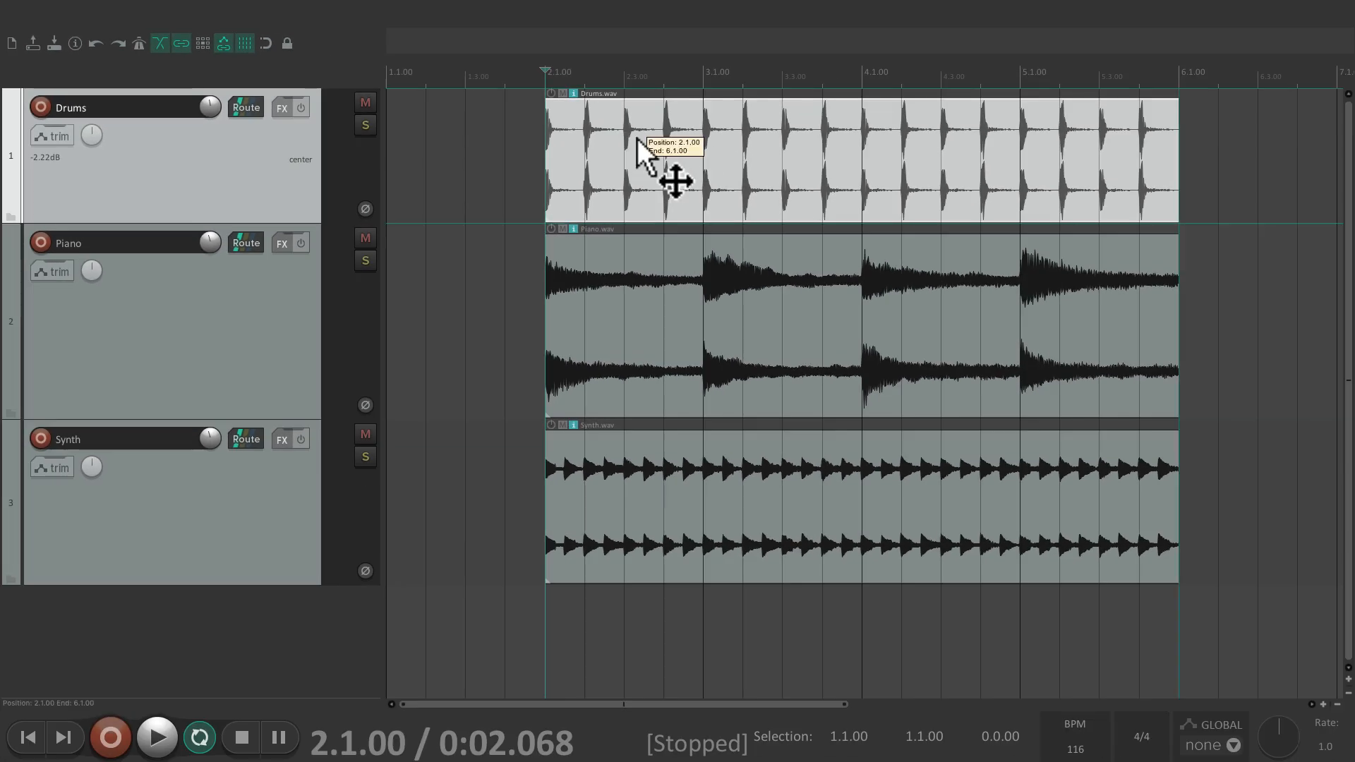
{"action": "left_click_drag", "start_coordinate": [637, 138], "coordinate": [688, 141]}
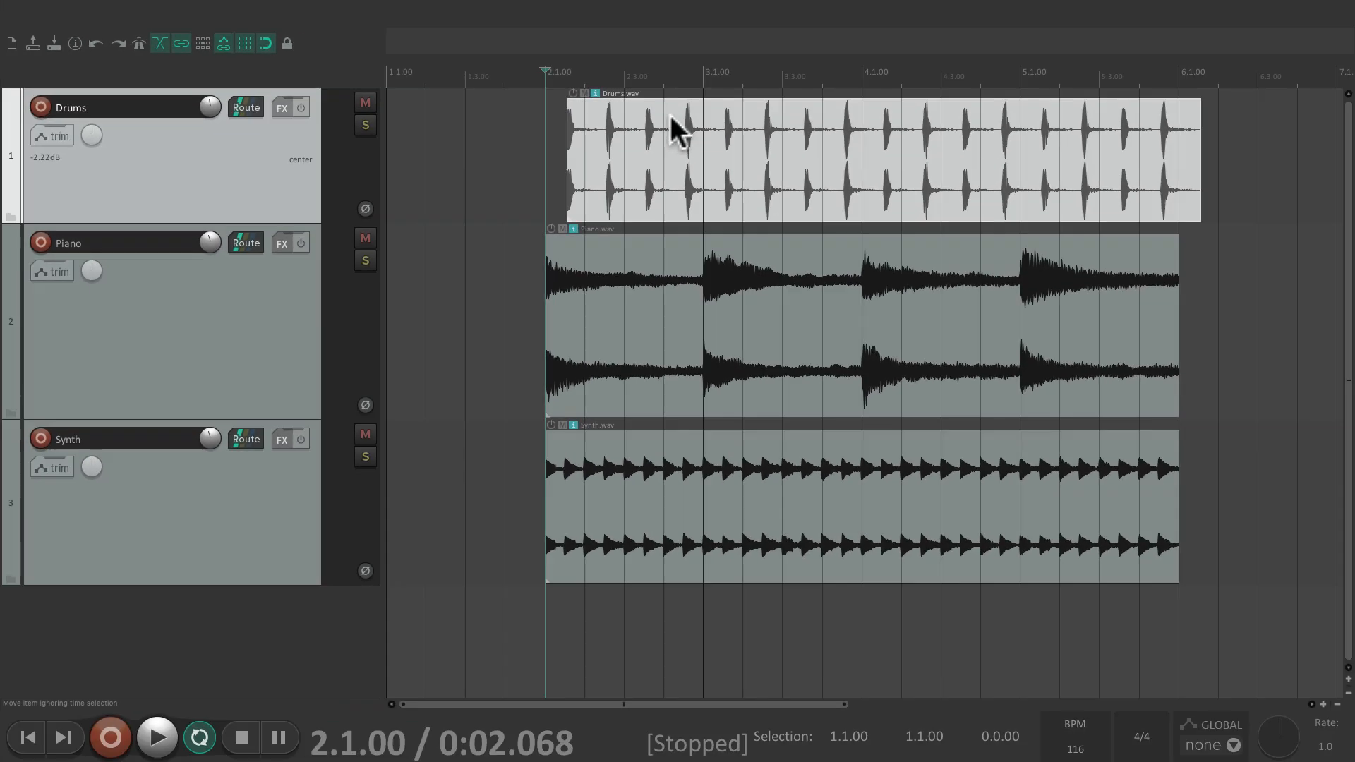
{"action": "left_click_drag", "start_coordinate": [1006, 183], "coordinate": [971, 245]}
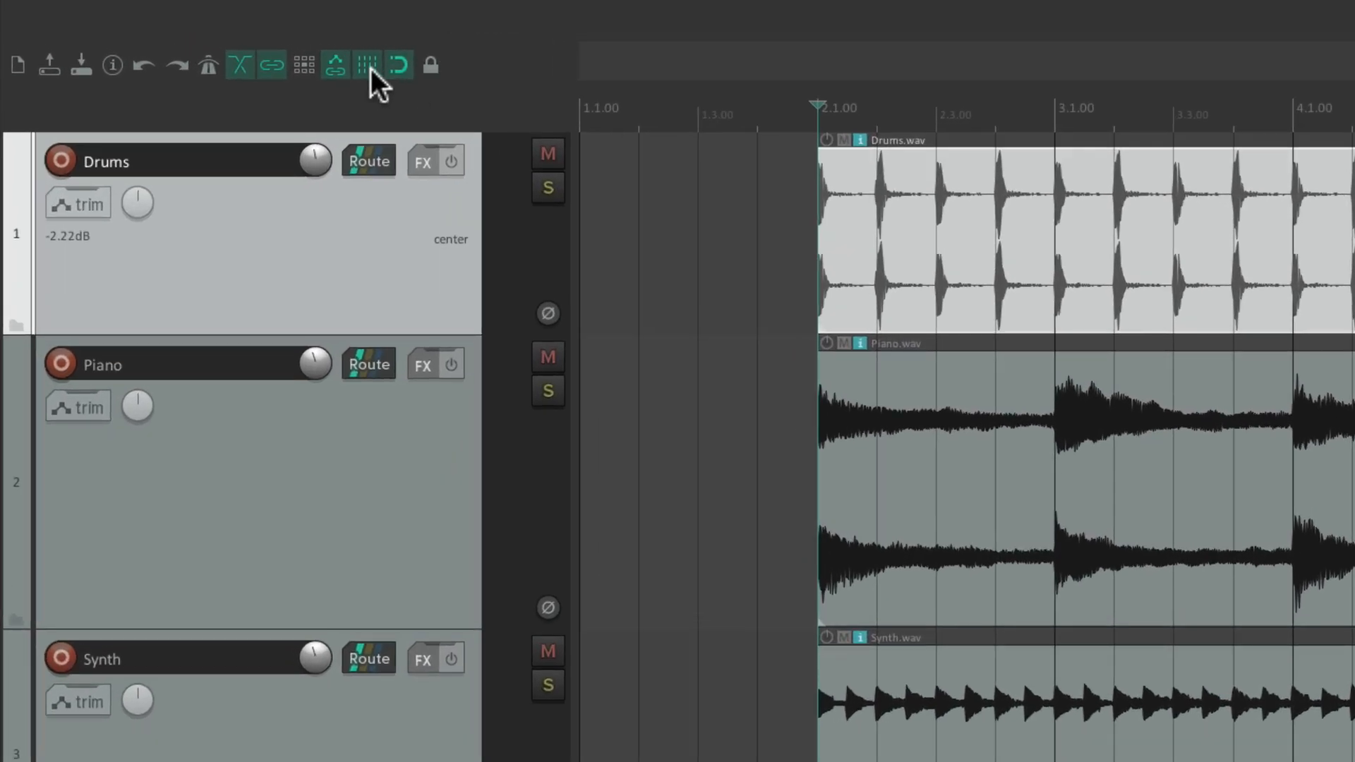
Hide the grid lines in the arrange view and show them again.
{"action": "left_click", "coordinate": [368, 67]}
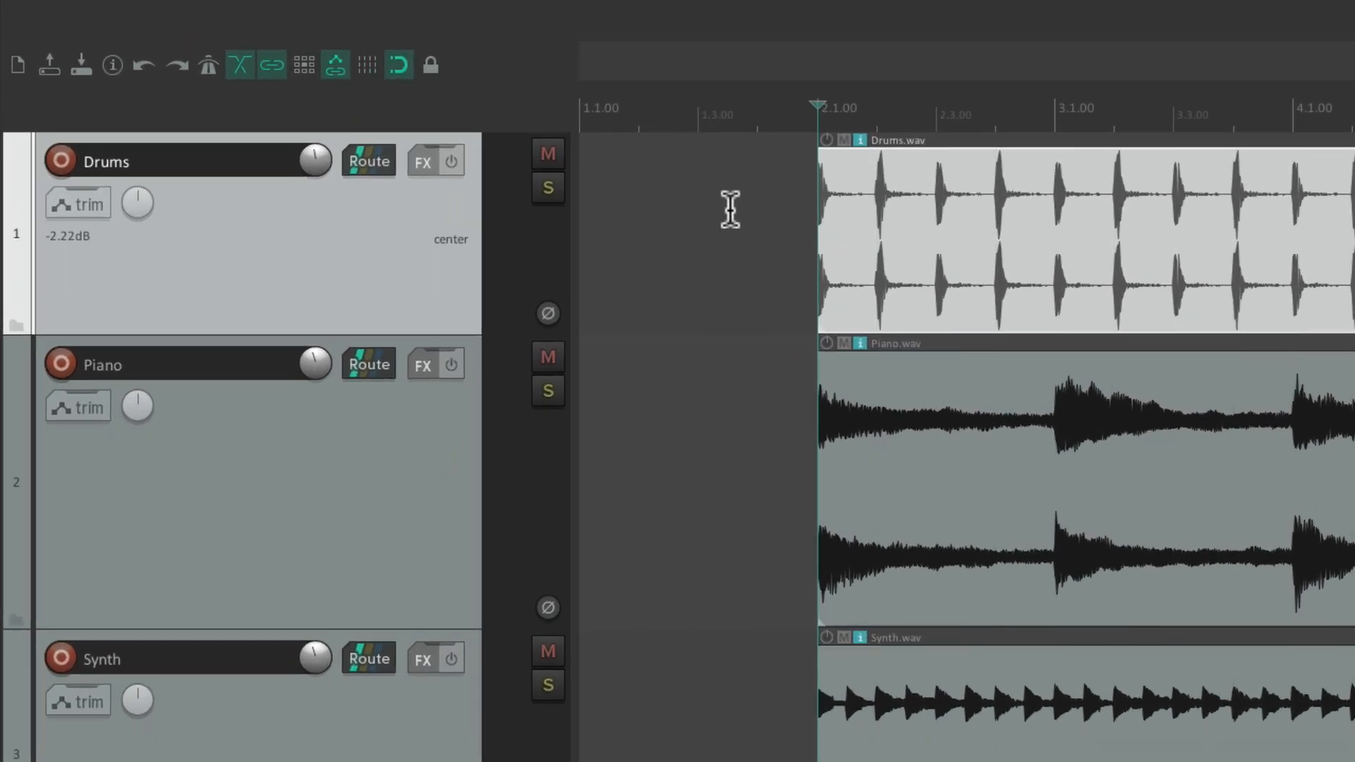
{"action": "left_click", "coordinate": [364, 67]}
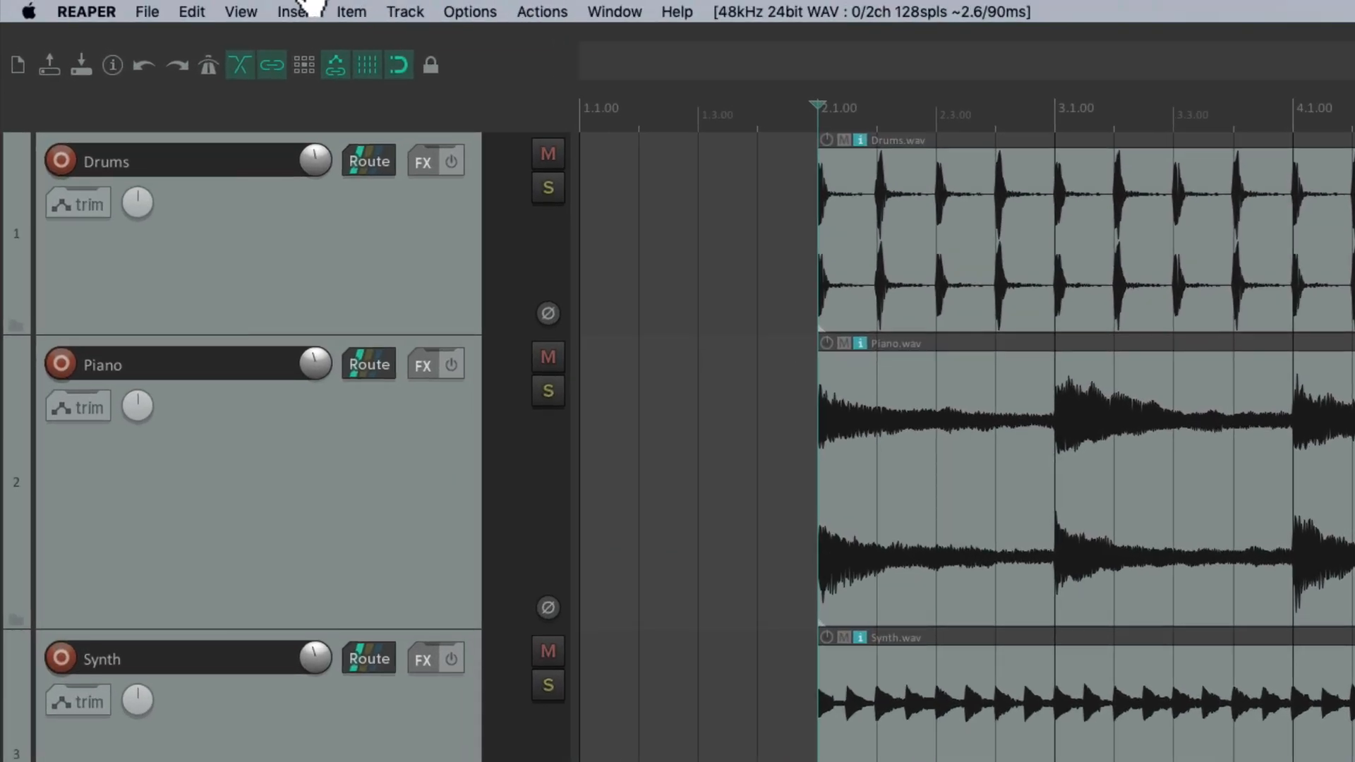
Hide the Transport and show it again.
{"action": "left_click", "coordinate": [157, 7]}
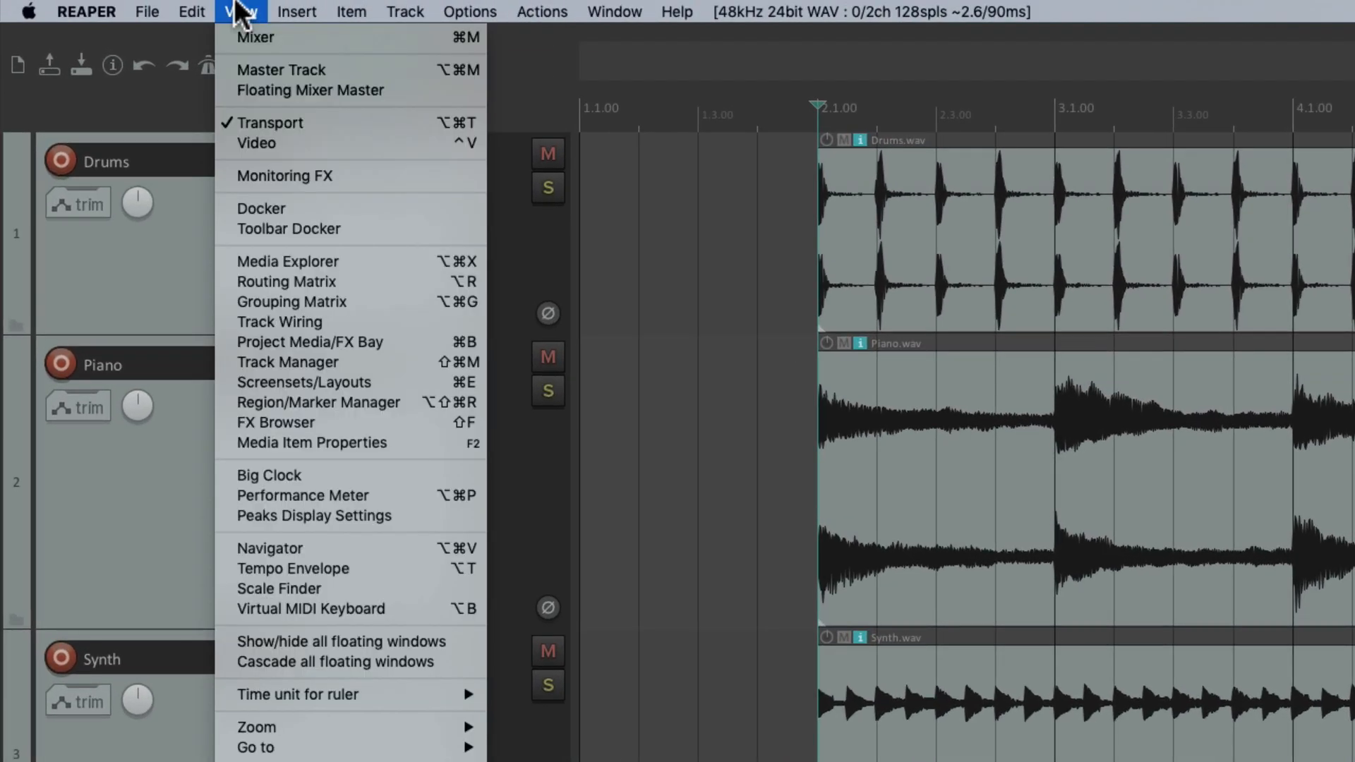
{"action": "left_click", "coordinate": [217, 120]}
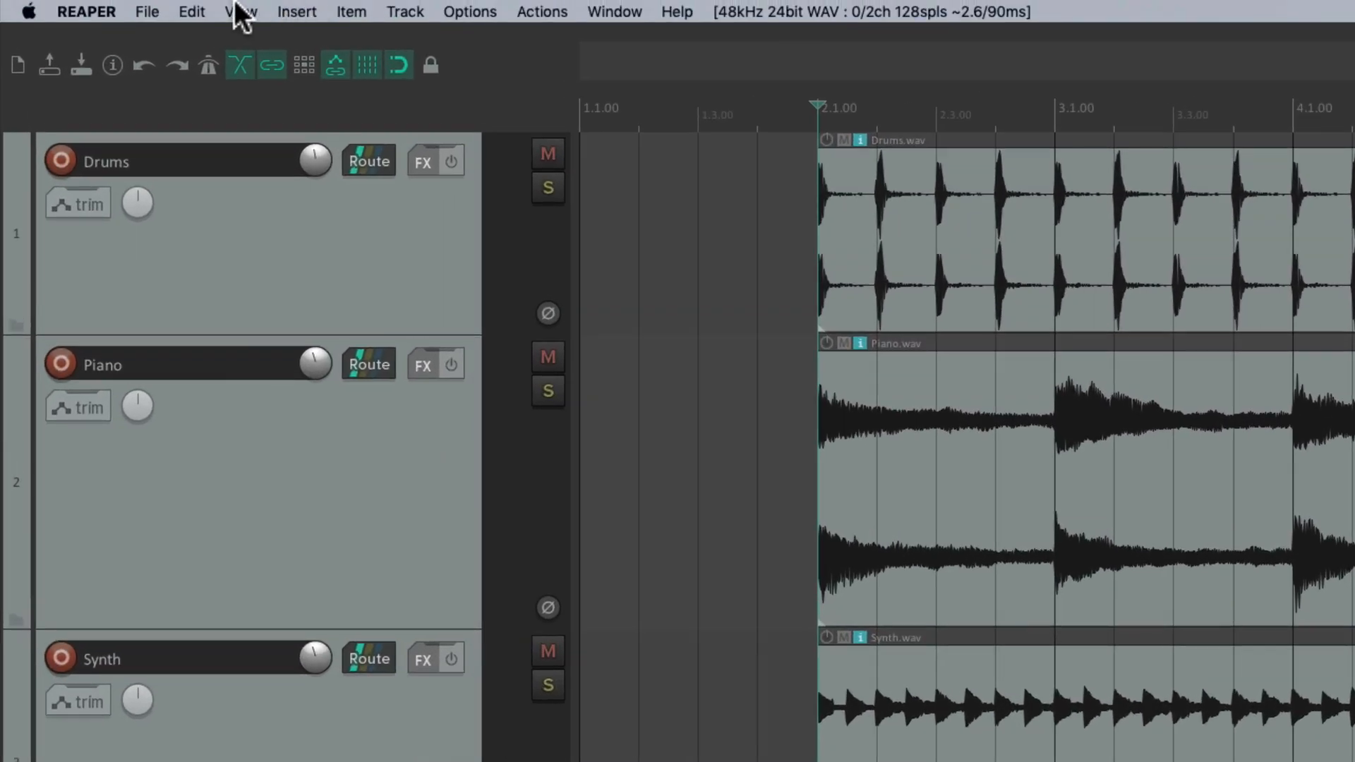
{"action": "left_click", "coordinate": [239, 11]}
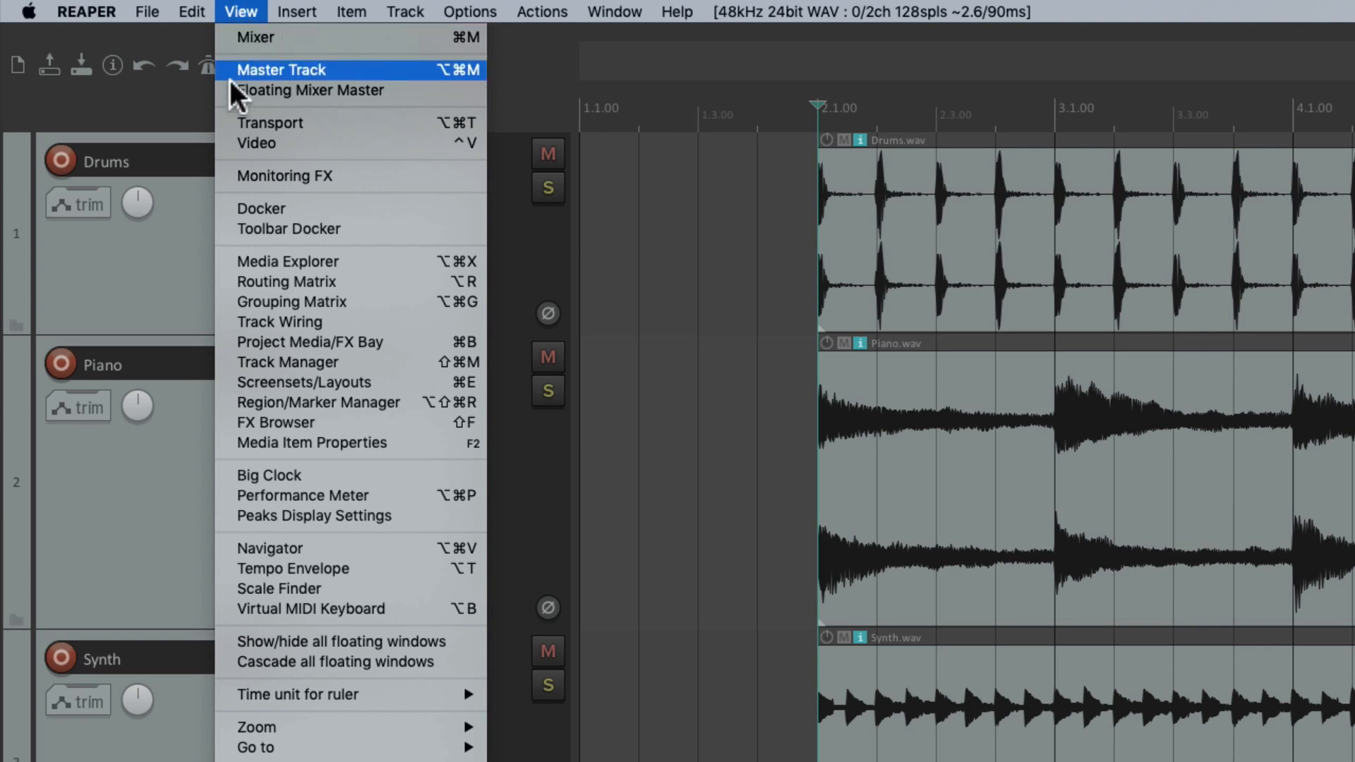
{"action": "left_click", "coordinate": [225, 125]}
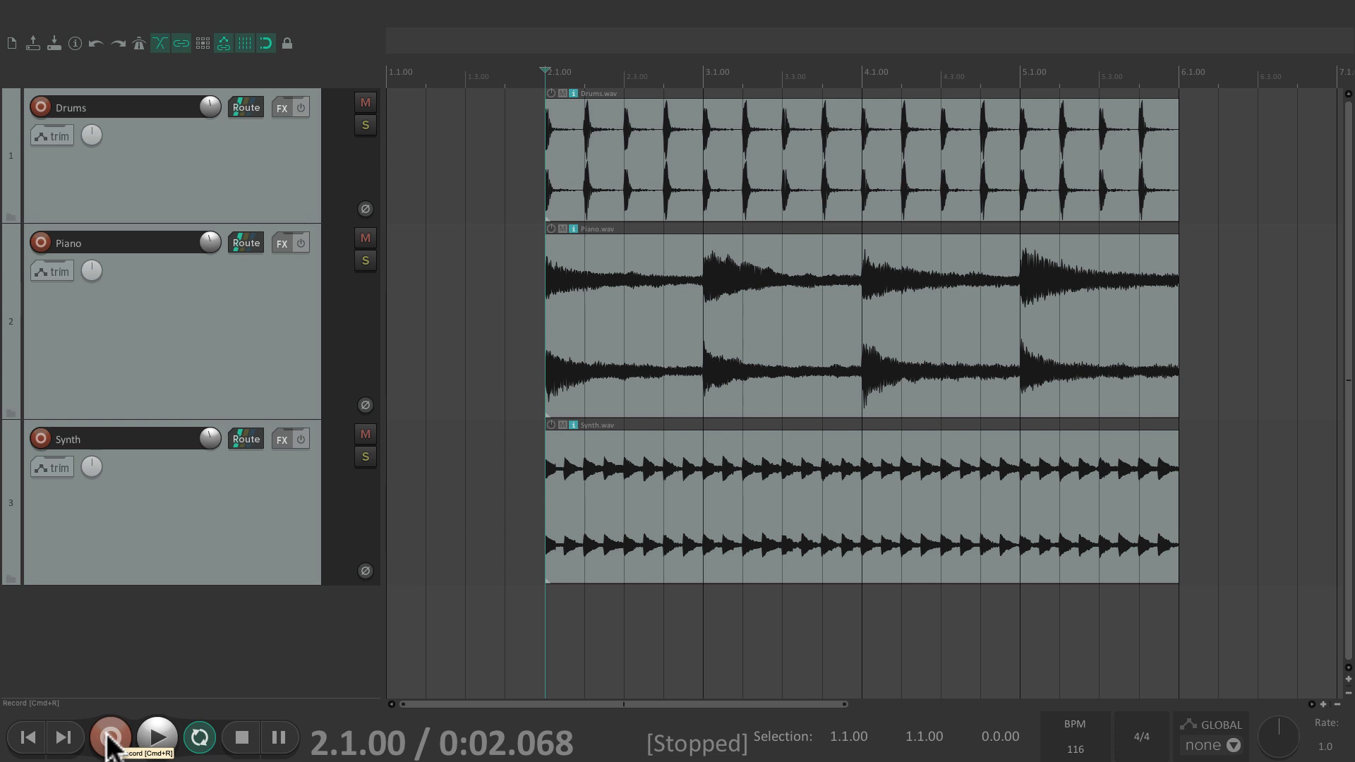
Zoom the timeline in and out around the start of the items, and scroll horizontally to view bars 1 to 6.
{"action": "left_click", "coordinate": [200, 739]}
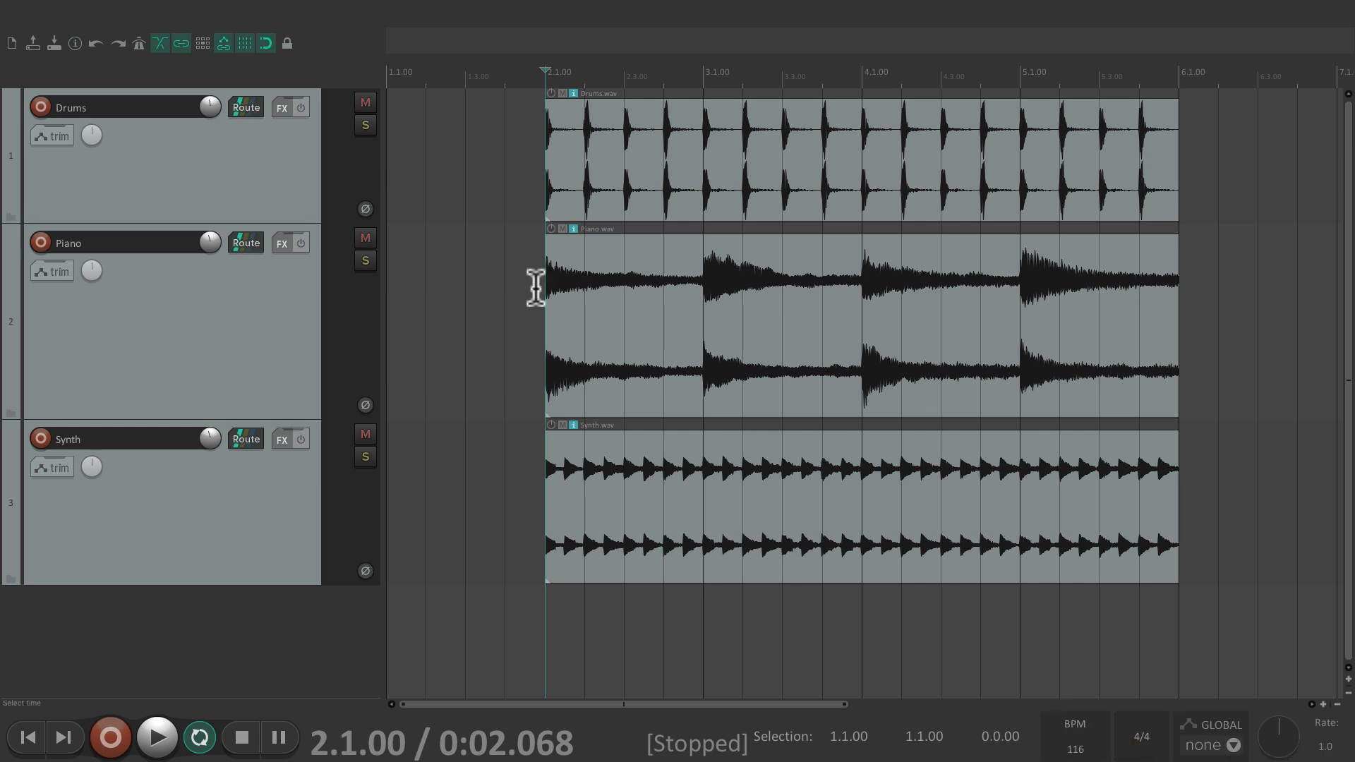
{"action": "scroll", "coordinate": [536, 305], "scroll_direction": "up", "scroll_amount": 5}
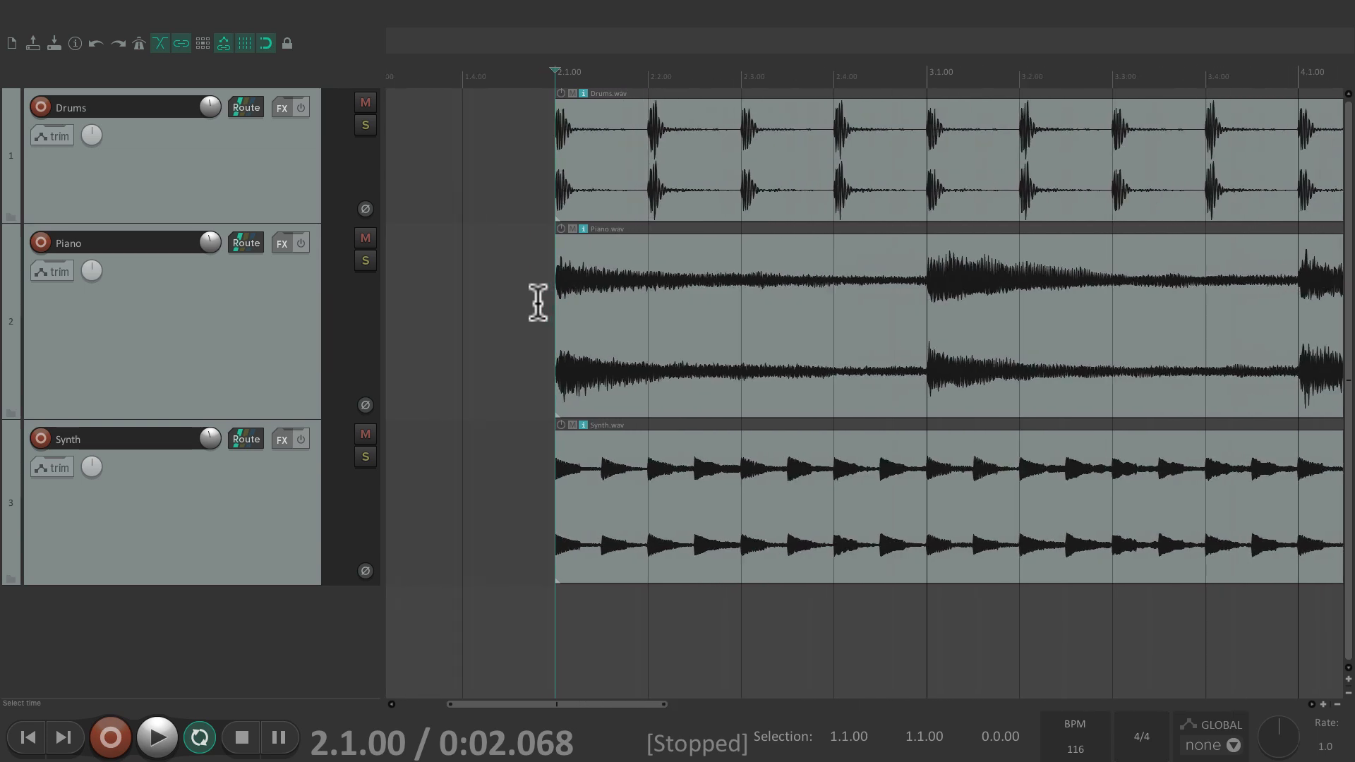
{"action": "scroll", "coordinate": [538, 303], "scroll_direction": "down", "scroll_amount": 8}
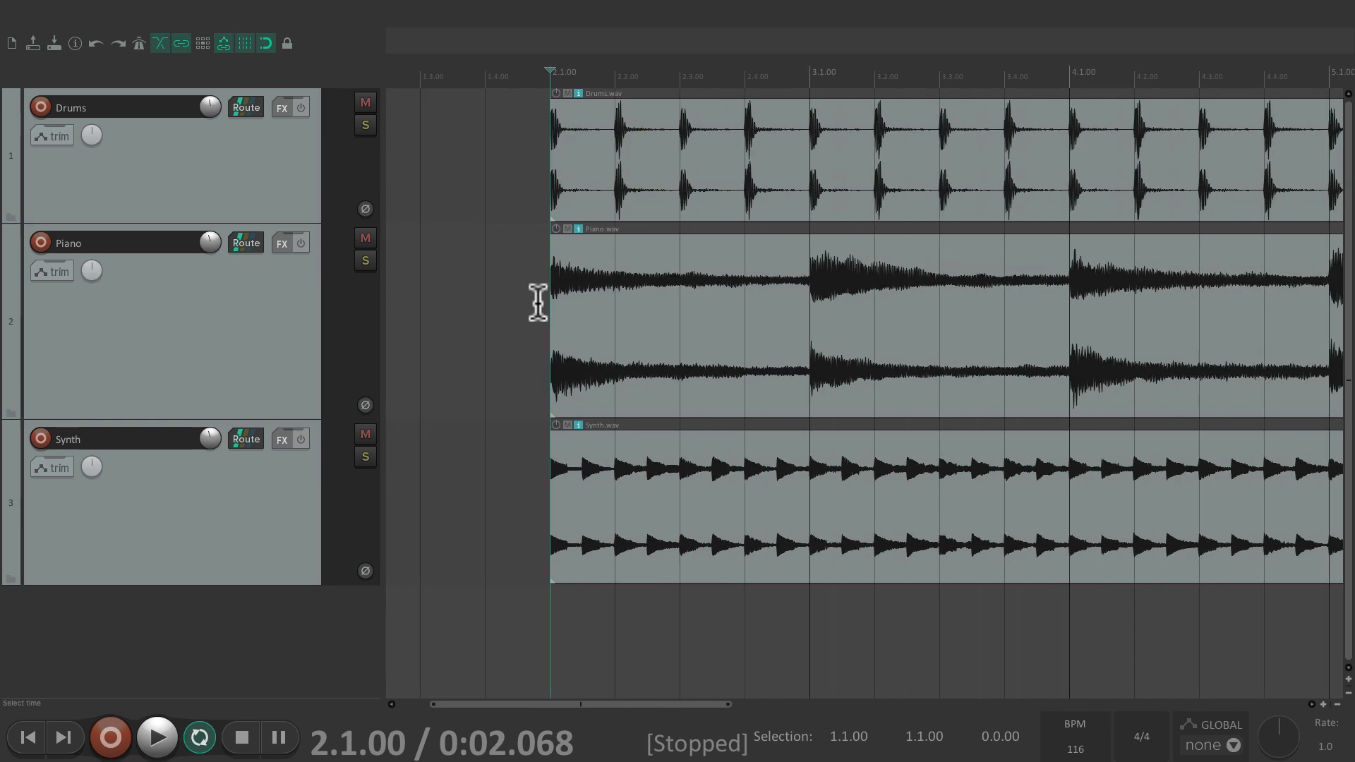
{"action": "scroll", "coordinate": [510, 205], "scroll_direction": "up", "scroll_amount": 5}
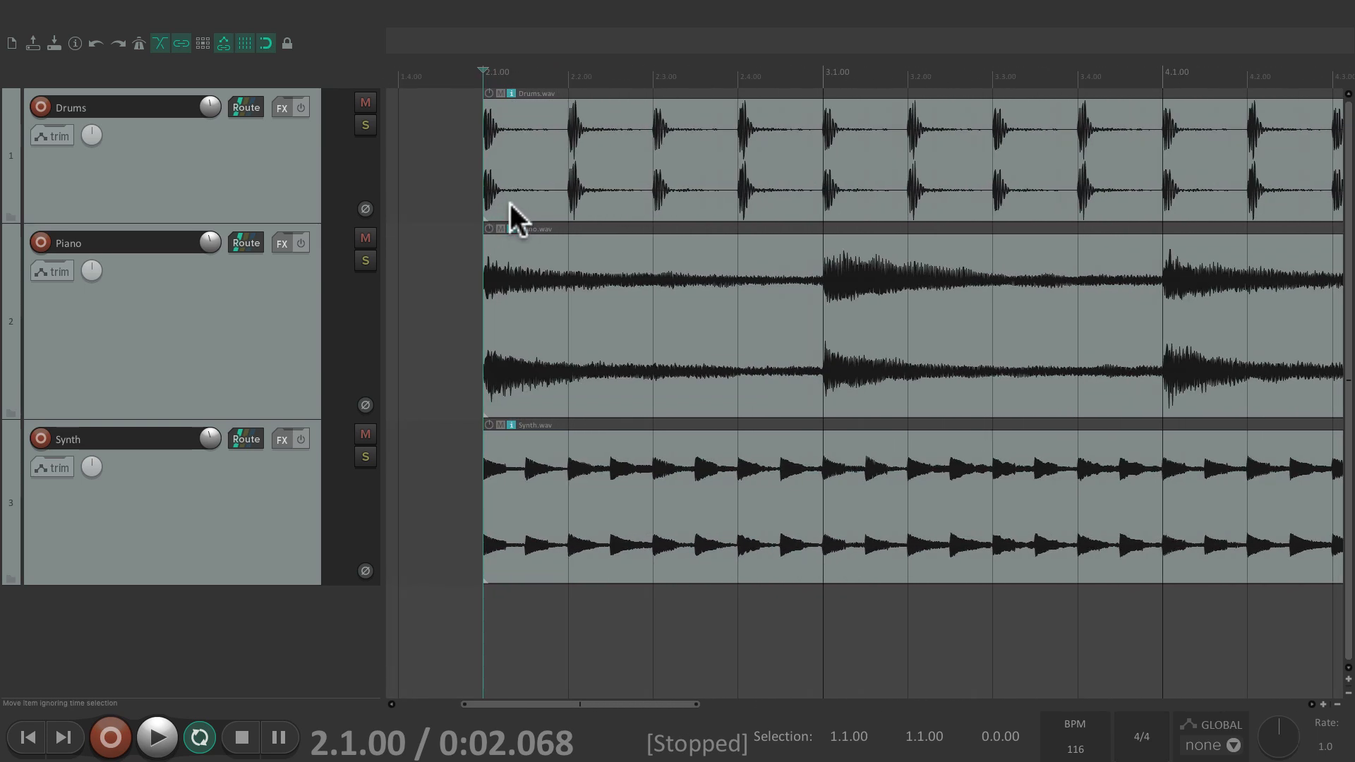
{"action": "scroll", "coordinate": [685, 168], "scroll_direction": "up", "scroll_amount": 3}
{"action": "scroll", "coordinate": [685, 168], "scroll_direction": "left", "scroll_amount": 3}
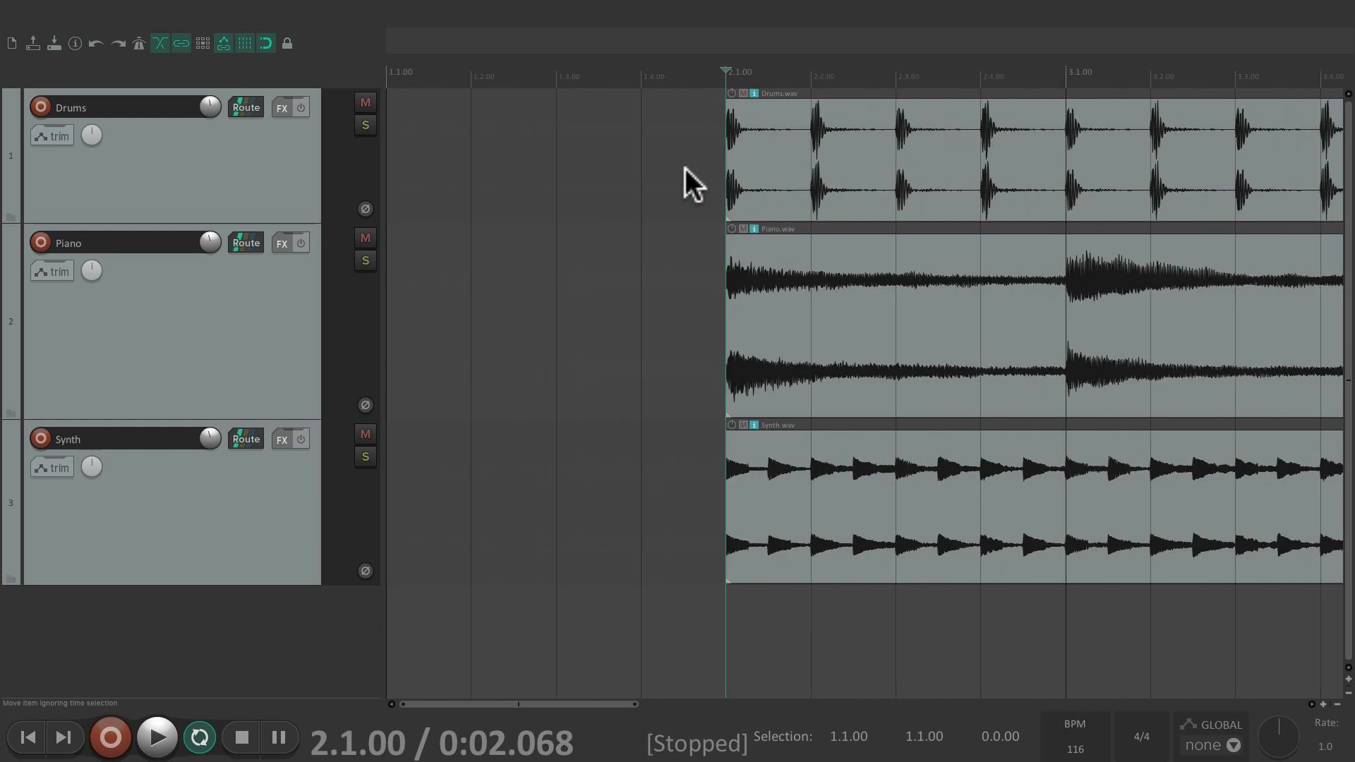
{"action": "scroll", "coordinate": [685, 168], "scroll_direction": "down", "scroll_amount": 2}
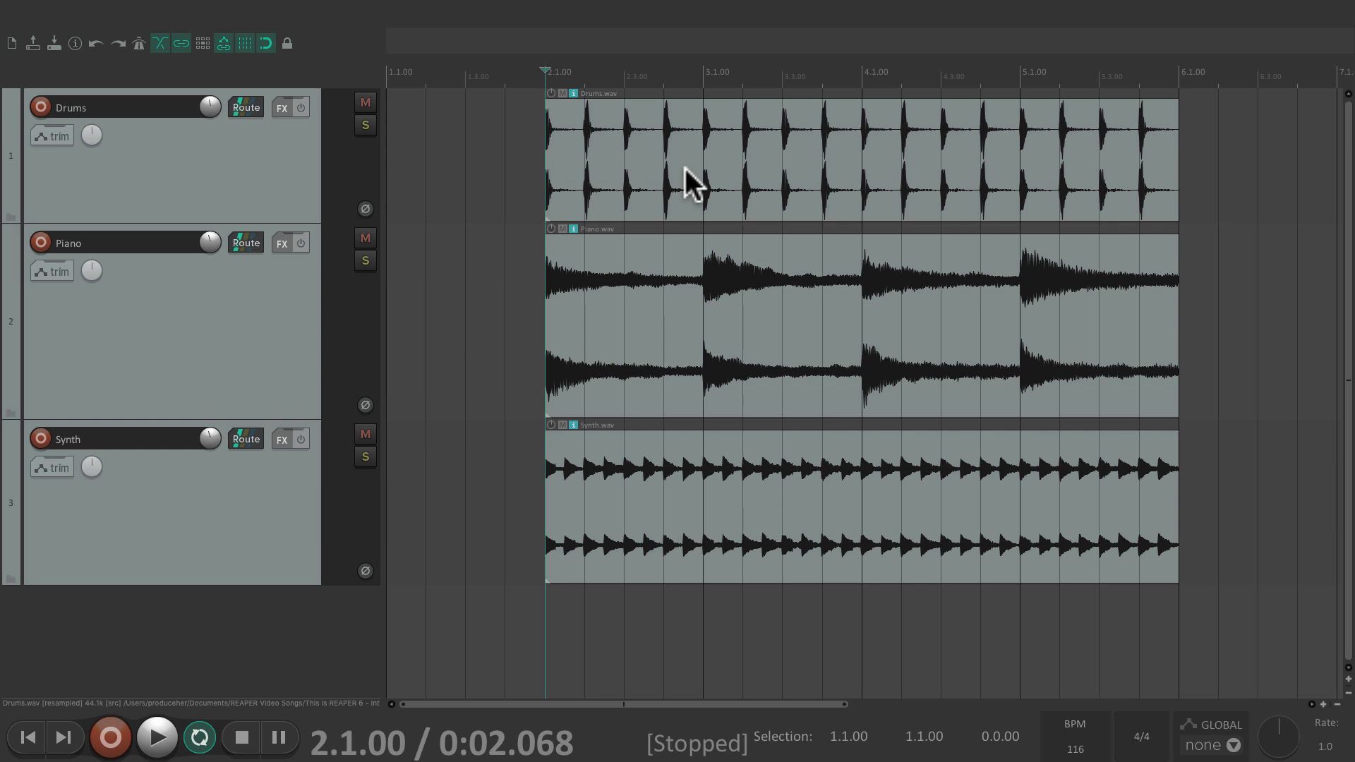
Examine the commands available for the Drums item and for the Drums track without choosing any.
{"action": "left_click", "coordinate": [641, 130]}
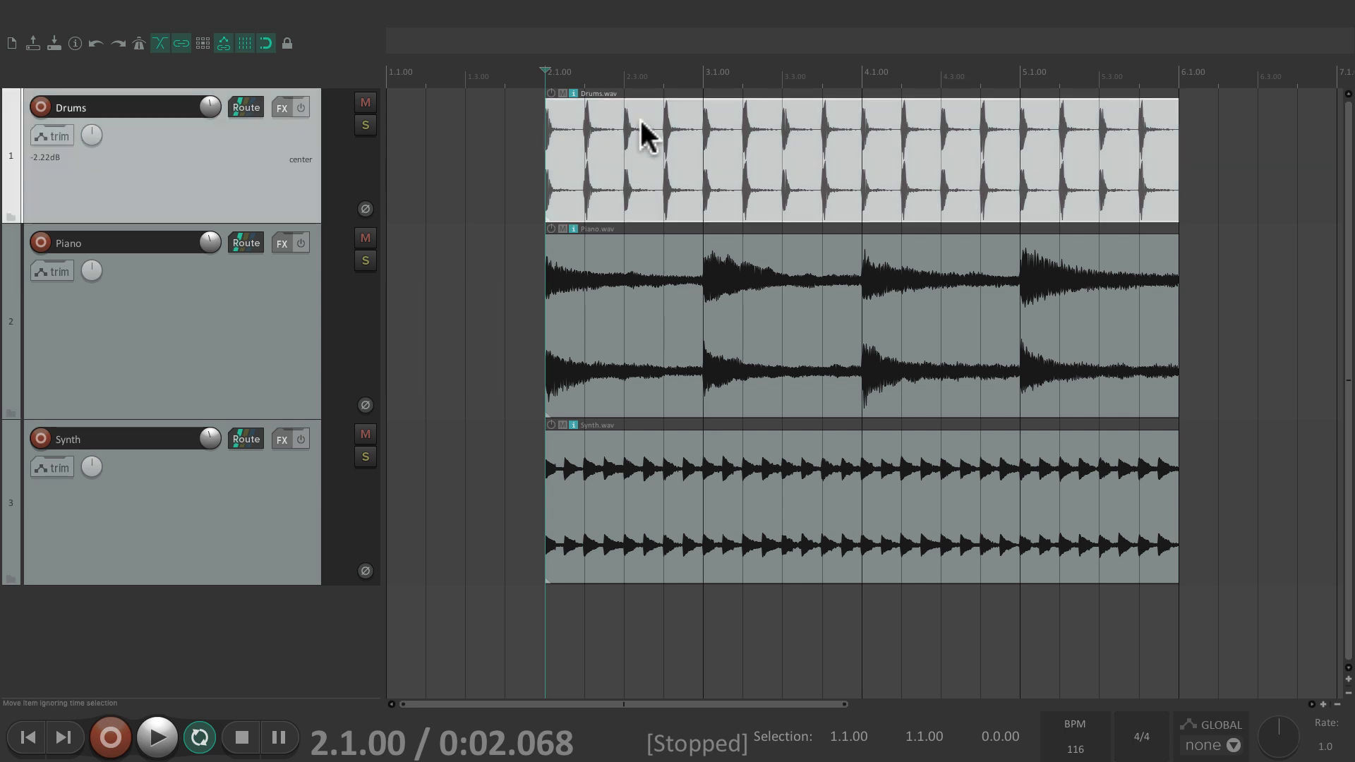
{"action": "right_click", "coordinate": [641, 122]}
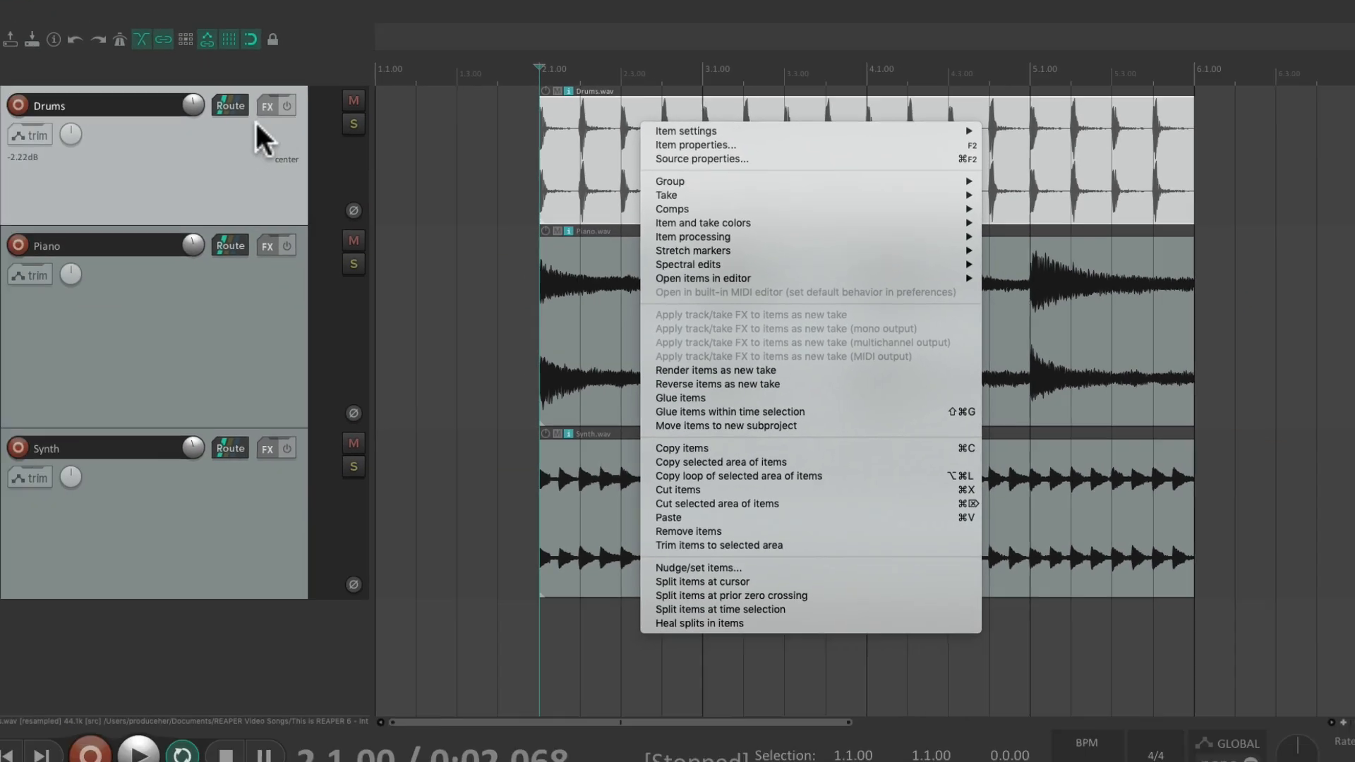
{"action": "left_click", "coordinate": [240, 170]}
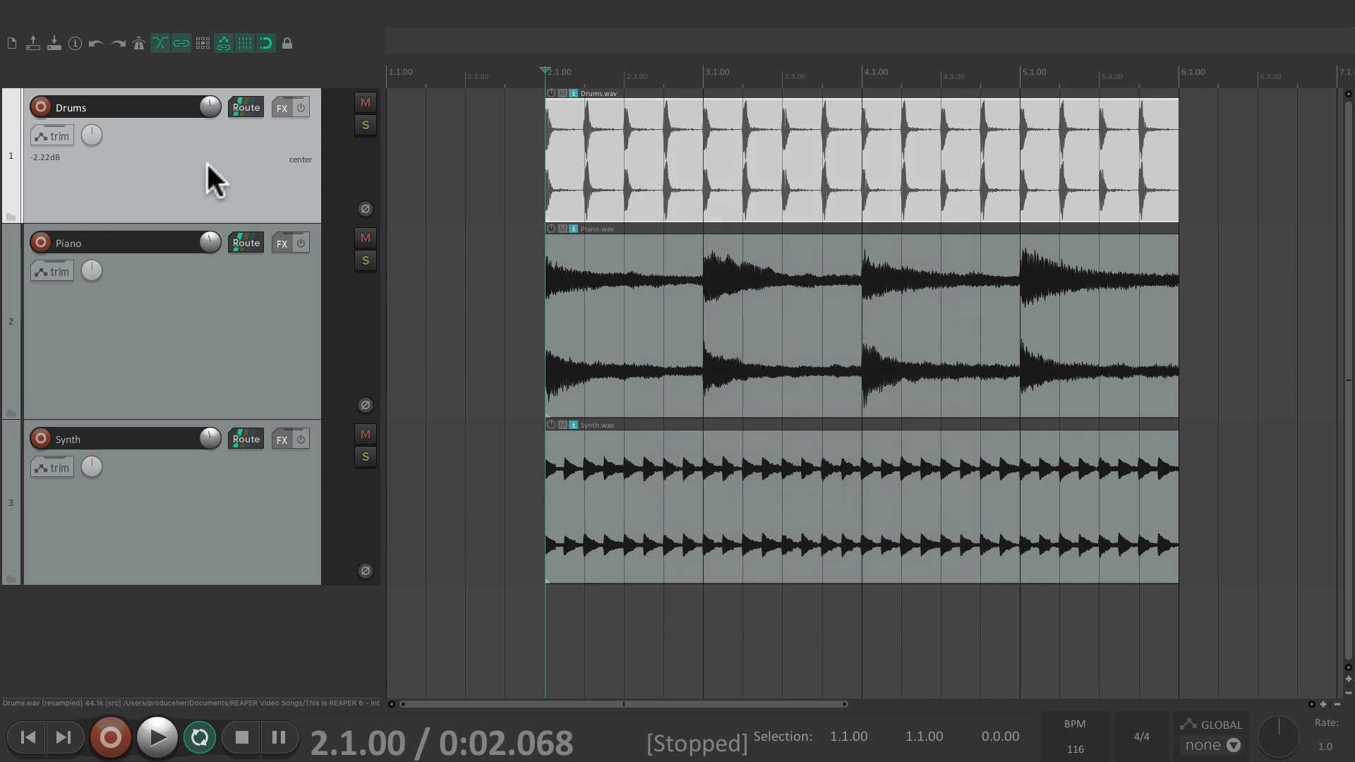
{"action": "right_click", "coordinate": [240, 162]}
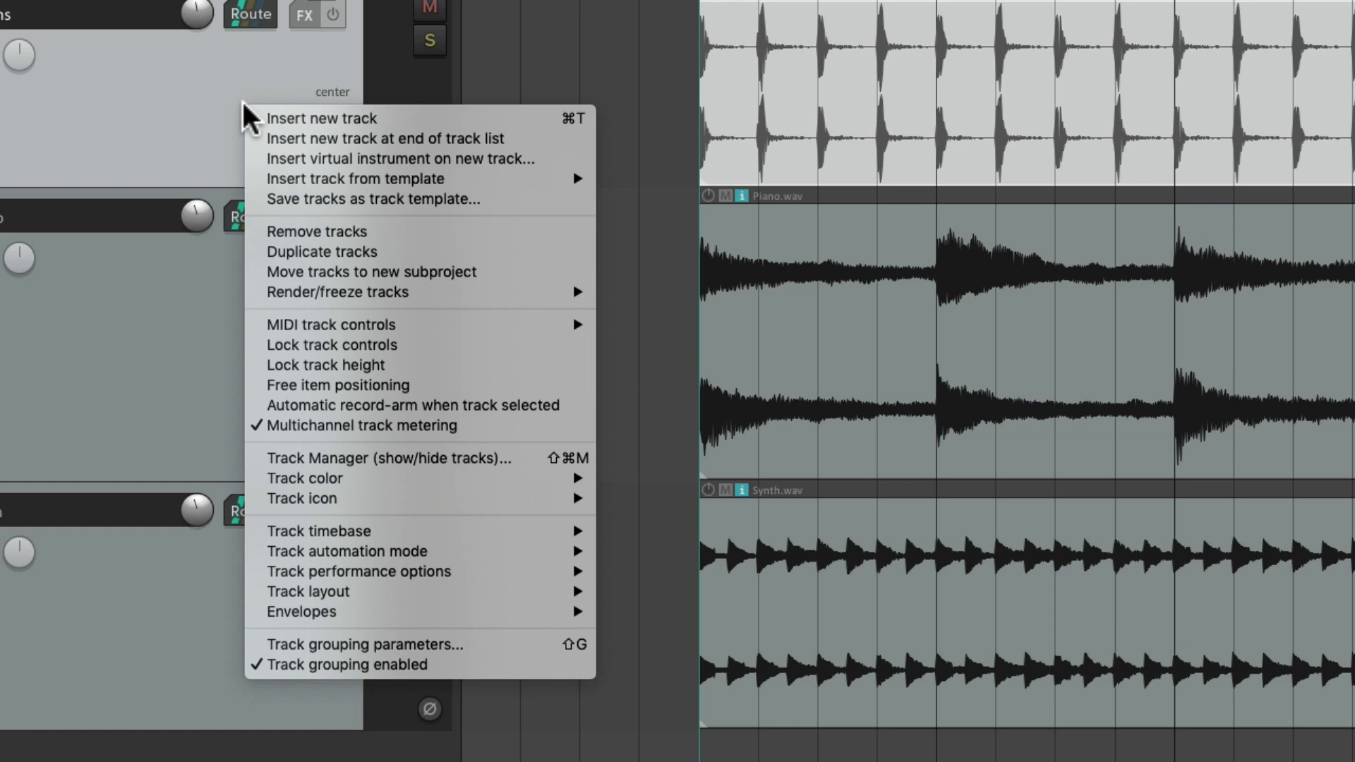
{"action": "left_click", "coordinate": [219, 106]}
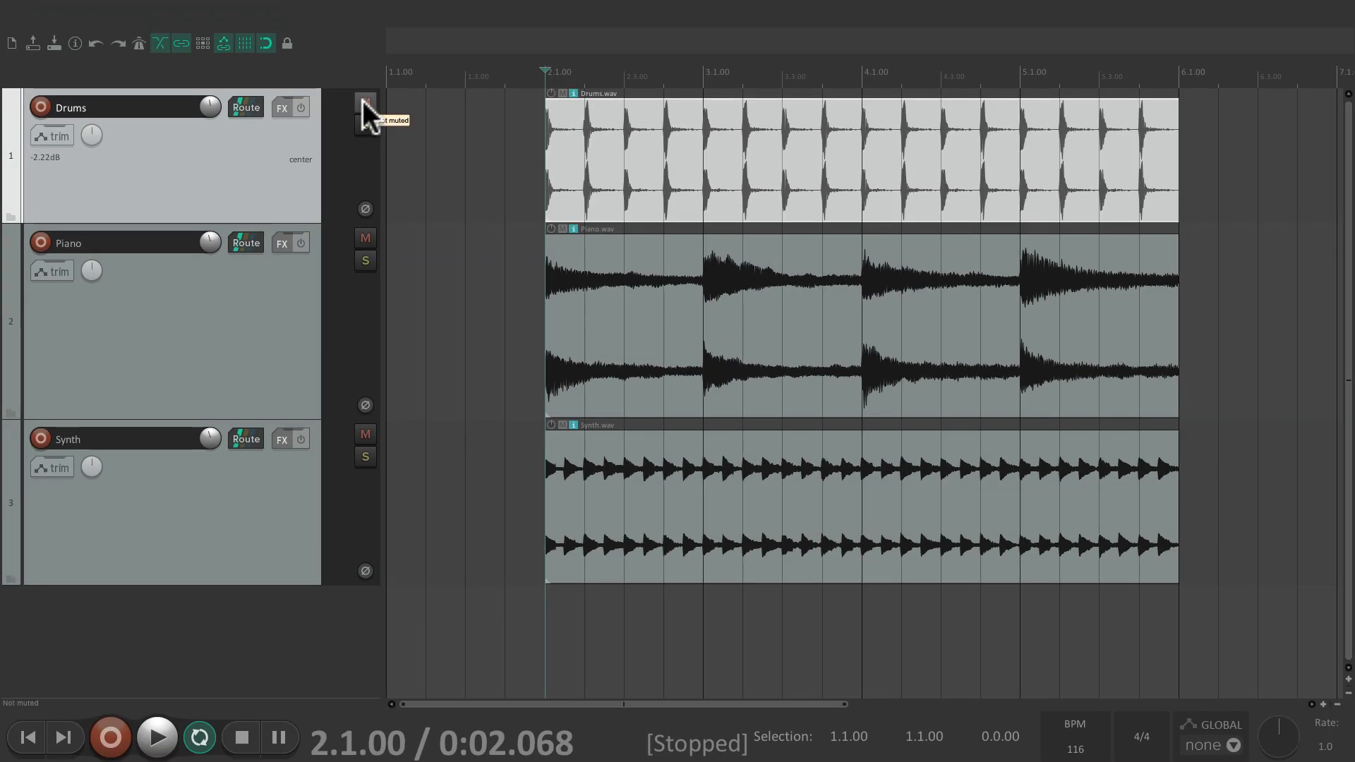
Check the options for the Drums track's mute and solo controls without changing anything.
{"action": "right_click", "coordinate": [363, 101]}
{"action": "left_click", "coordinate": [359, 82]}
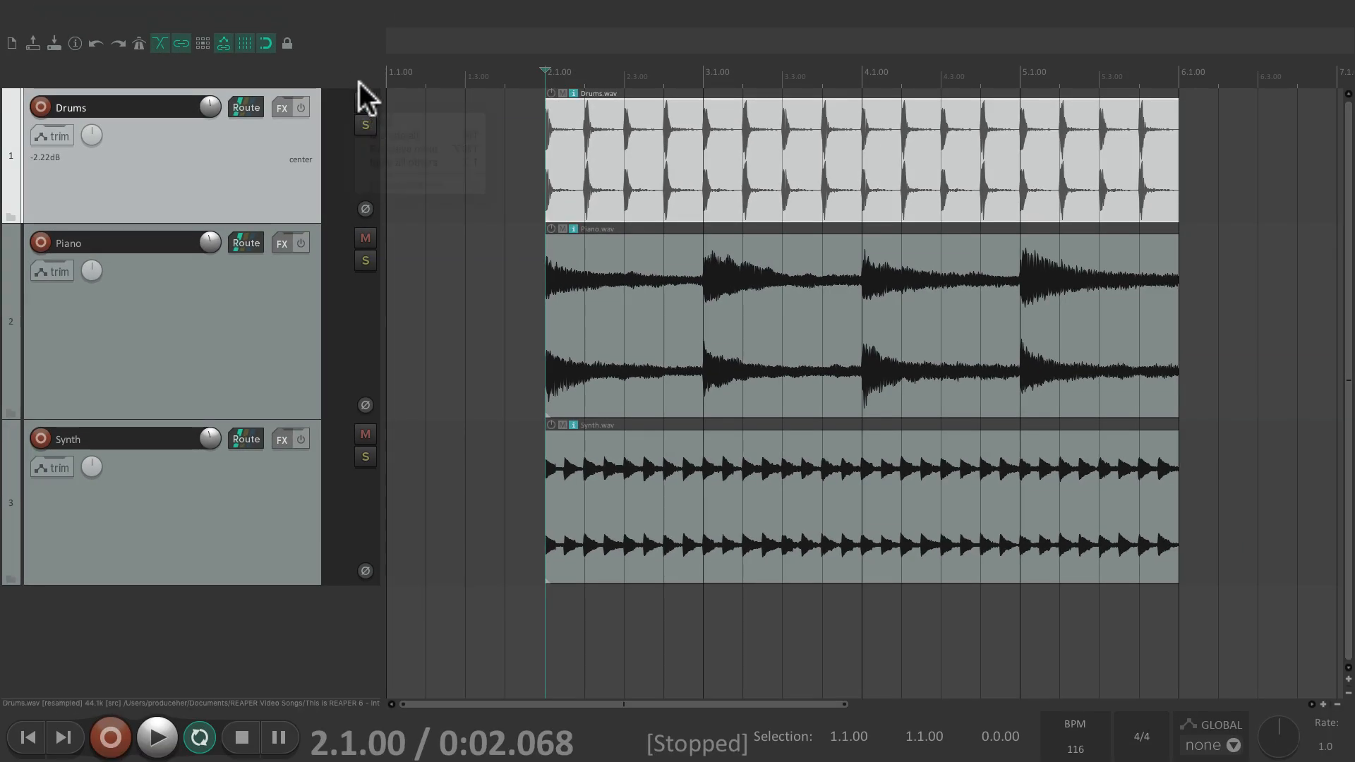
{"action": "right_click", "coordinate": [366, 122]}
{"action": "left_click", "coordinate": [357, 39]}
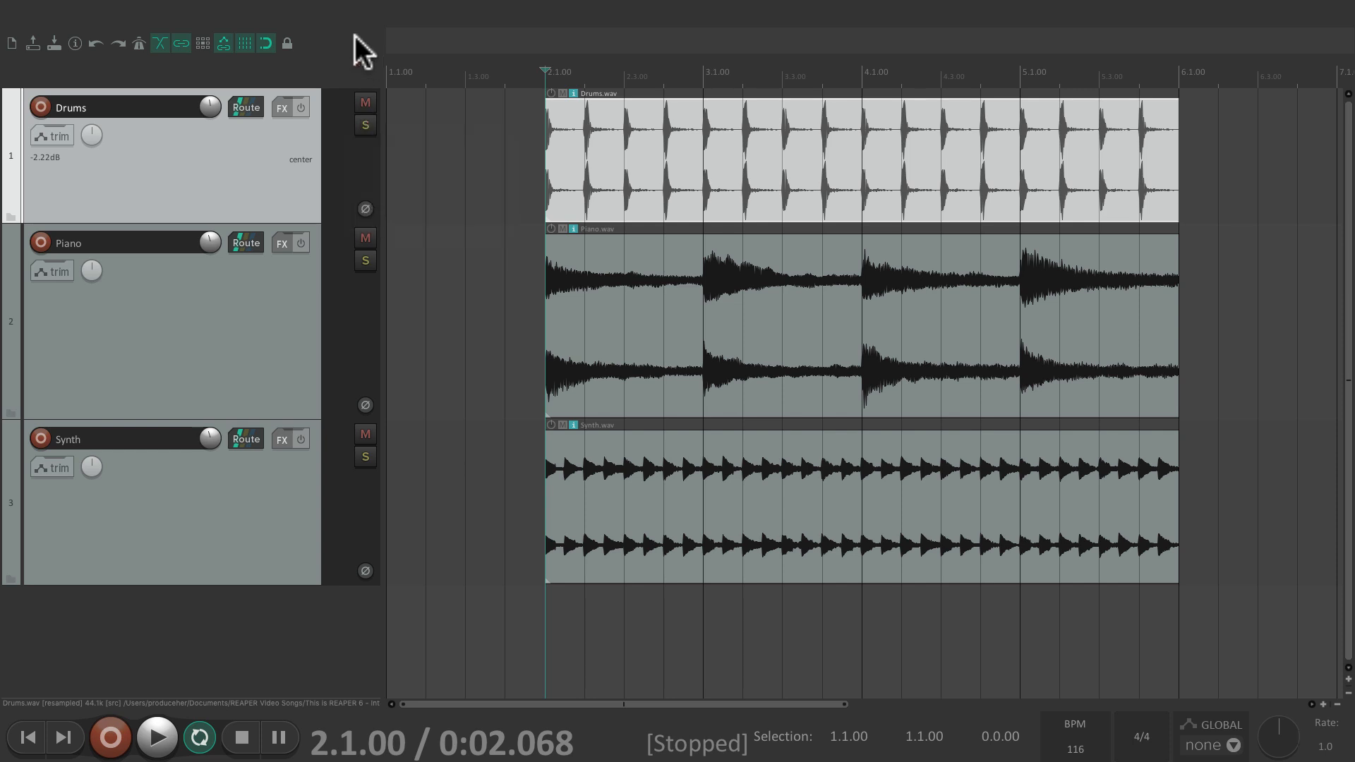
Examine the timeline ruler's commands without choosing any, and check the Drums track's volume and pan knobs.
{"action": "right_click", "coordinate": [653, 72]}
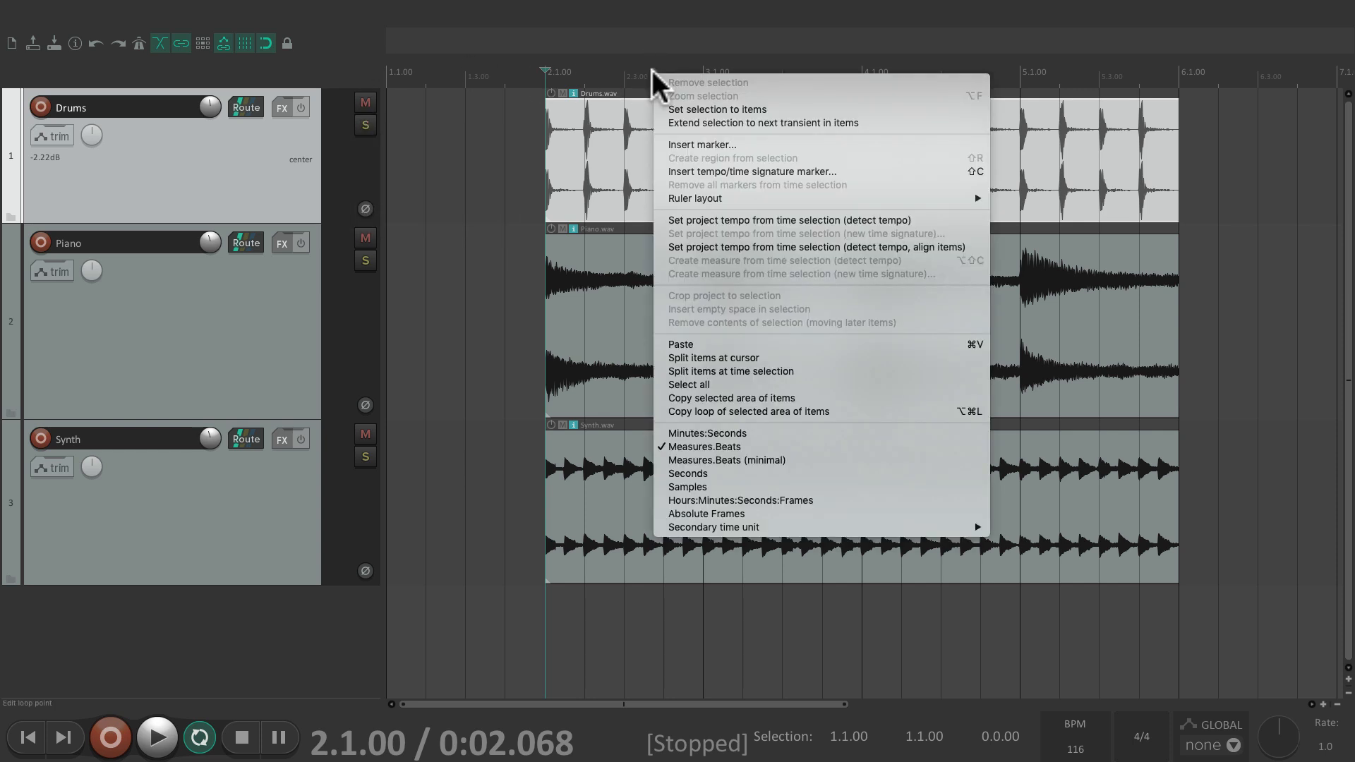
{"action": "left_click", "coordinate": [367, 63]}
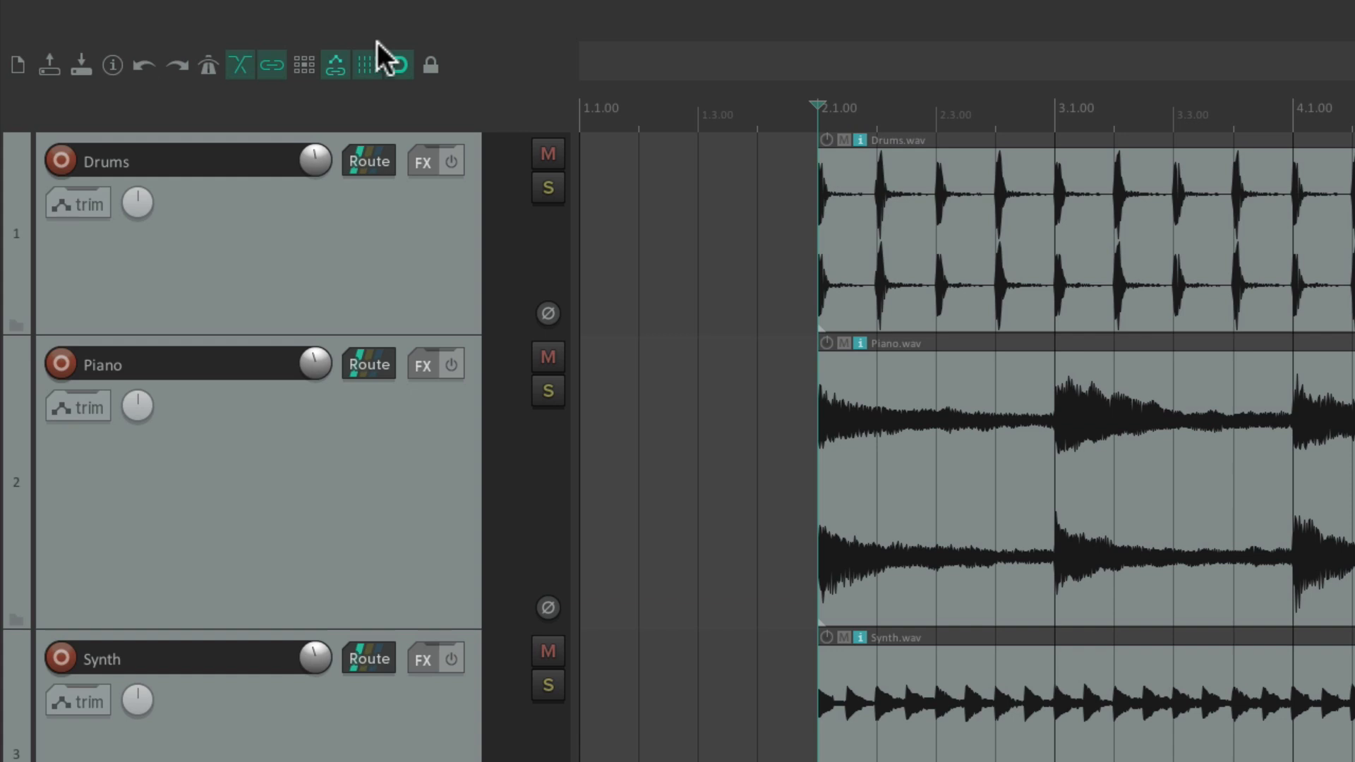
{"action": "mouse_move", "coordinate": [312, 158]}
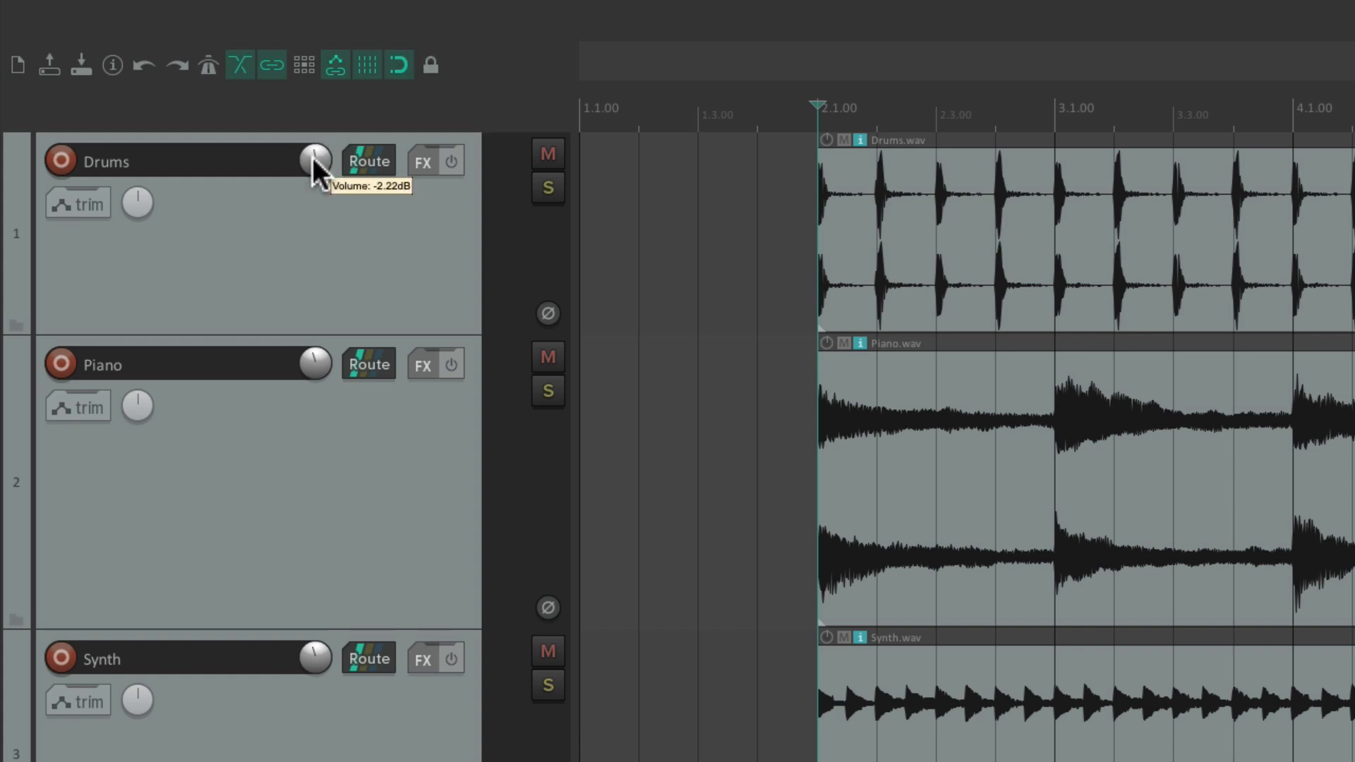
{"action": "mouse_move", "coordinate": [140, 204]}
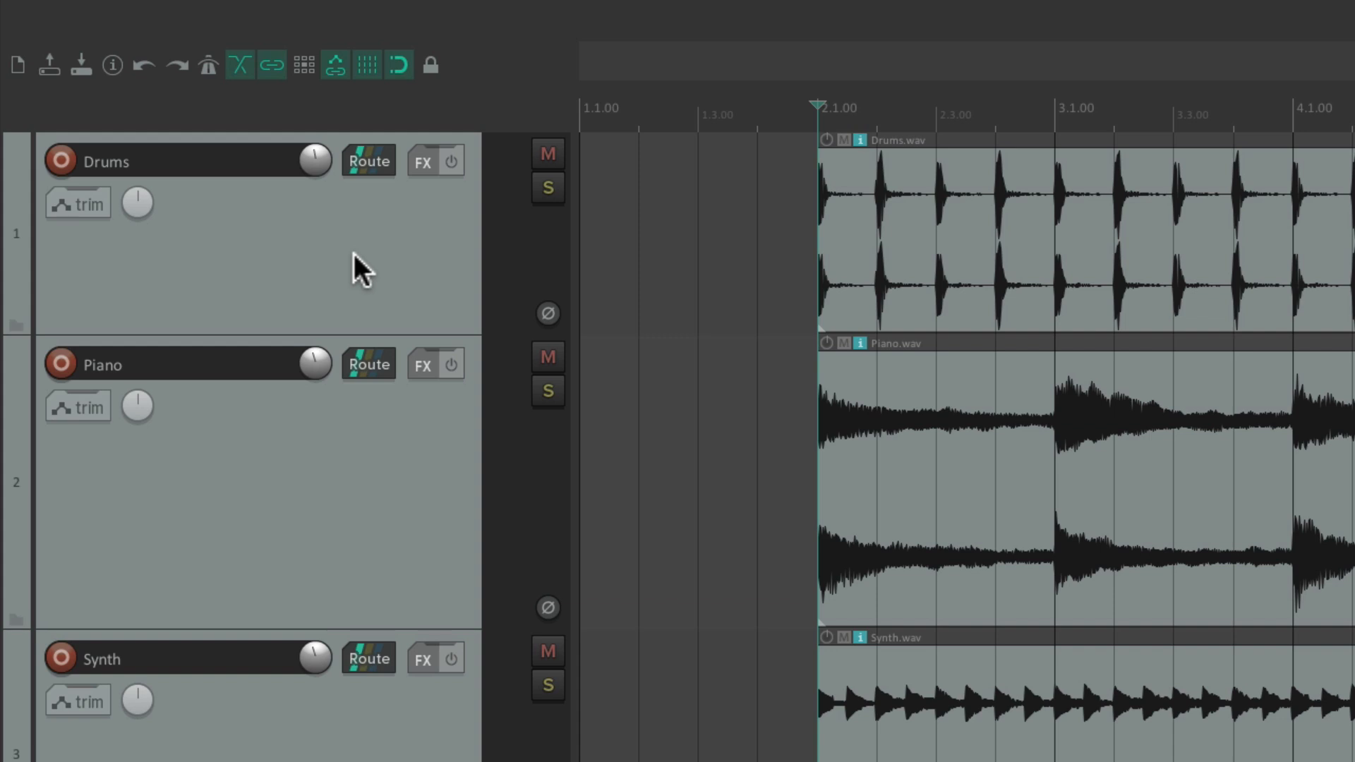
Look through the main menu commands, including Actions and Item, without choosing any.
{"action": "mouse_move", "coordinate": [432, 5]}
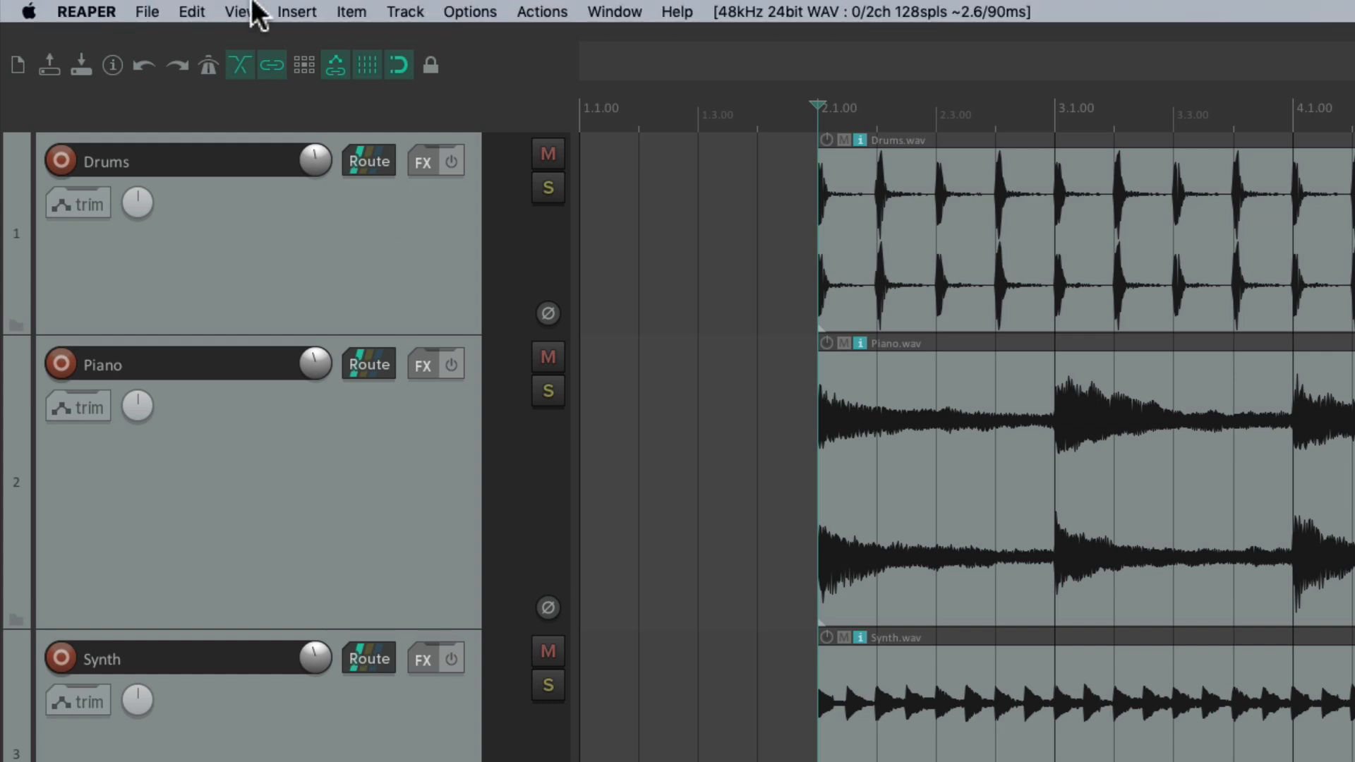
{"action": "left_click", "coordinate": [604, 12]}
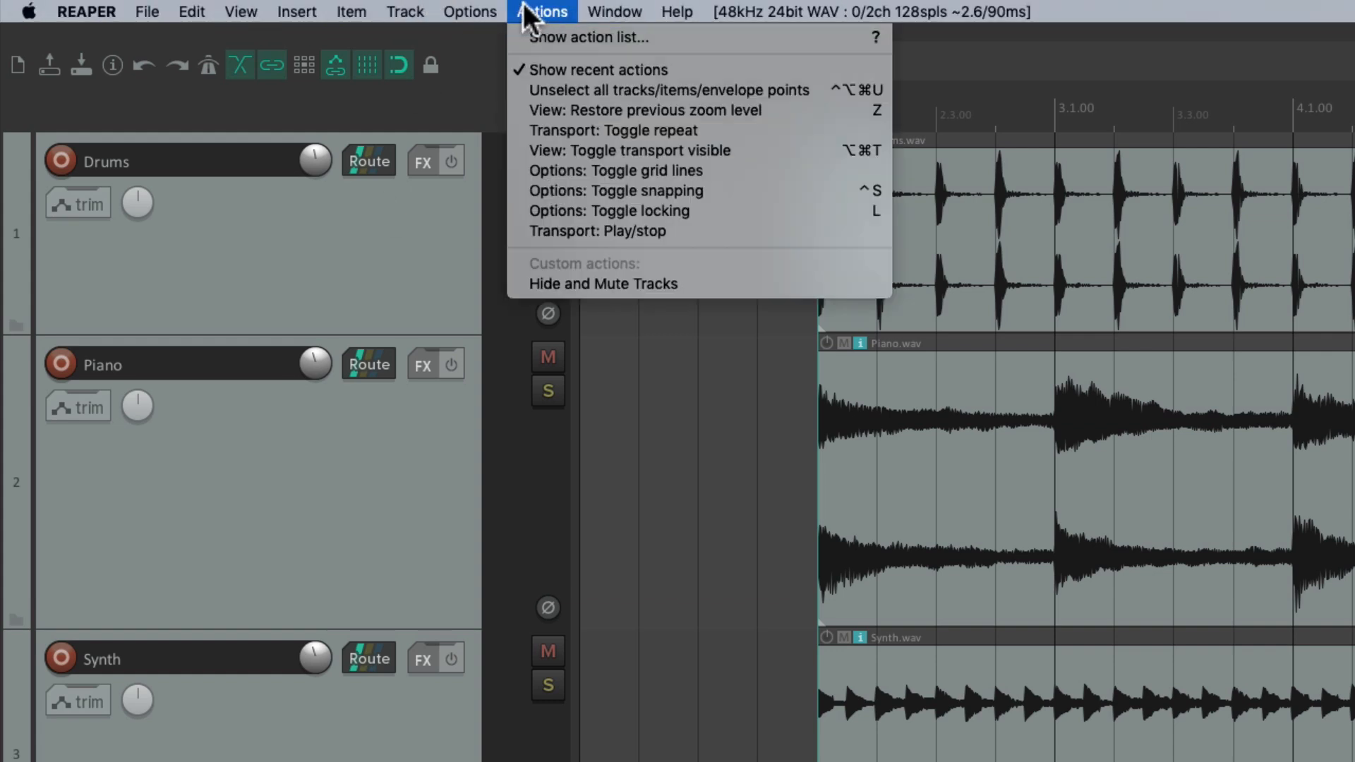
{"action": "mouse_move", "coordinate": [351, 14]}
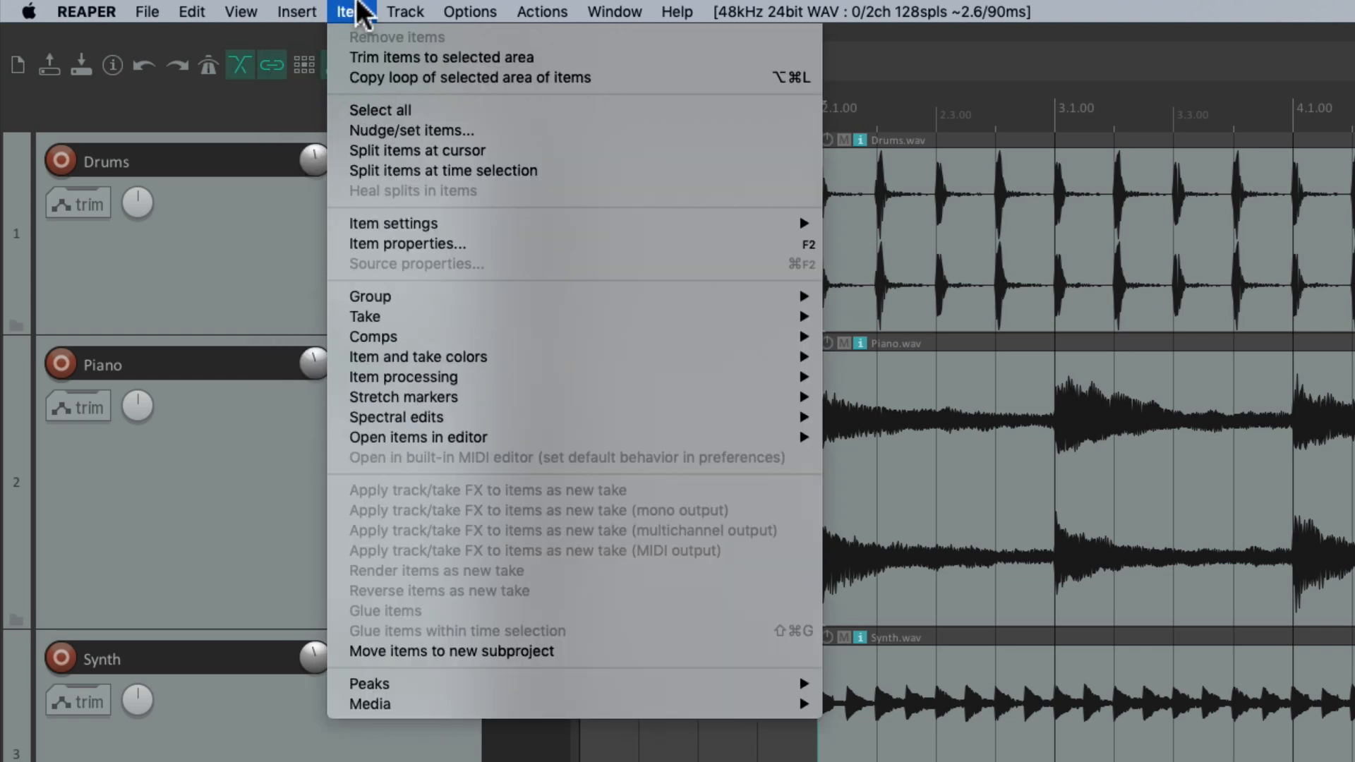
{"action": "left_click", "coordinate": [358, 11]}
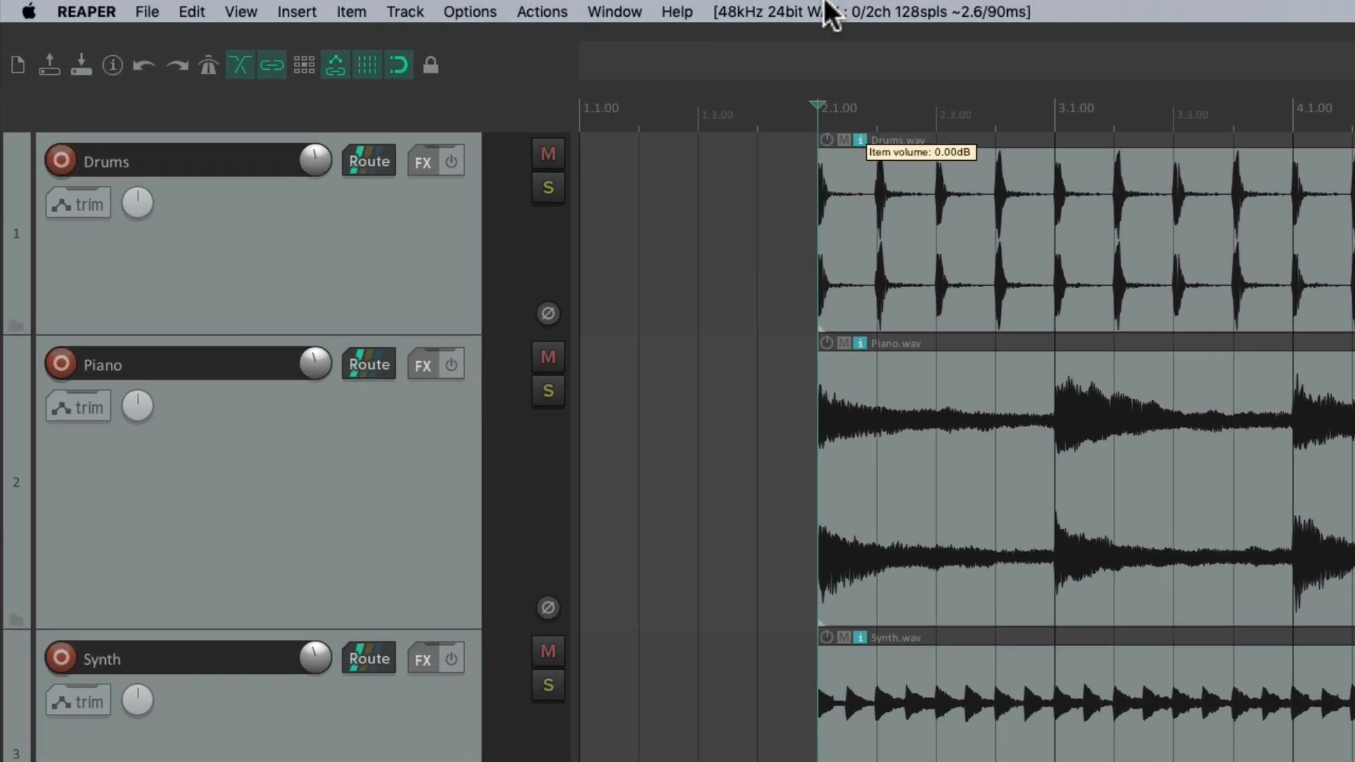
Try the Default_3.0 theme, followed by the Default_4.0 theme.
{"action": "left_click", "coordinate": [304, 9]}
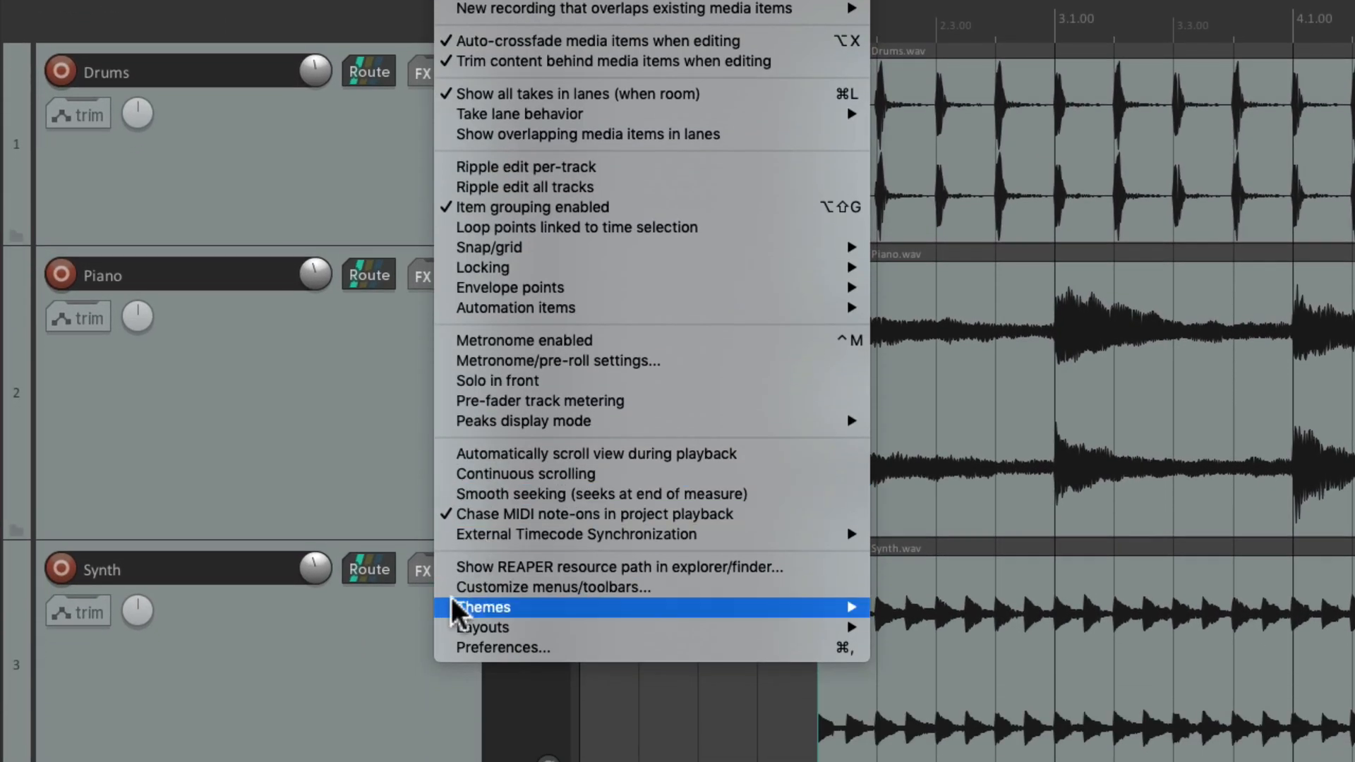
{"action": "mouse_move", "coordinate": [452, 699]}
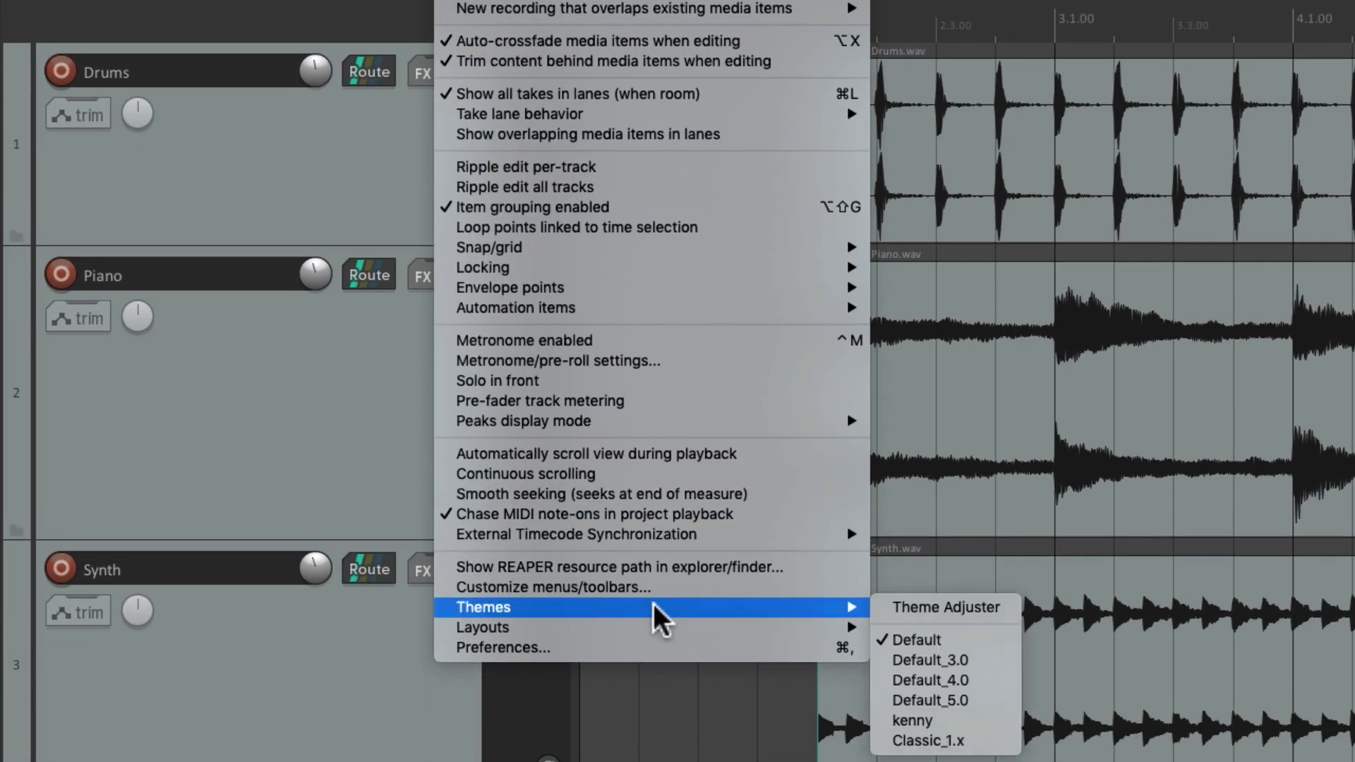
{"action": "left_click", "coordinate": [992, 658]}
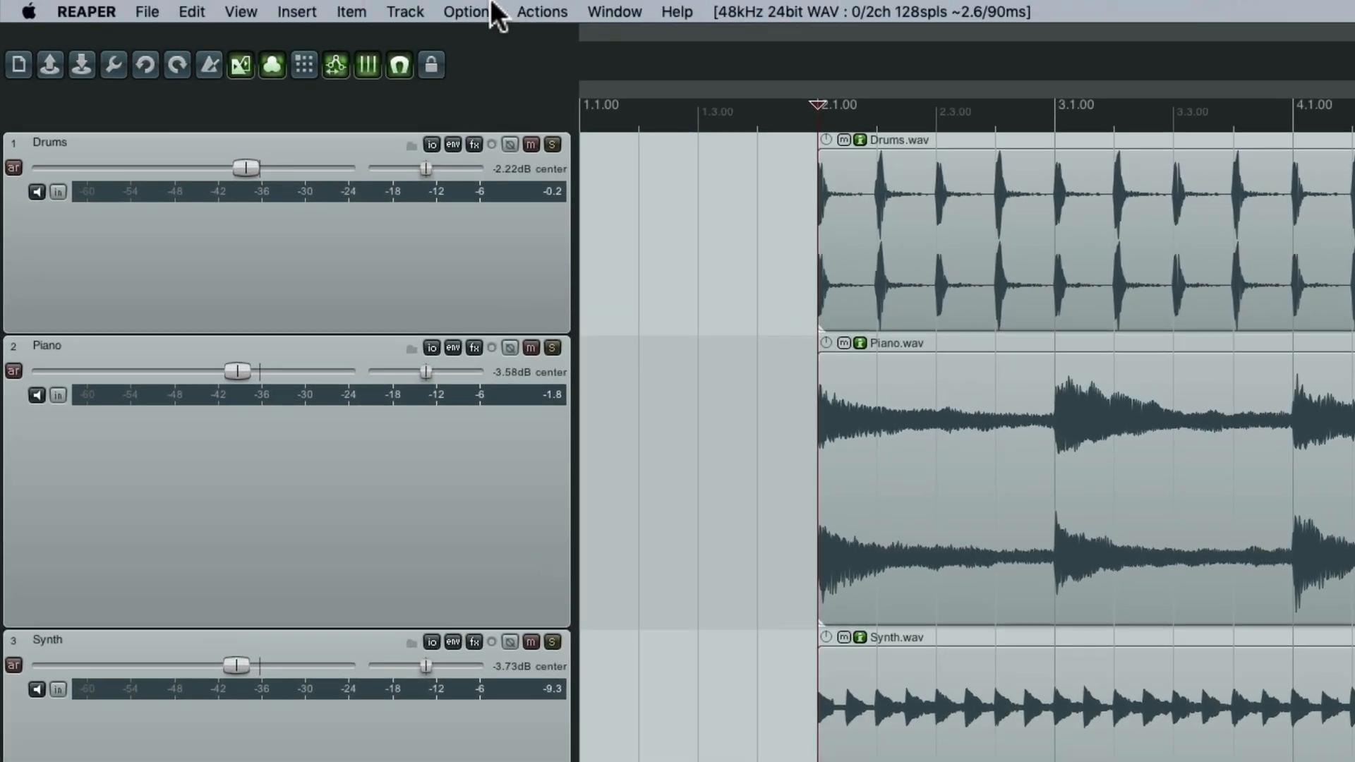
{"action": "left_click", "coordinate": [494, 11]}
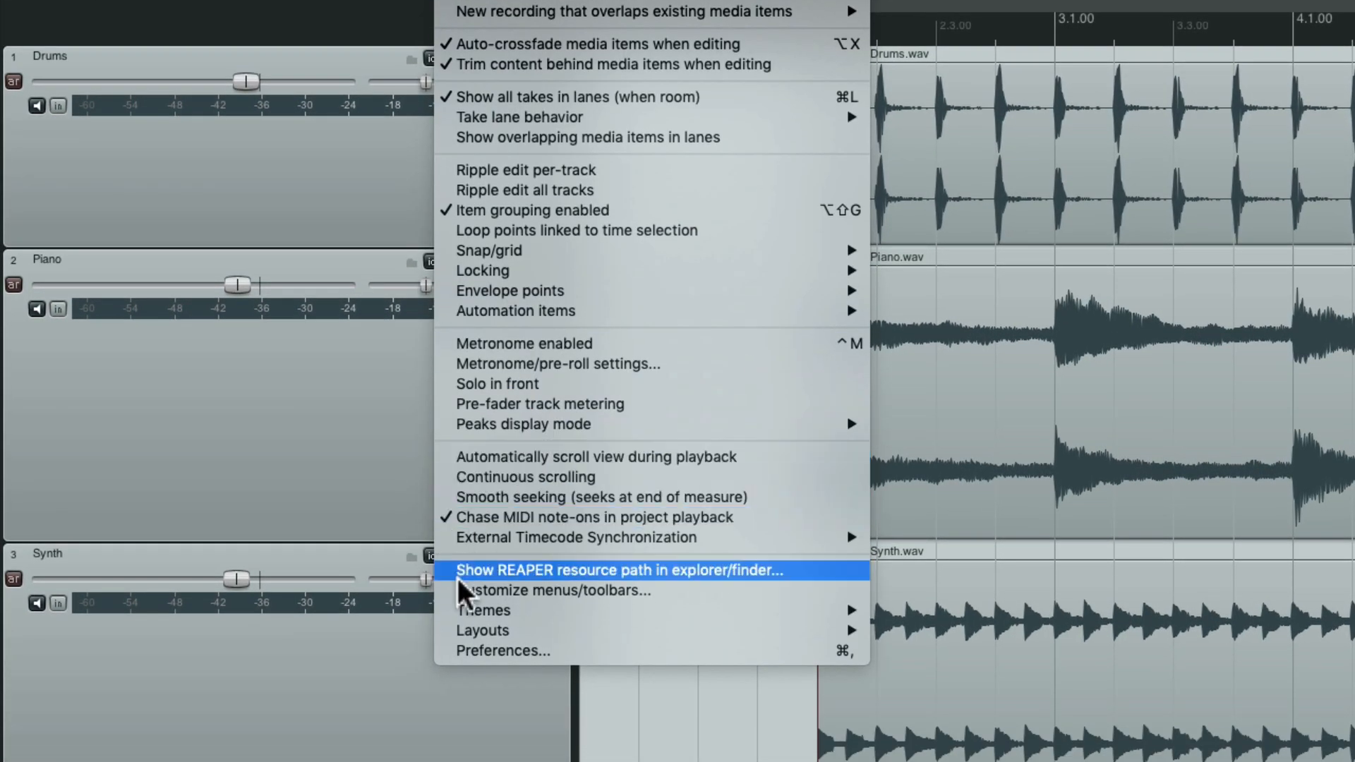
{"action": "mouse_move", "coordinate": [451, 697]}
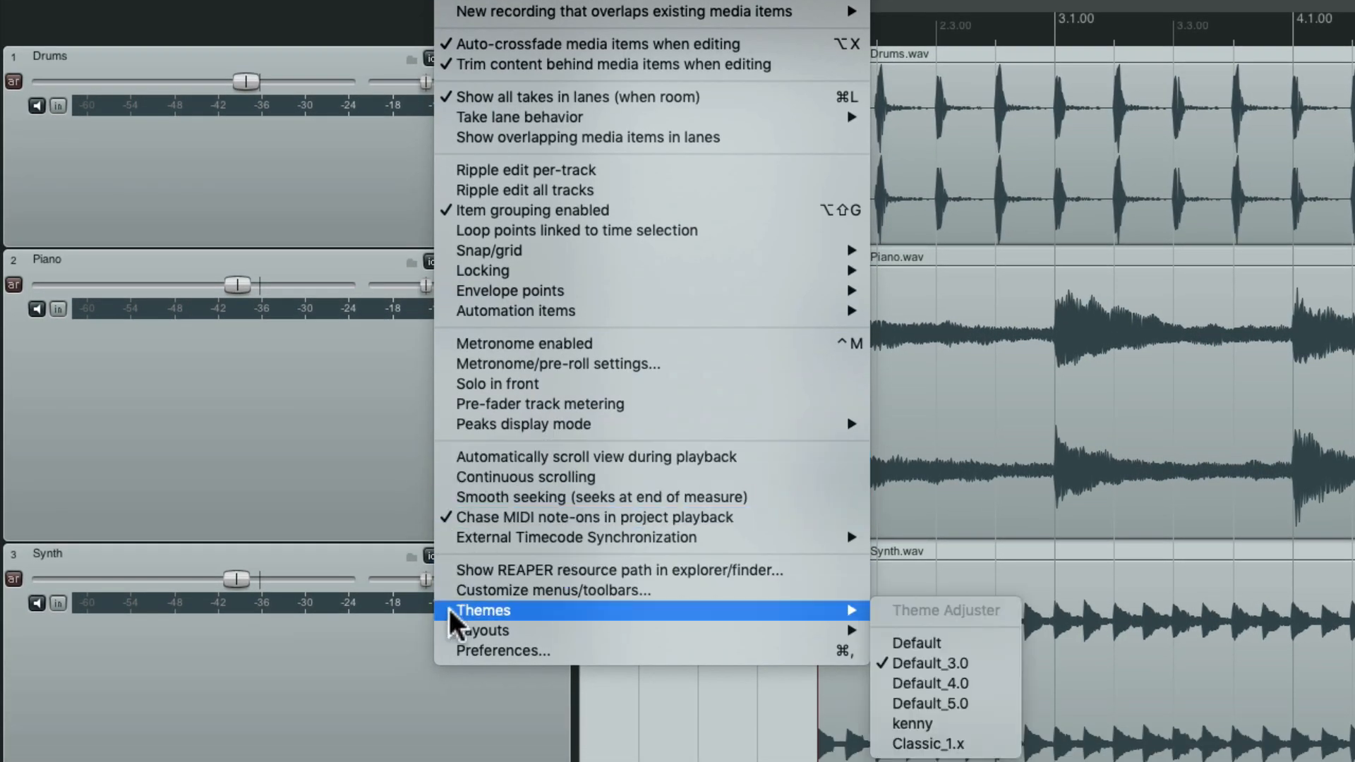
{"action": "left_click", "coordinate": [981, 682]}
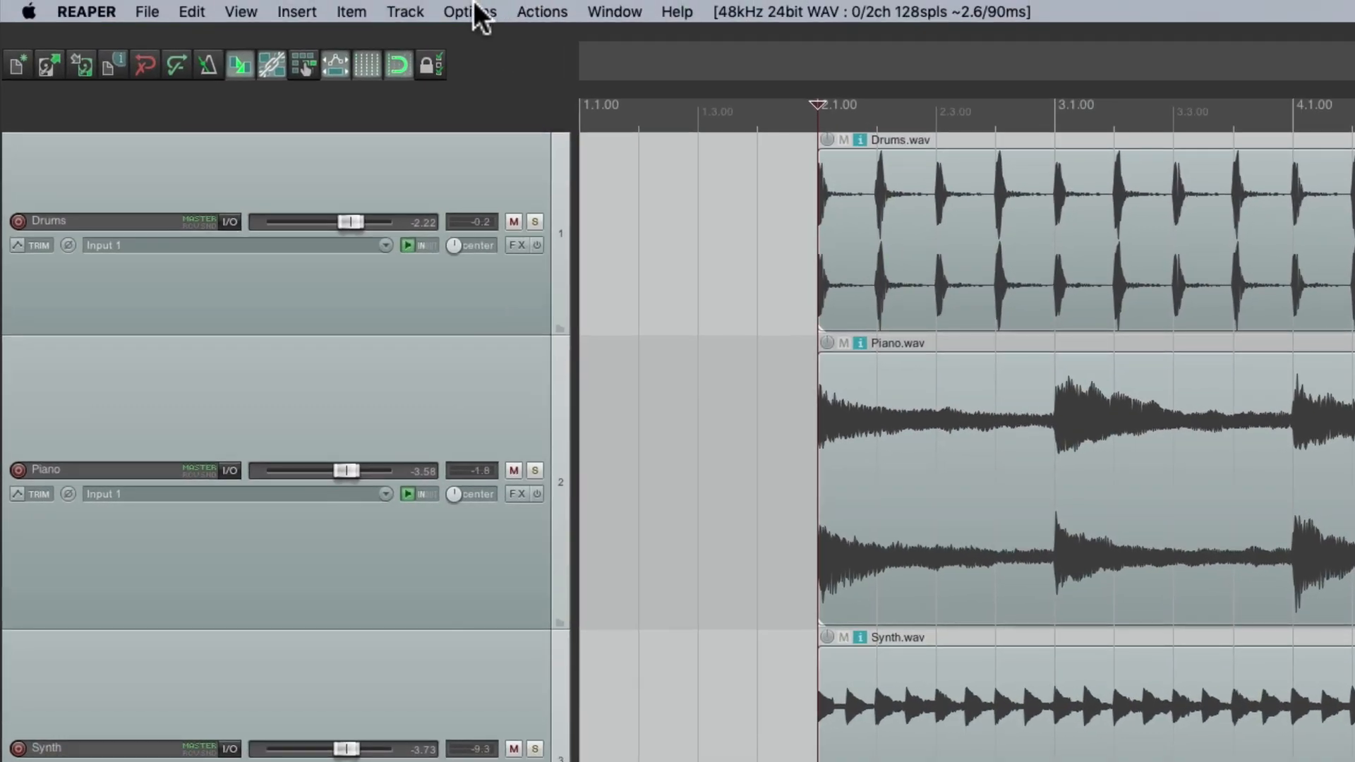
Try the Default_5.0 theme and switch back to the Default theme.
{"action": "left_click", "coordinate": [472, 12]}
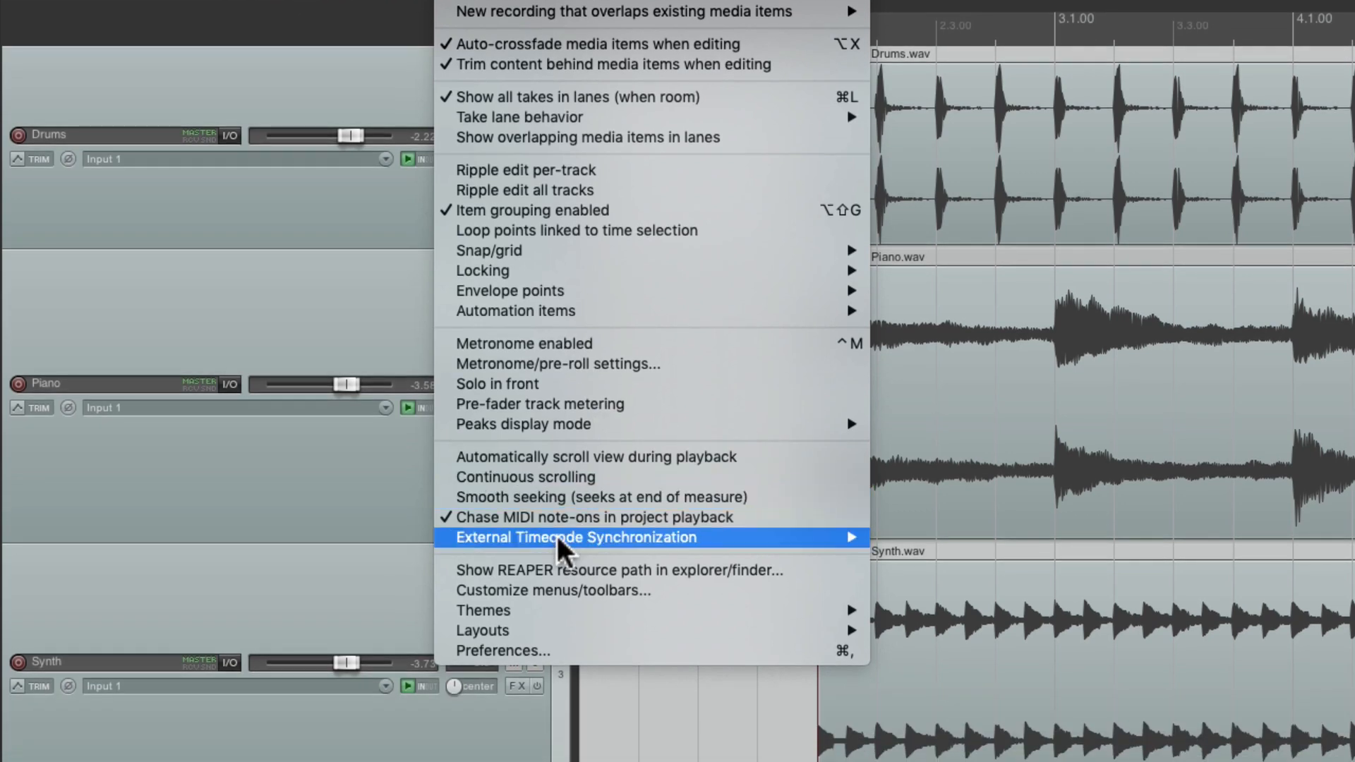
{"action": "mouse_move", "coordinate": [626, 699]}
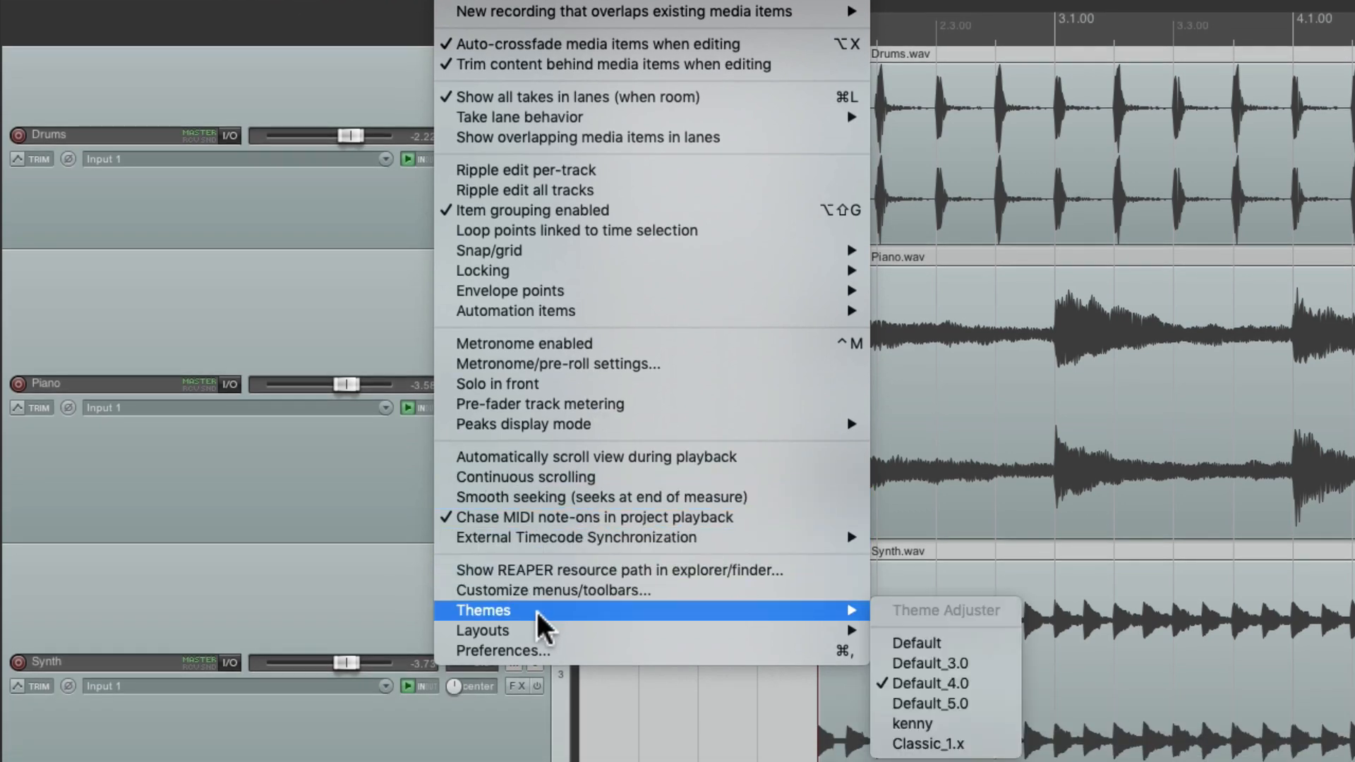
{"action": "left_click", "coordinate": [987, 706]}
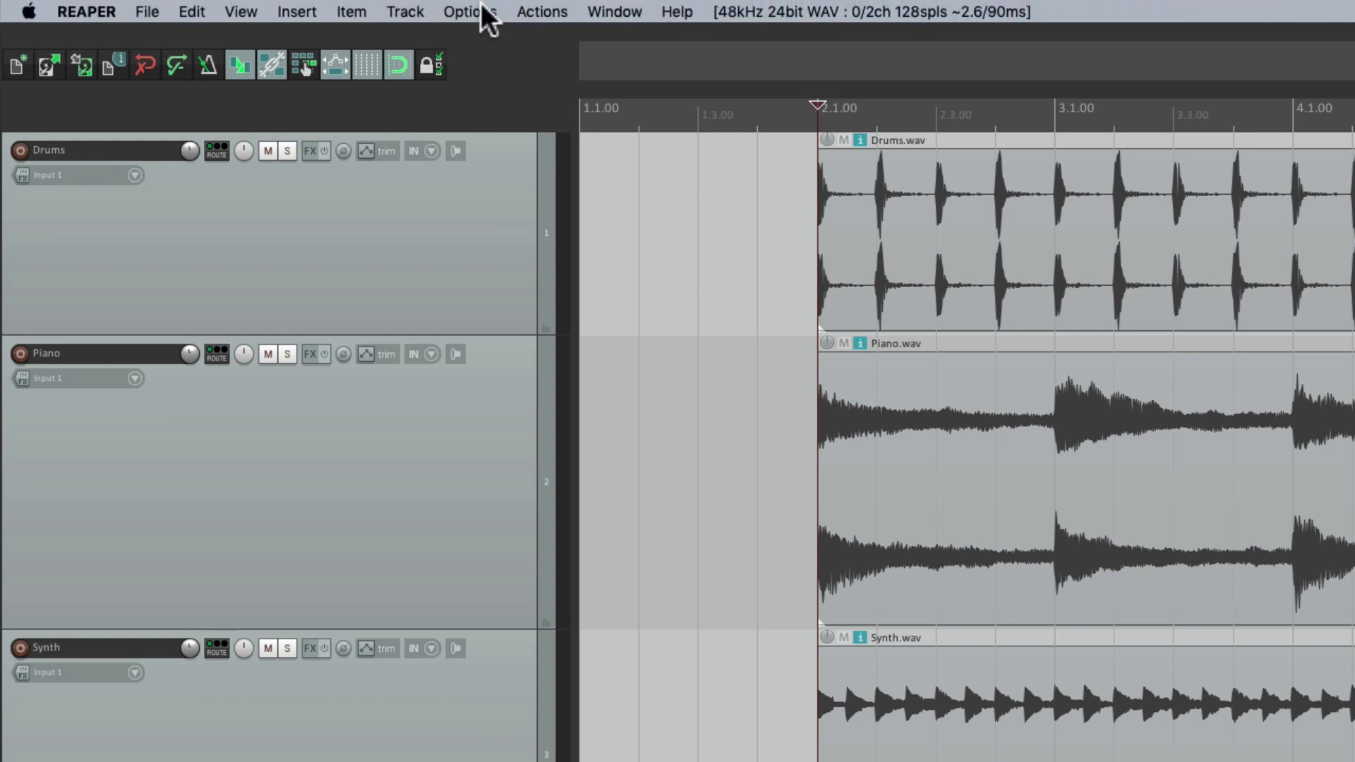
{"action": "left_click", "coordinate": [323, 10]}
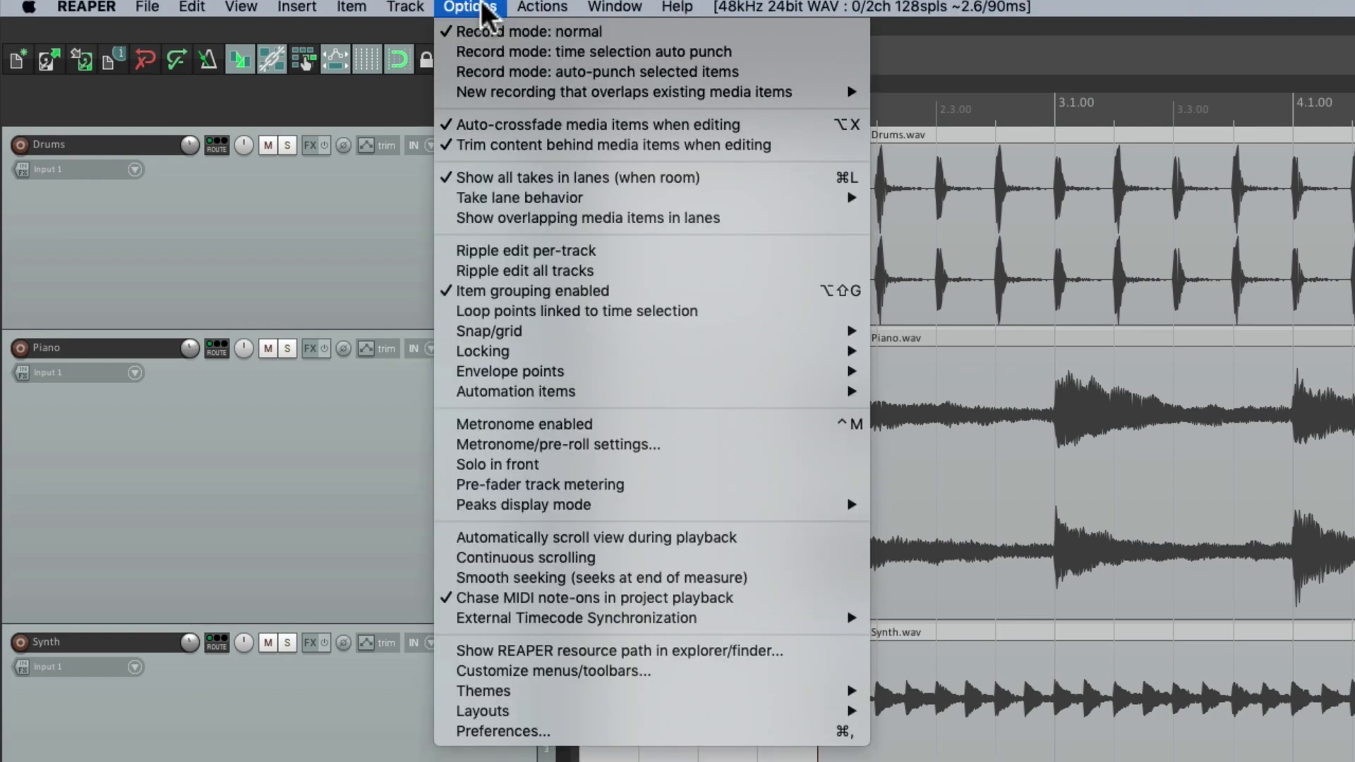
{"action": "mouse_move", "coordinate": [544, 697]}
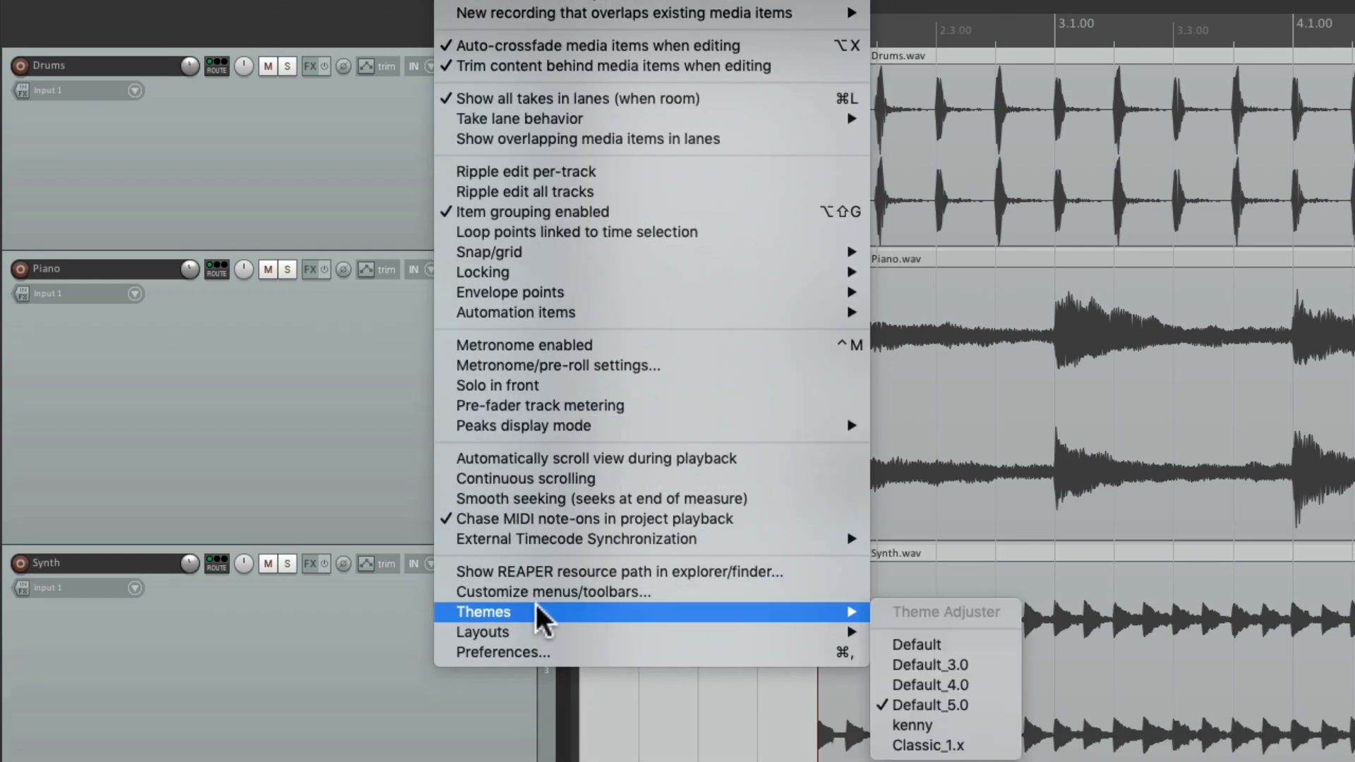
{"action": "left_click", "coordinate": [981, 646]}
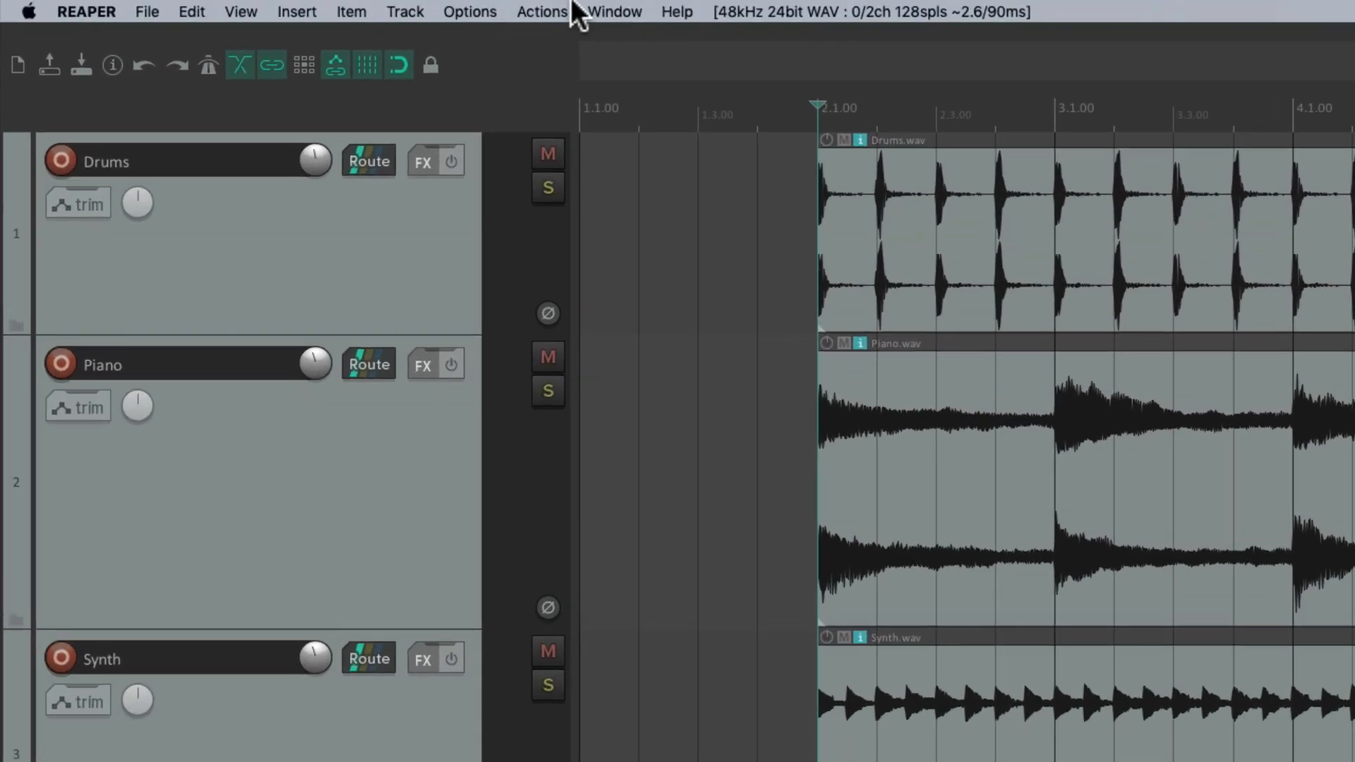
Open the Theme Adjuster and go past the Track Control Panel and Mixer Control Panel pages to Custom Colors.
{"action": "left_click", "coordinate": [315, 7]}
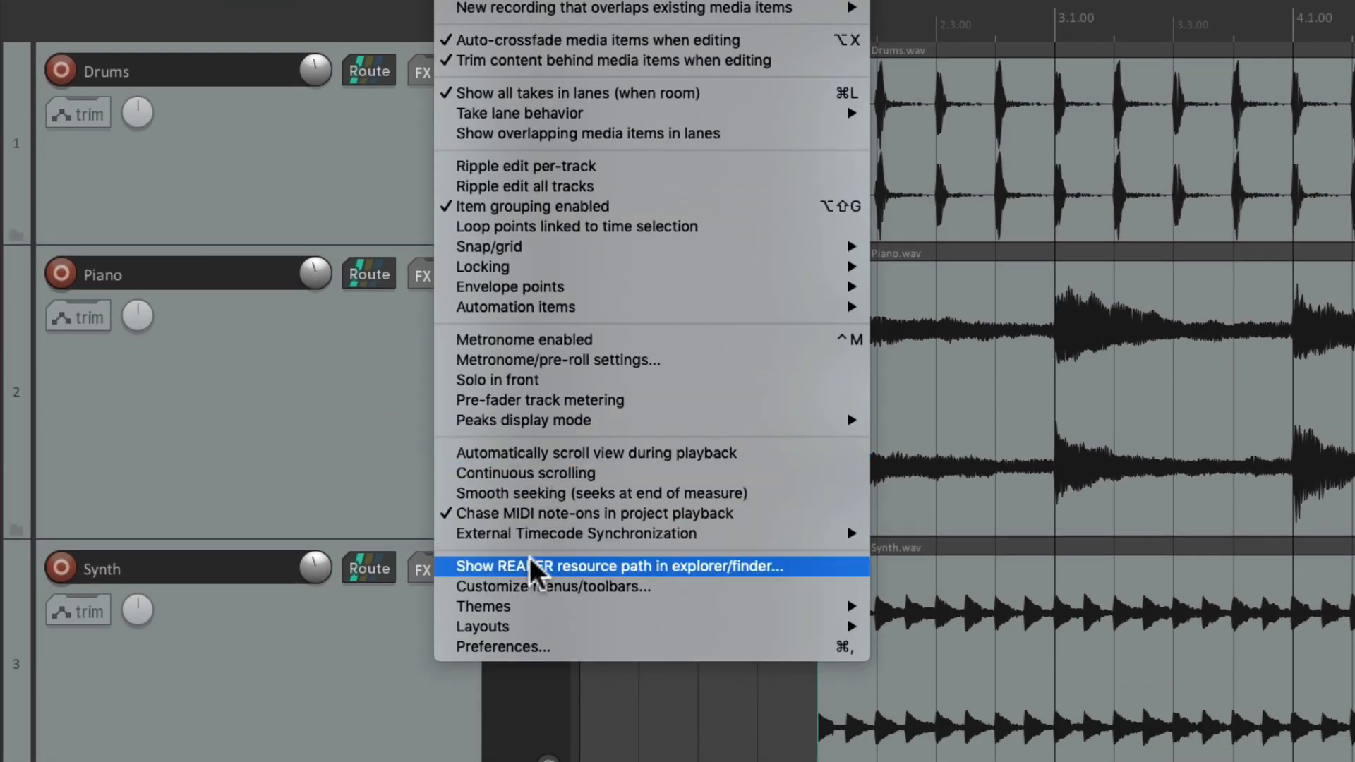
{"action": "mouse_move", "coordinate": [508, 697]}
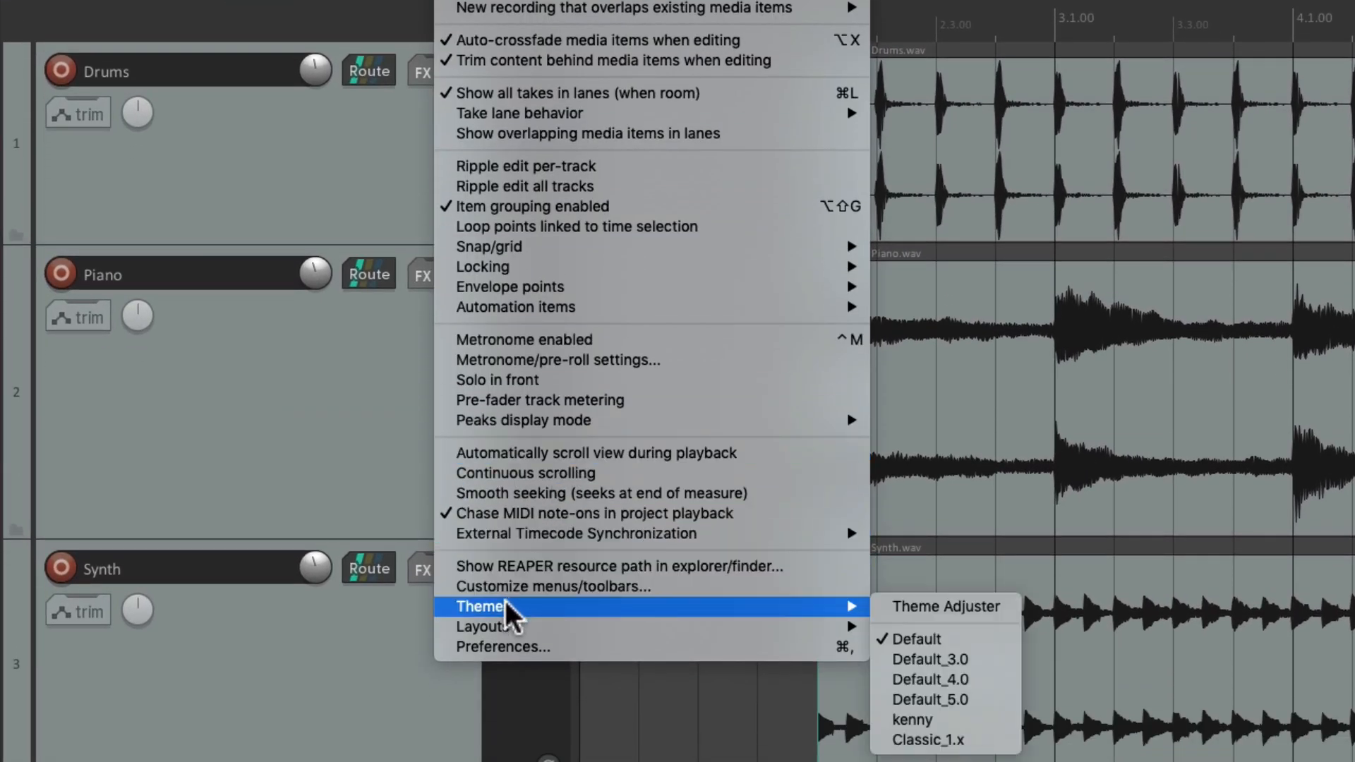
{"action": "left_click", "coordinate": [882, 609]}
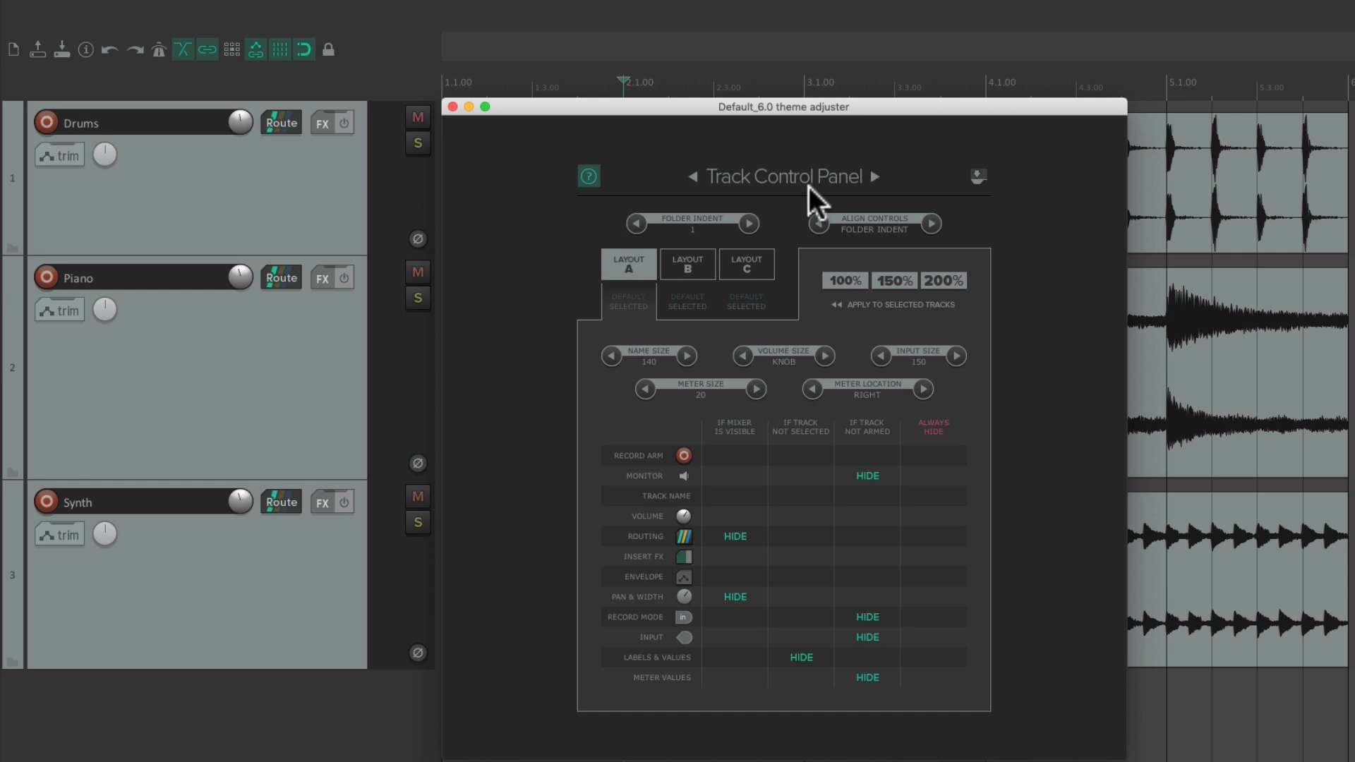
{"action": "left_click", "coordinate": [735, 507]}
{"action": "left_click", "coordinate": [874, 176]}
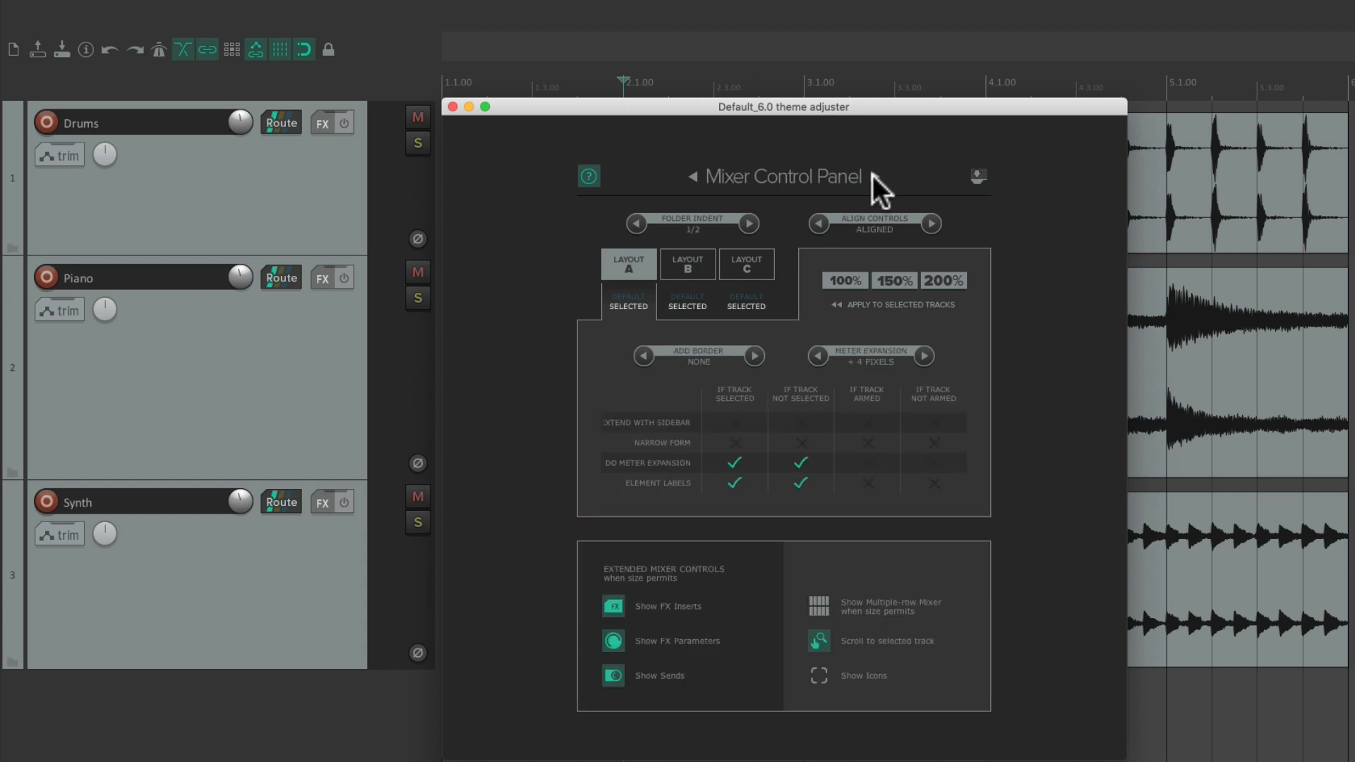
{"action": "left_click", "coordinate": [874, 177]}
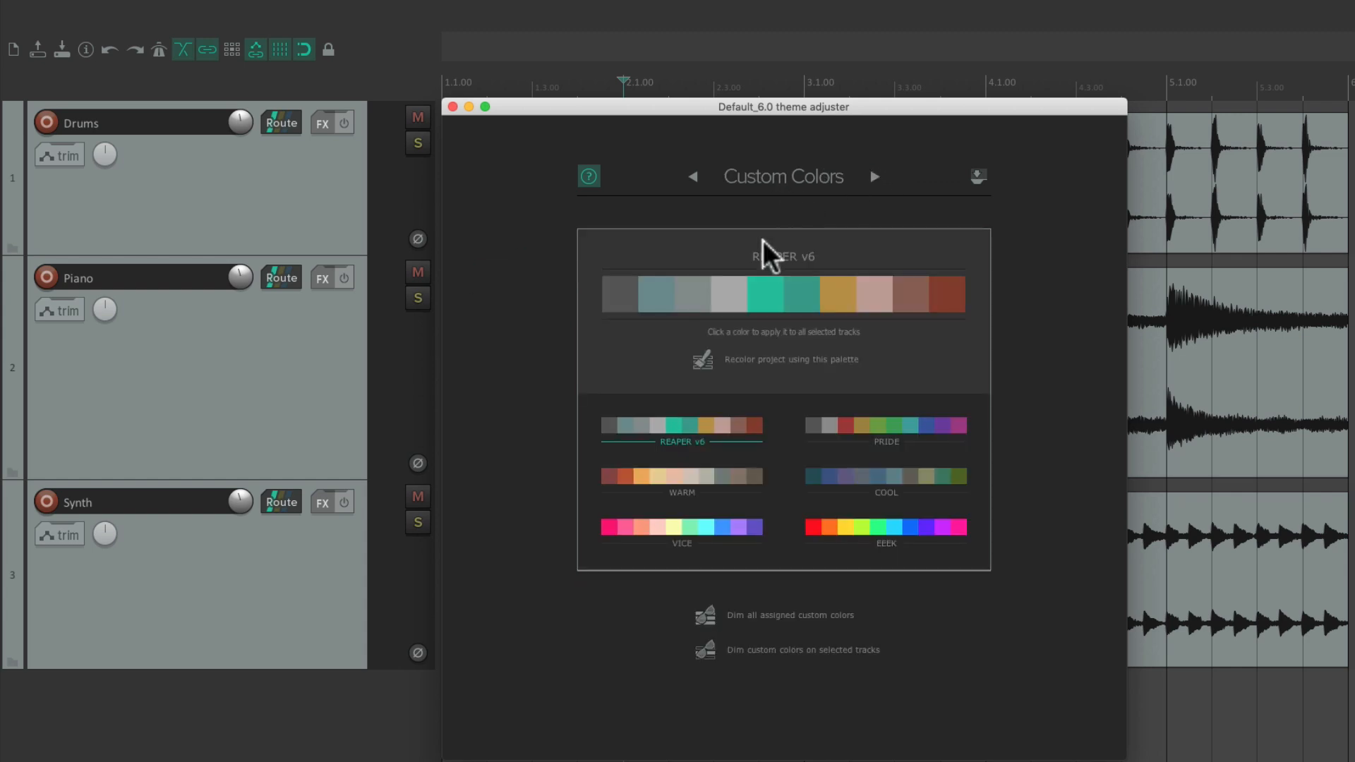
Recolor the project twice using the REAPER v6 palette, and twice using the COOL palette.
{"action": "left_click", "coordinate": [688, 427]}
{"action": "left_click", "coordinate": [703, 360]}
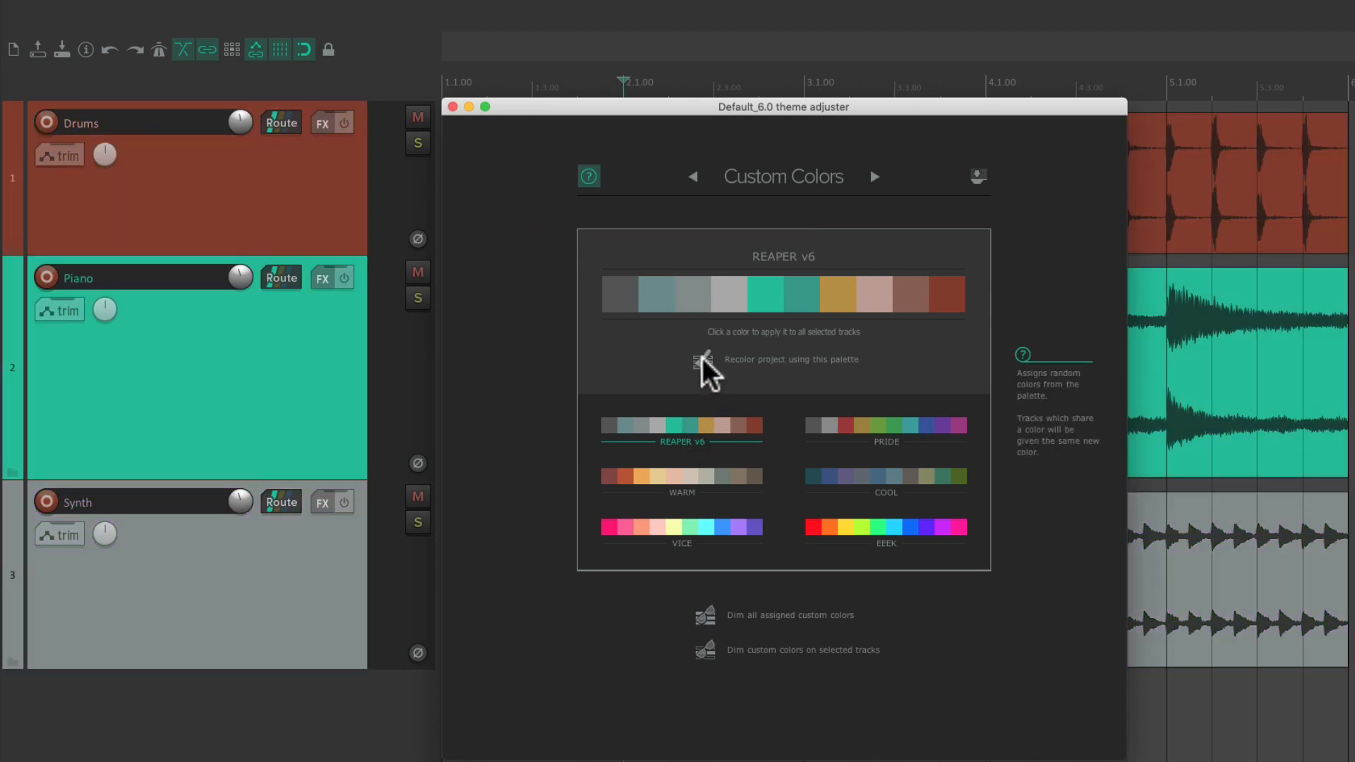
{"action": "left_click", "coordinate": [701, 363]}
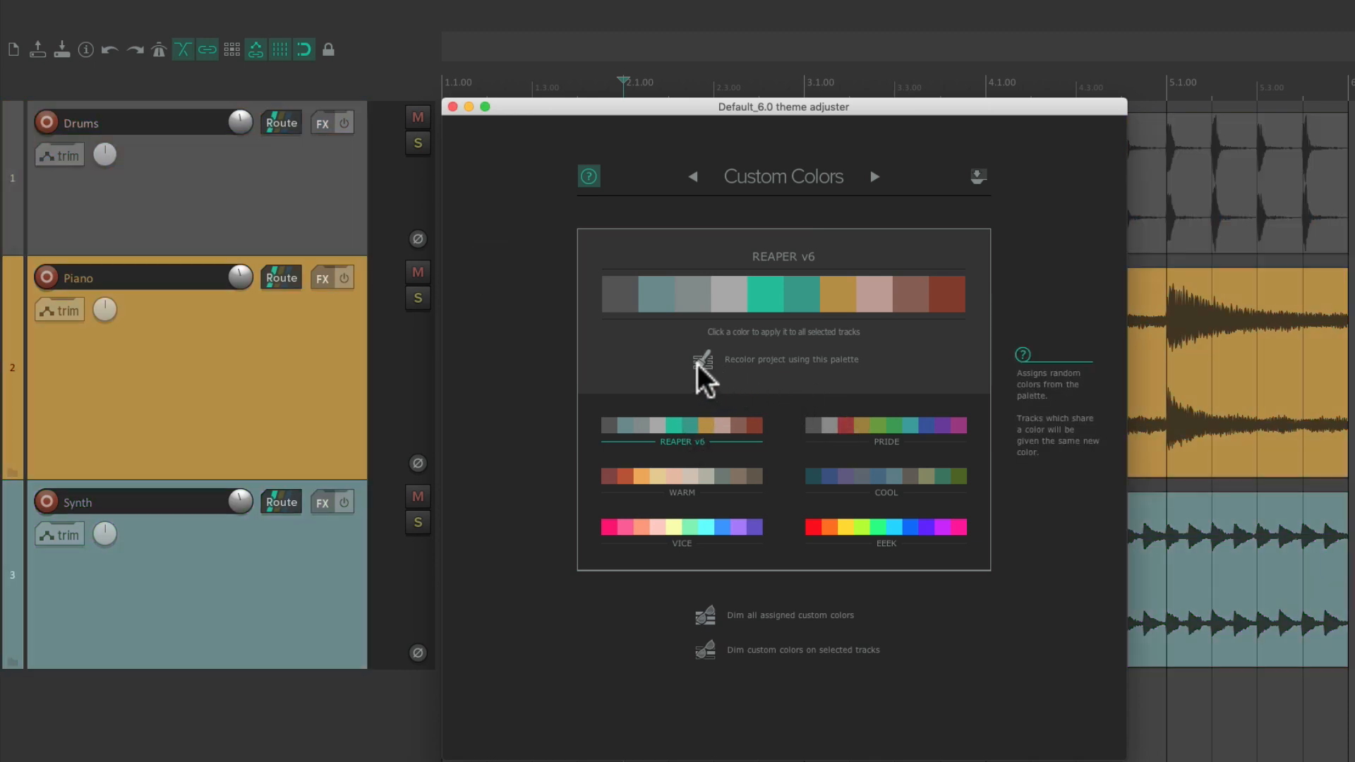
{"action": "left_click", "coordinate": [850, 479]}
{"action": "left_click", "coordinate": [704, 360]}
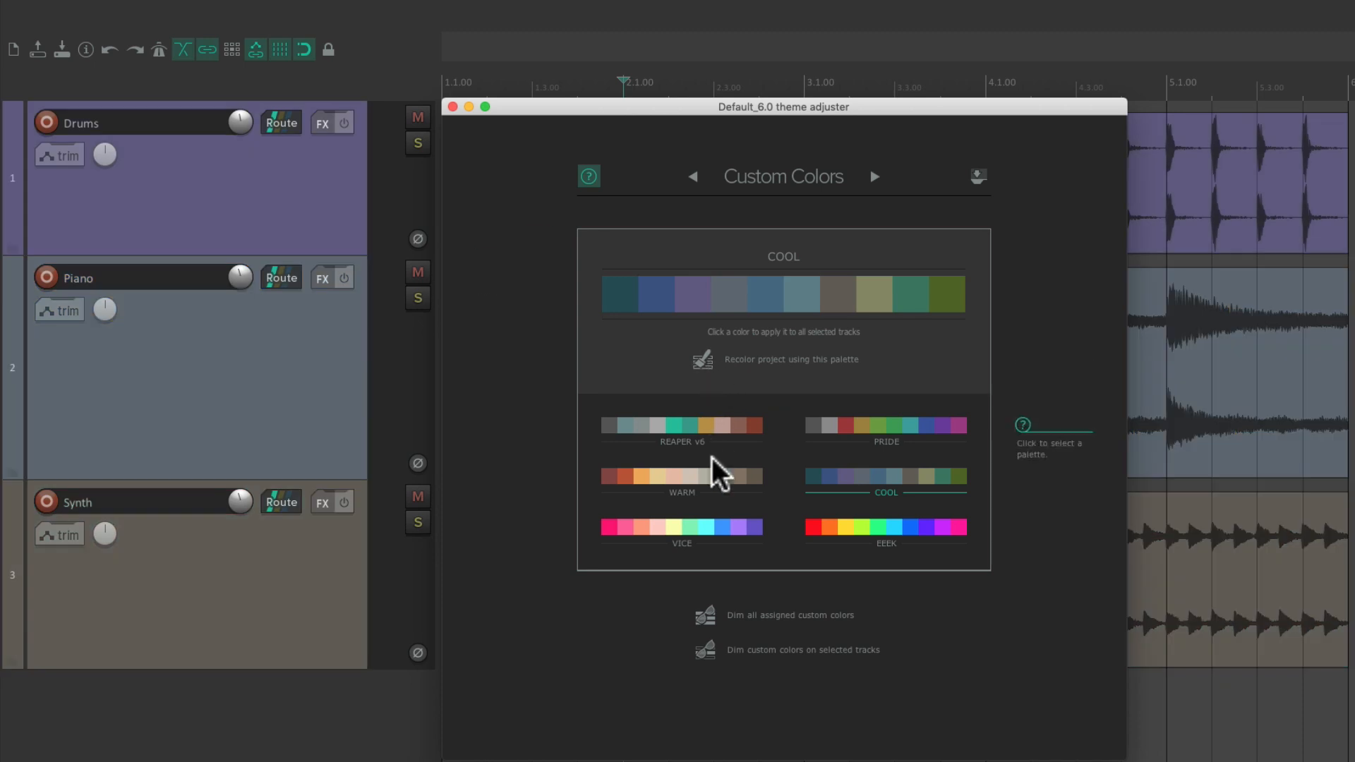
{"action": "left_click", "coordinate": [704, 361]}
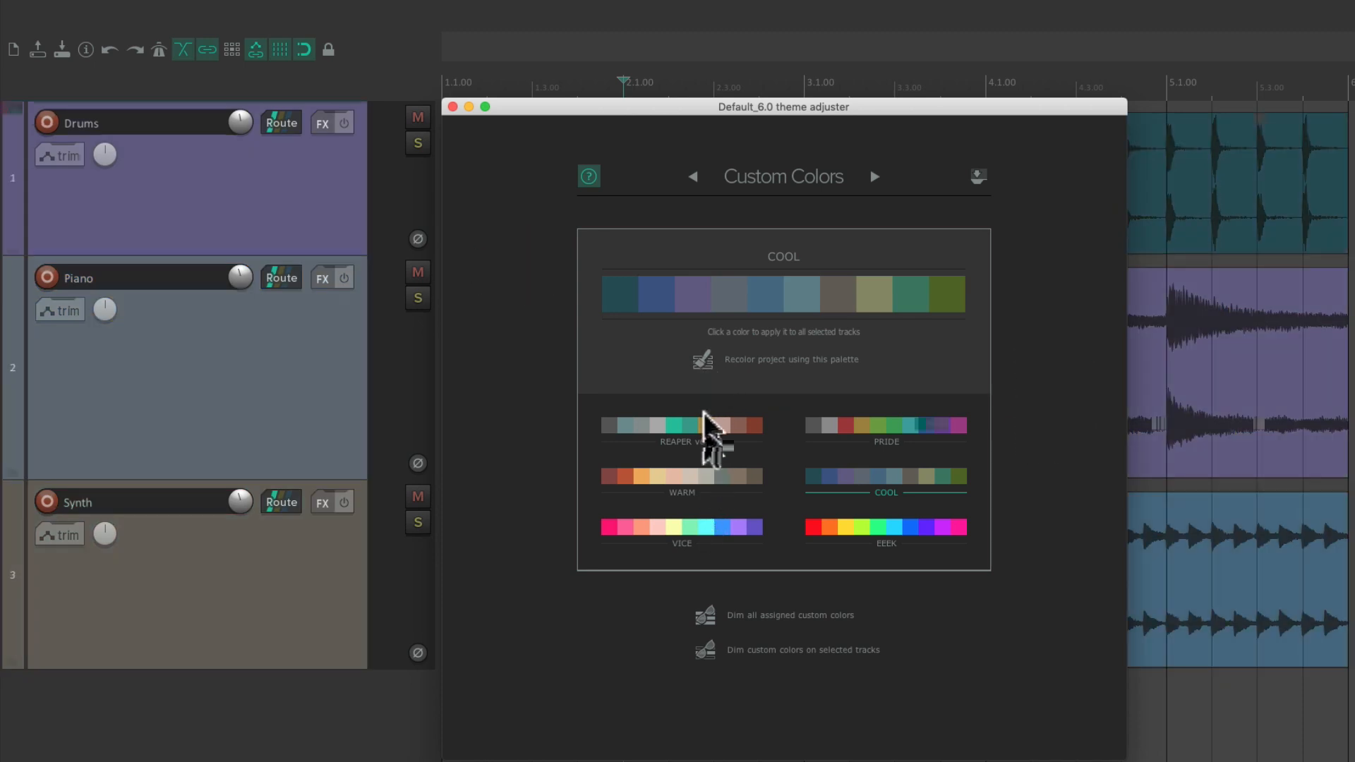
Return to the REAPER v6 palette and recolor the project with it several times.
{"action": "left_click", "coordinate": [704, 424]}
{"action": "left_click", "coordinate": [702, 361]}
{"action": "left_click", "coordinate": [703, 362]}
{"action": "left_click", "coordinate": [703, 362]}
{"action": "left_click", "coordinate": [703, 362]}
{"action": "left_click", "coordinate": [703, 362]}
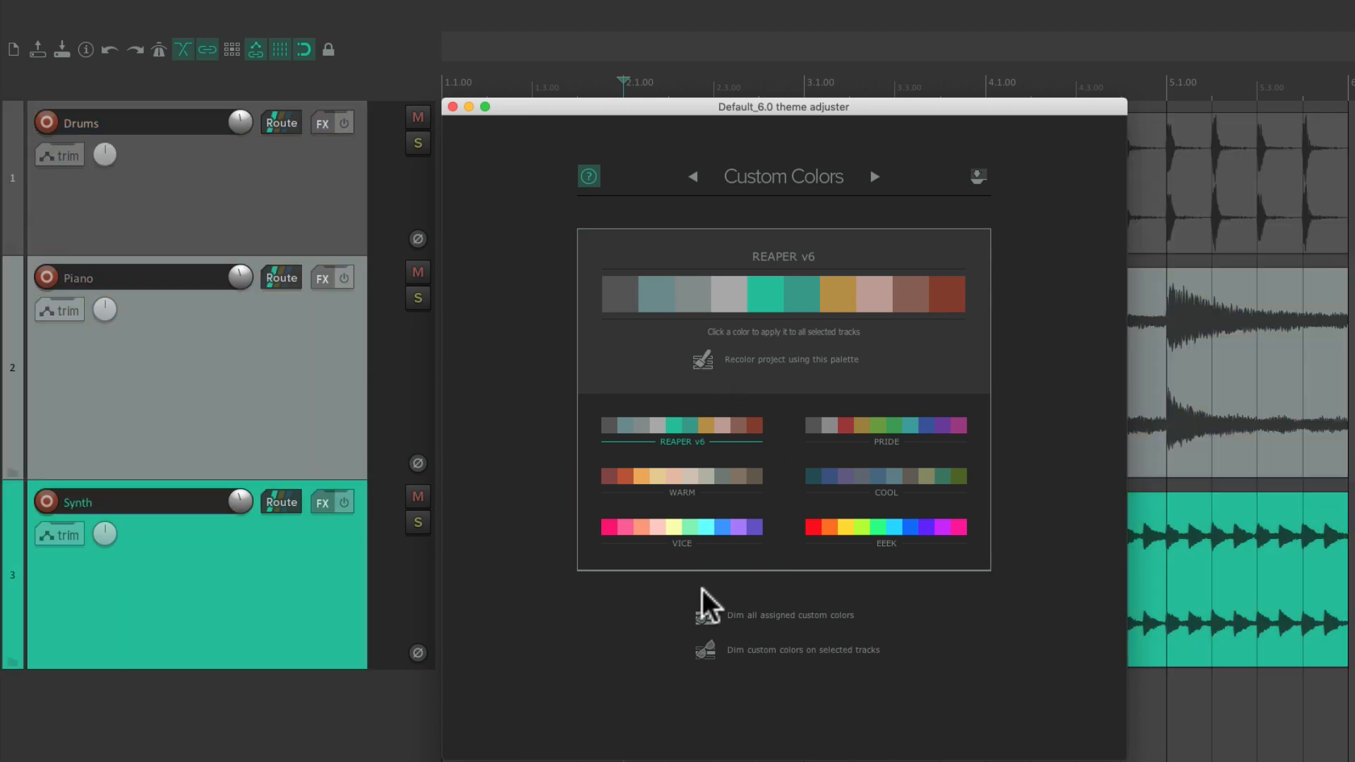
Dim all assigned custom colors and close the Theme Adjuster.
{"action": "scroll", "coordinate": [706, 632], "scroll_direction": "down", "scroll_amount": 5}
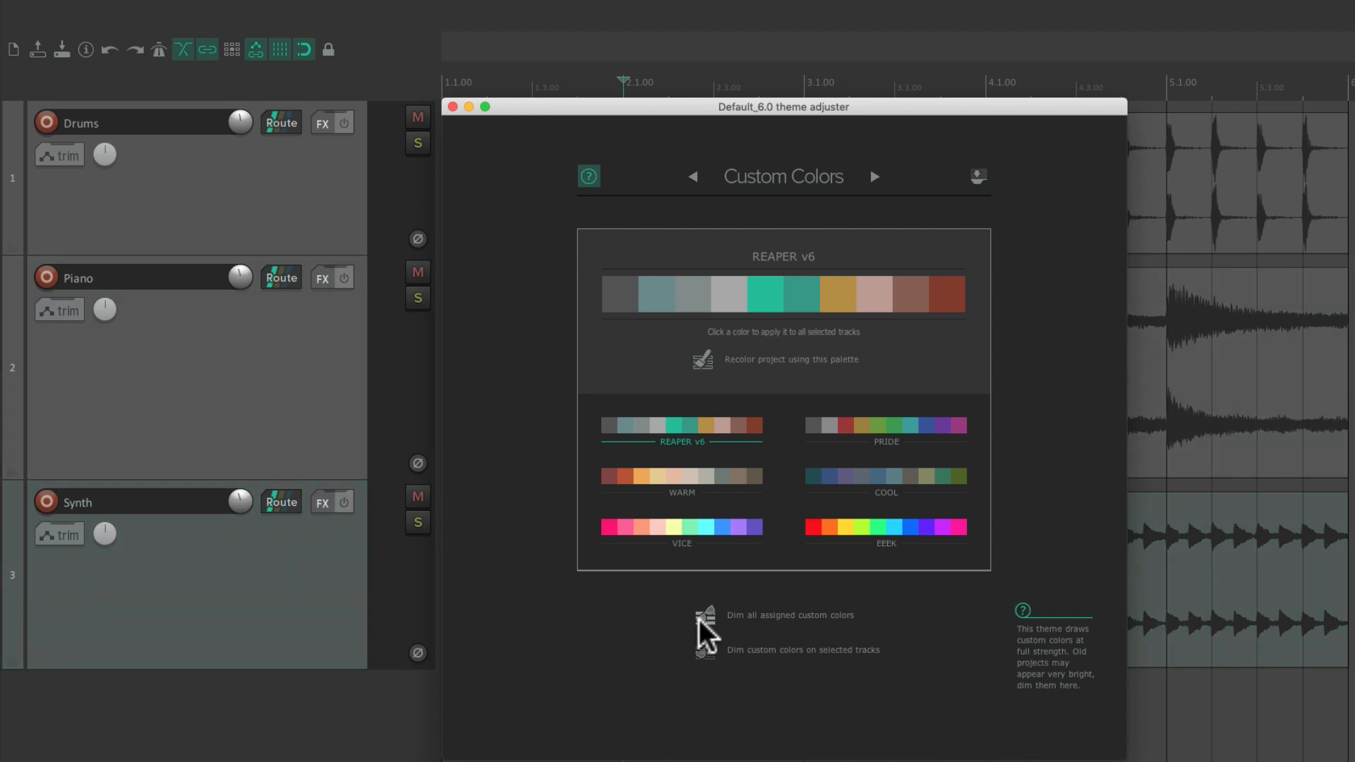
{"action": "key", "text": "Escape"}
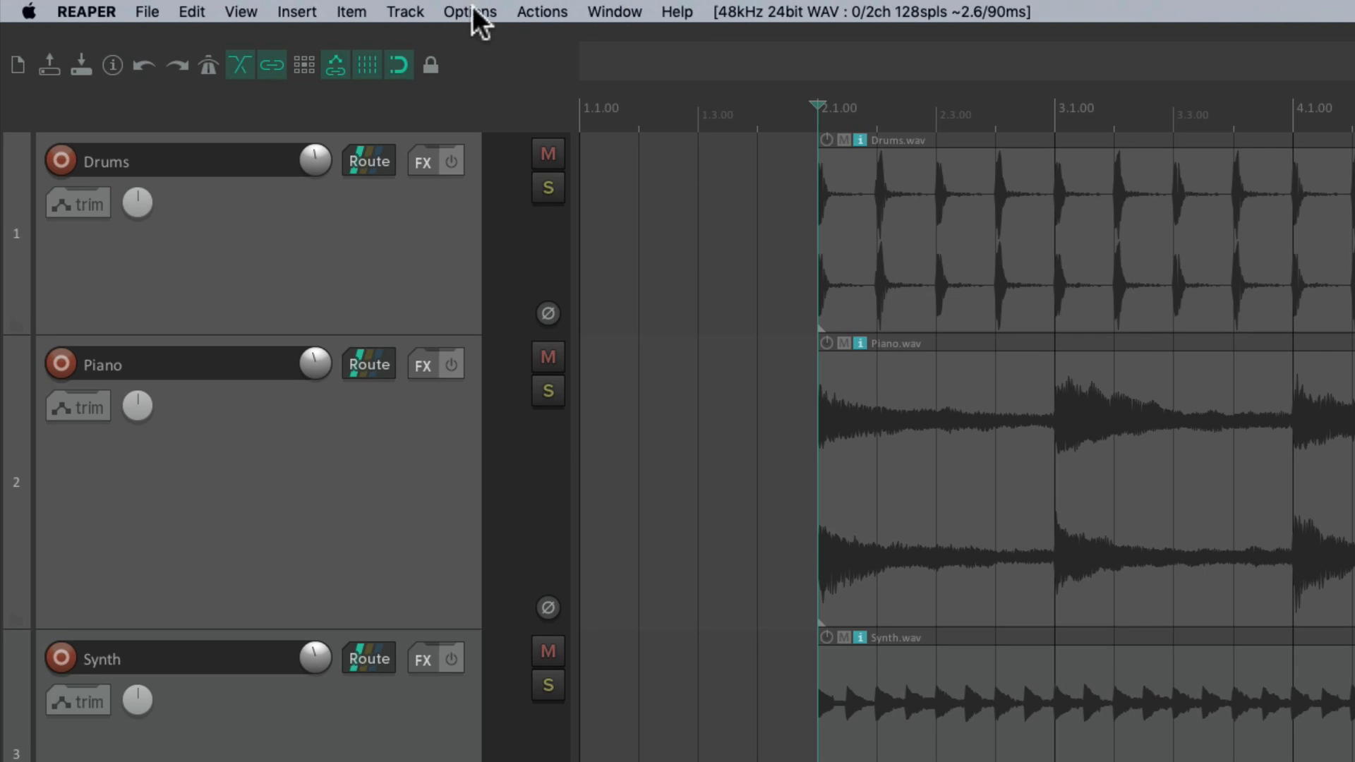
Open the Preferences and look through the list of settings categories from General down to External Editors.
{"action": "left_click", "coordinate": [357, 9]}
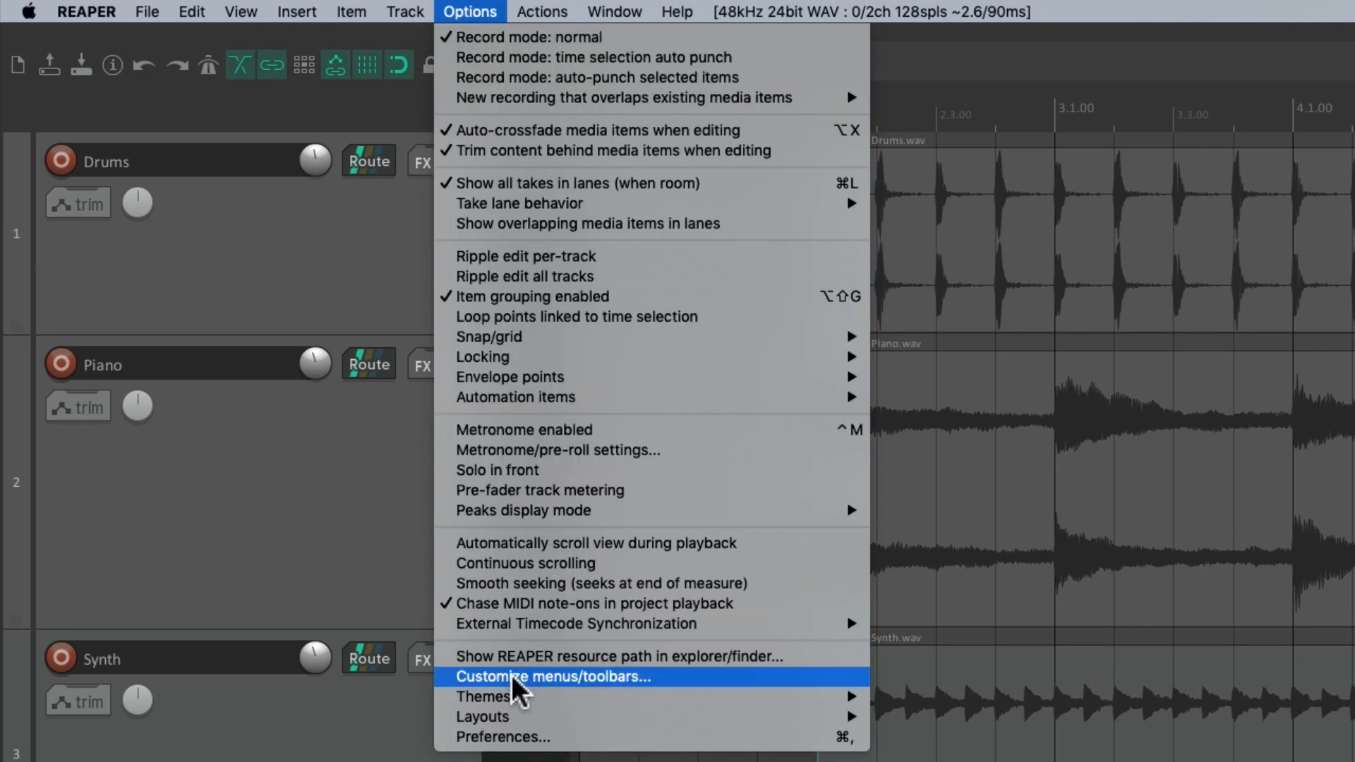
{"action": "left_click", "coordinate": [442, 739]}
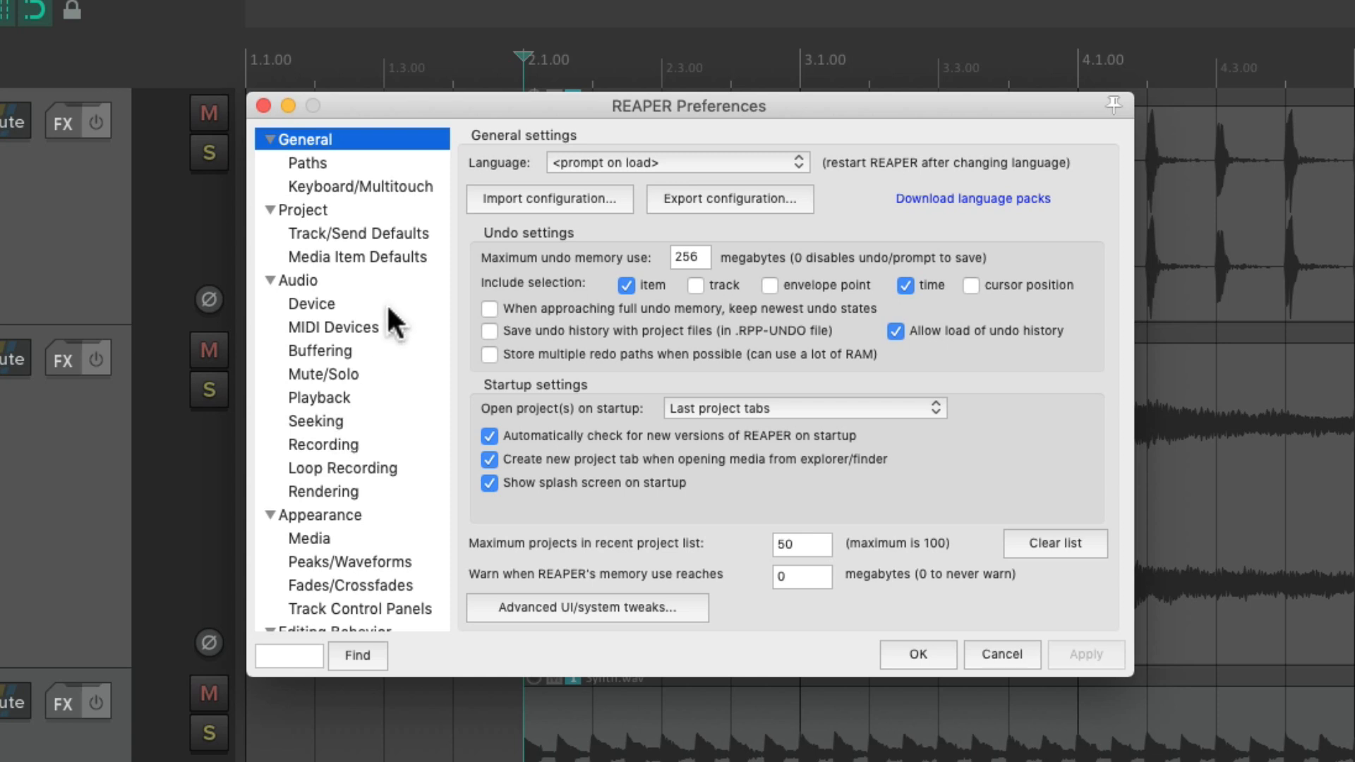
{"action": "scroll", "coordinate": [346, 324], "scroll_direction": "down", "scroll_amount": 5}
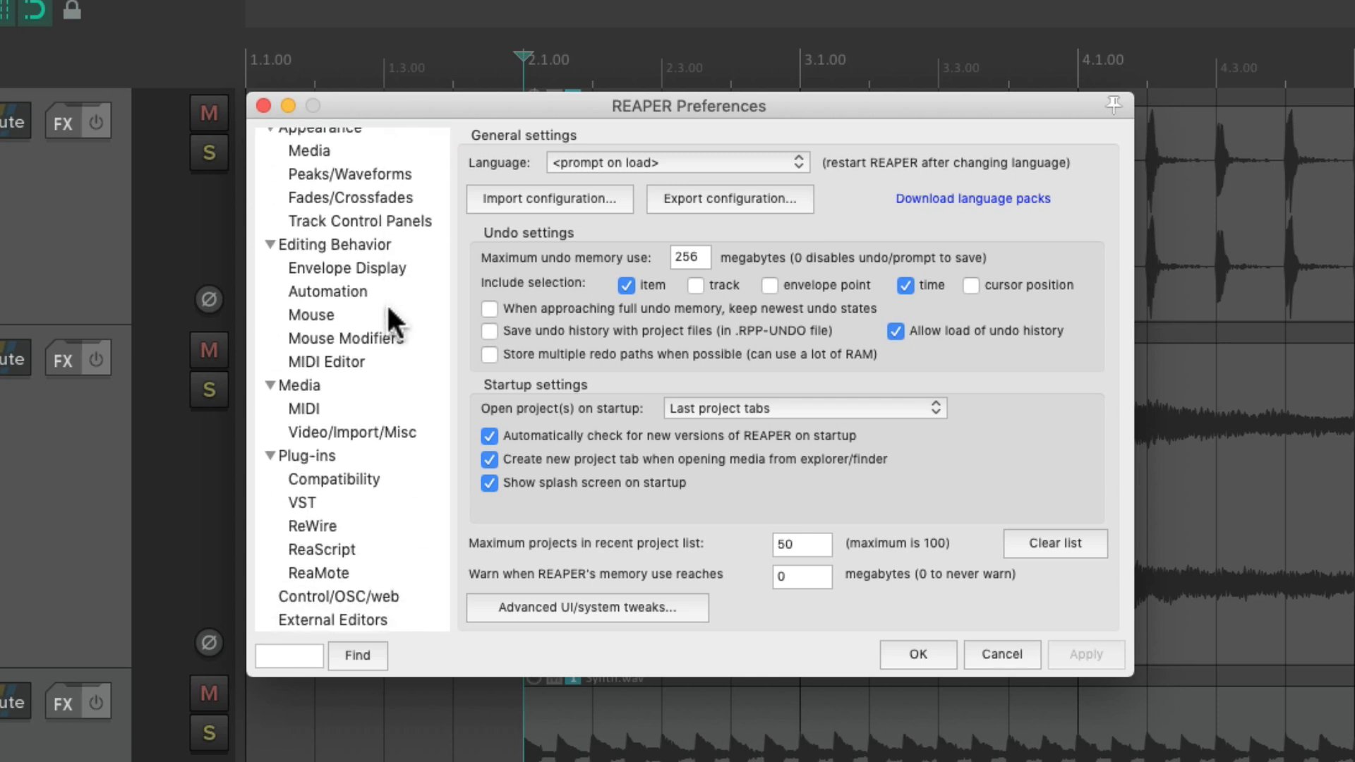
View the Envelope Display, MIDI and VST settings pages in the Preferences.
{"action": "left_click", "coordinate": [378, 264]}
{"action": "left_click", "coordinate": [381, 414]}
{"action": "left_click", "coordinate": [365, 504]}
{"action": "scroll", "coordinate": [362, 349], "scroll_direction": "up", "scroll_amount": 5}
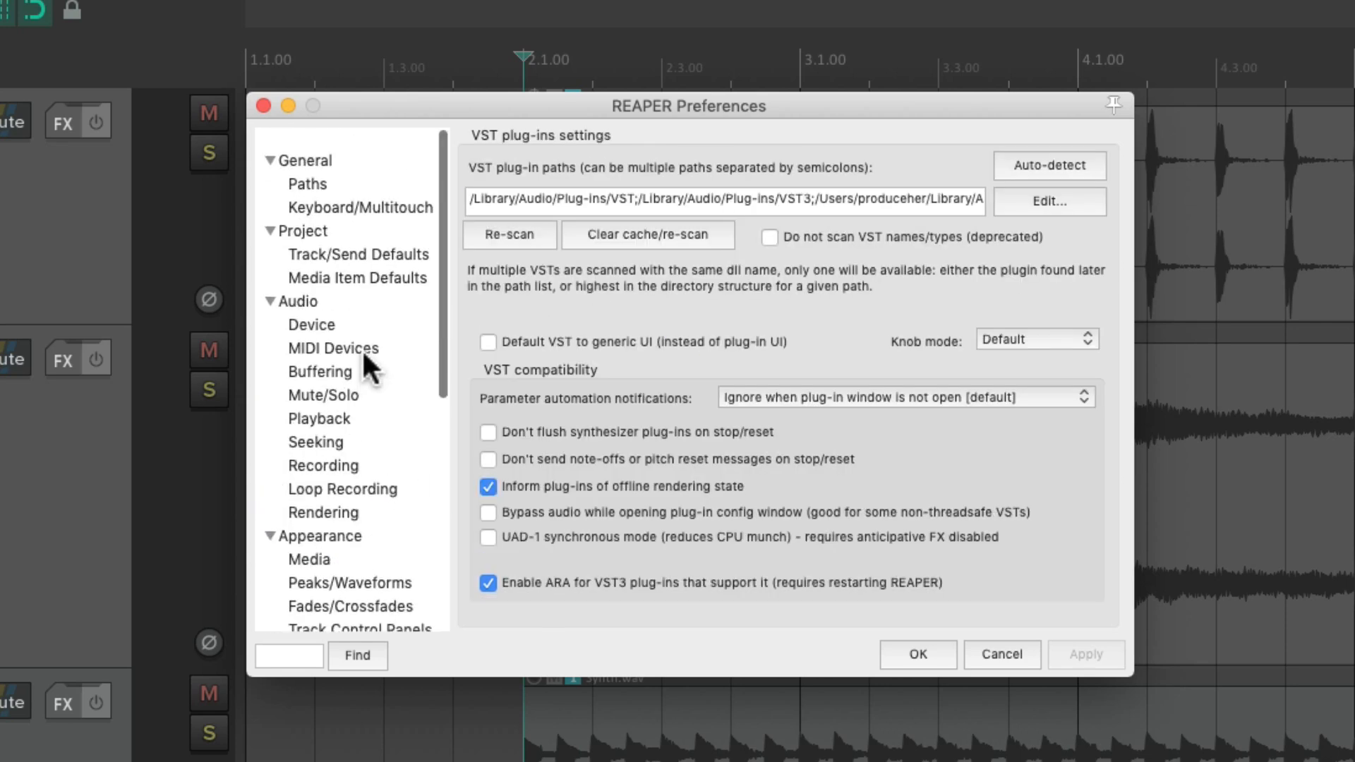
View the General, Project and Audio settings pages, and close the Preferences without saving changes.
{"action": "left_click", "coordinate": [353, 142]}
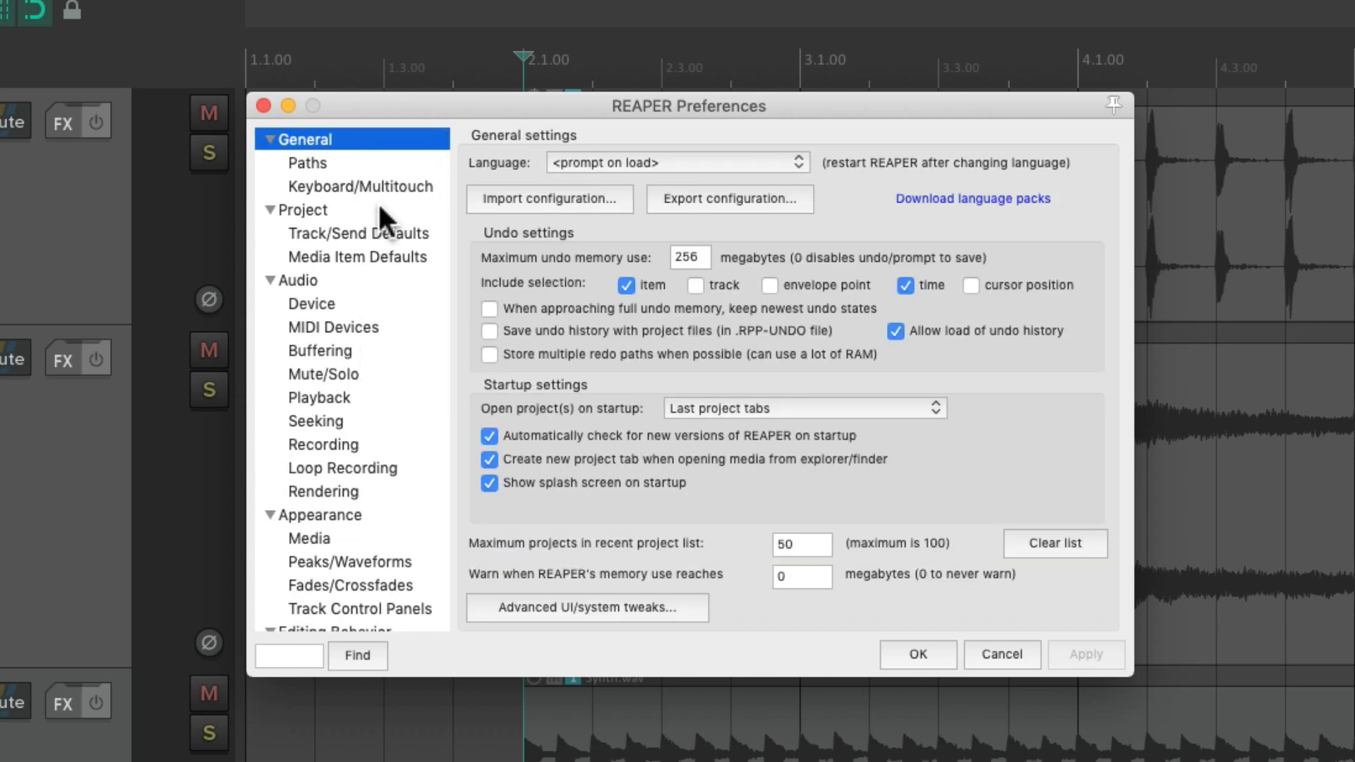
{"action": "left_click", "coordinate": [367, 210]}
{"action": "left_click", "coordinate": [376, 280]}
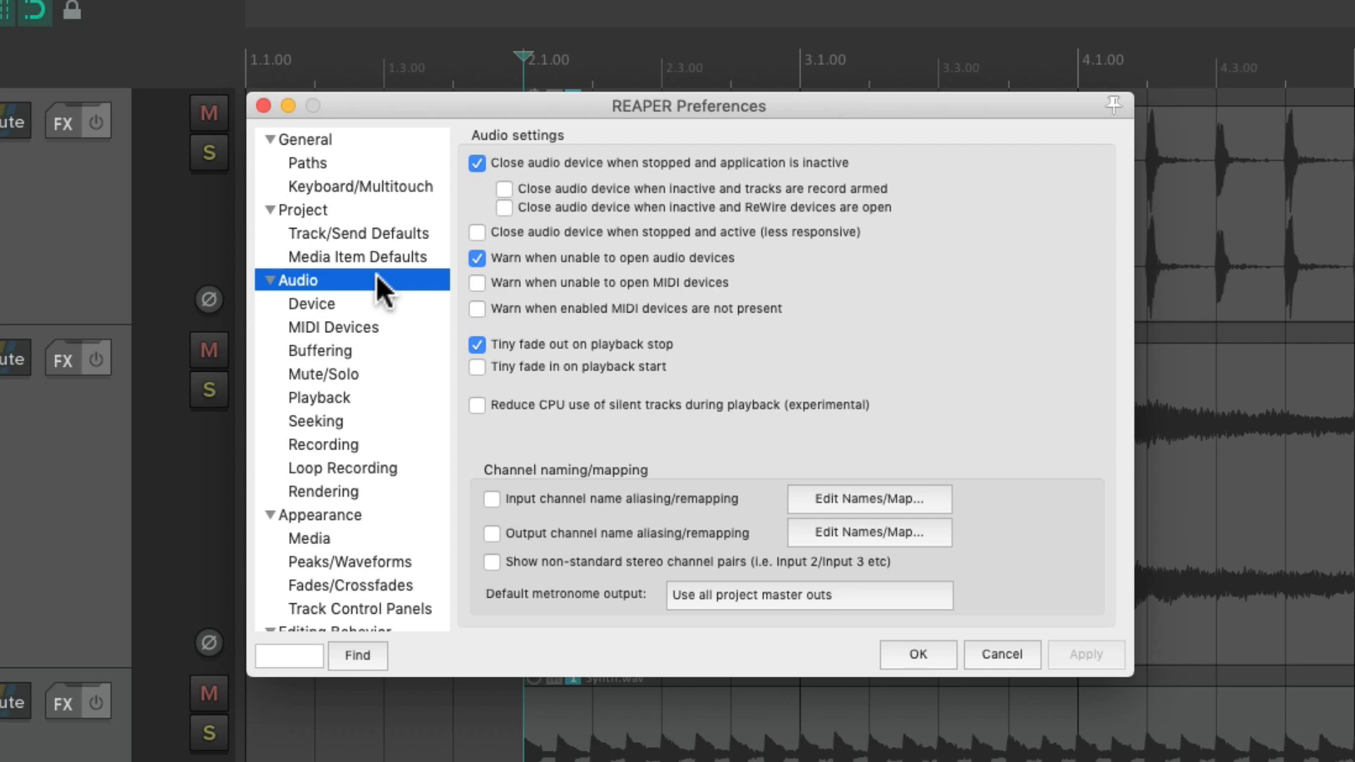
{"action": "scroll", "coordinate": [364, 379], "scroll_direction": "down", "scroll_amount": 10}
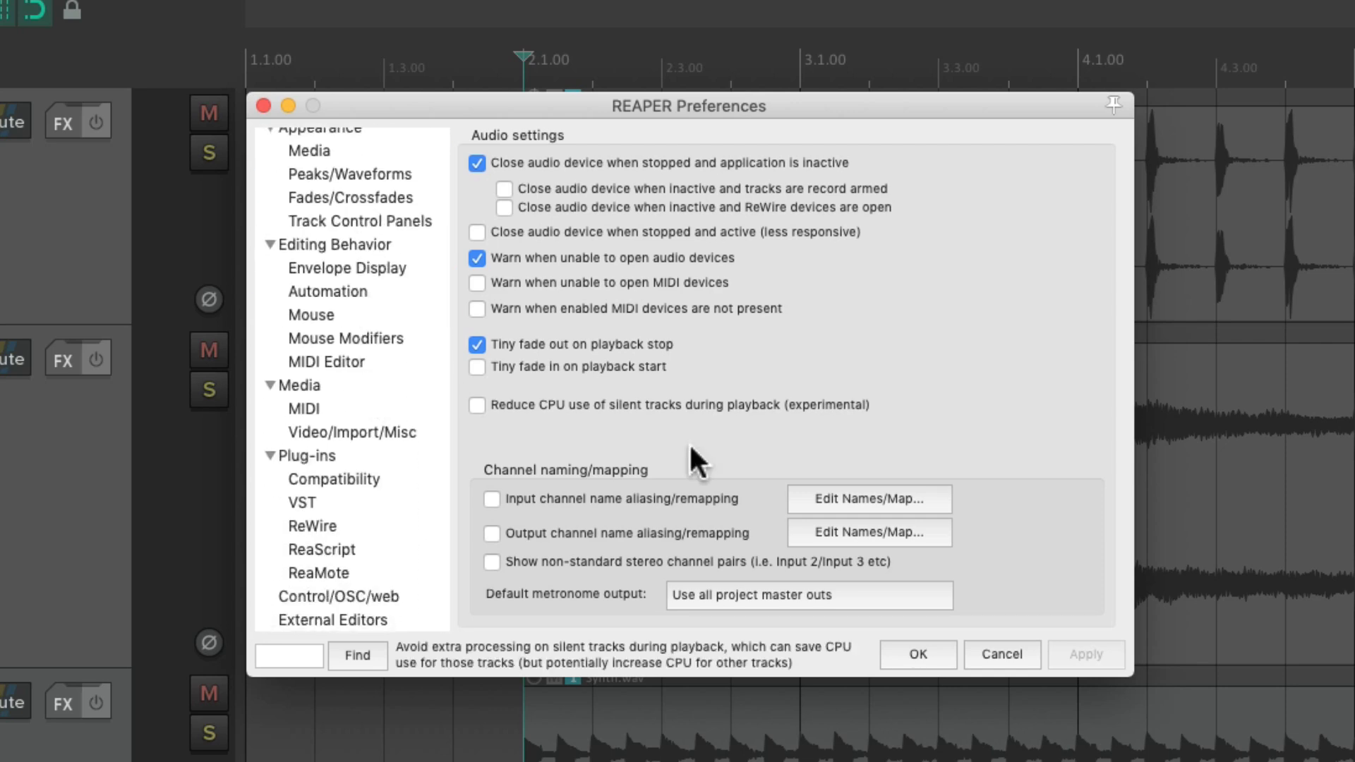
{"action": "left_click", "coordinate": [995, 654]}
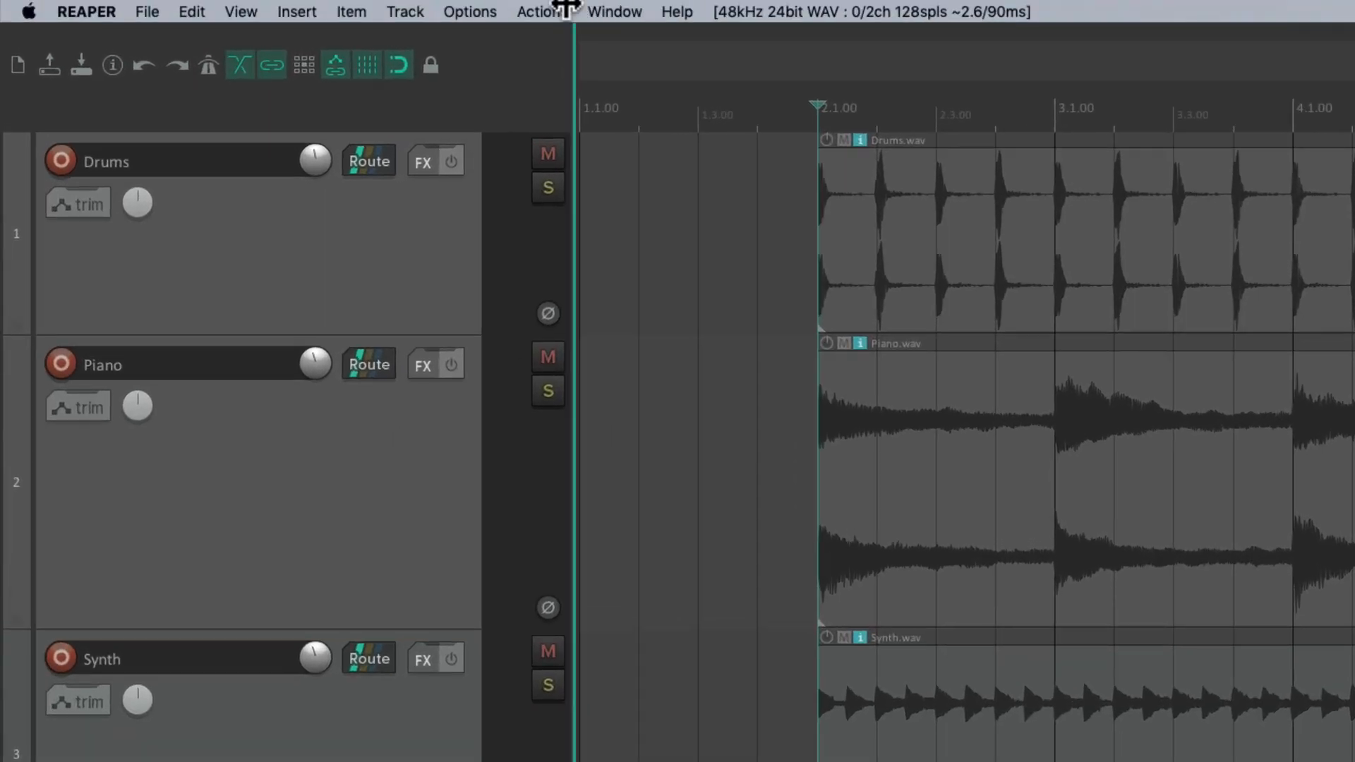
Open the action list and look through the custom actions and the first built-in actions with their shortcuts.
{"action": "left_click", "coordinate": [370, 7]}
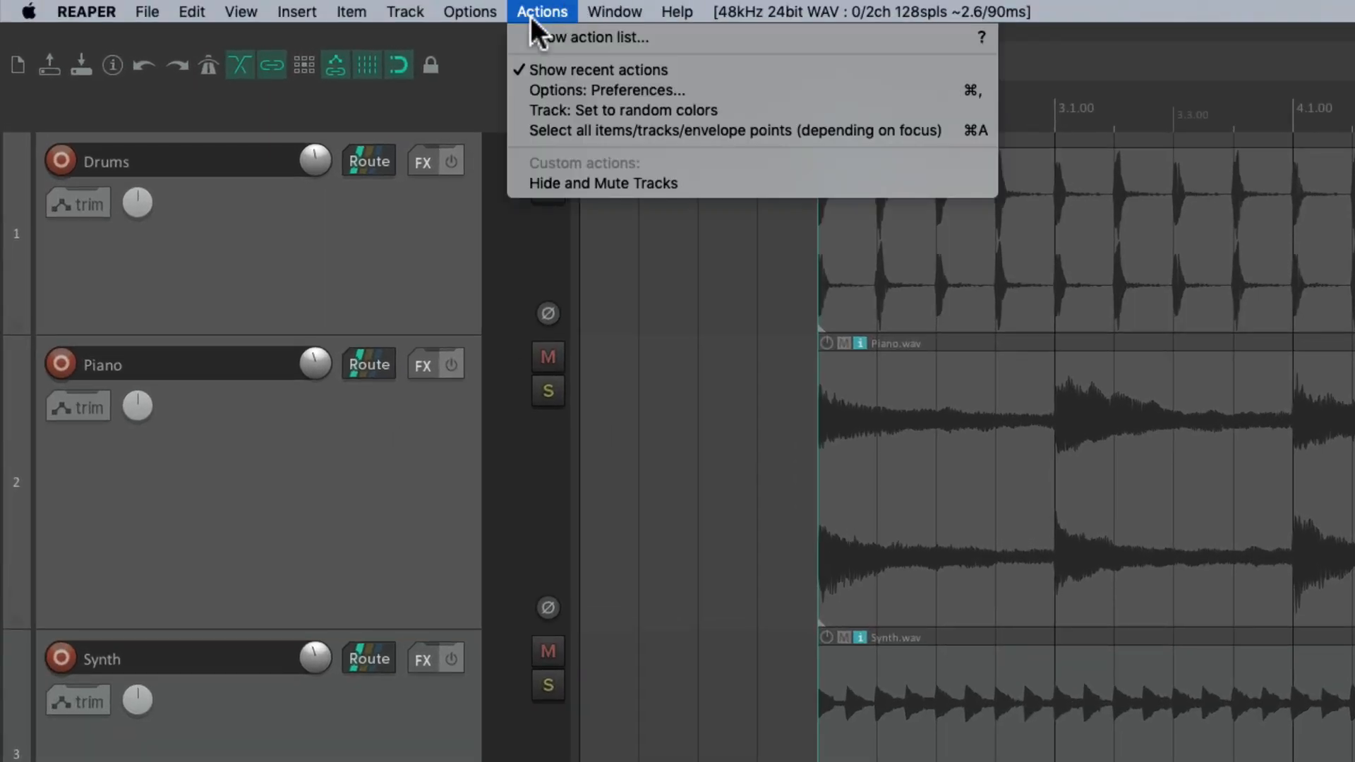
{"action": "left_click", "coordinate": [519, 37]}
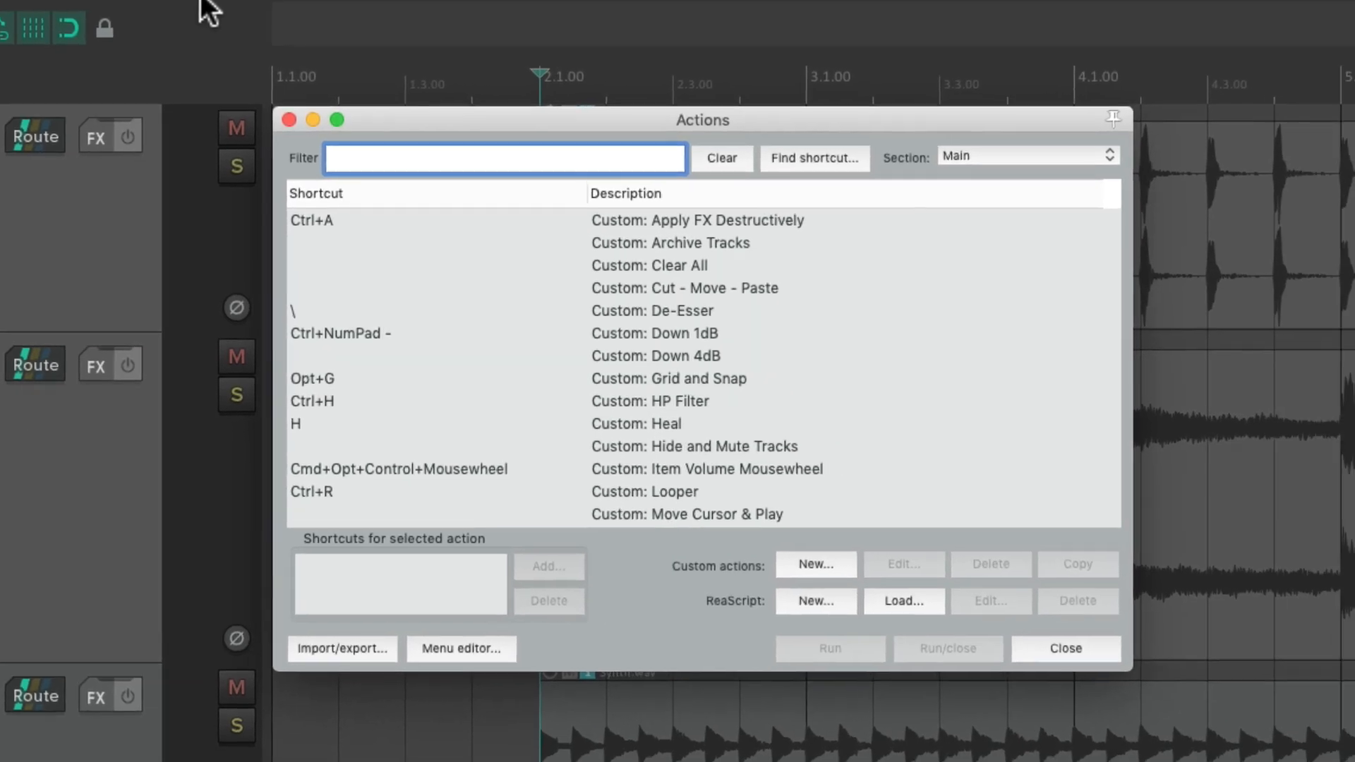
{"action": "scroll", "coordinate": [633, 362], "scroll_direction": "down", "scroll_amount": 15}
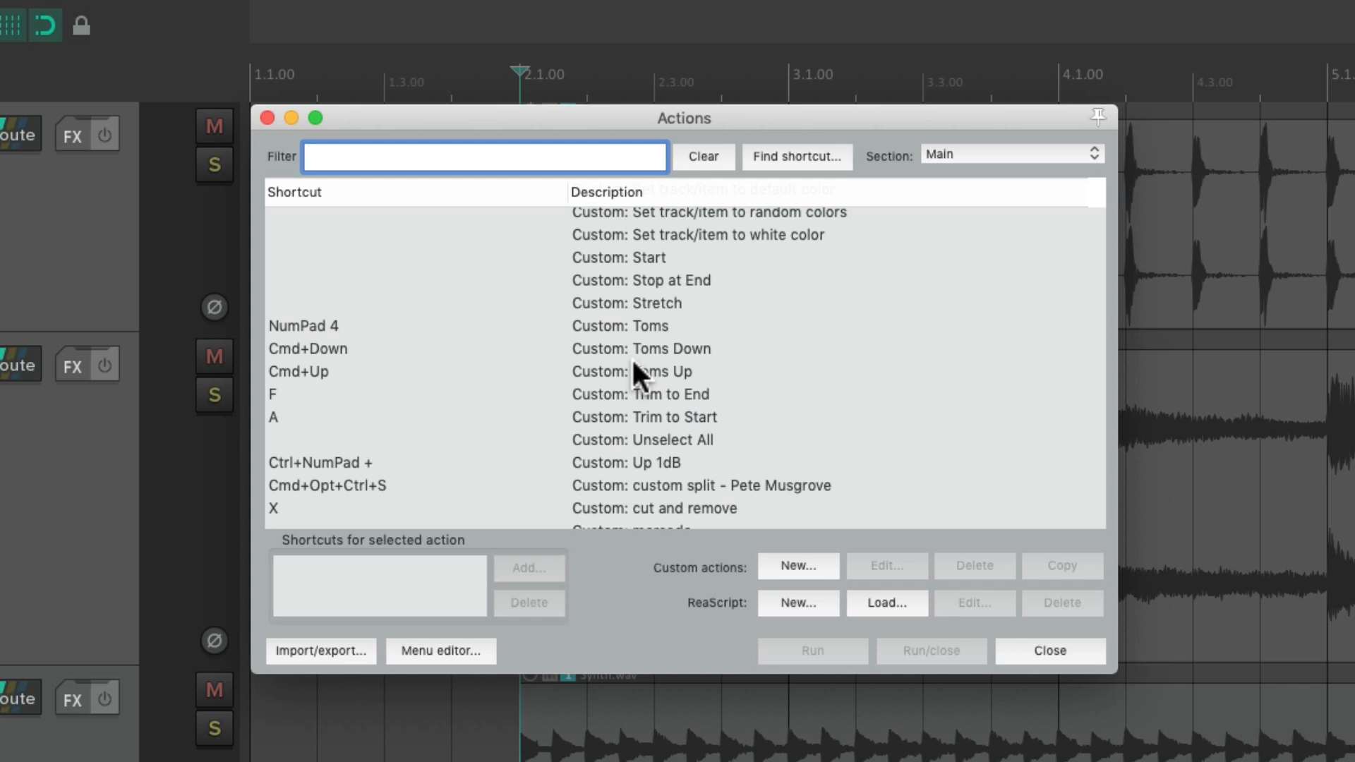
{"action": "scroll", "coordinate": [676, 302], "scroll_direction": "down", "scroll_amount": 10}
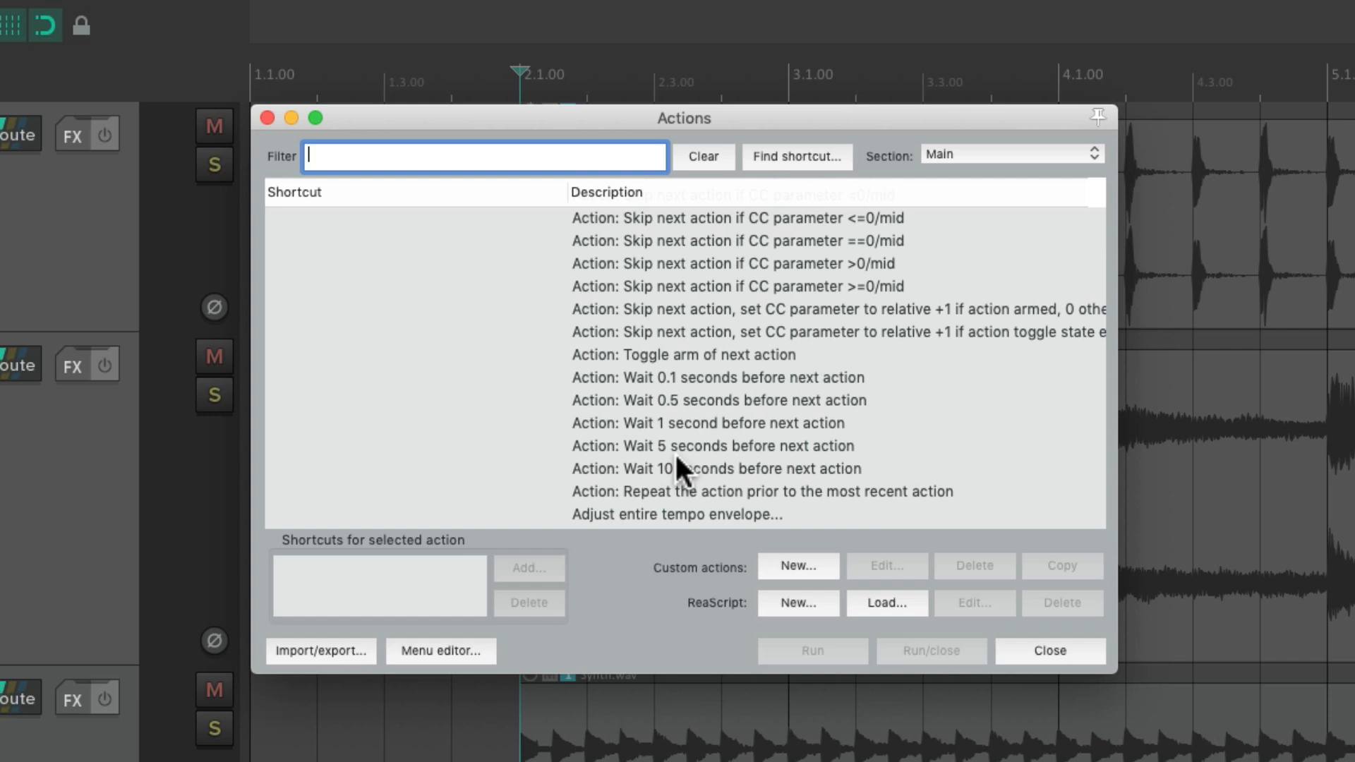
{"action": "scroll", "coordinate": [676, 457], "scroll_direction": "down", "scroll_amount": 2}
{"action": "scroll", "coordinate": [675, 452], "scroll_direction": "down", "scroll_amount": 8}
Open the shortcut assignment dialog for the action "Adjust track FX parameter 12" and cancel it without assigning a key.
{"action": "left_click", "coordinate": [623, 358]}
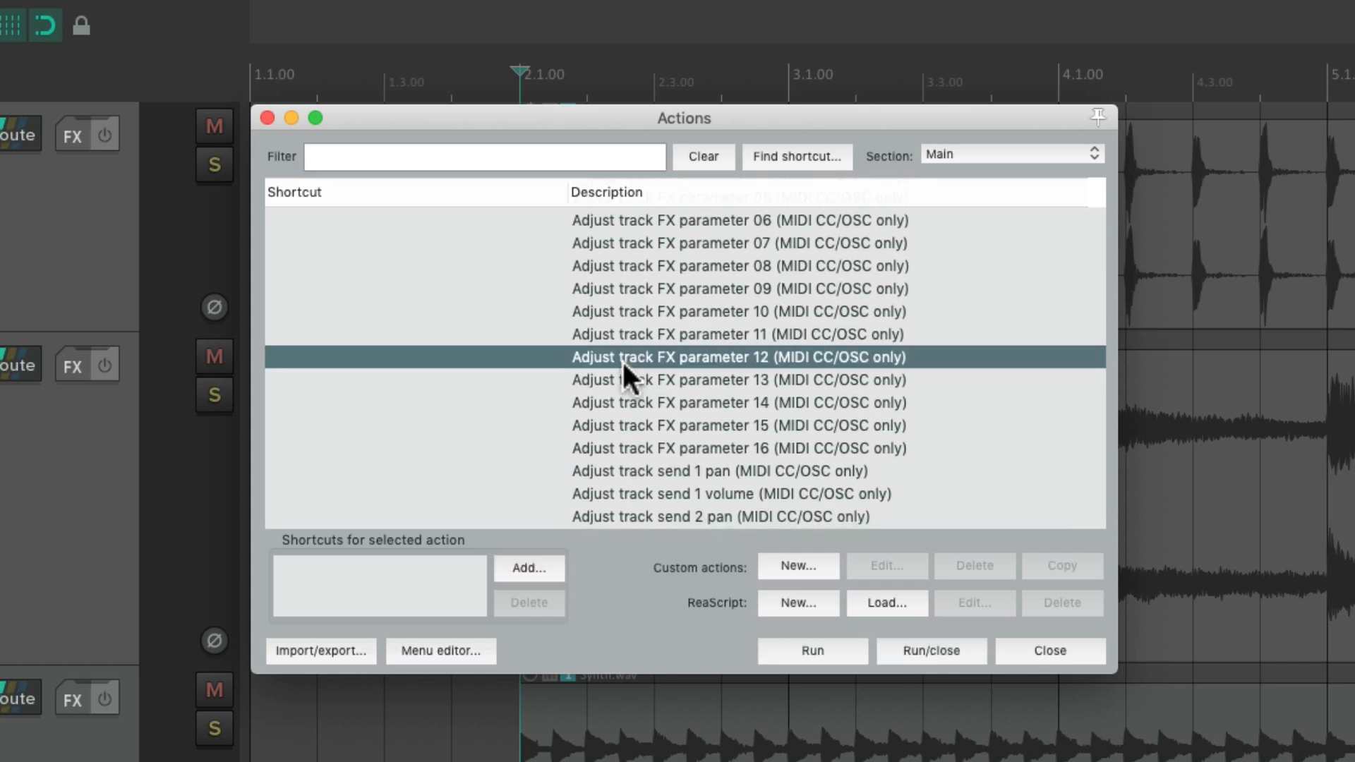
{"action": "left_click", "coordinate": [504, 570]}
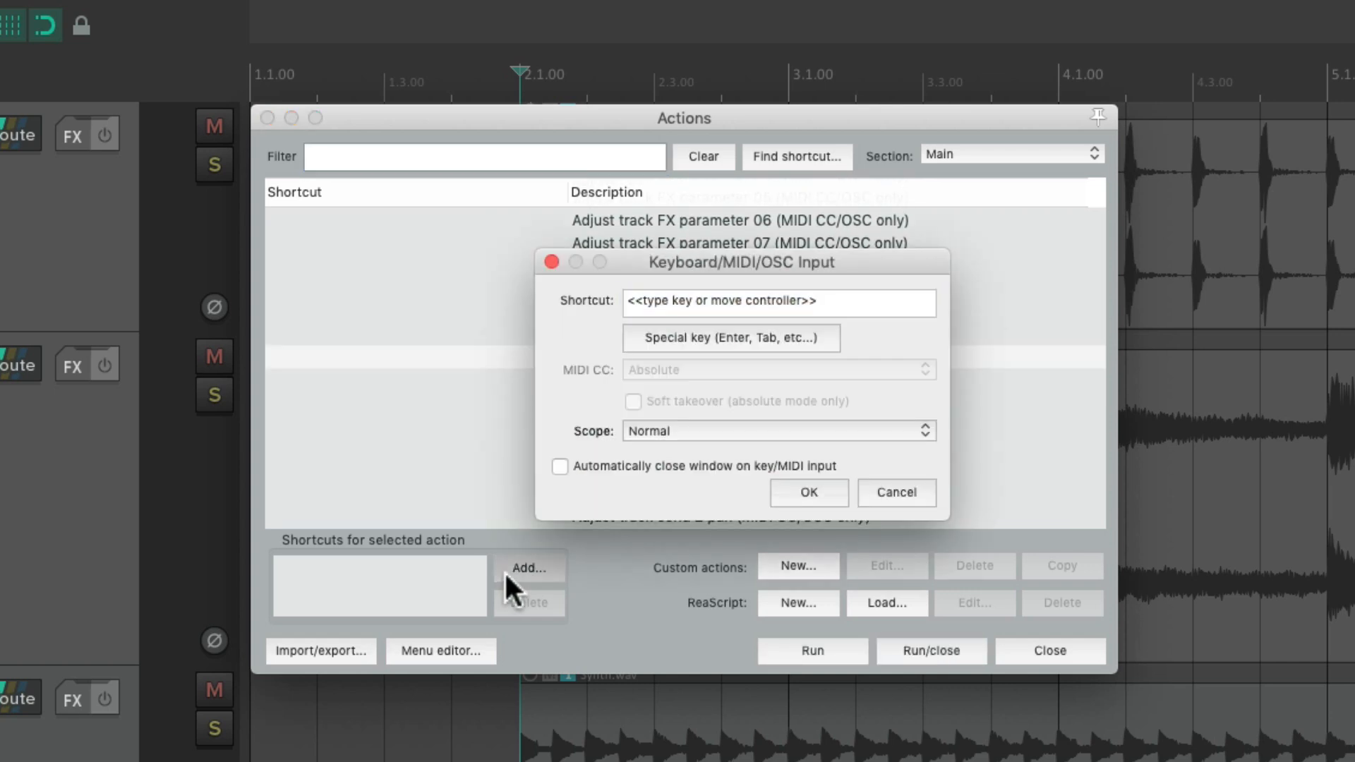
{"action": "left_click", "coordinate": [891, 494]}
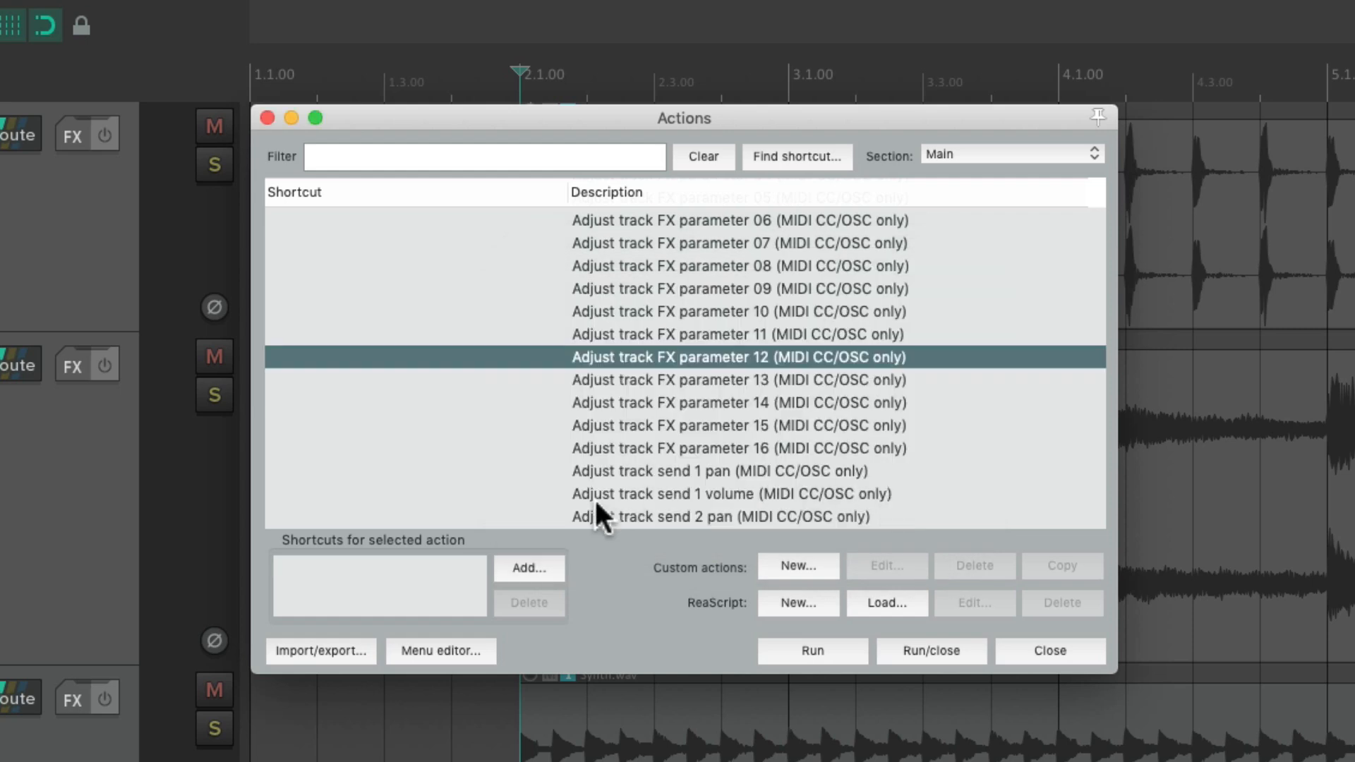
Browse the action list through the Docker, Edit, Envelope and Item actions, and close the Actions window.
{"action": "scroll", "coordinate": [644, 456], "scroll_direction": "down", "scroll_amount": 20}
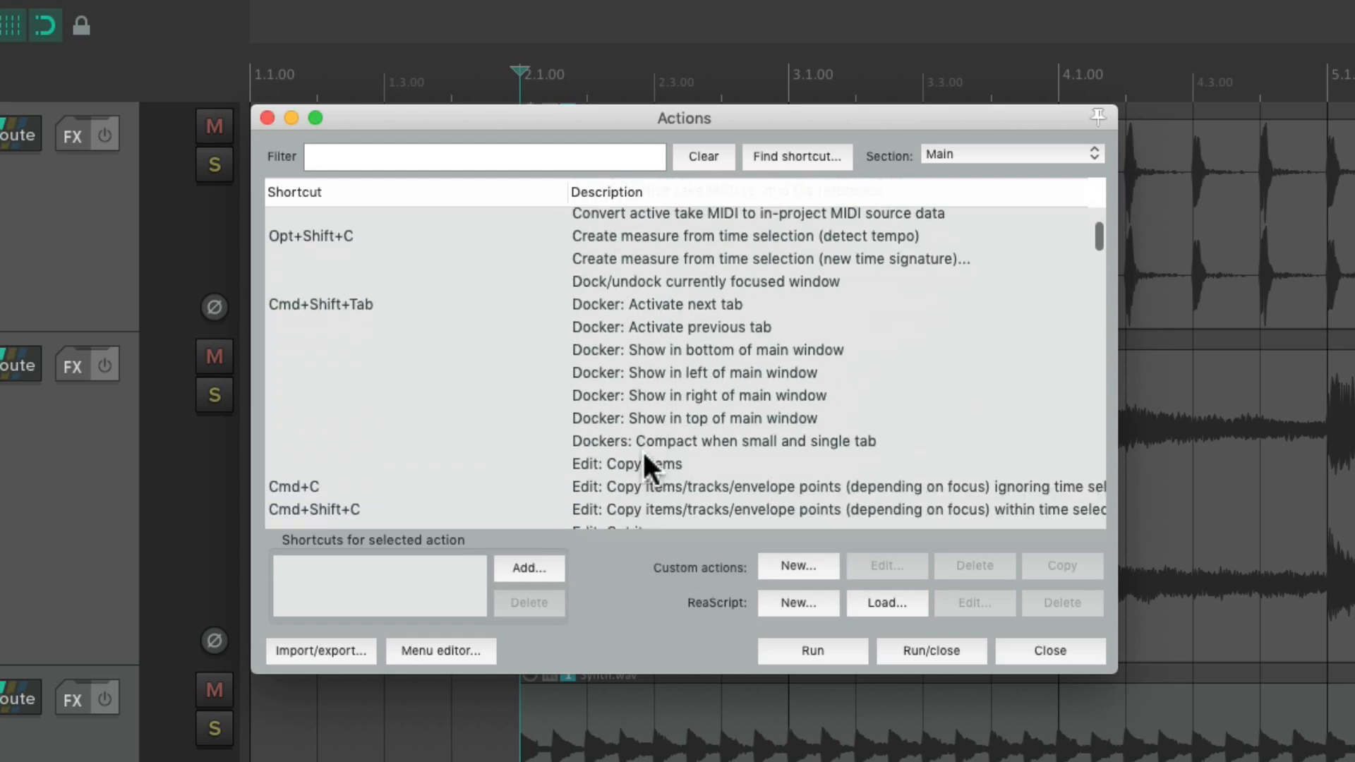
{"action": "scroll", "coordinate": [643, 456], "scroll_direction": "down", "scroll_amount": 15}
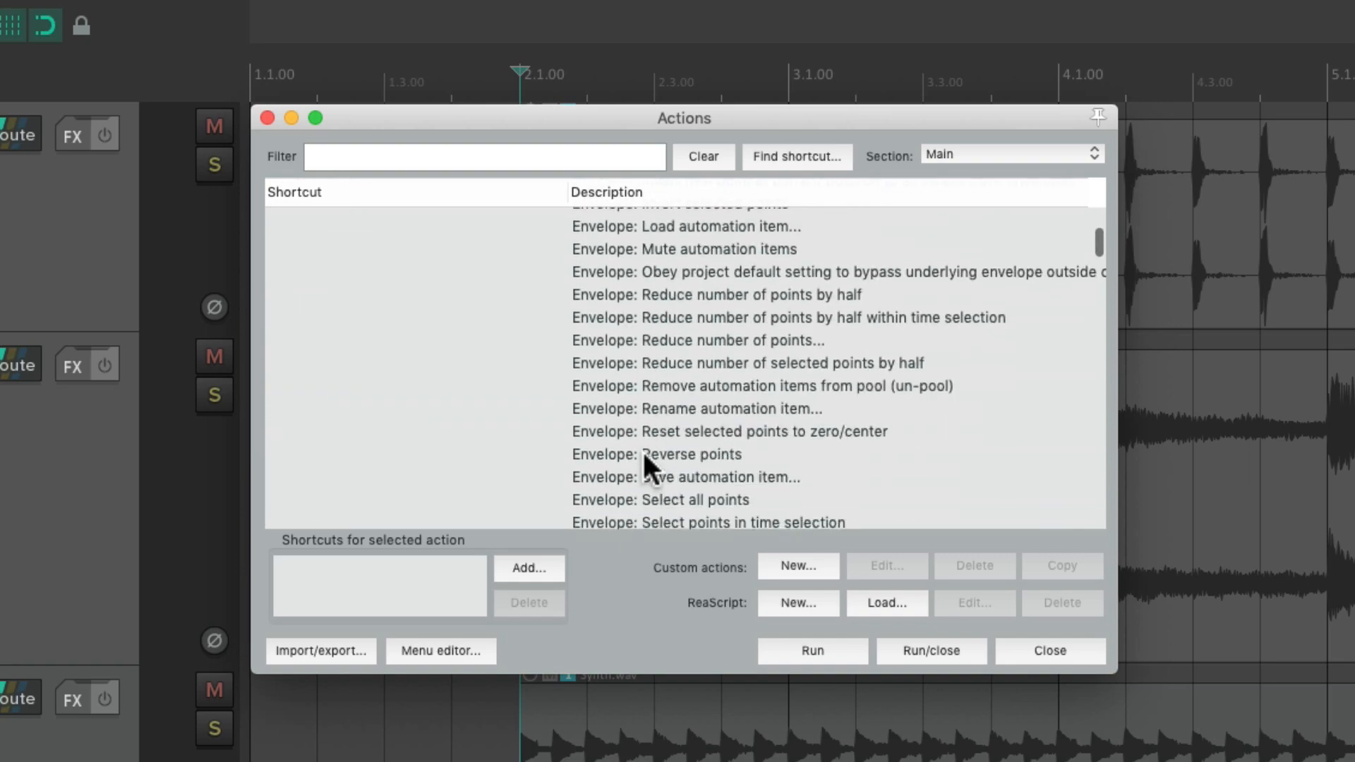
{"action": "scroll", "coordinate": [644, 464], "scroll_direction": "down", "scroll_amount": 20}
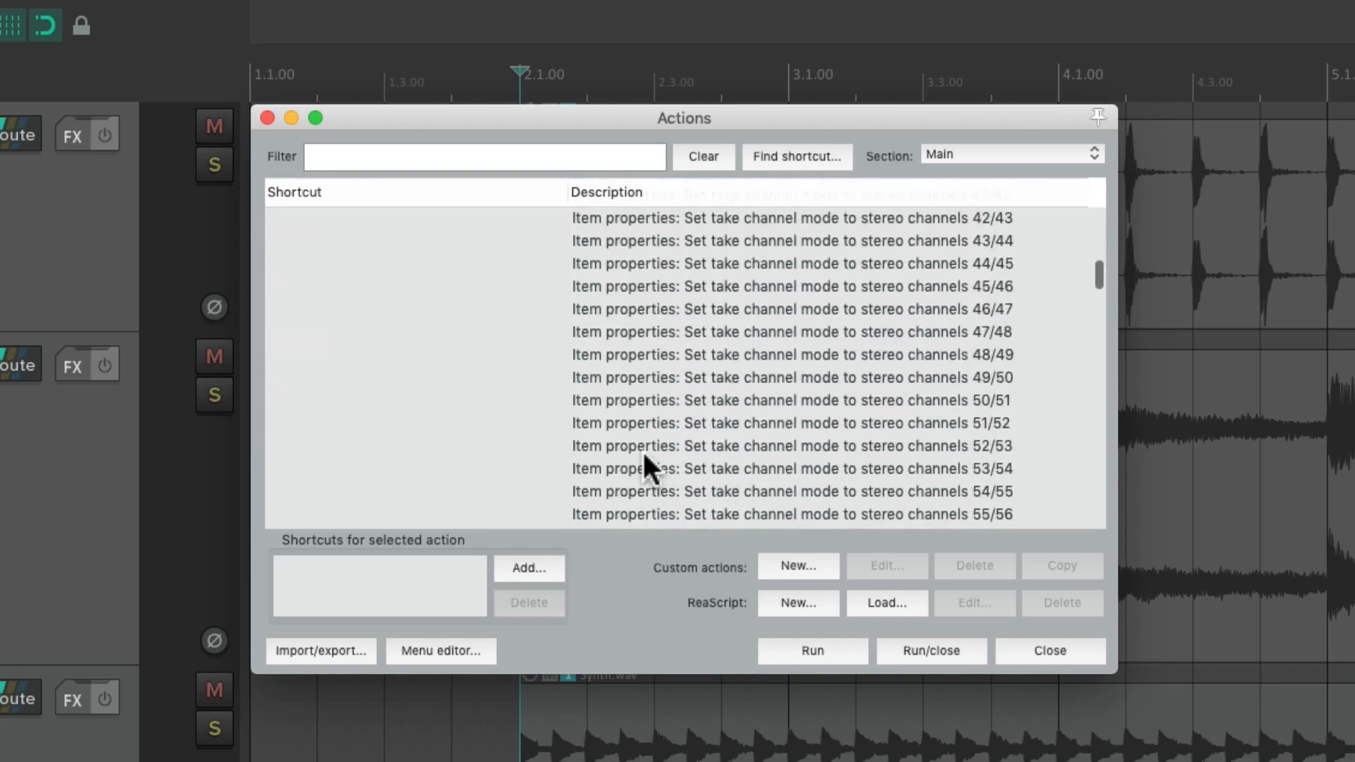
{"action": "scroll", "coordinate": [643, 455], "scroll_direction": "down", "scroll_amount": 5}
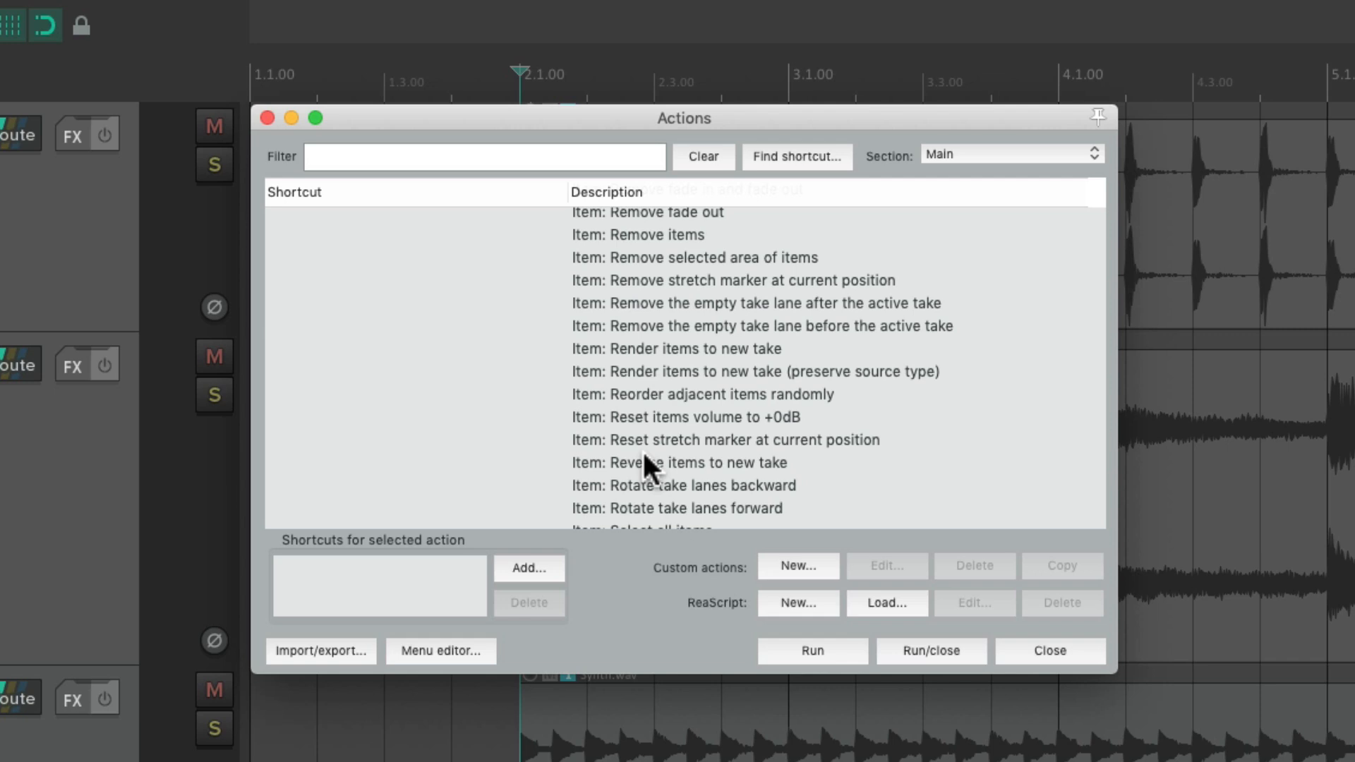
{"action": "left_click", "coordinate": [268, 118]}
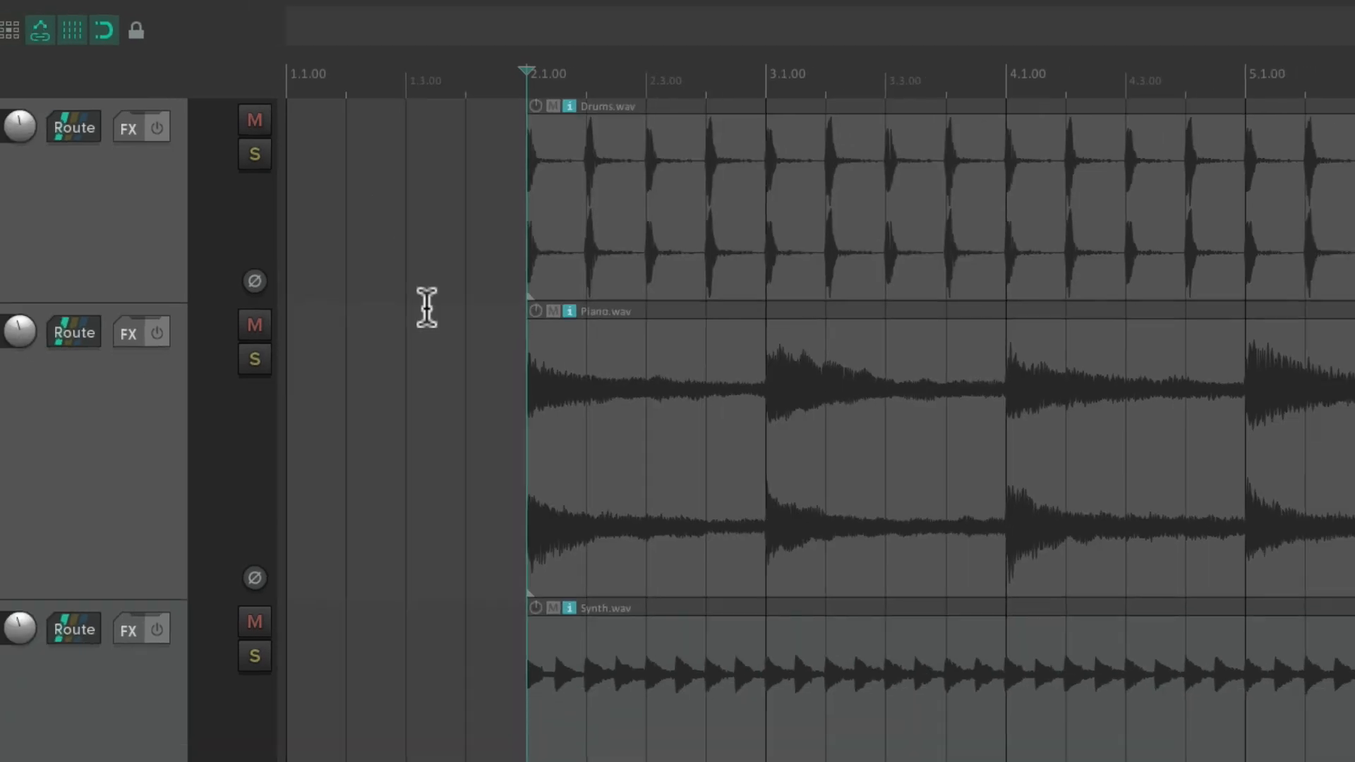